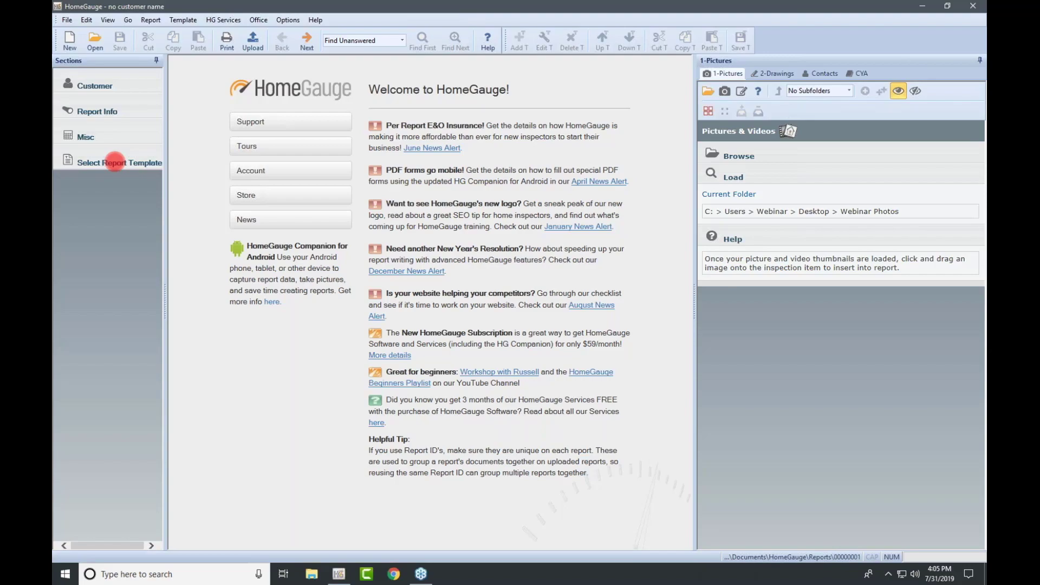
- Open the Systems (Residential).ht5 report template from the Residential category
left_click(115, 163)
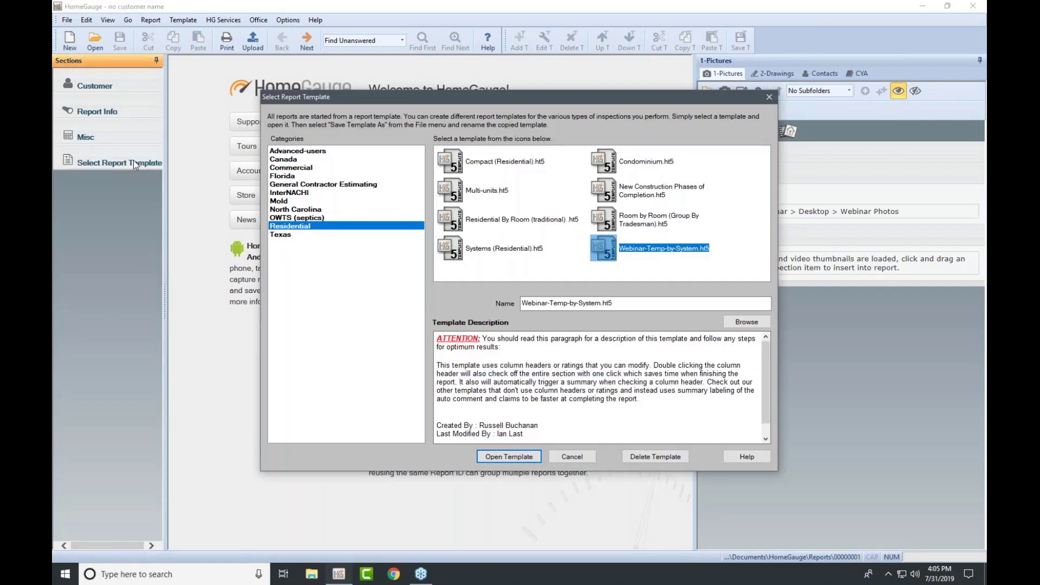
left_click(477, 249)
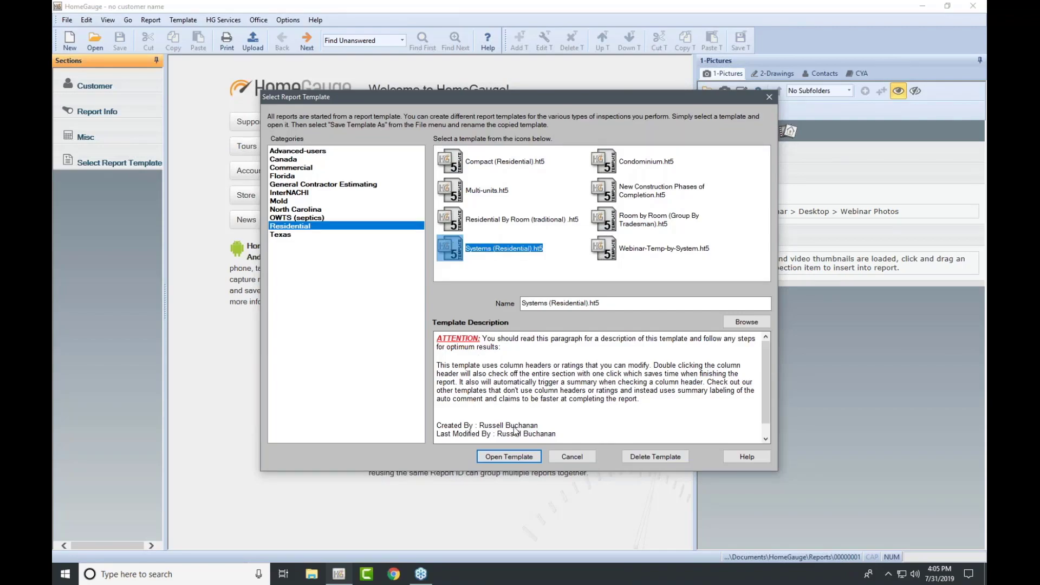
double_click(449, 251)
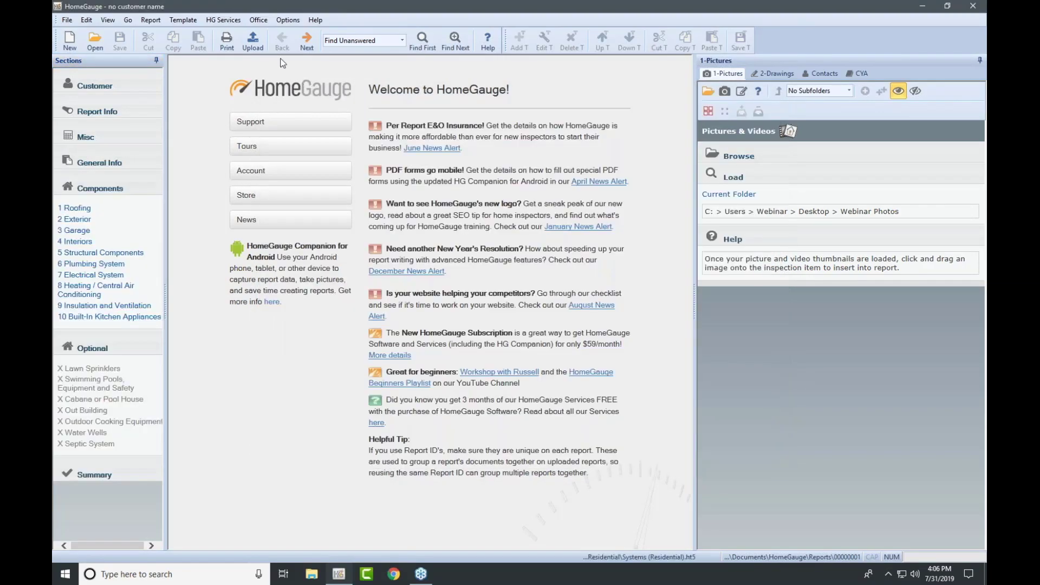
- Save the open template as a new Residential template named "Template Change Webinar"
left_click(70, 21)
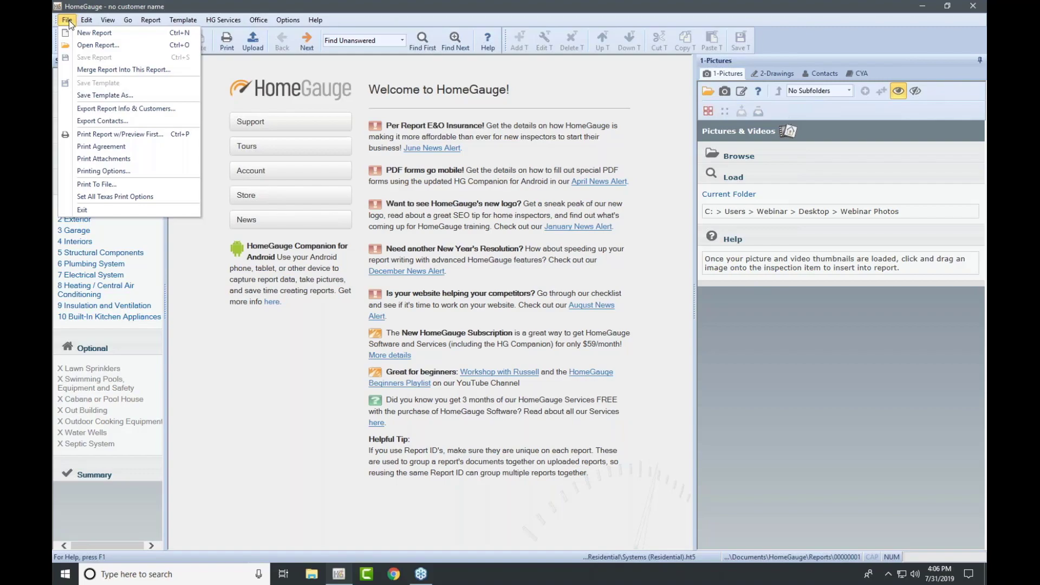
left_click(83, 96)
left_click_drag(597, 304, 554, 306)
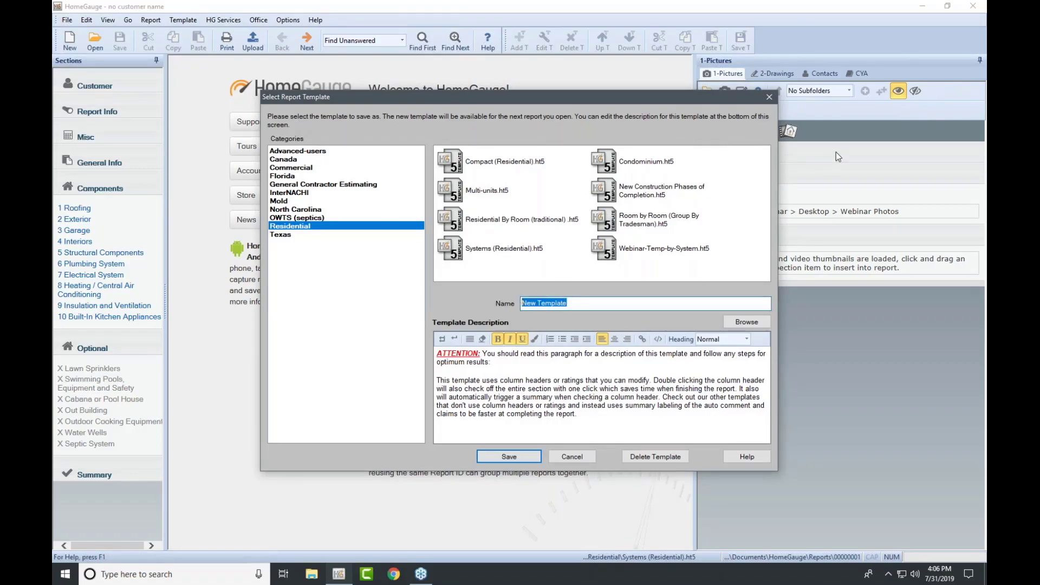
type("Template Ch")
type("ange We")
type("nina")
type("r")
left_click(591, 303)
key("BackSpace")
type("binar")
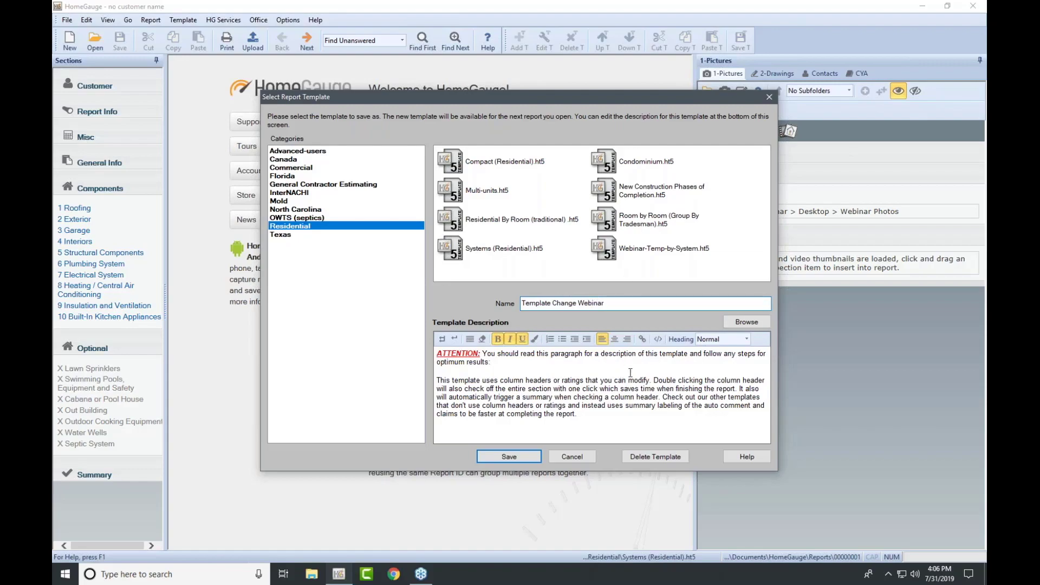
left_click(509, 457)
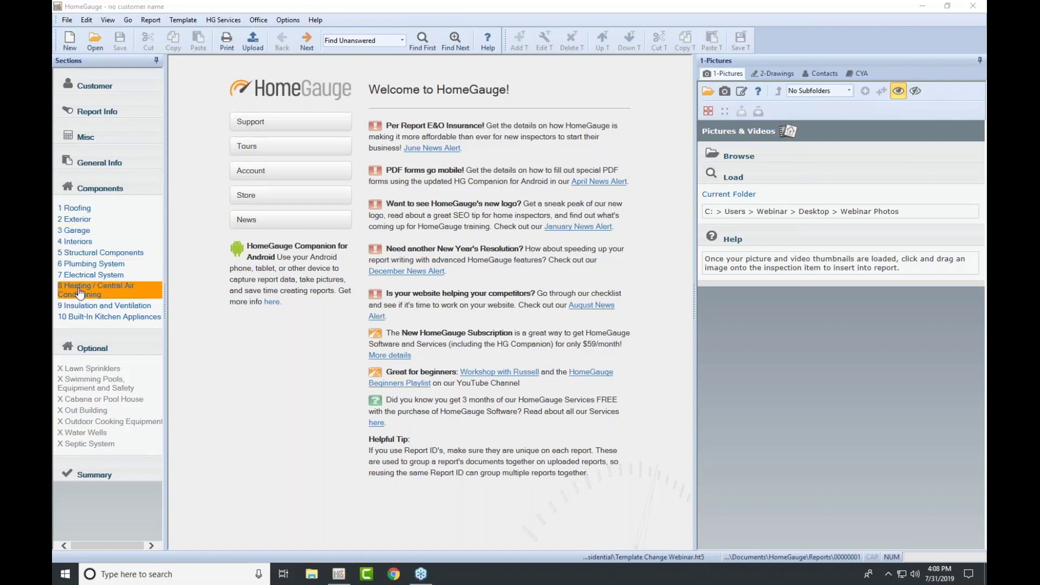
- Move the Exterior section above Roofing in the Components list and save the template
left_click(76, 208)
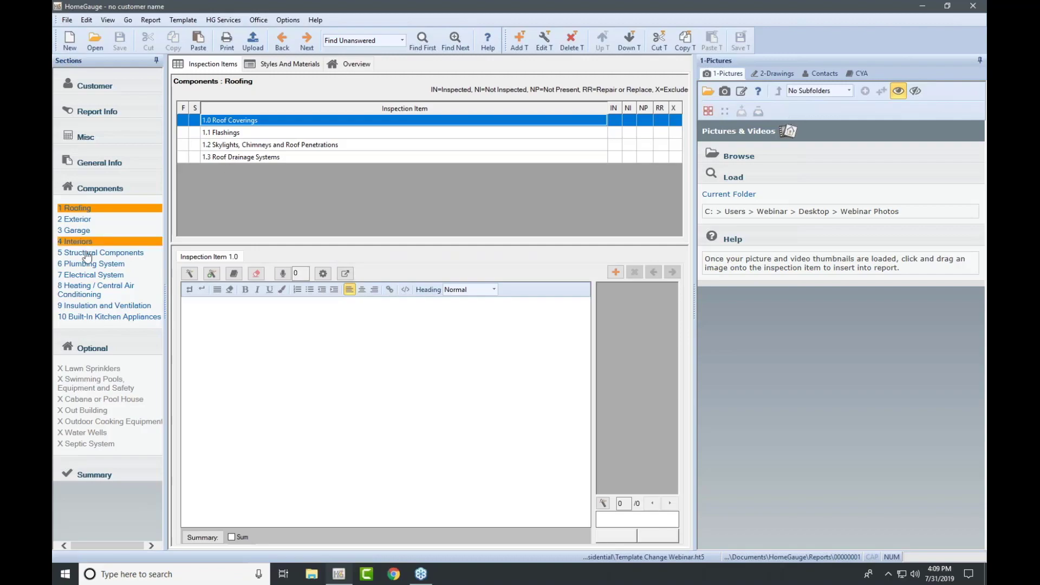
left_click(101, 186)
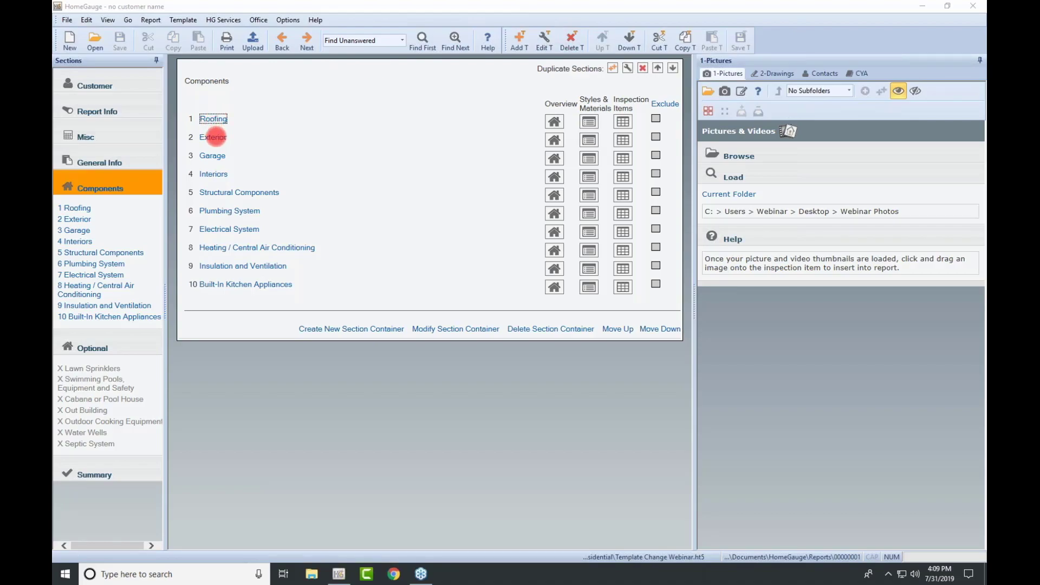
left_click(214, 137)
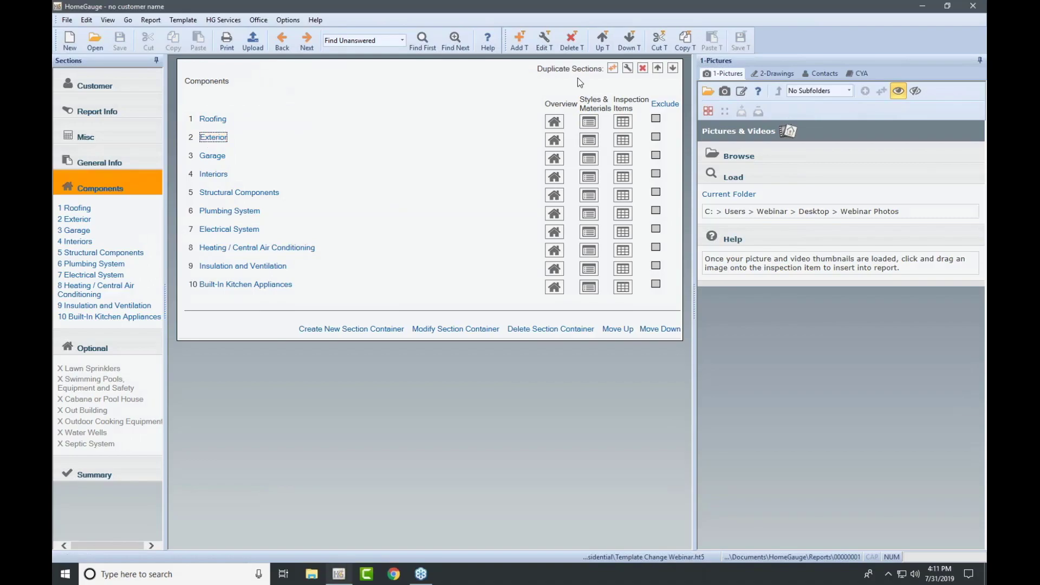
left_click(596, 41)
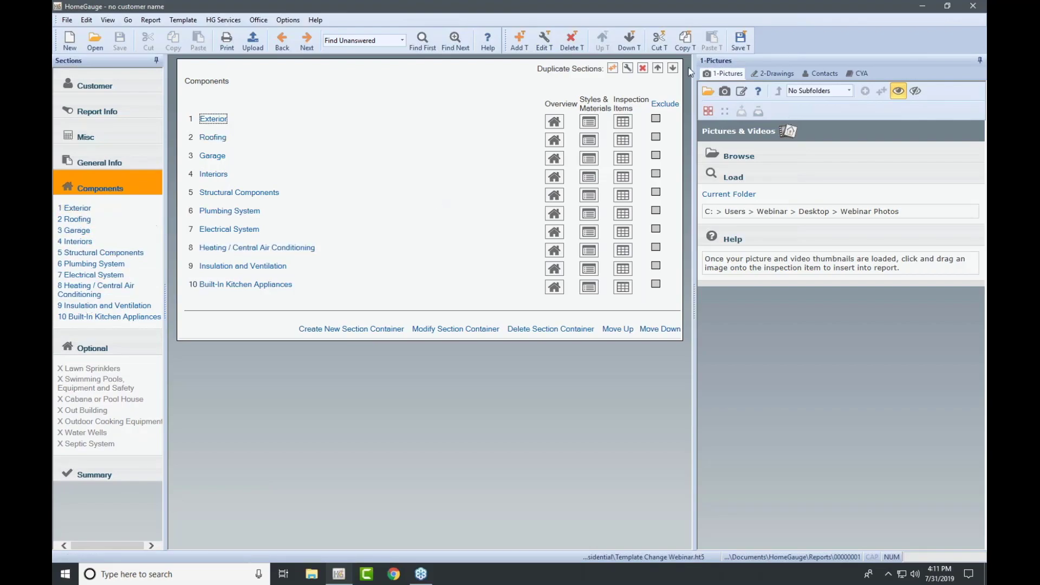
left_click(739, 37)
- Move the Exterior section back below Roofing and save the template
left_click(629, 44)
left_click(631, 43)
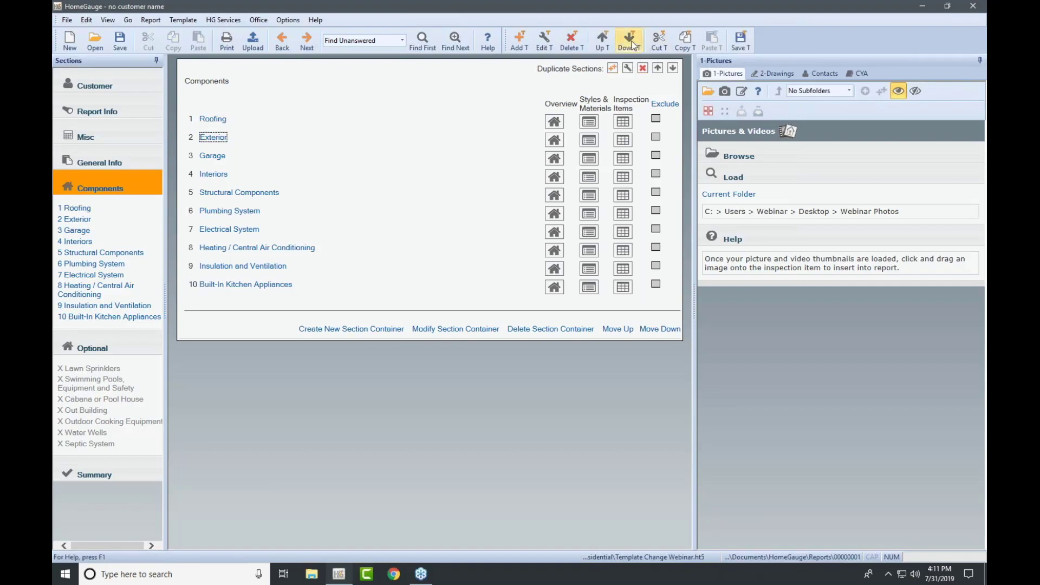
left_click(739, 41)
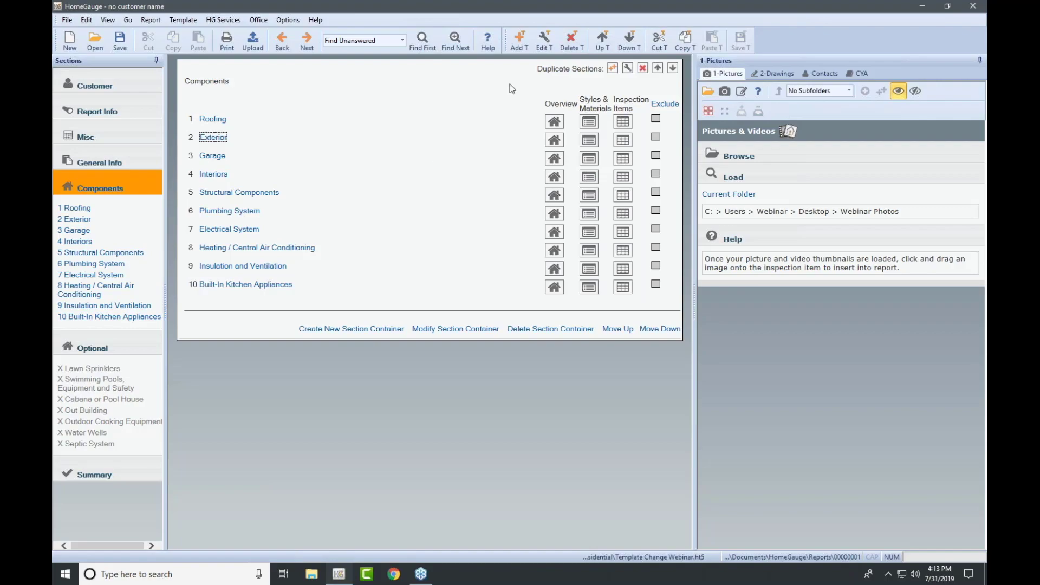
- Add a new component section named "Home Tour" and save the template
left_click(964, 163)
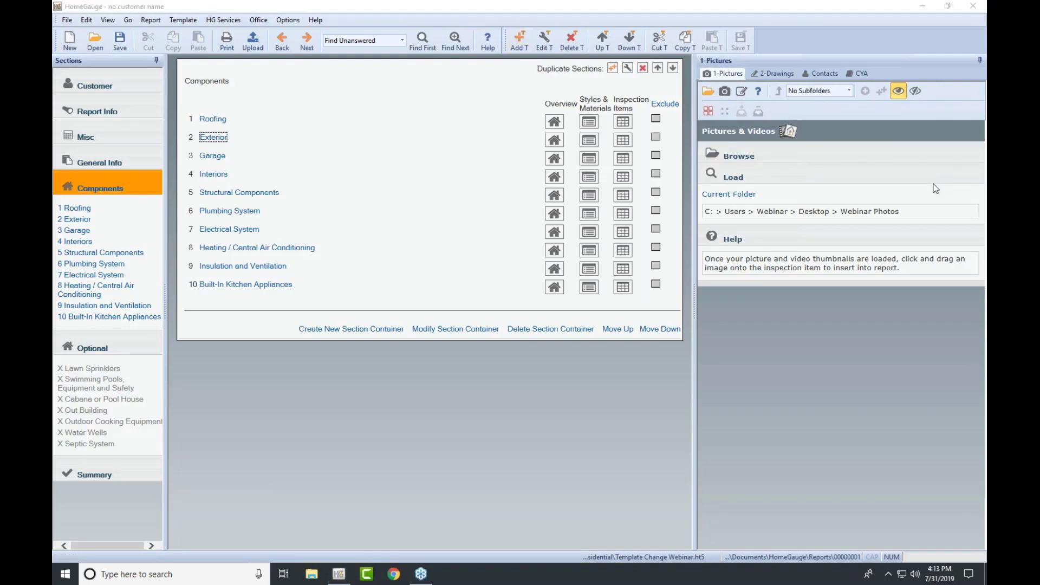
left_click(517, 43)
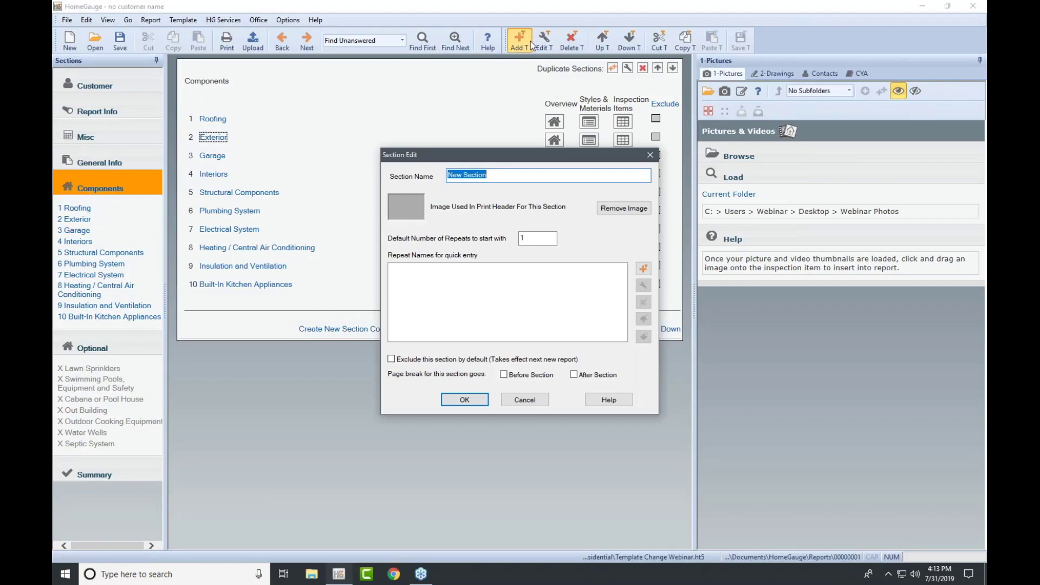
type("Home Tour")
left_click(453, 398)
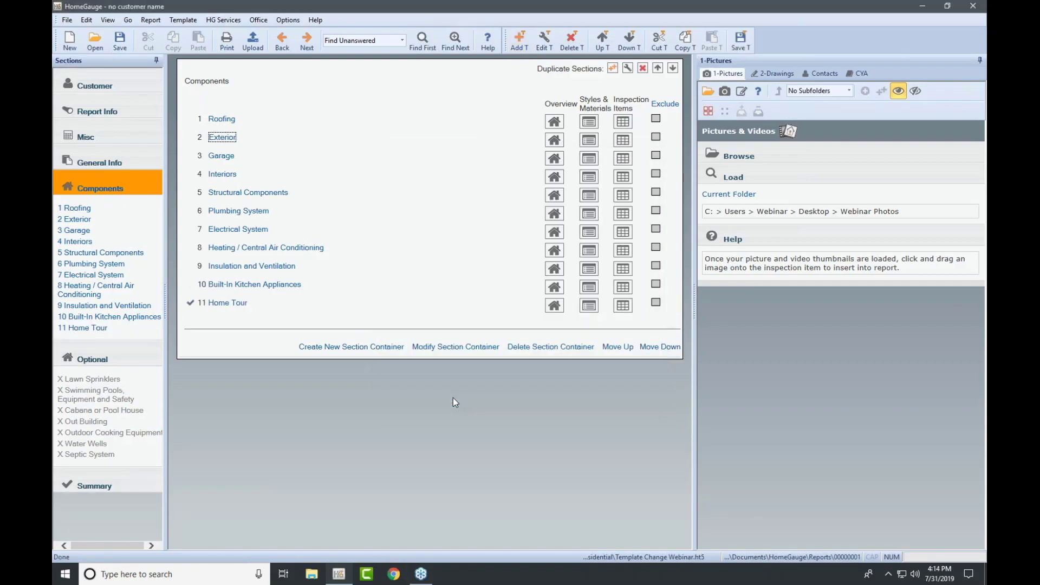
left_click(739, 41)
- Add the inspection item "360 Degree Photos" to the Home Tour section and save the template
left_click(103, 330)
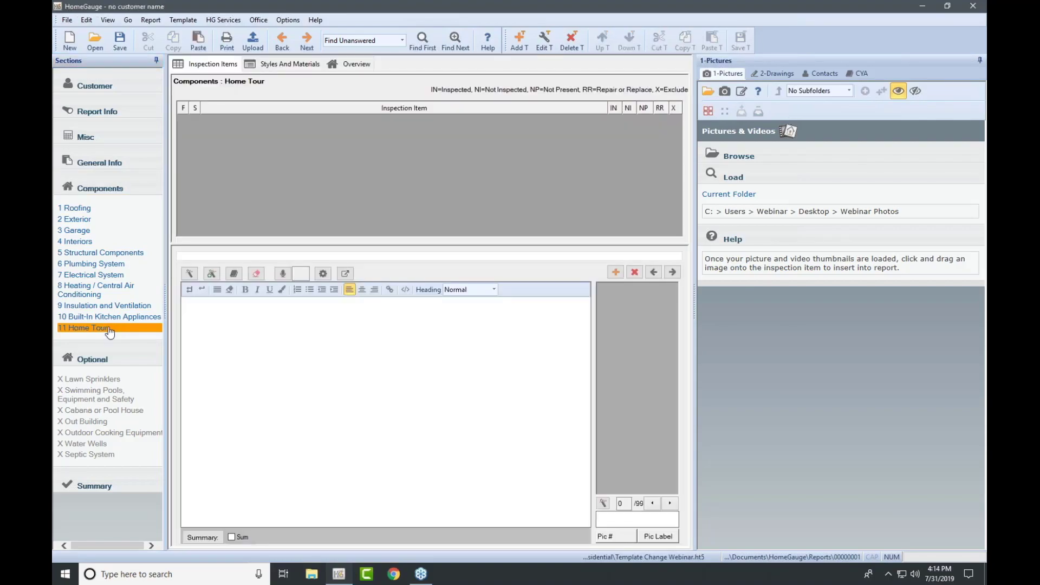
left_click(519, 42)
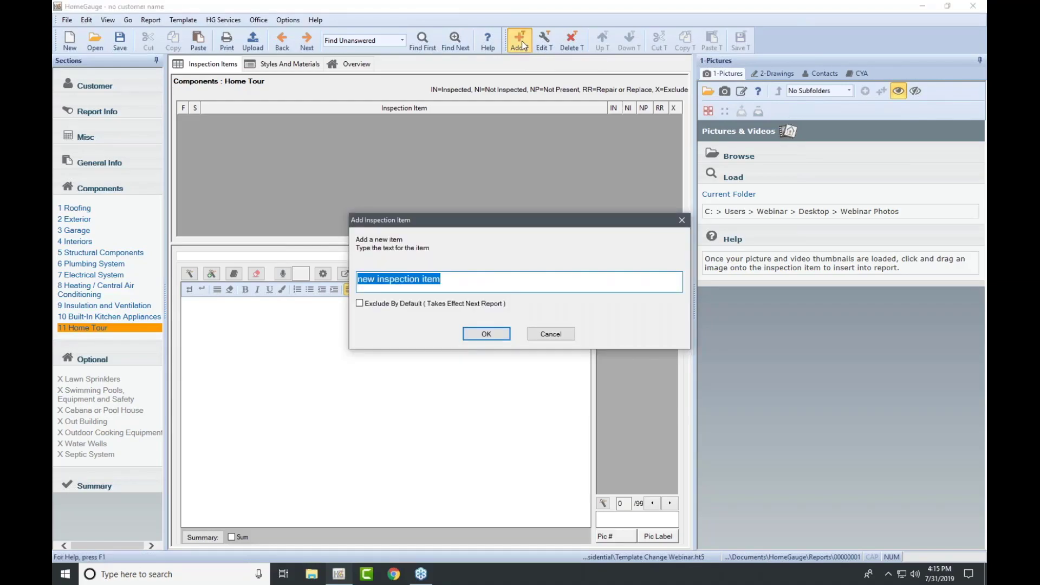
type("360 Degree Photos")
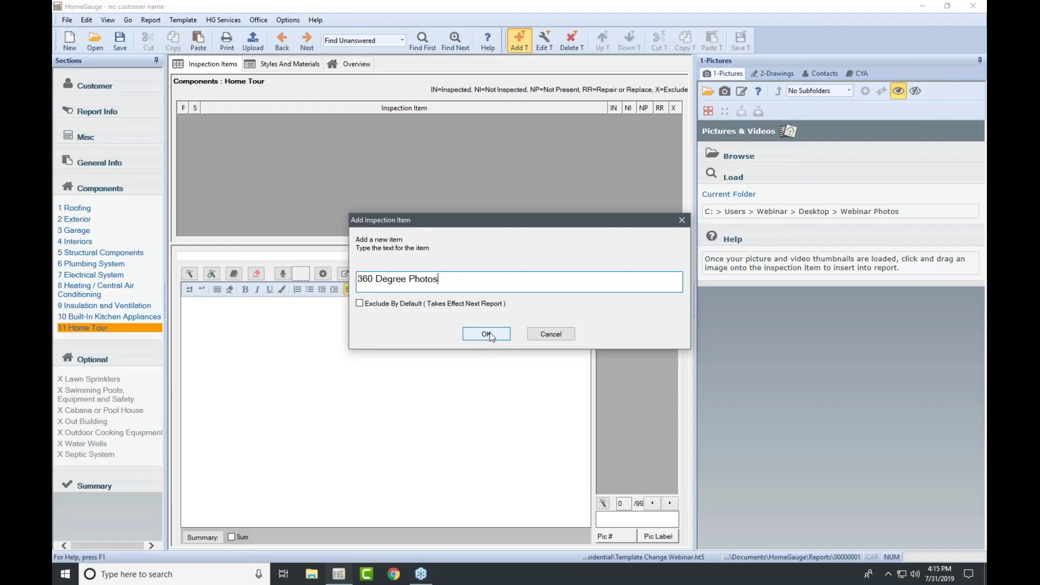
left_click(489, 332)
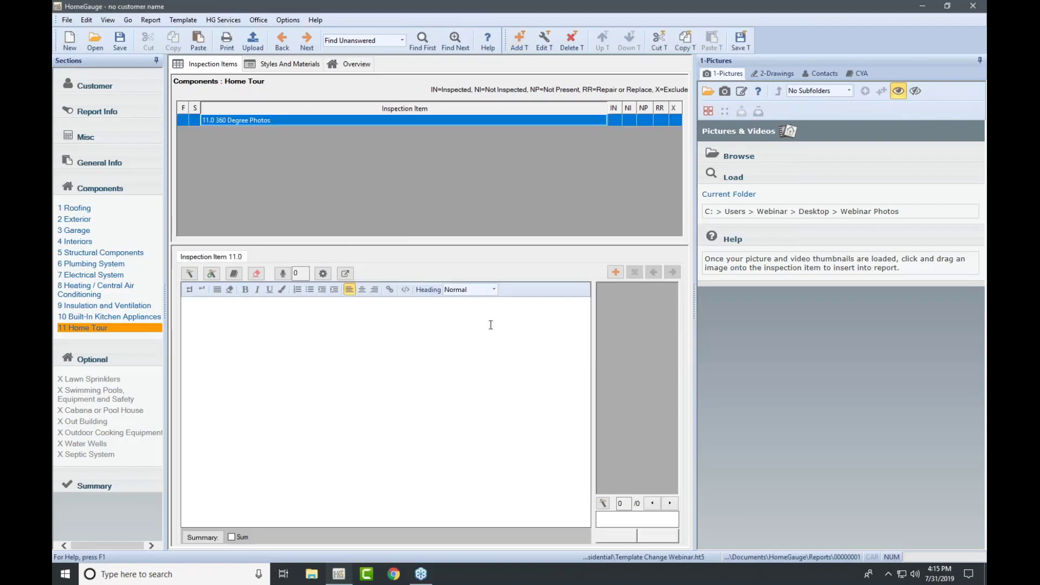
left_click(740, 40)
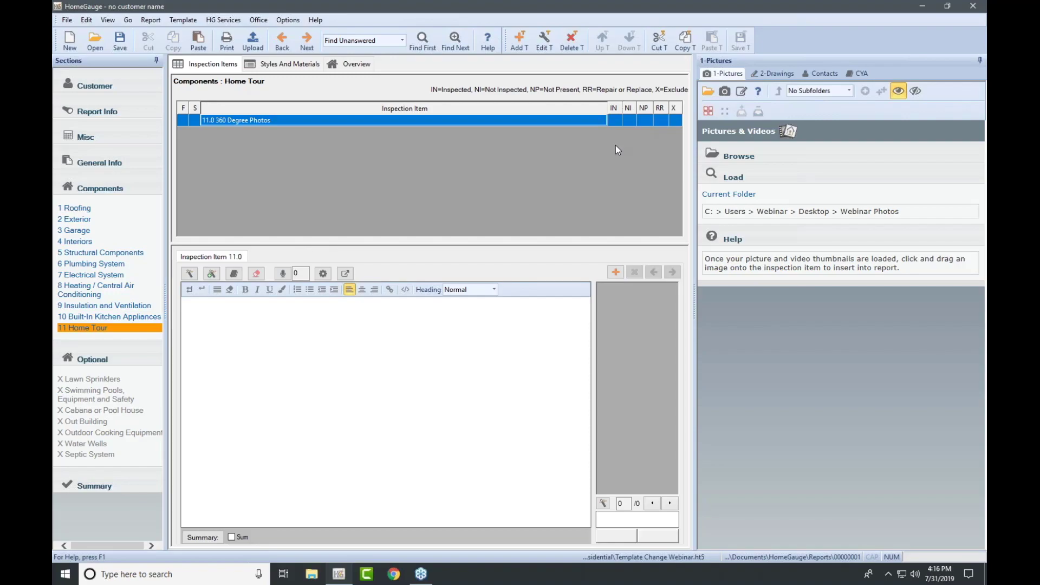
- Duplicate the Garage section, naming the existing one Attached Garage and the new duplicate Detached Garage
left_click(93, 189)
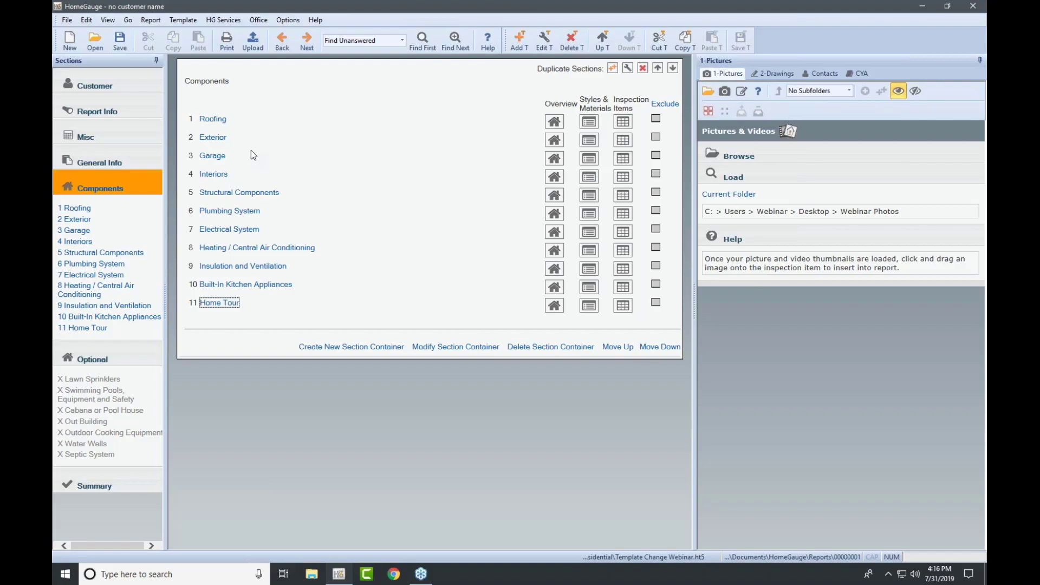
left_click(211, 157)
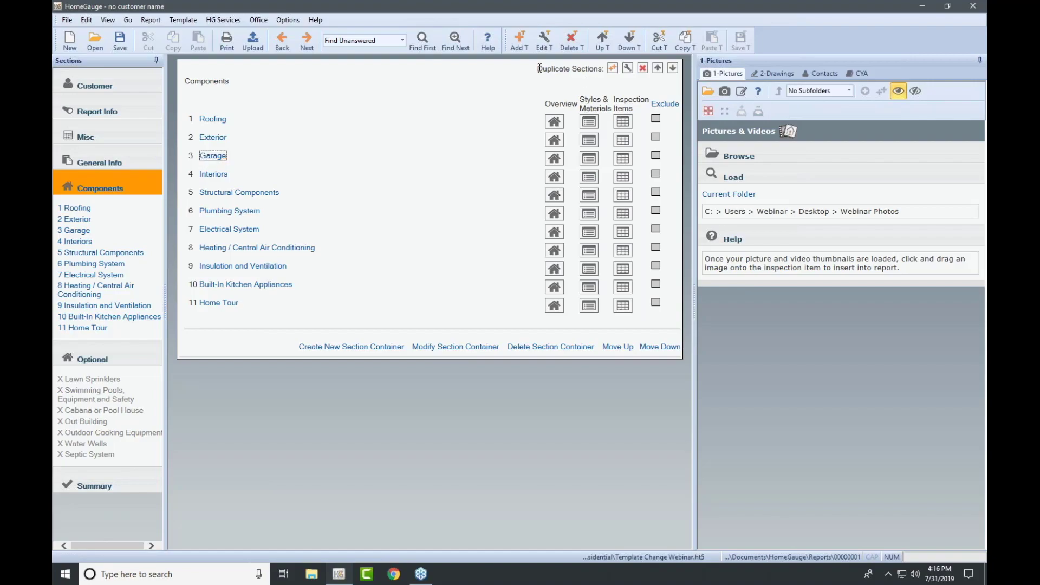
left_click_drag(539, 68, 578, 72)
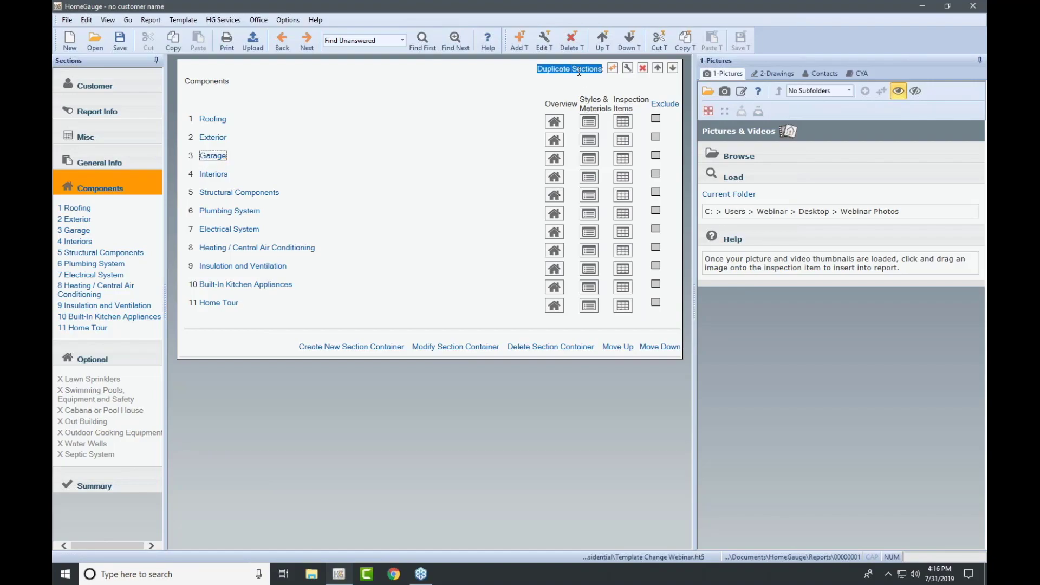
left_click(611, 70)
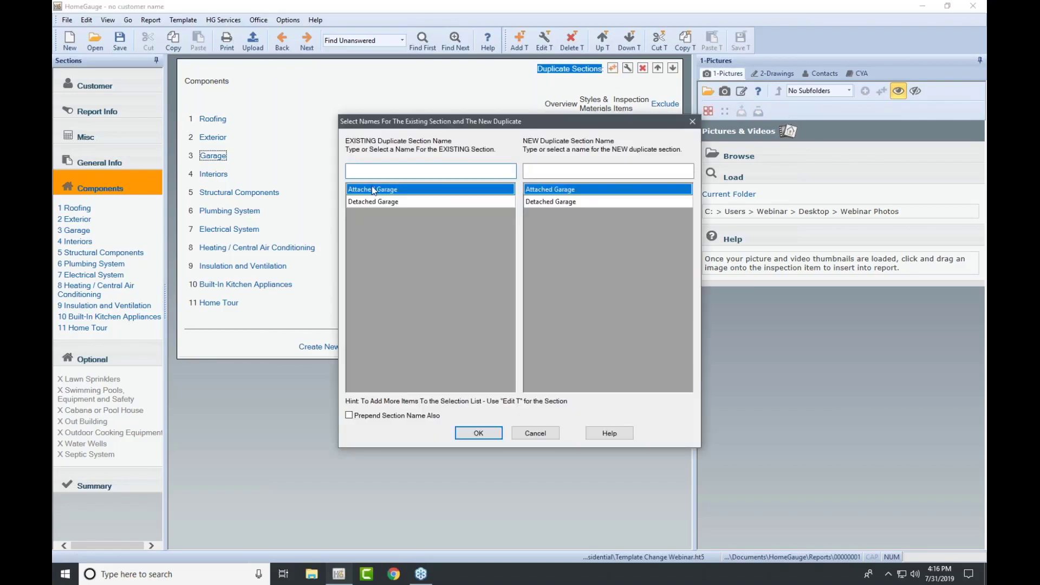
left_click(364, 190)
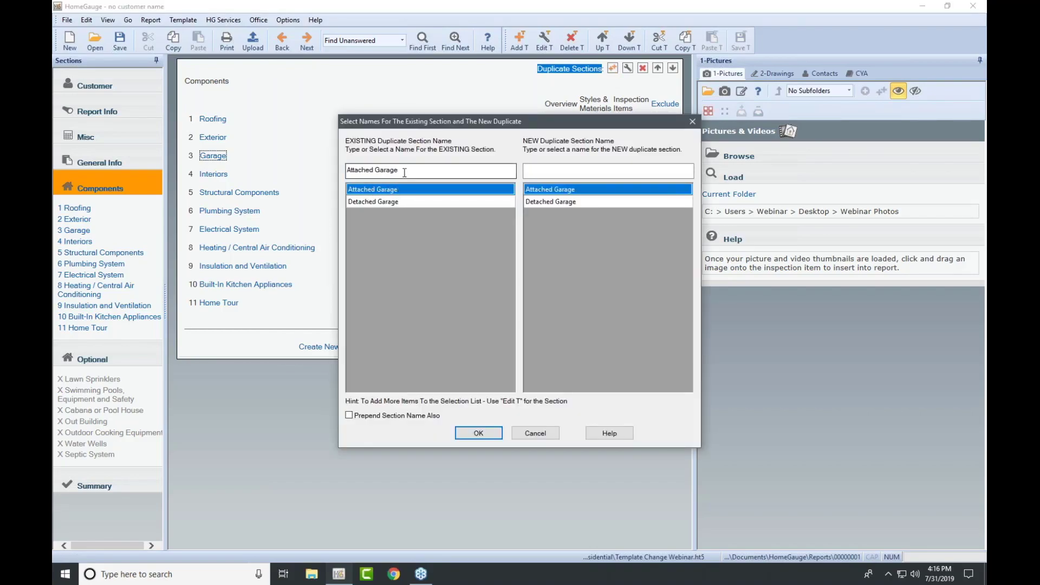
left_click(557, 202)
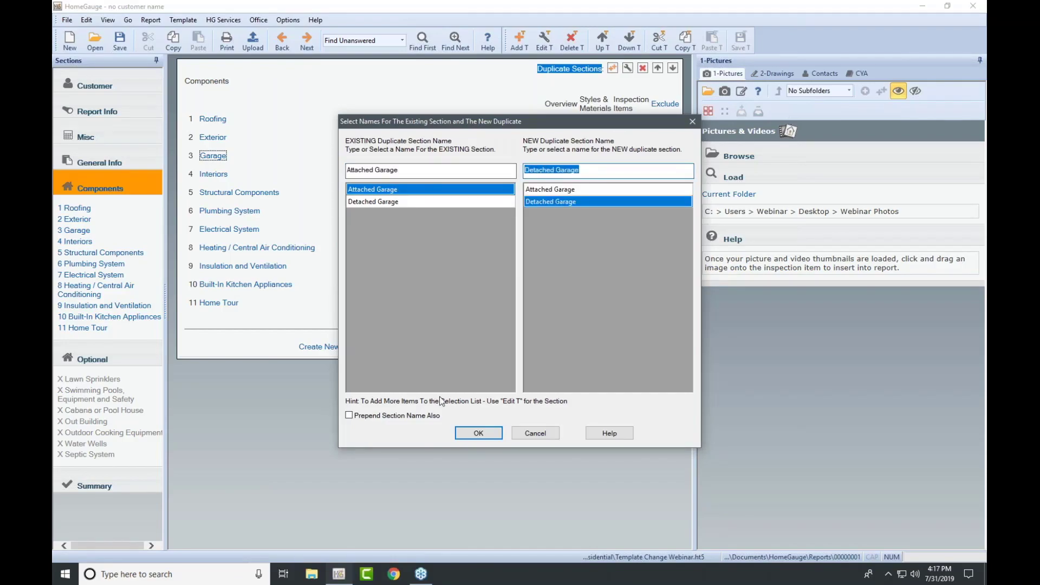
left_click(478, 433)
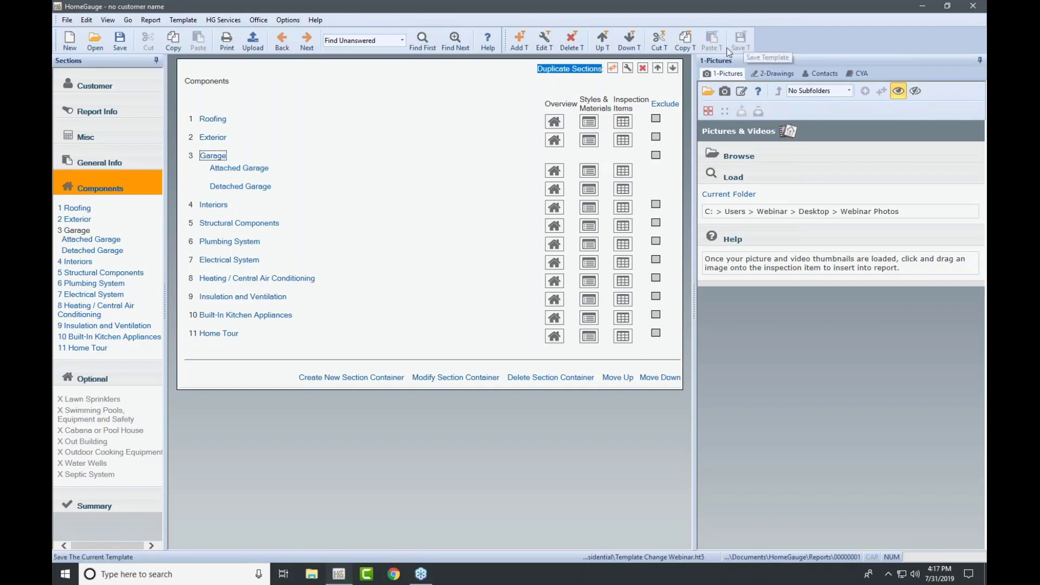
left_click(487, 92)
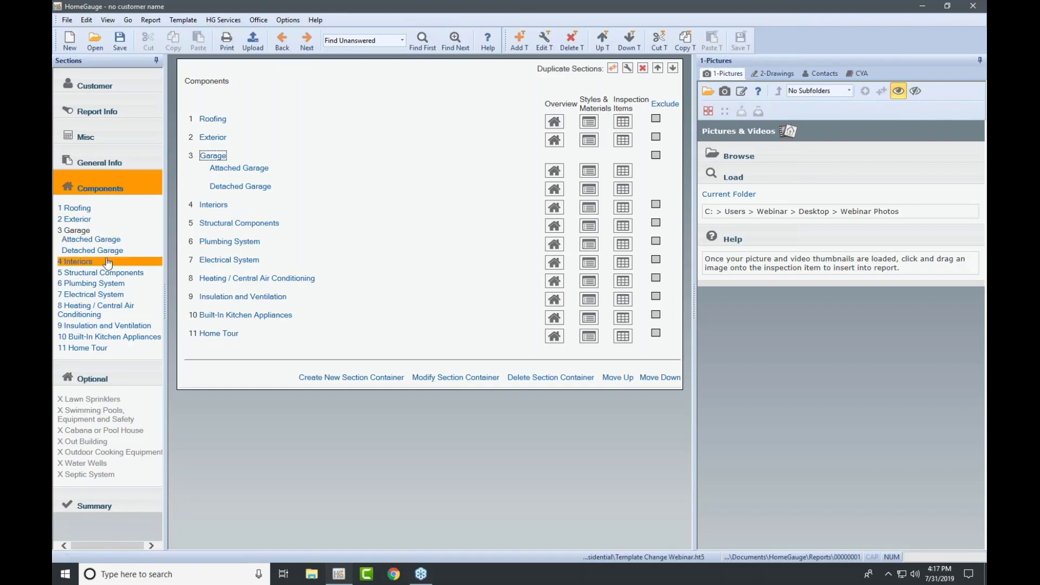
- Review the inspection items of the Attached Garage and Detached Garage sections, and return to the Components list
left_click(105, 240)
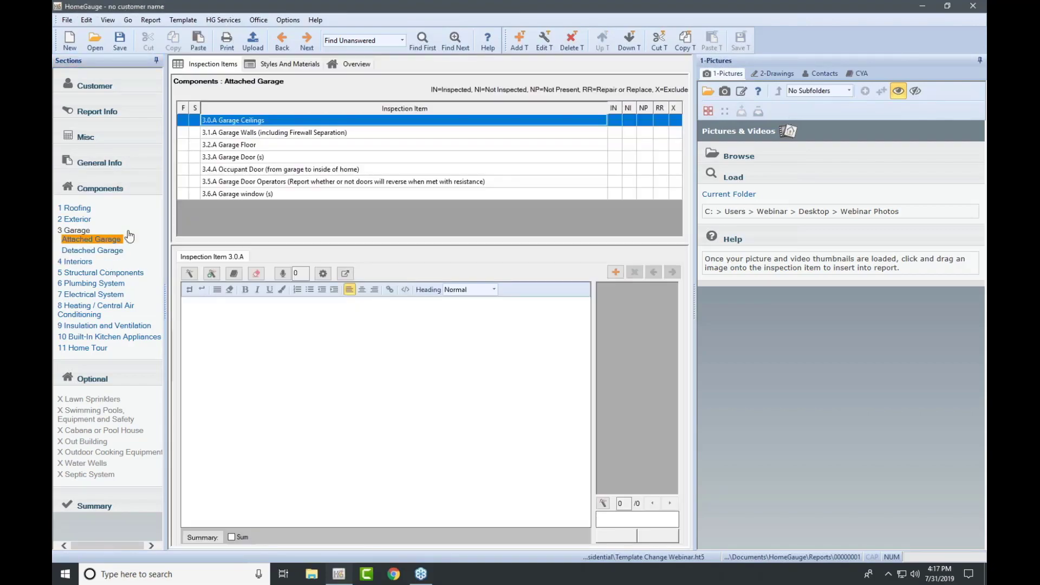
left_click(92, 251)
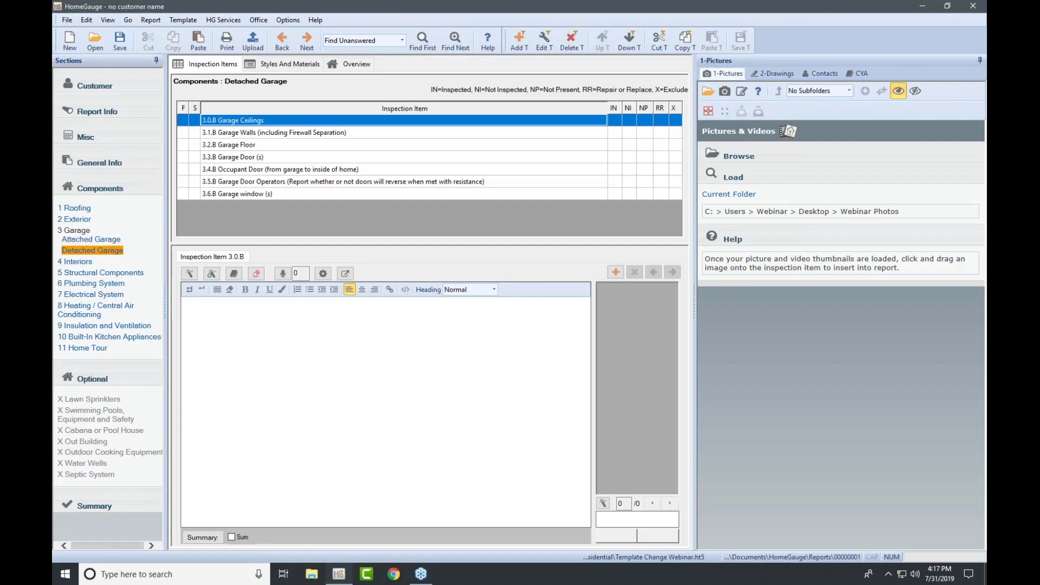
left_click(109, 188)
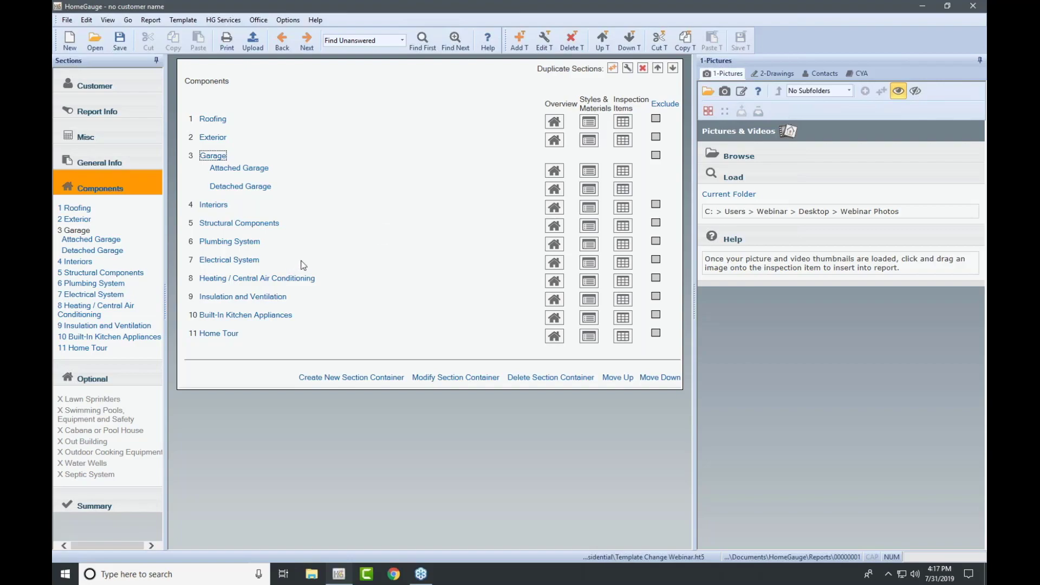
- Edit the Garage section and set its default number of repeats to start with to 2
left_click(216, 157)
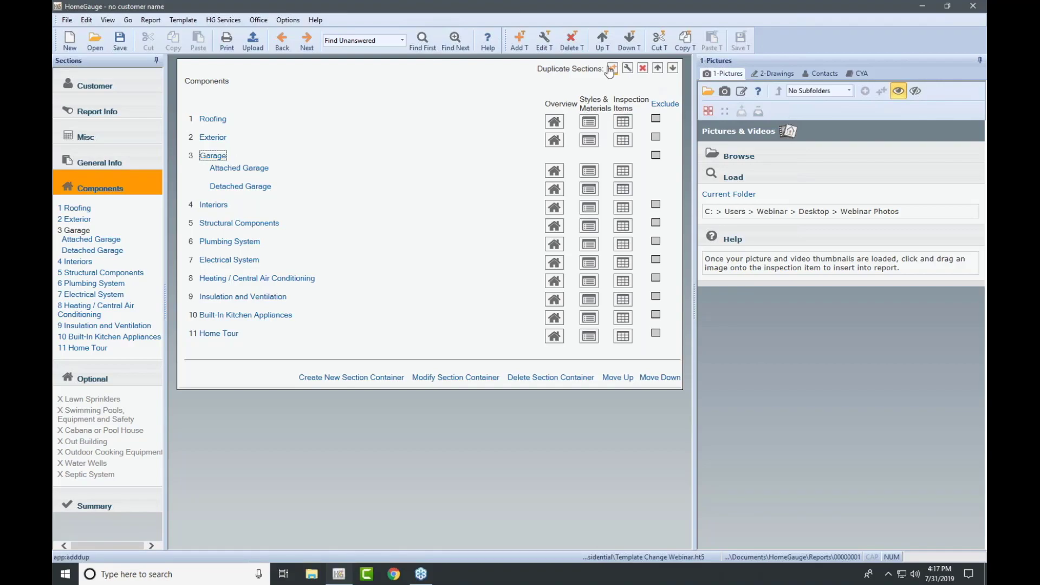
left_click(545, 41)
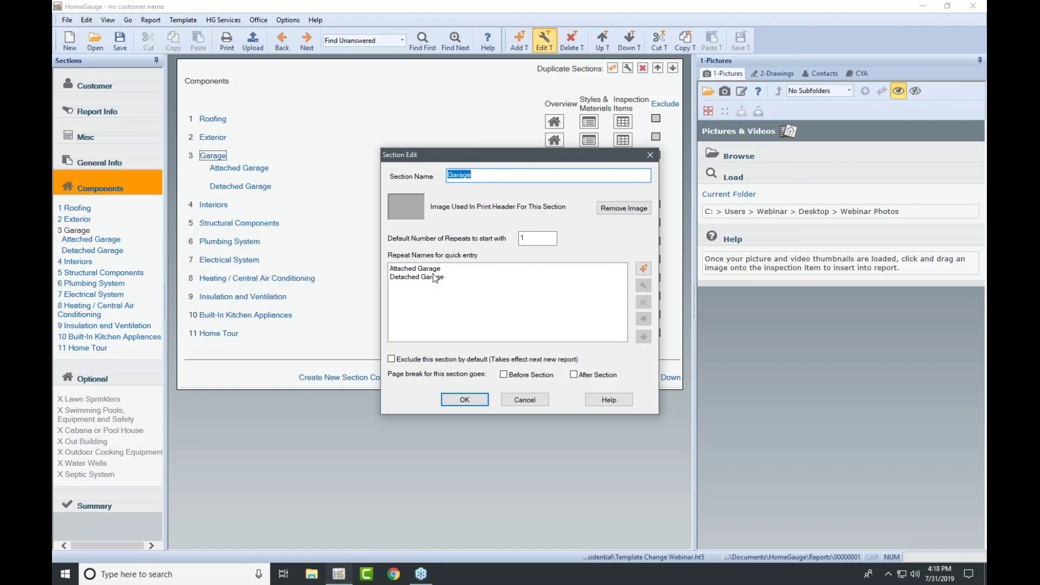
double_click(528, 238)
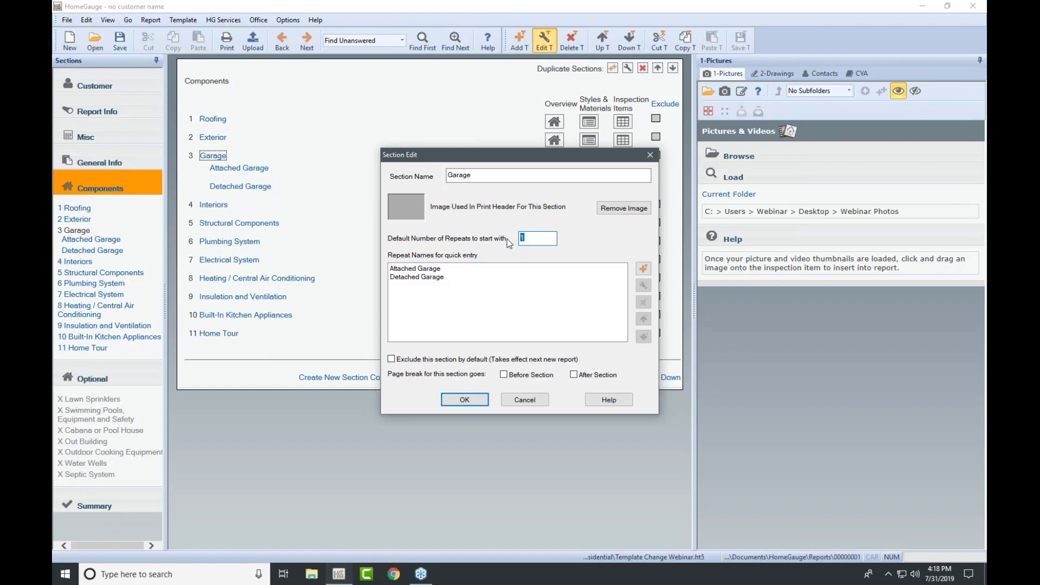
type("2")
- Add the quick-entry repeat name "Three Car Garage" to the Garage section, accept the section edits and save the template
left_click(643, 269)
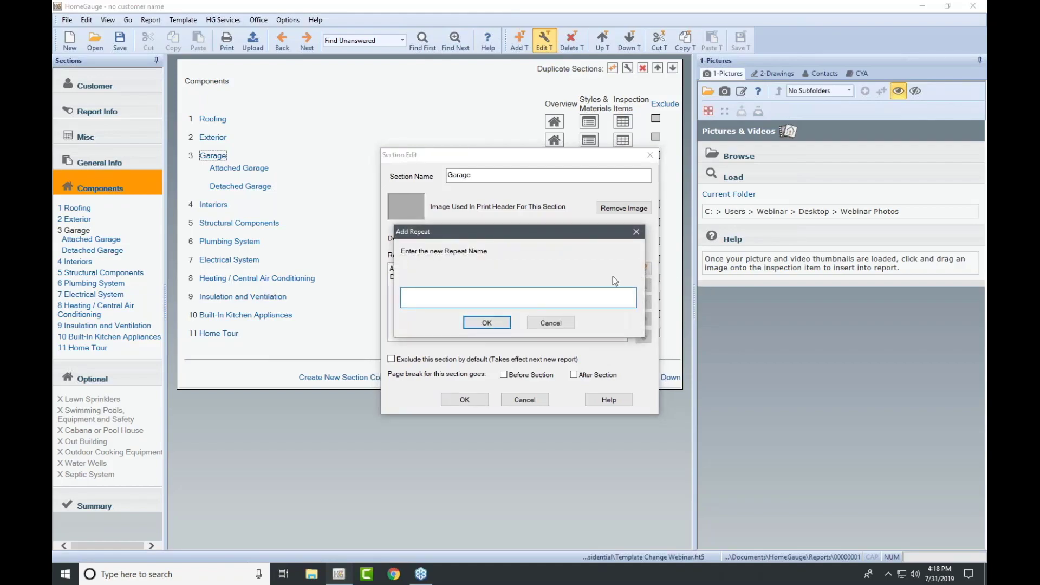
type("Three Car Garage")
left_click(486, 322)
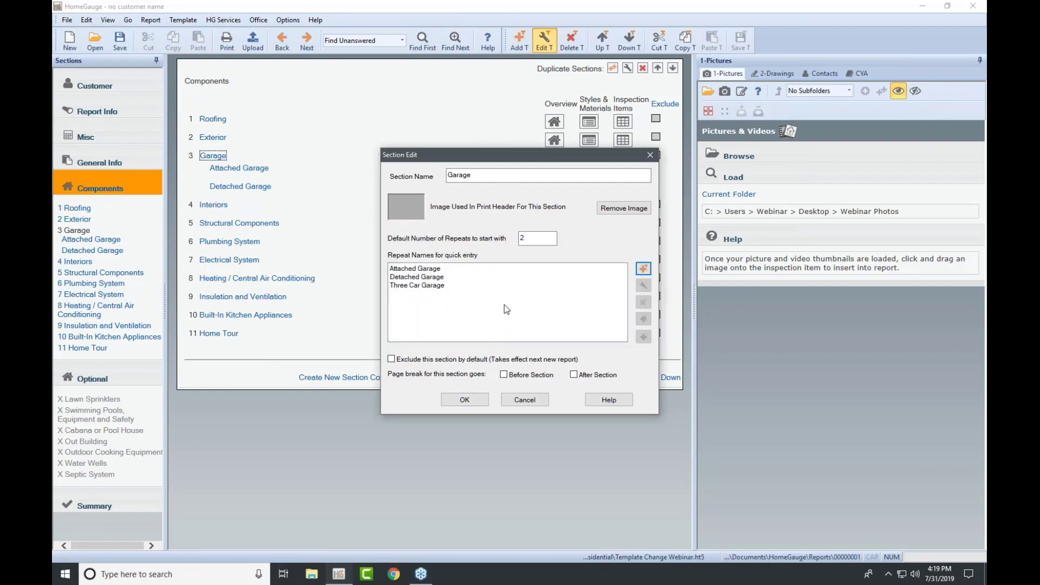
double_click(519, 242)
left_click(524, 277)
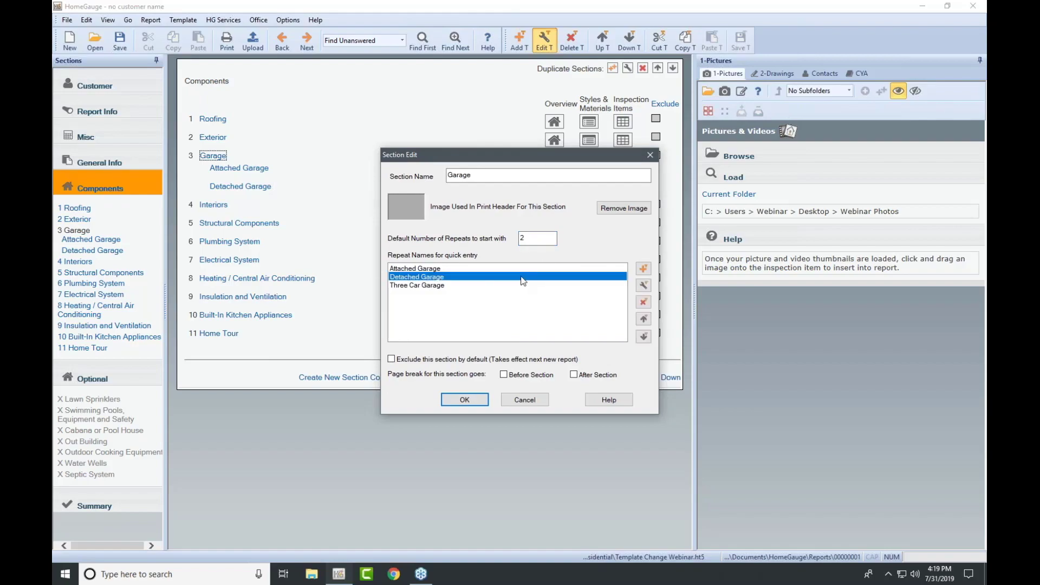
left_click(464, 399)
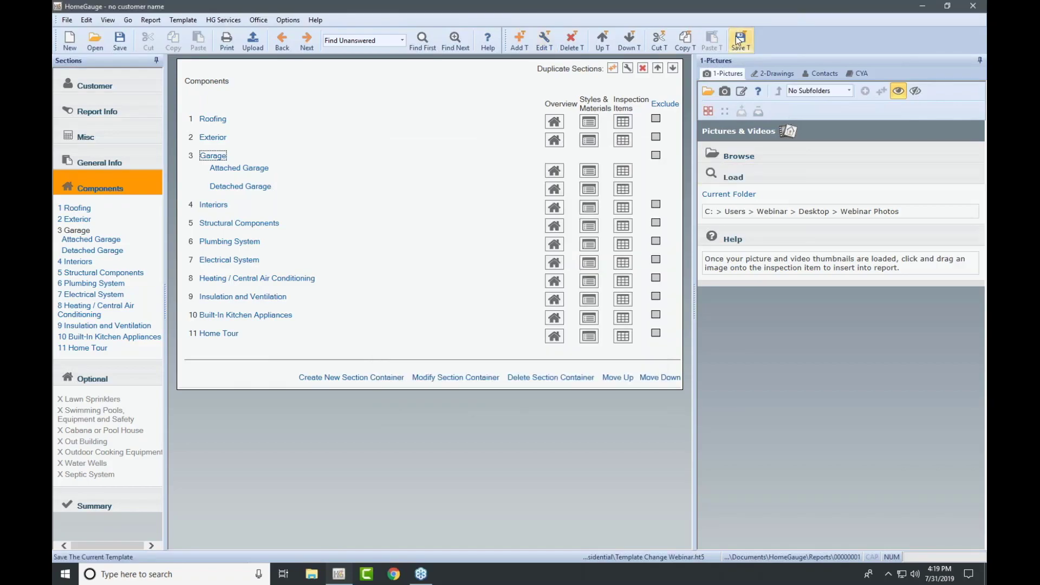
left_click(737, 40)
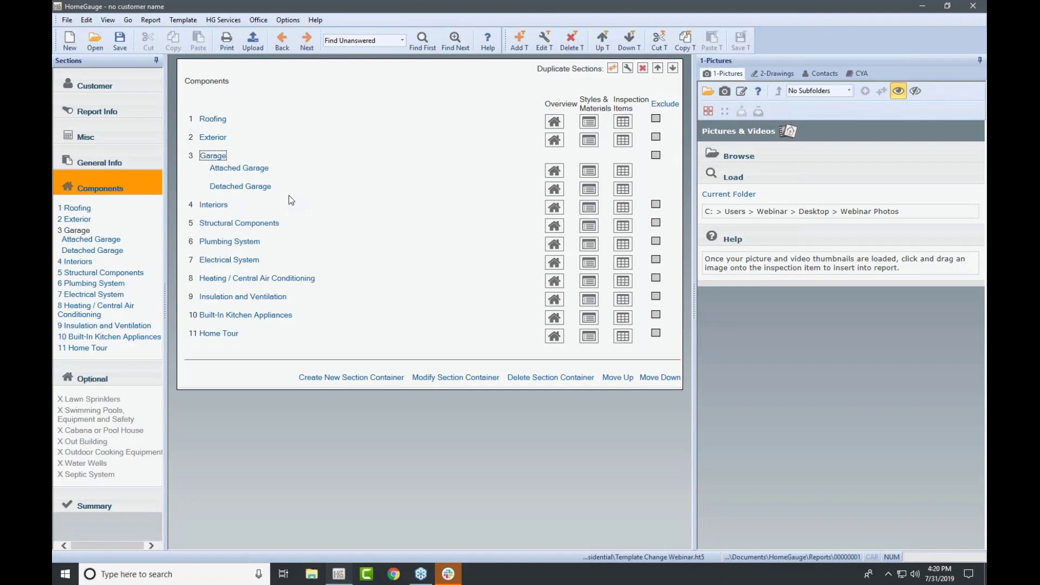
- Delete the Detached Garage duplicate section from the Components list
left_click(255, 190)
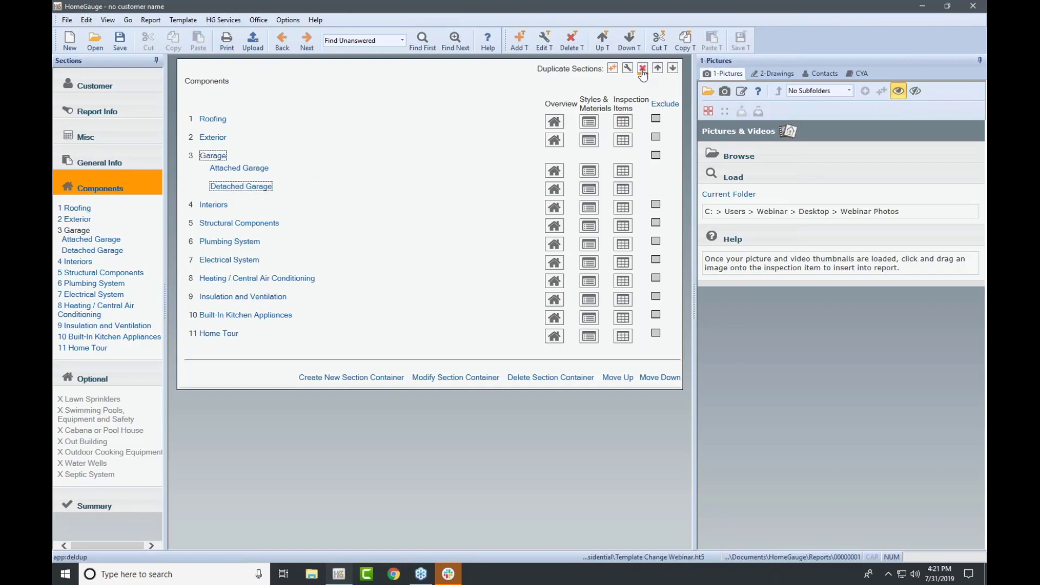
left_click_drag(538, 69, 603, 73)
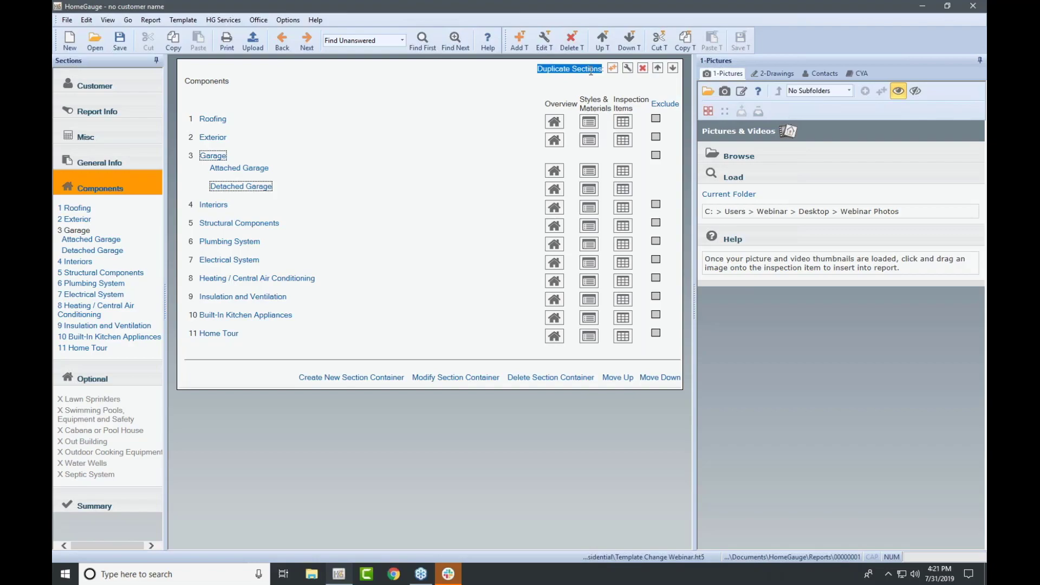
left_click(642, 69)
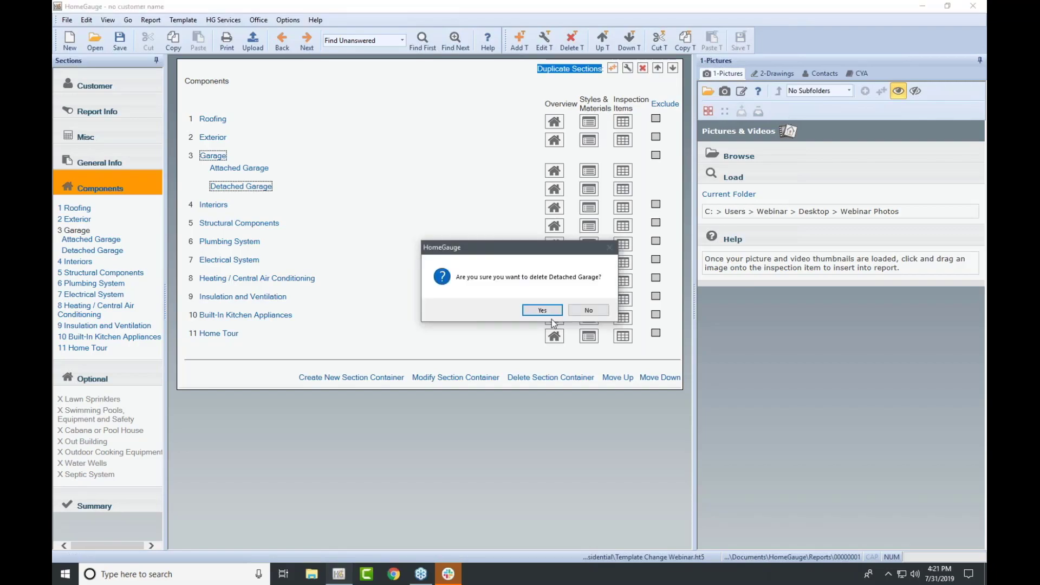
left_click(542, 311)
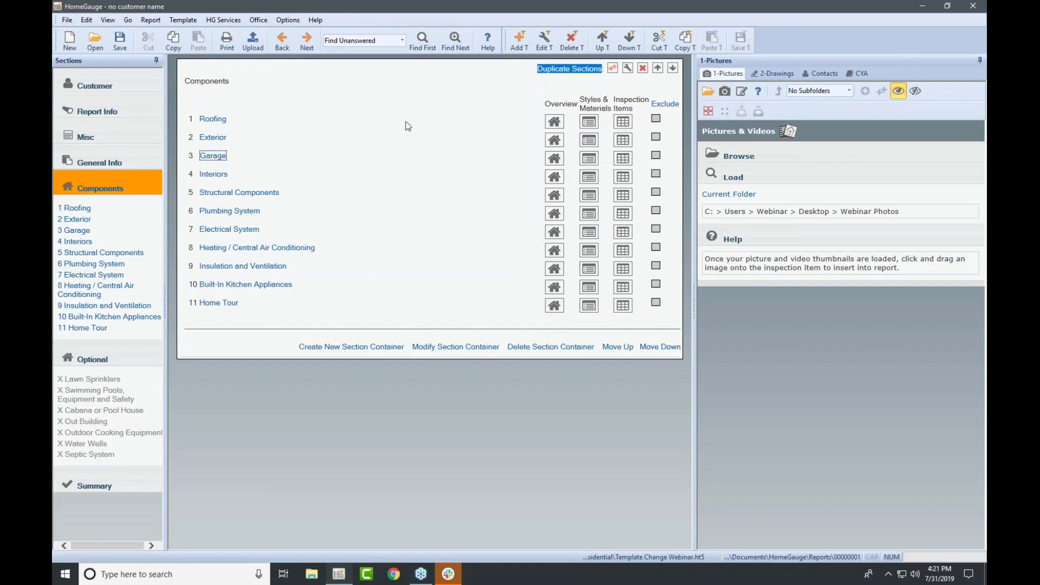
left_click(504, 98)
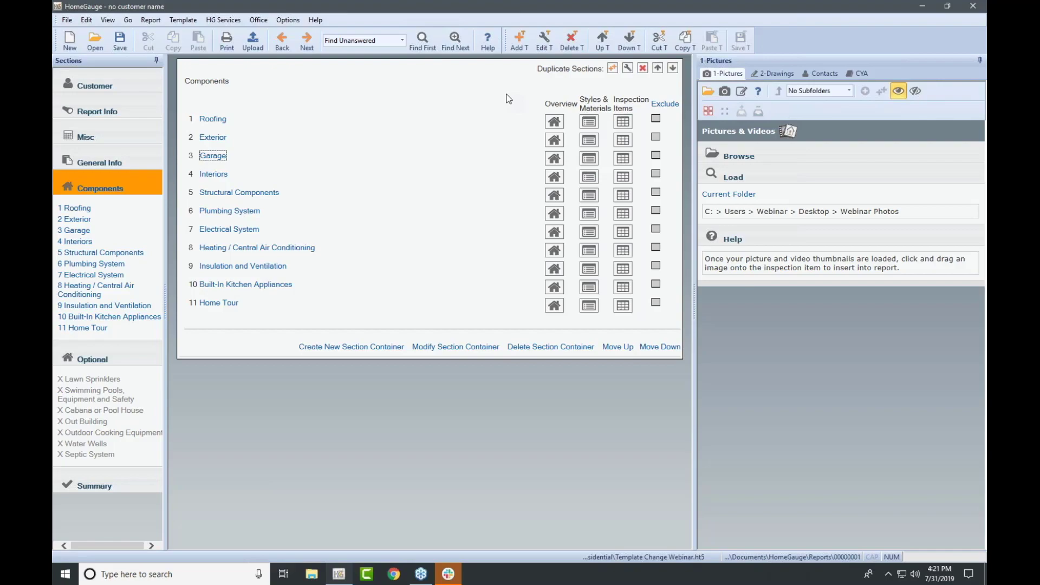
- Assign icons-roof from the html5 images folder as the Roofing section's print header image and save the template
left_click(220, 121)
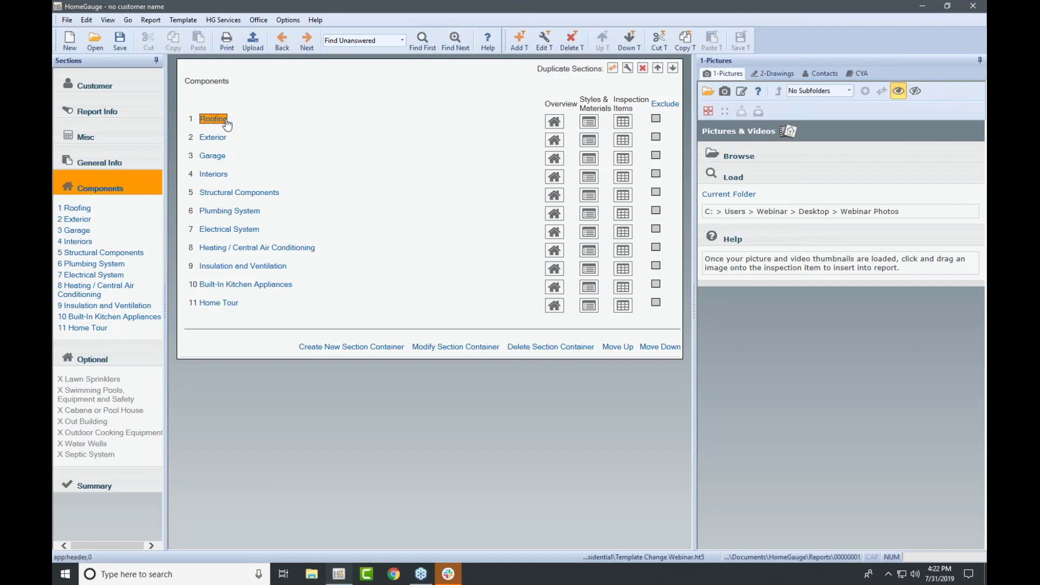
left_click(545, 40)
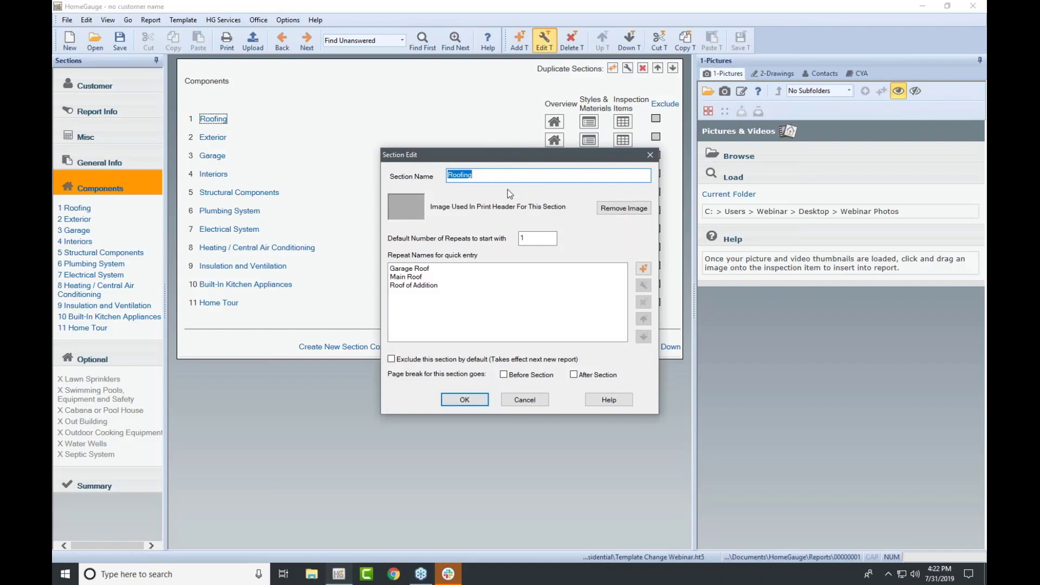
left_click(408, 206)
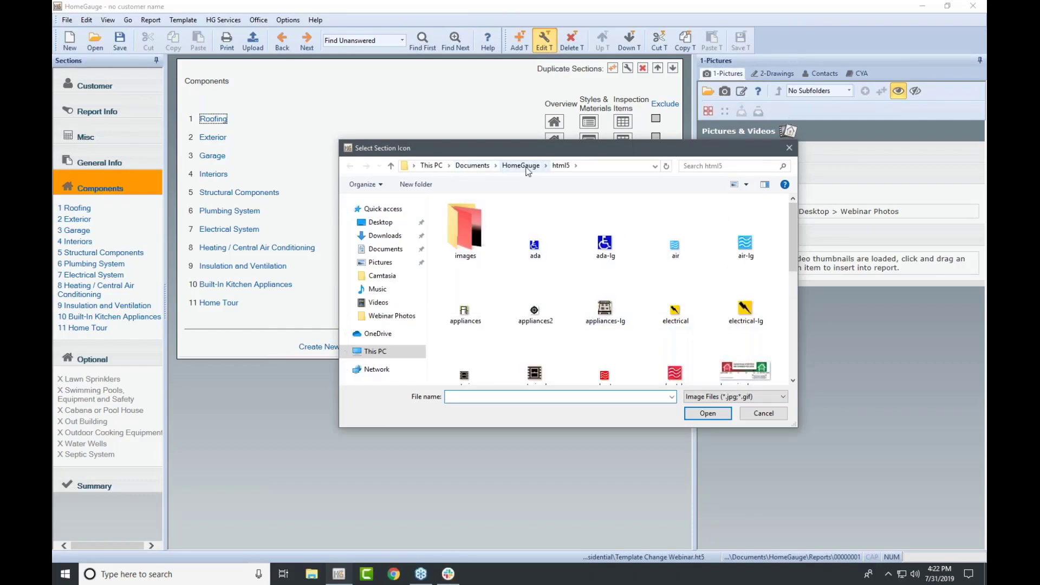
left_click_drag(681, 356, 794, 457)
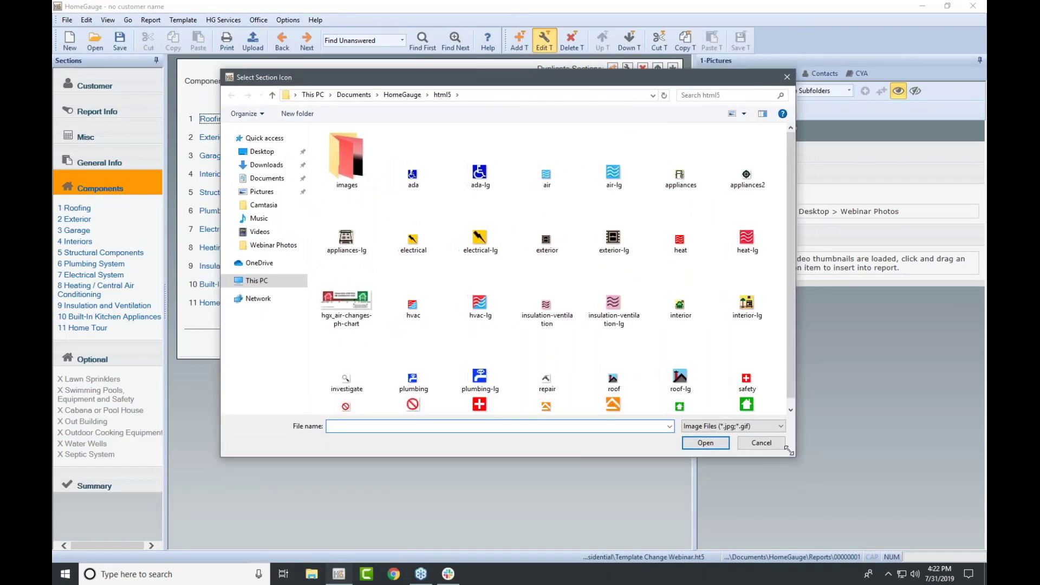
double_click(344, 167)
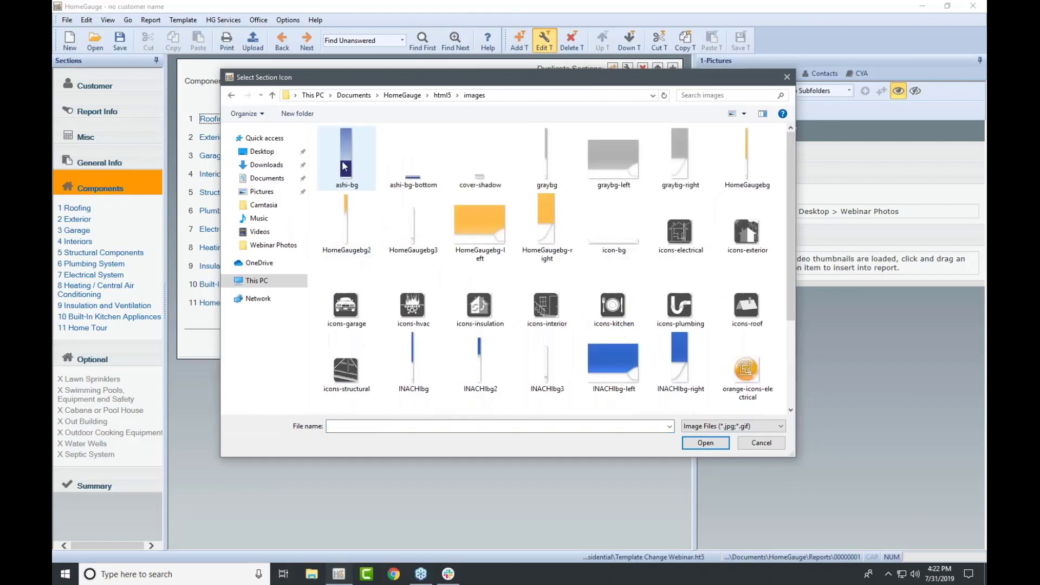
left_click(750, 317)
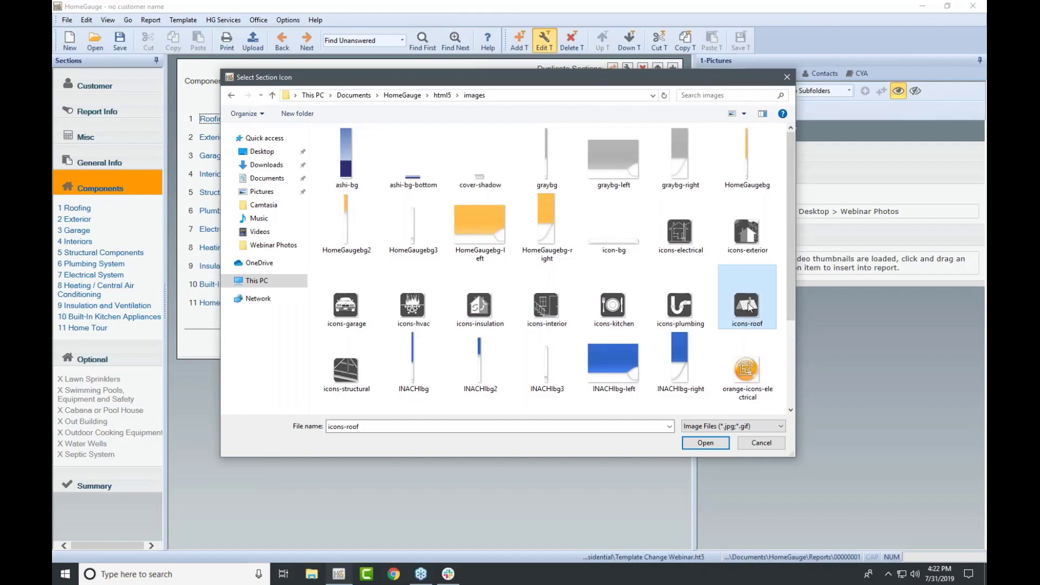
left_click(717, 448)
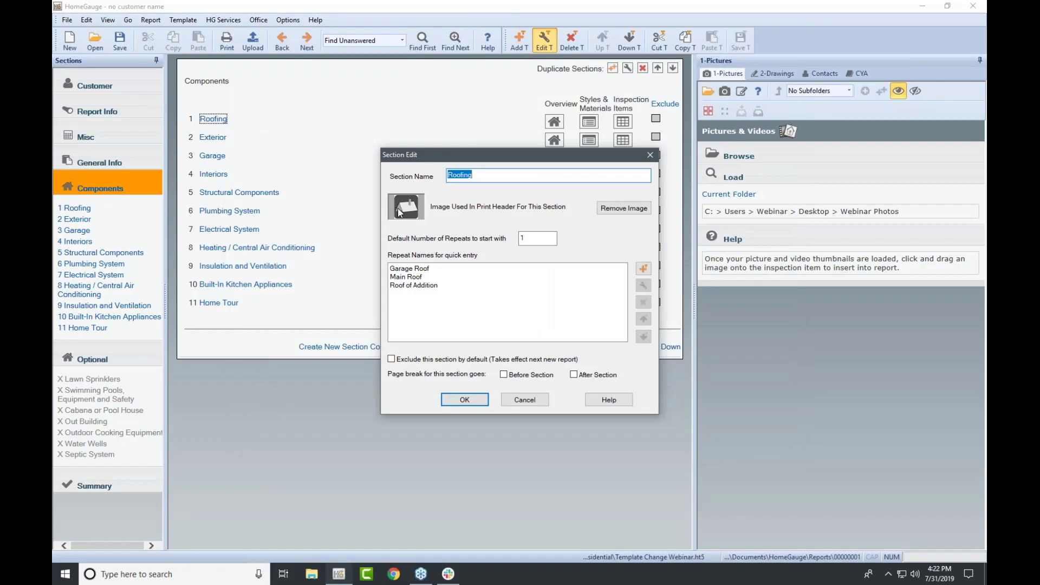
left_click(465, 399)
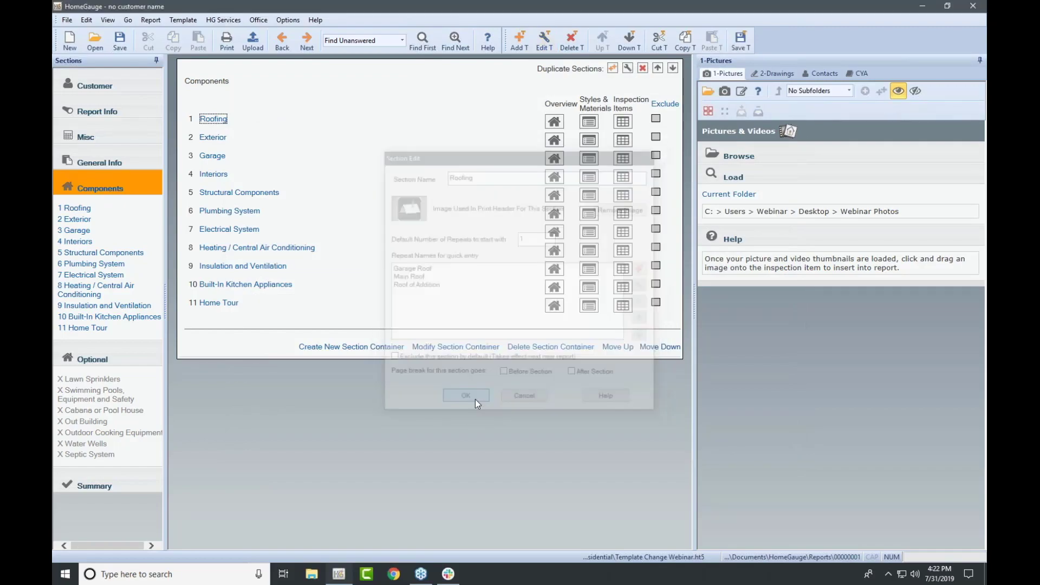
left_click(740, 40)
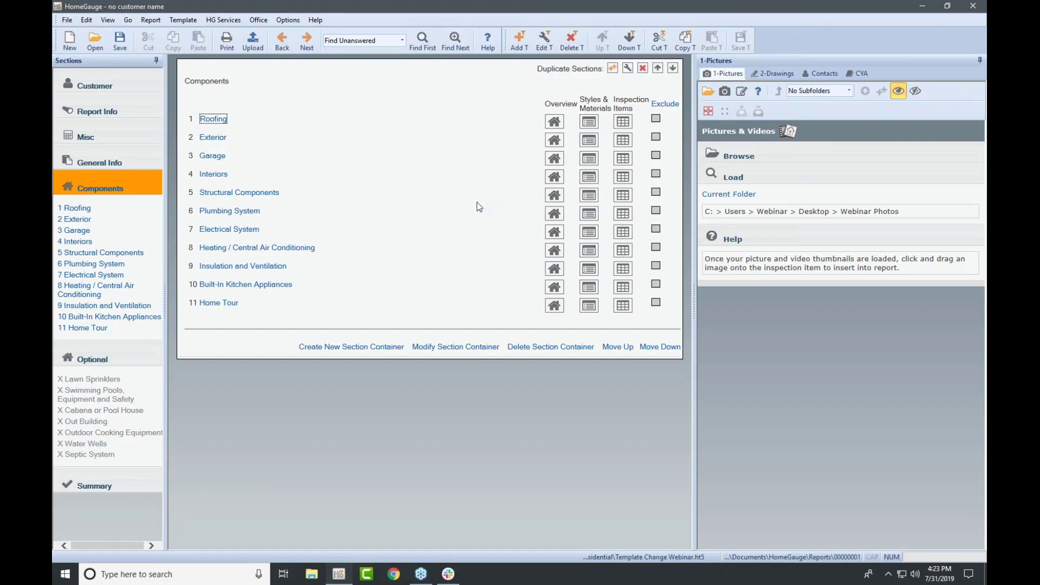
- Preview the Full Report For Upload document despite unanswered items, check the Roofing section's header icon, and close the preview
left_click(227, 43)
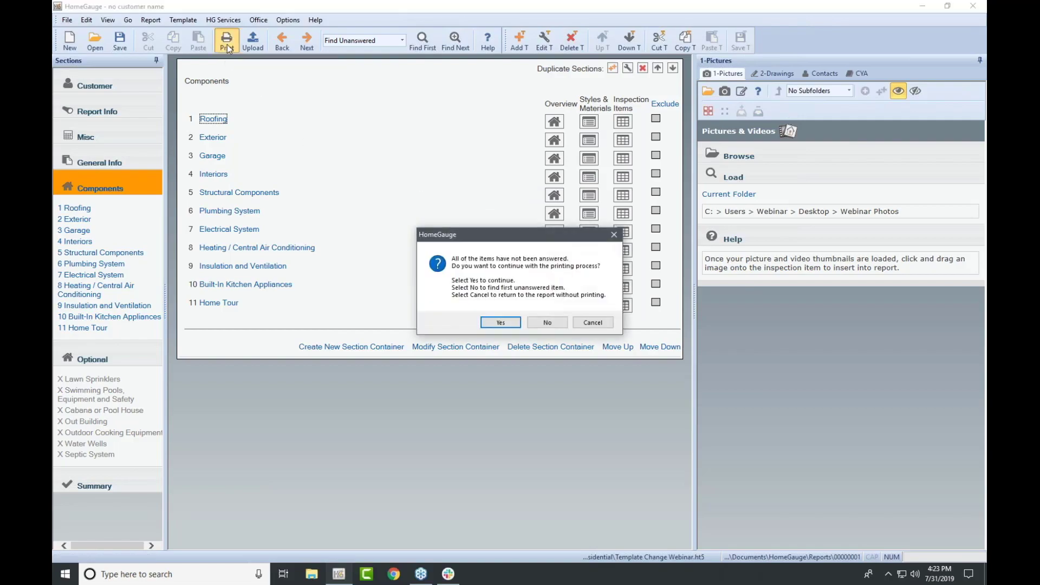
left_click(495, 323)
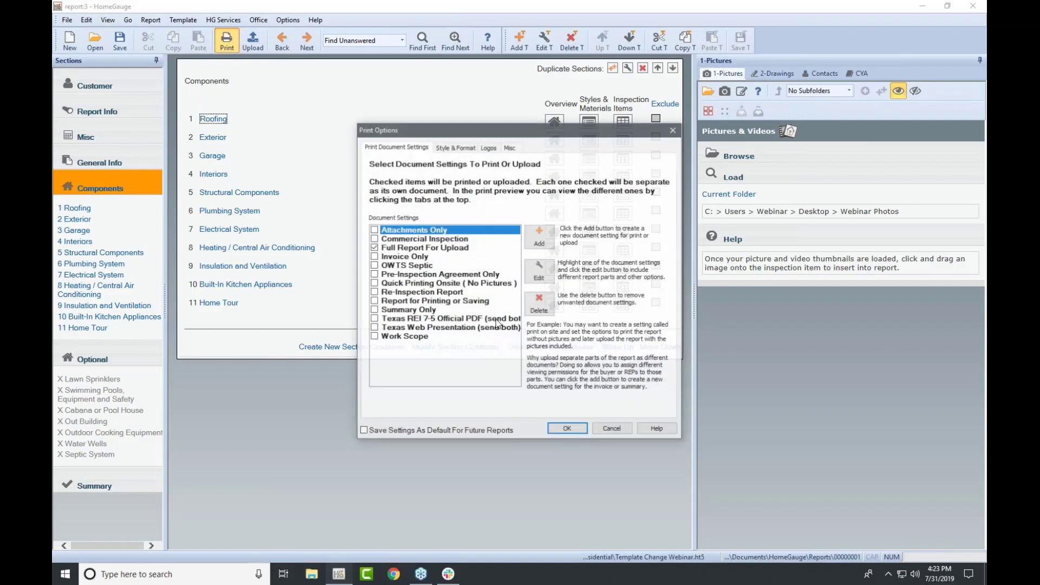
left_click(567, 429)
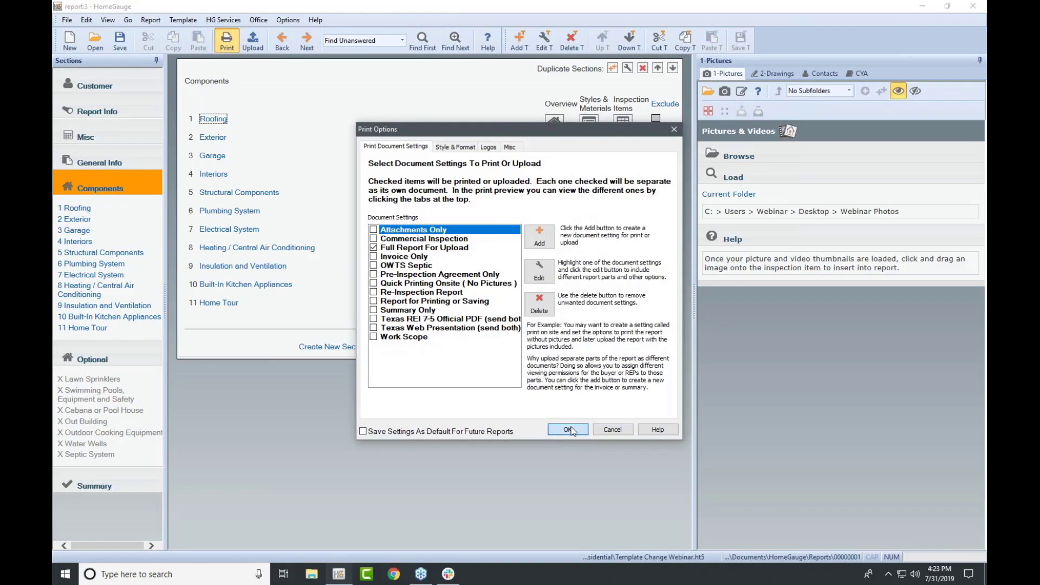
scroll(819, 293, "down", 8)
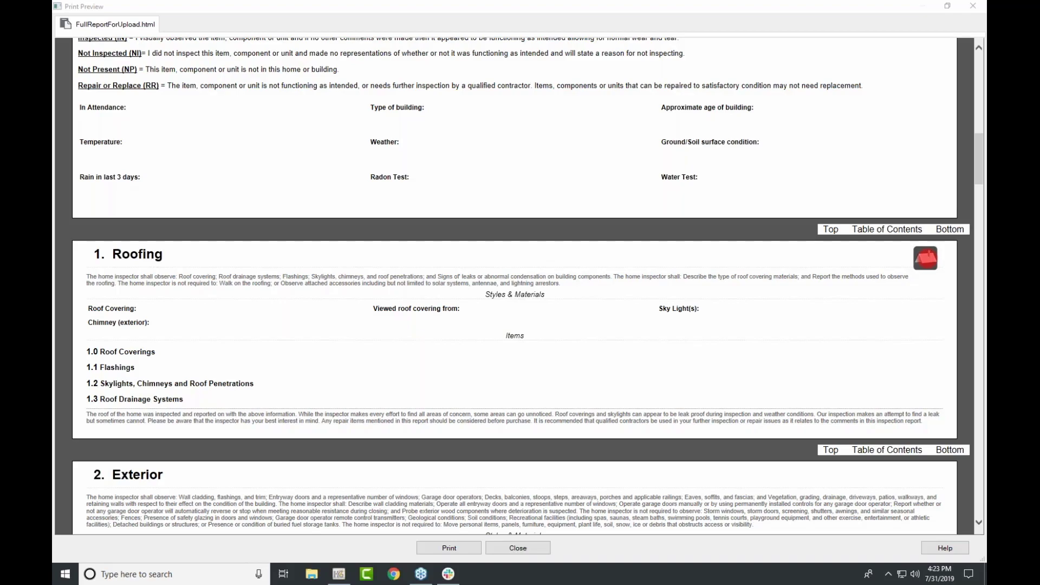
key("Escape")
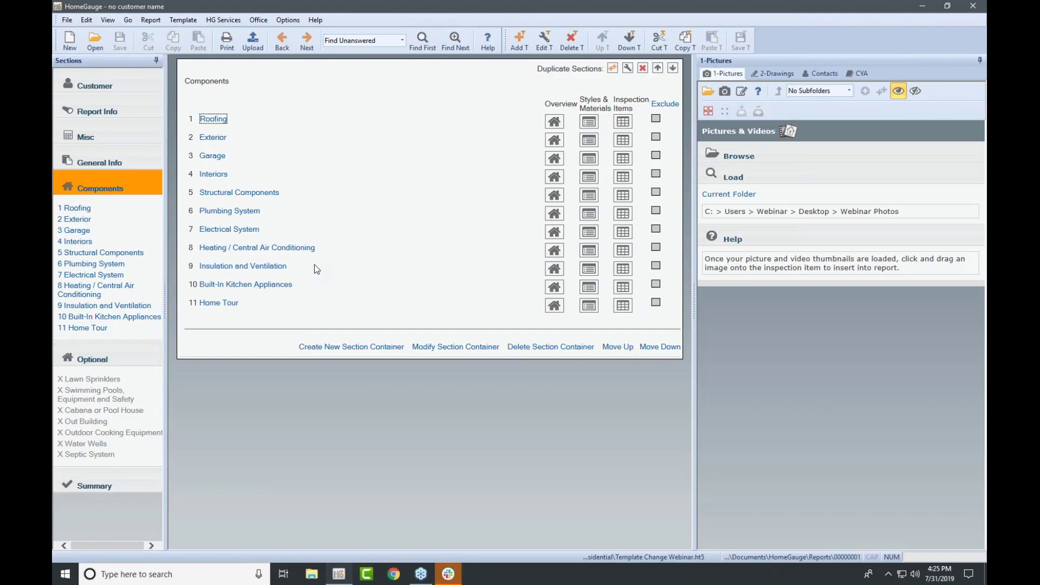
- Open a second HomeGauge window alongside the current report and maximize it
right_click(340, 577)
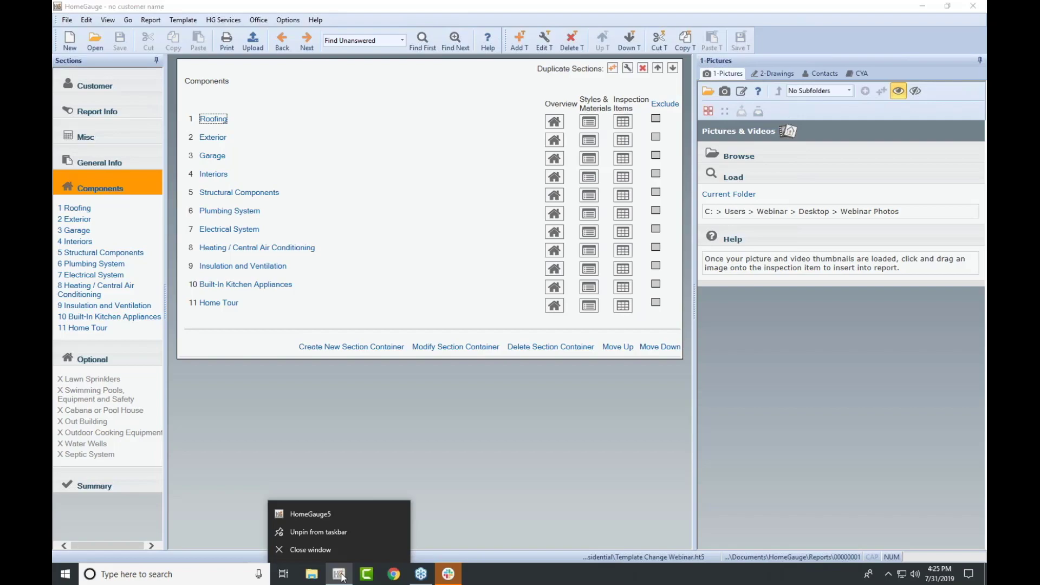
left_click(314, 513)
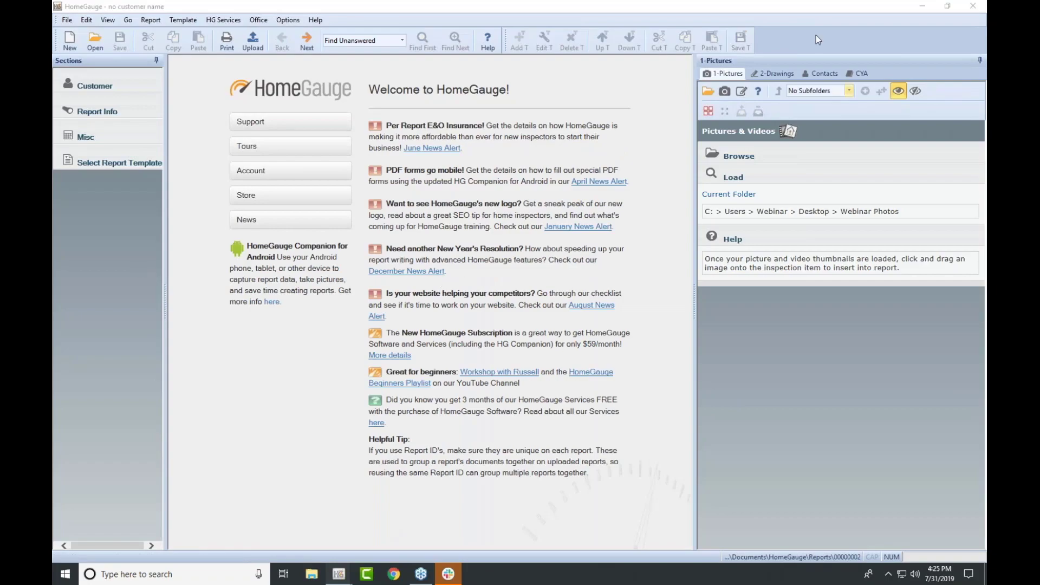
left_click(948, 7)
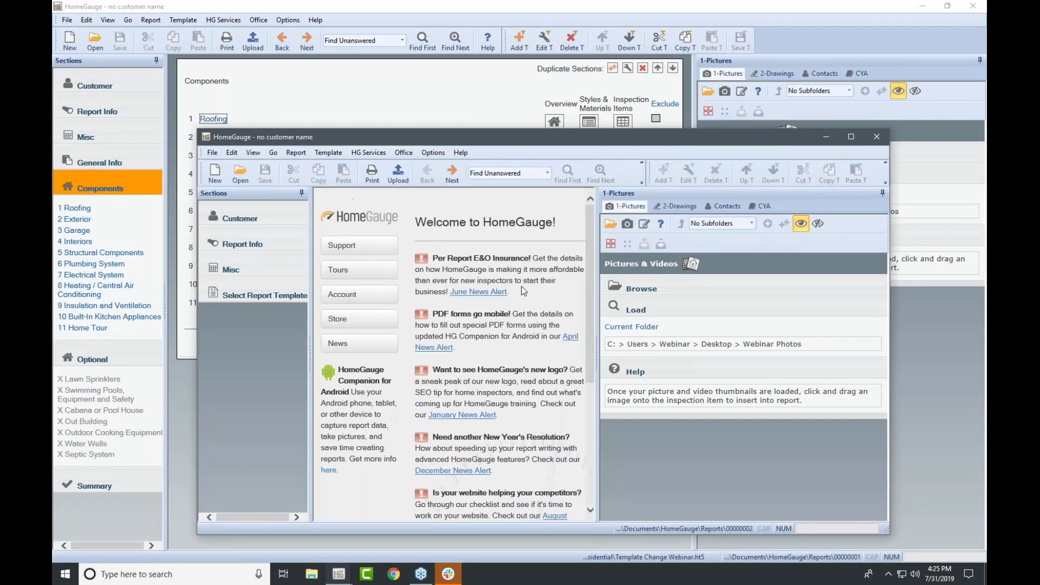
left_click_drag(858, 132, 758, 55)
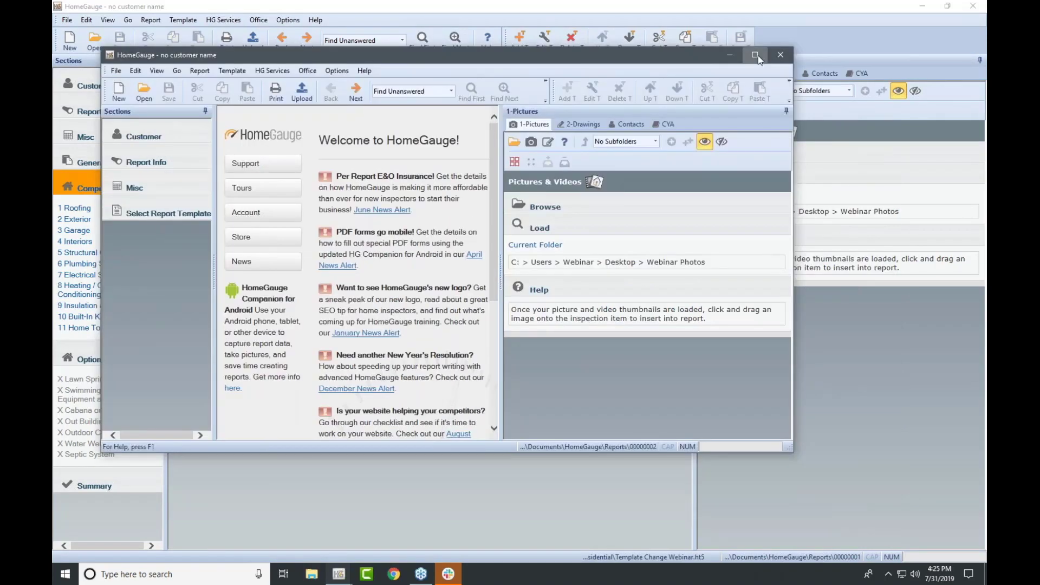
left_click(758, 55)
- Open the residential template Multi-units.ht5 and display its Components list
left_click(126, 162)
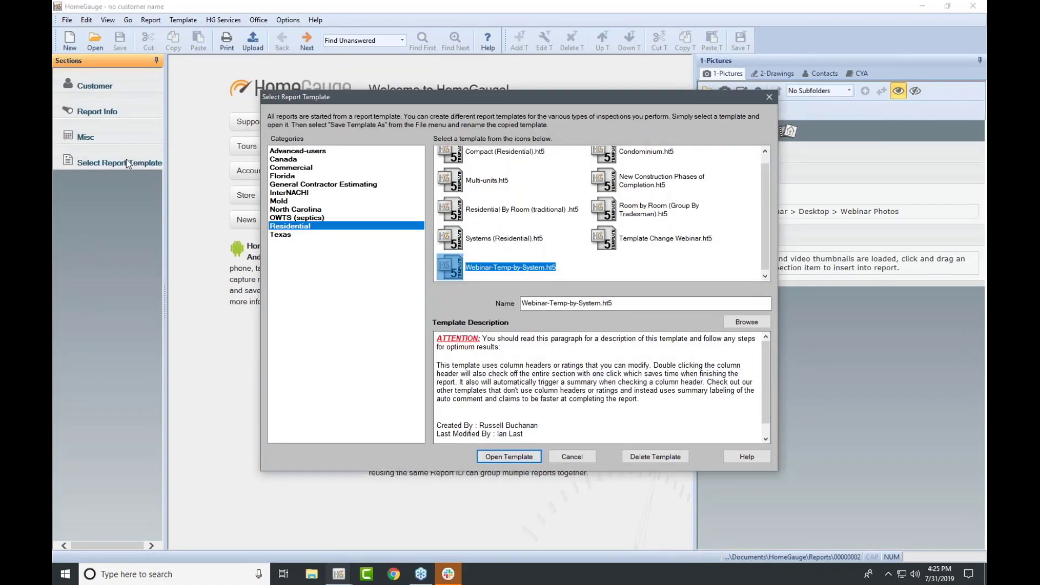
left_click(483, 192)
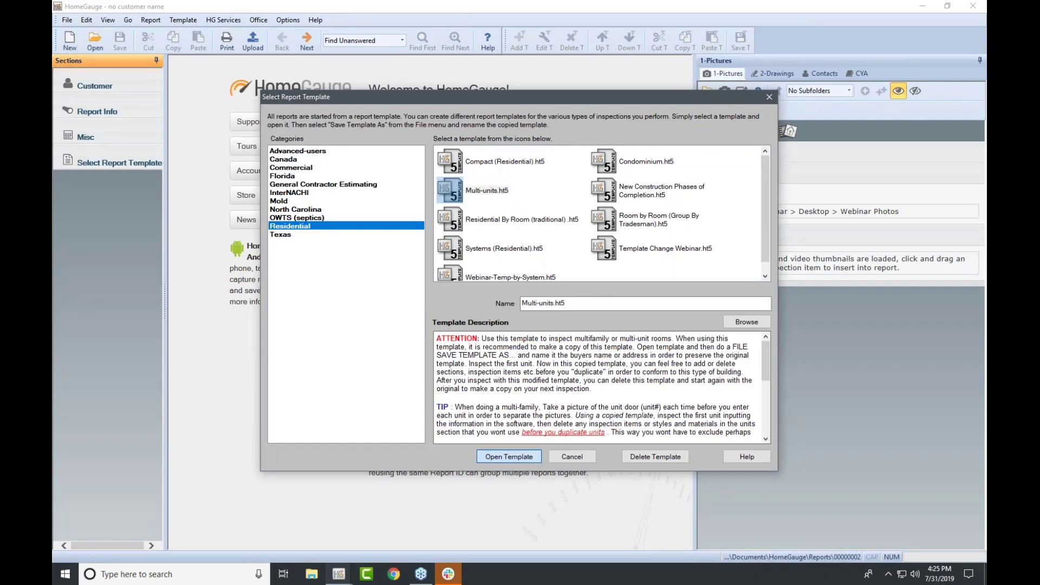
left_click(524, 457)
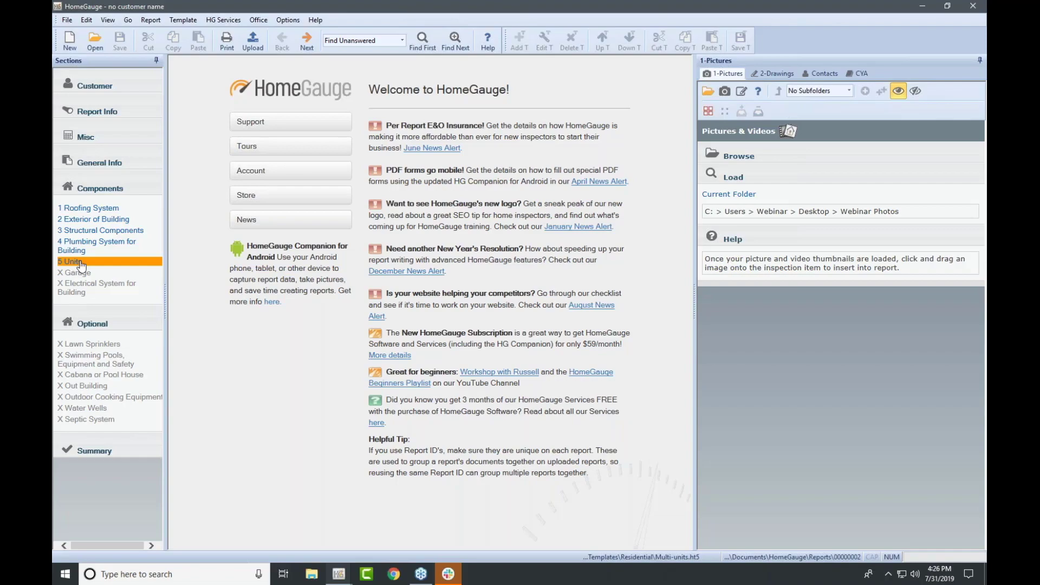
left_click(106, 188)
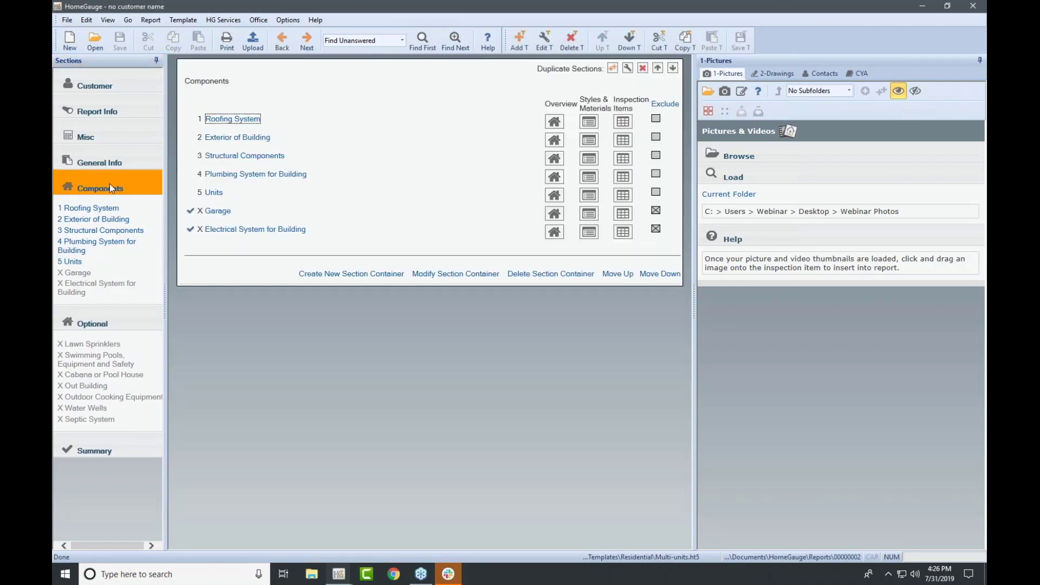
- Copy the Units section from Multi-units.ht5 into the Template Change Webinar template's Components, choosing not to import conflicting Smart Text
left_click(214, 195)
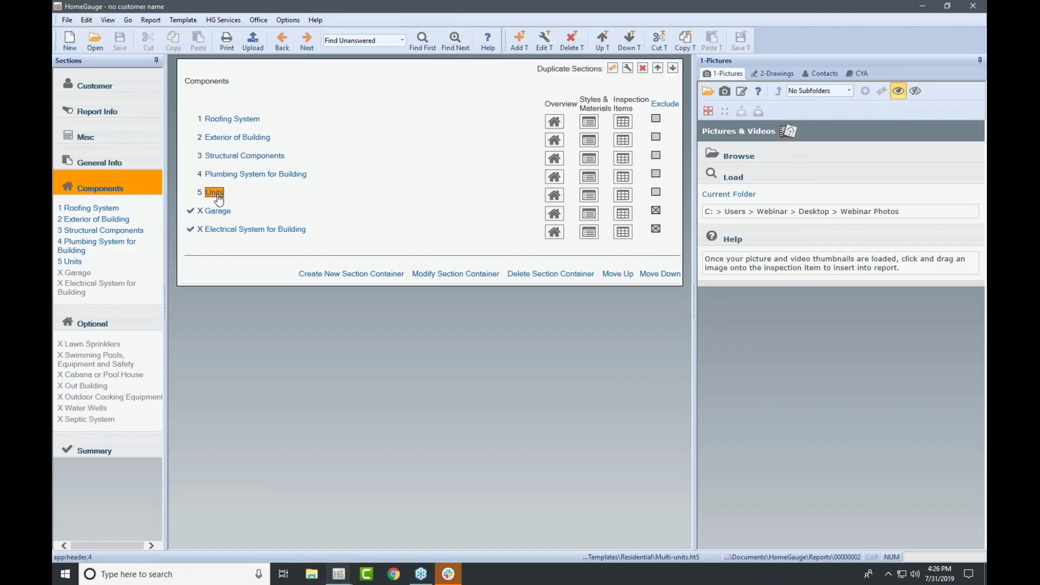
left_click(968, 148)
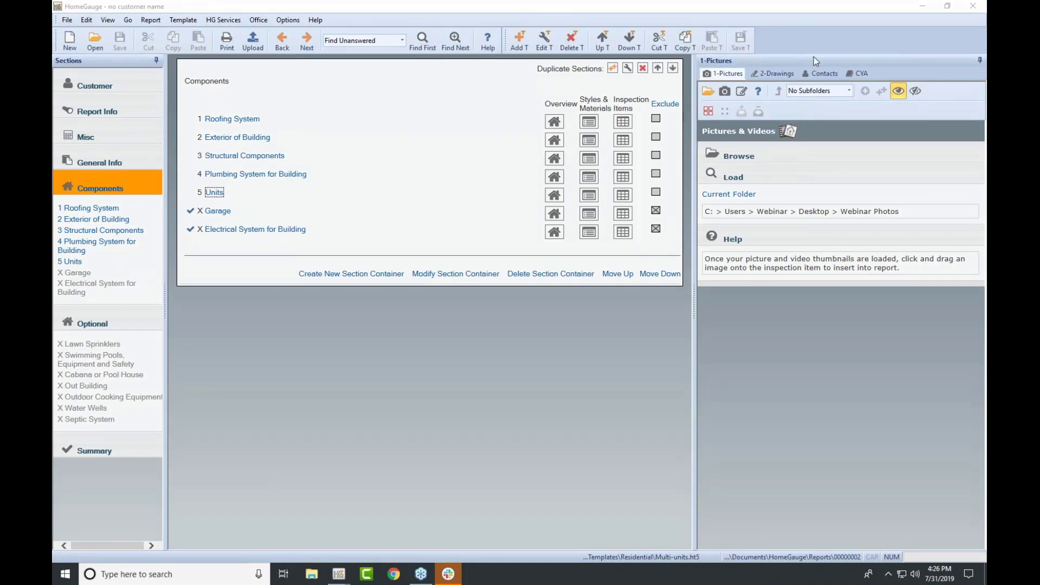
left_click(685, 42)
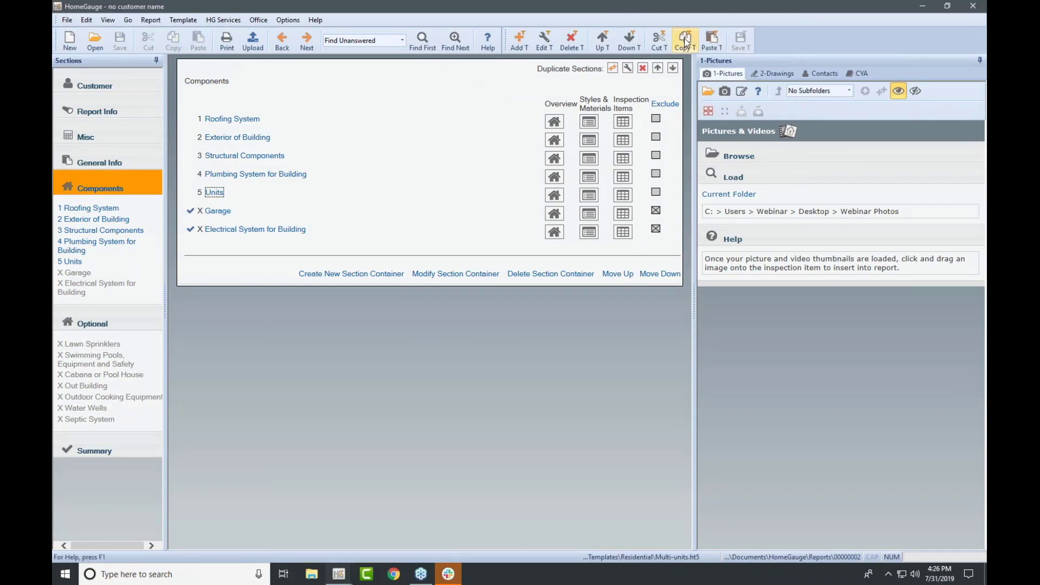
left_click(919, 11)
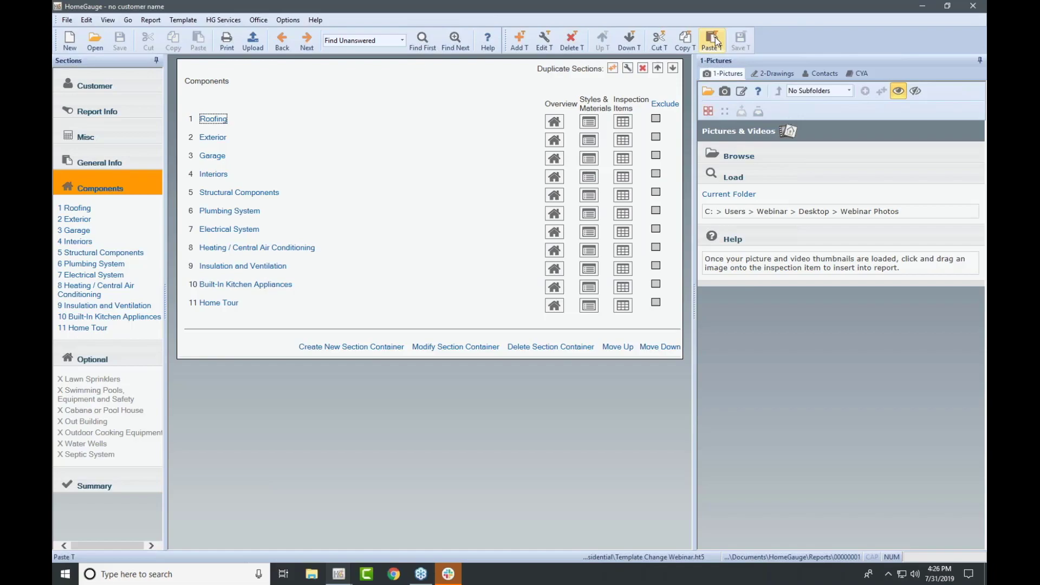
left_click(714, 41)
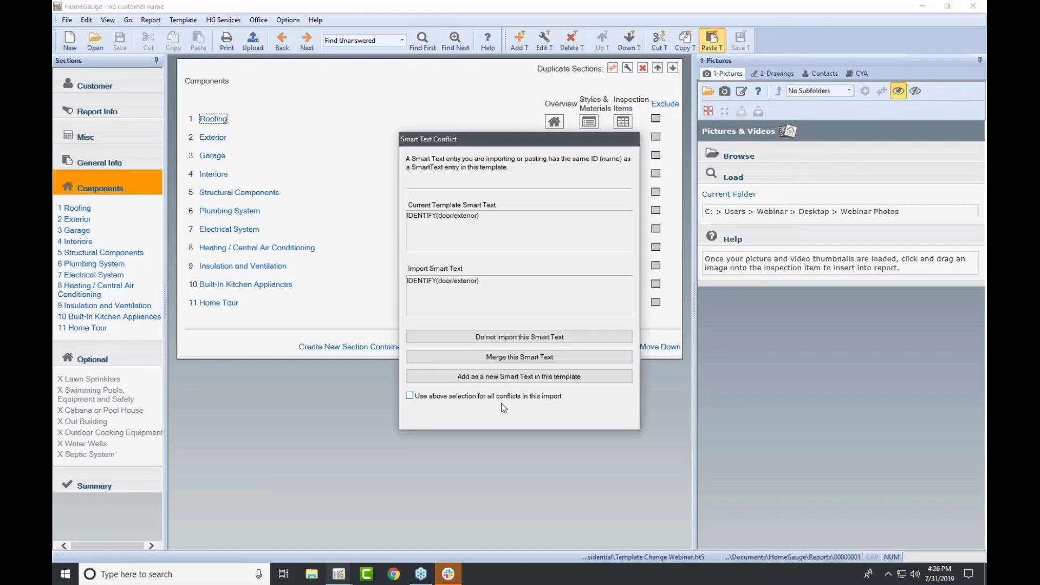
left_click(486, 340)
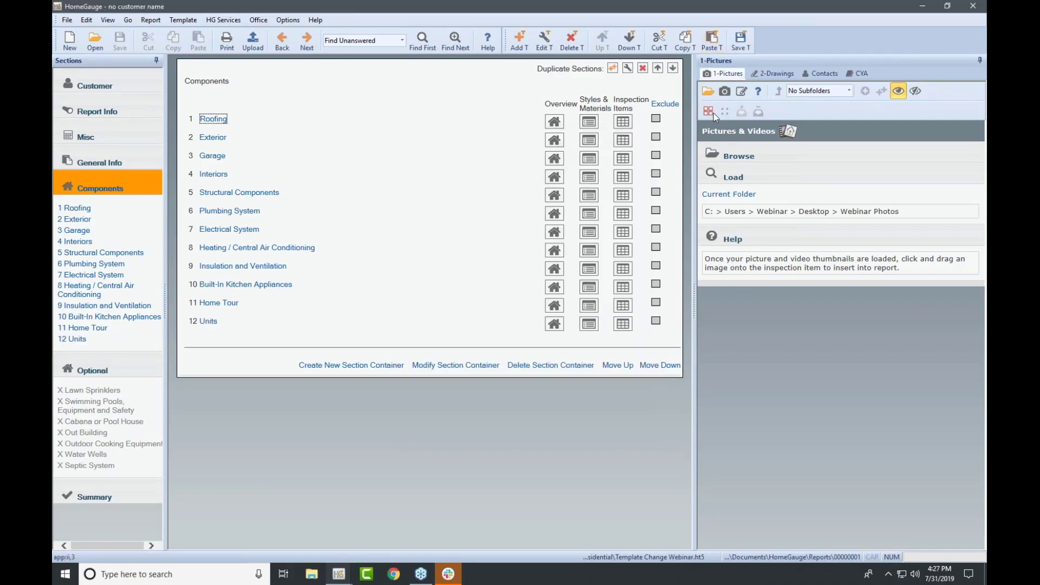
- Review the pasted Units section's inspection items, styles and materials, and overview
left_click(215, 325)
left_click(76, 339)
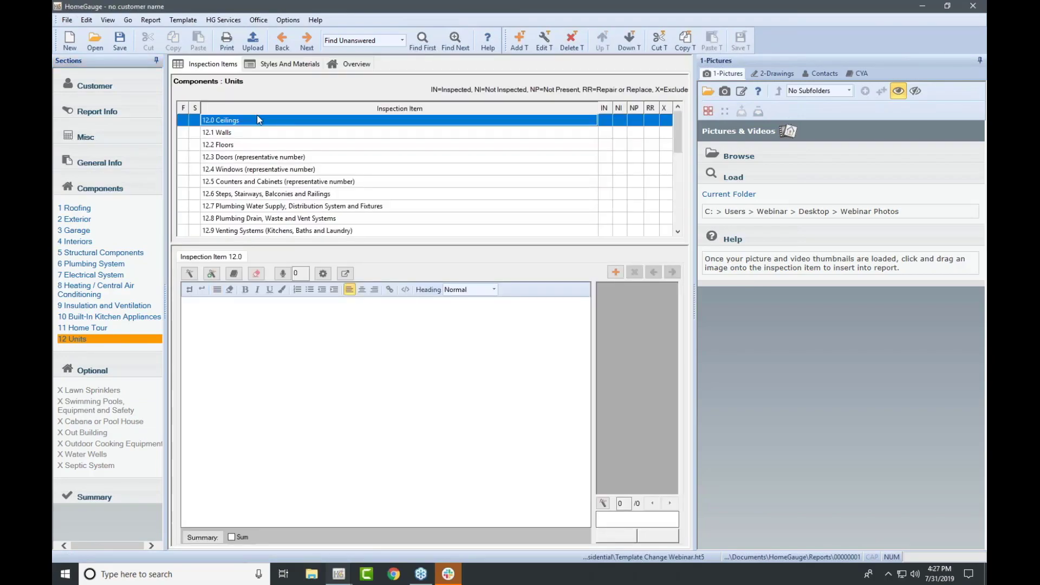
scroll(257, 119, "down", 2)
scroll(256, 120, "up", 2)
left_click(287, 63)
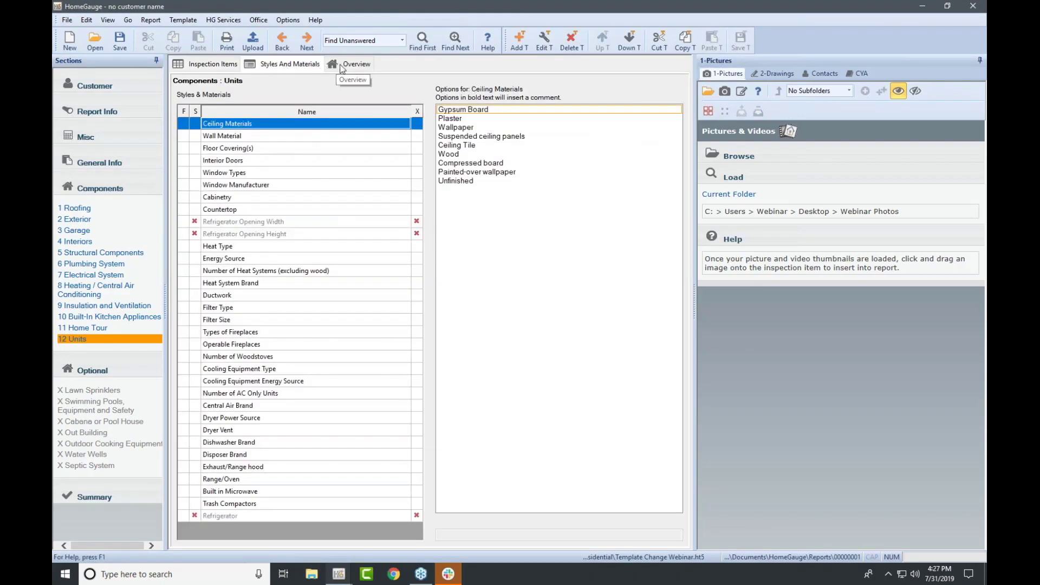
left_click(343, 65)
left_click(217, 64)
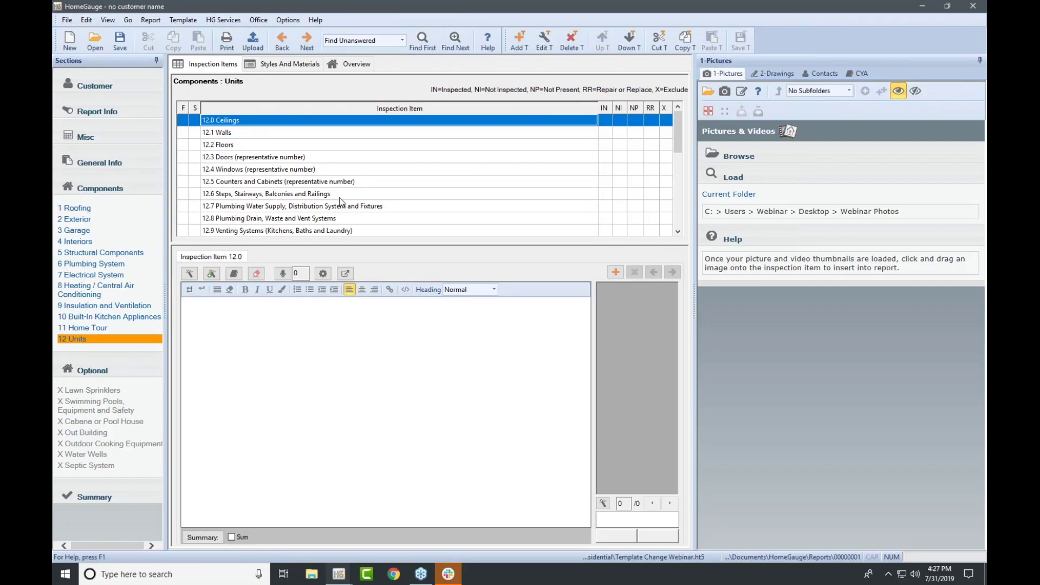
- Check the Ceilings item's comment list in the Units section, close it, and return to the Components list
left_click(285, 158)
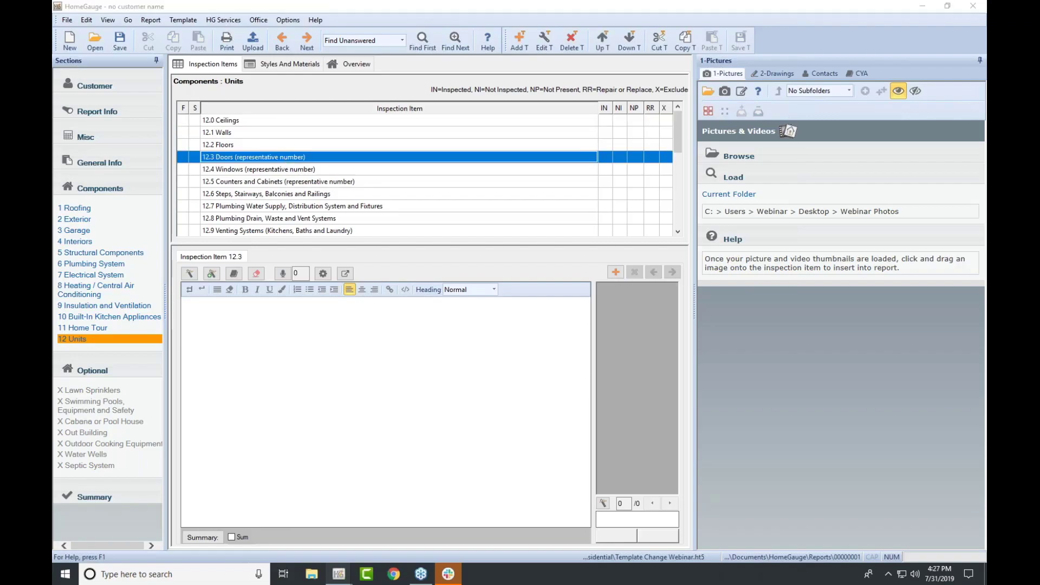
double_click(369, 122)
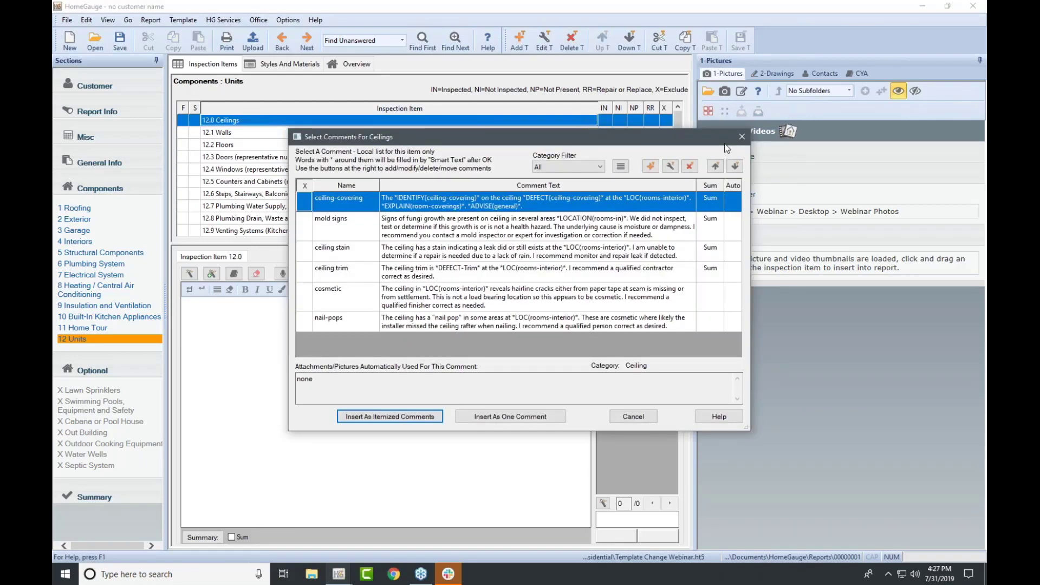
left_click(741, 136)
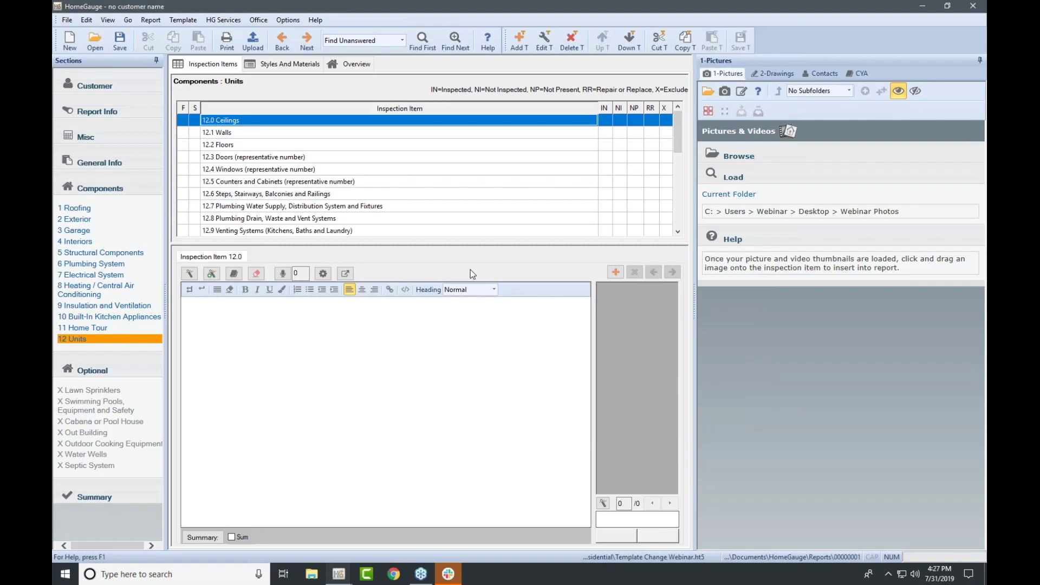
key("alt+Left")
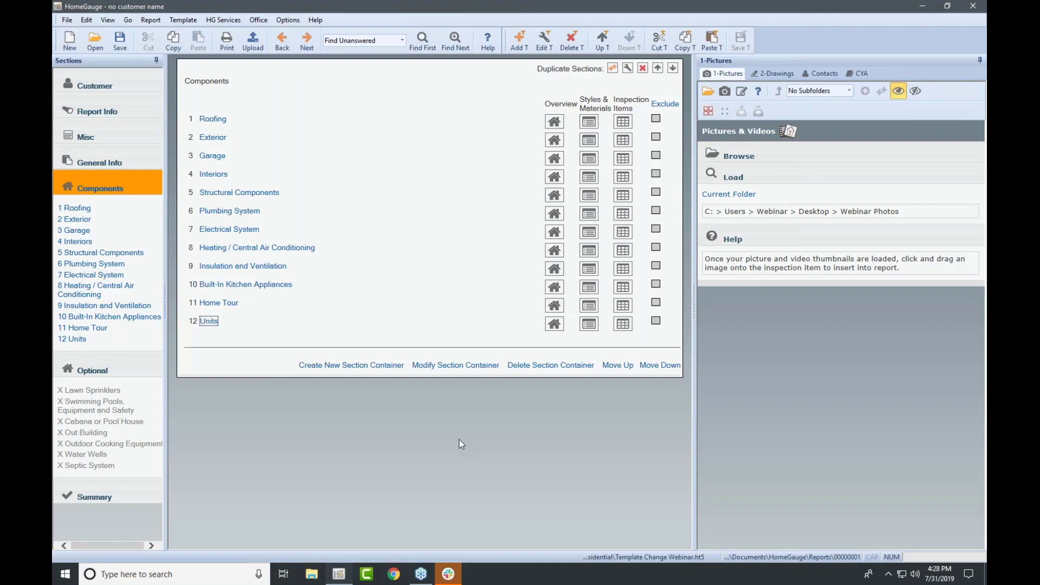
- Compare the Roofing section's rating columns with the comment key definitions in General Info, highlighting the definitions and the Repair or Replace (RR) term
left_click(88, 209)
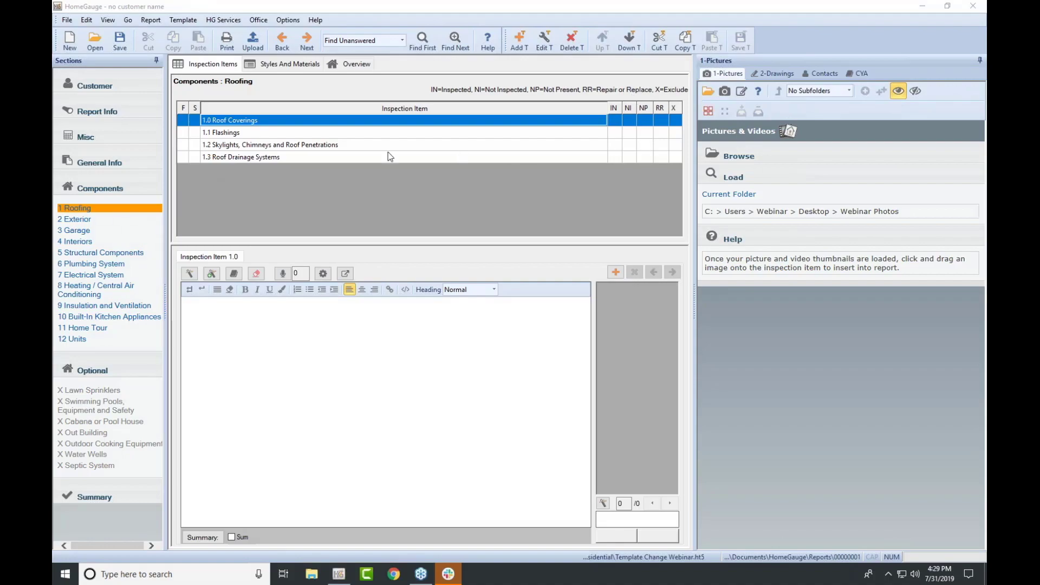
left_click(120, 164)
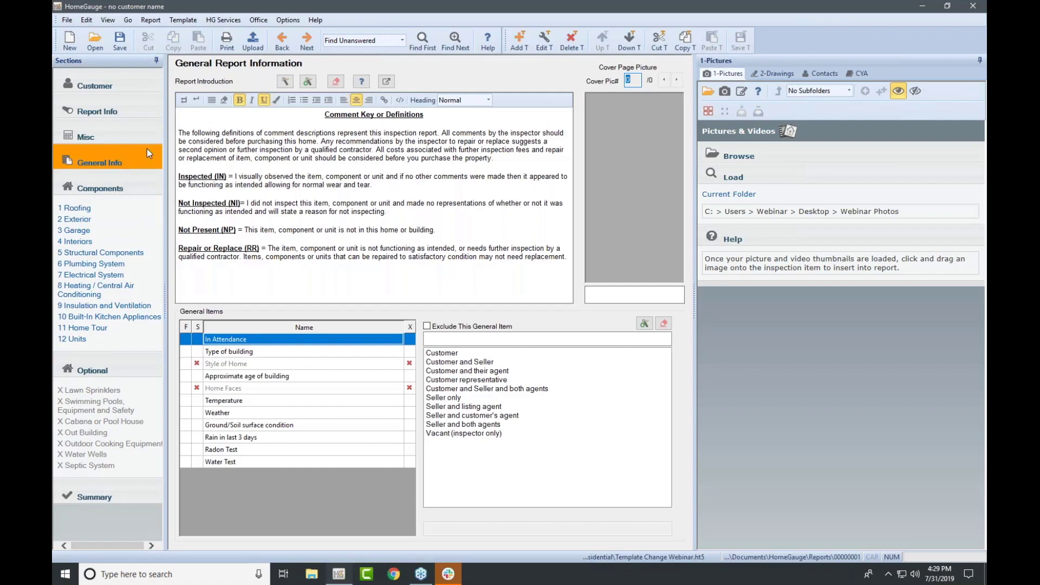
left_click_drag(179, 176, 566, 258)
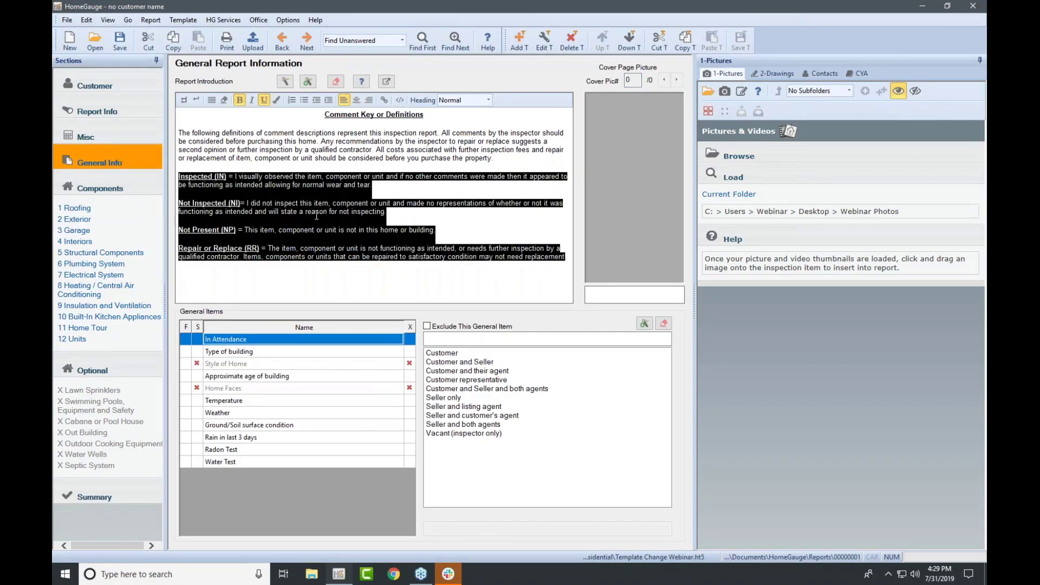
left_click(73, 209)
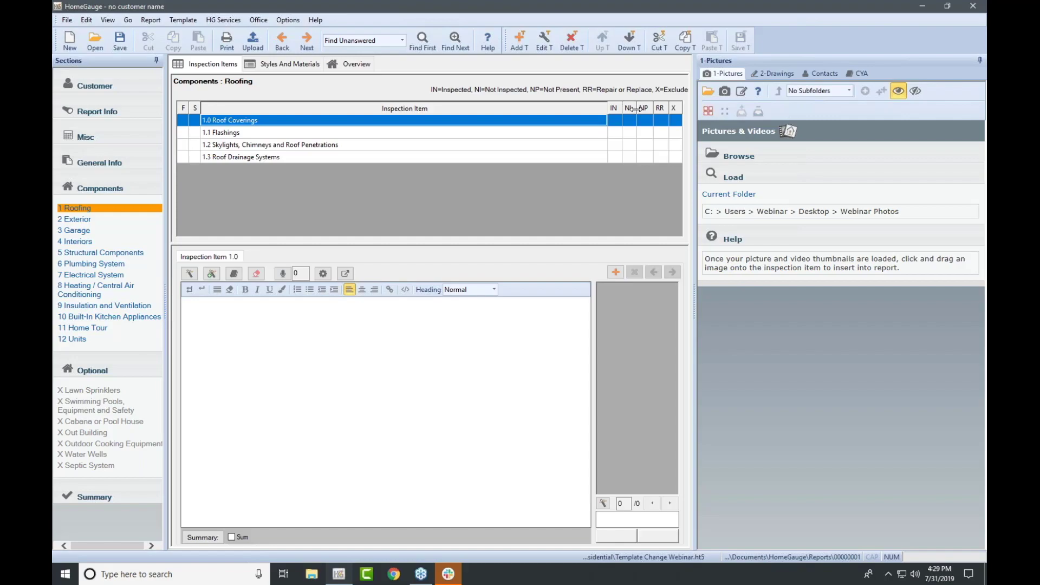
left_click(102, 158)
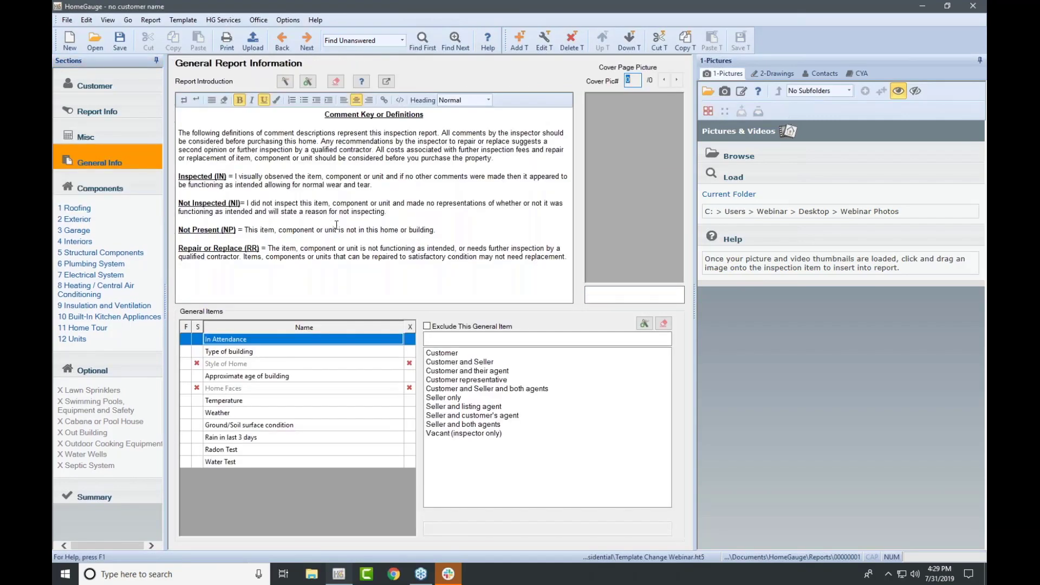
left_click(181, 251)
left_click_drag(181, 251, 261, 249)
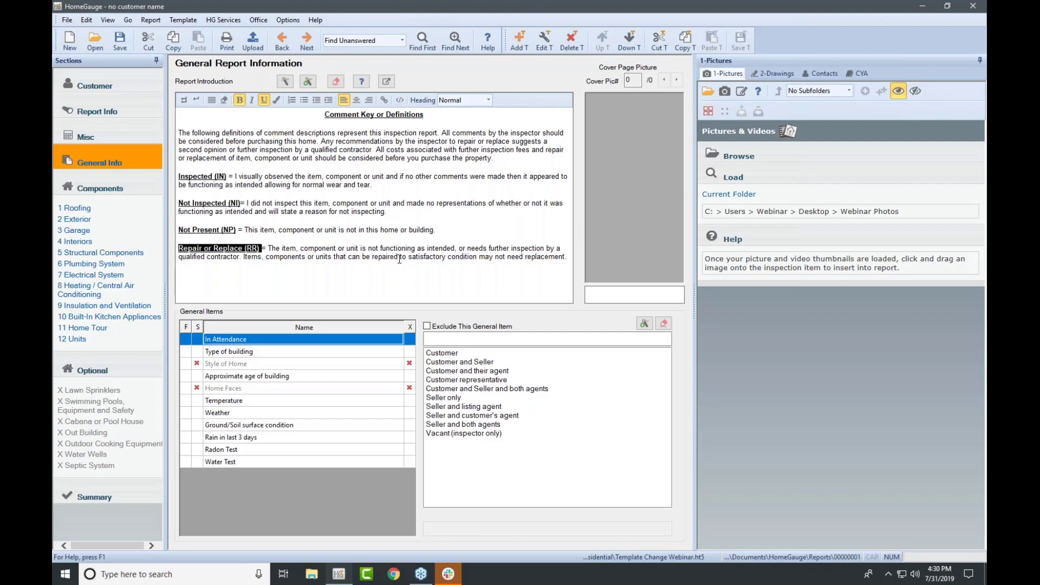
left_click(349, 226)
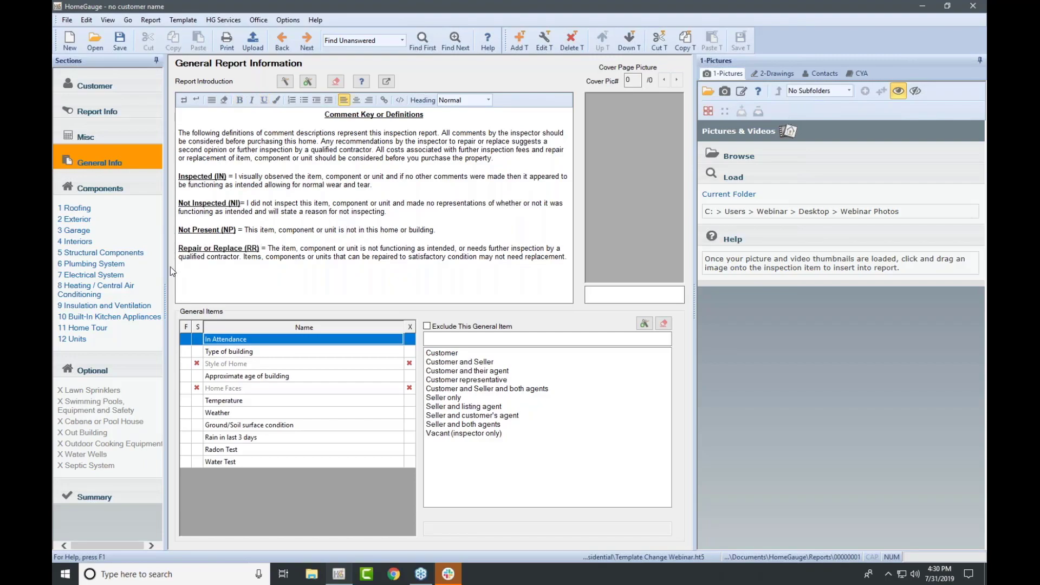
- Open the column header editor for the Home Tour section only, accepting the warning about answered items
left_click(84, 327)
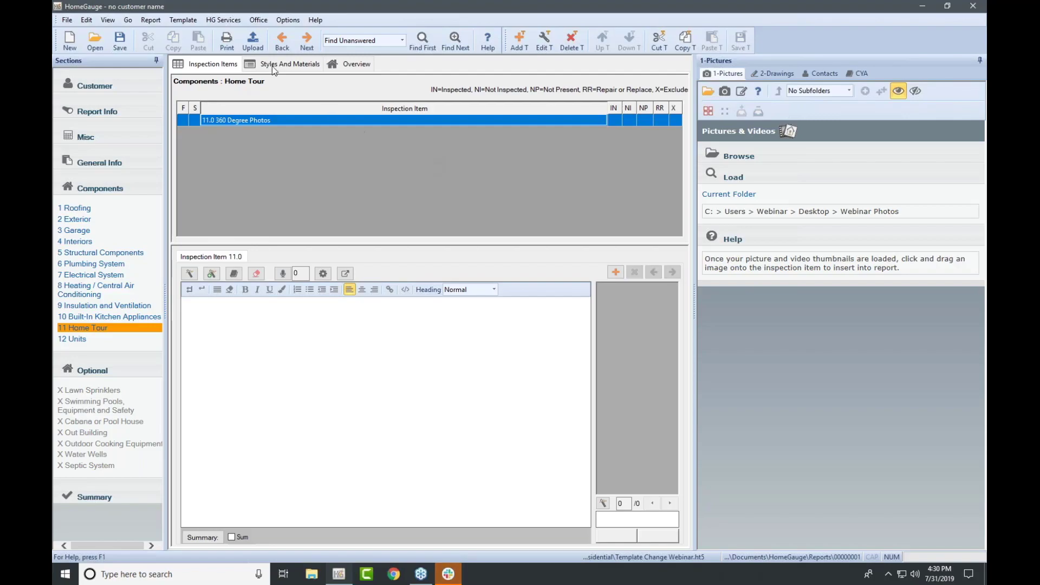
left_click(180, 23)
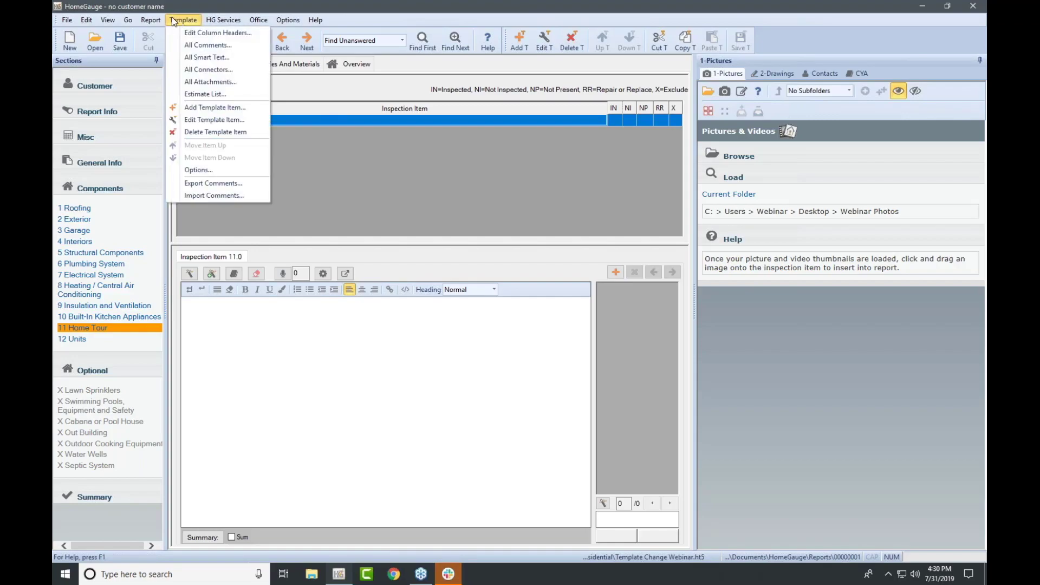
left_click(195, 33)
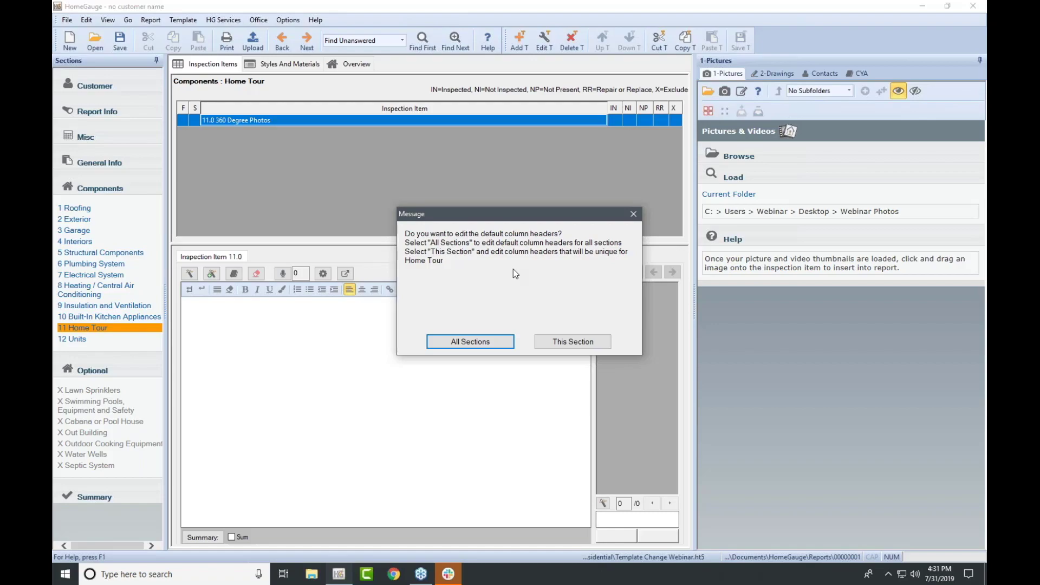
left_click(561, 343)
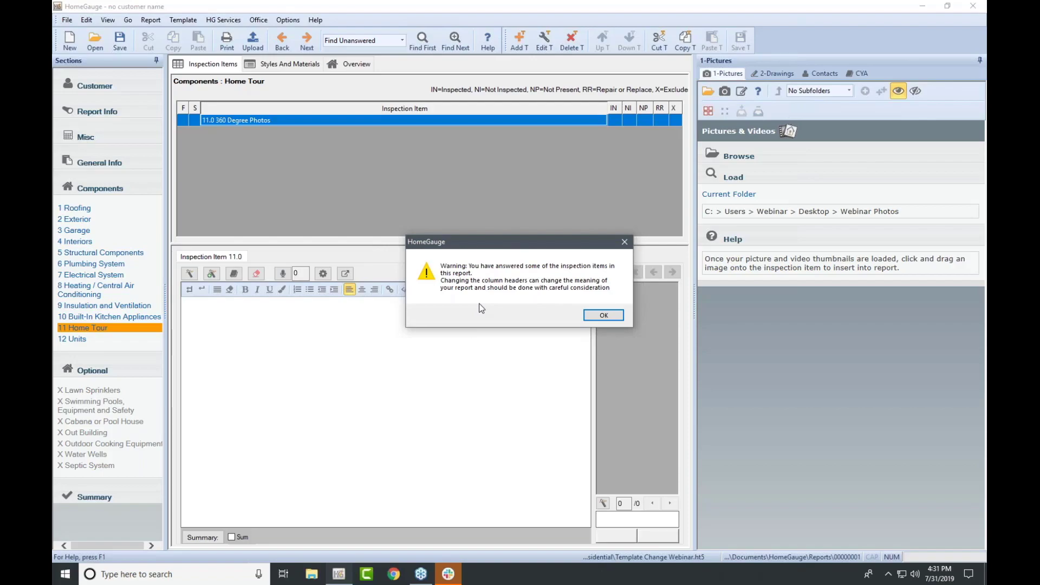
left_click(589, 315)
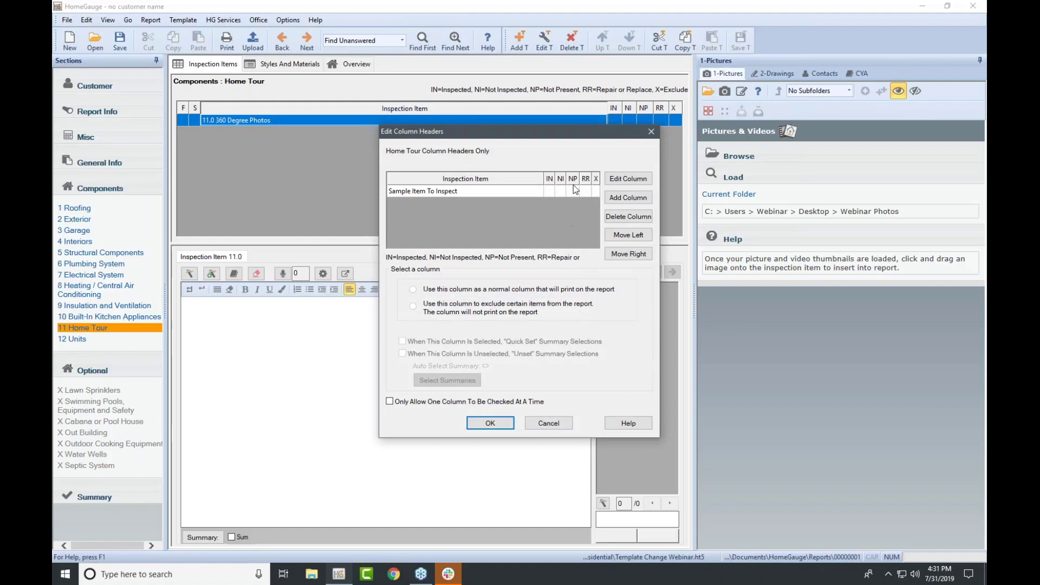
- Delete the Inspected (IN) column from the Home Tour column headers, accepting the loss of existing answers
left_click(549, 193)
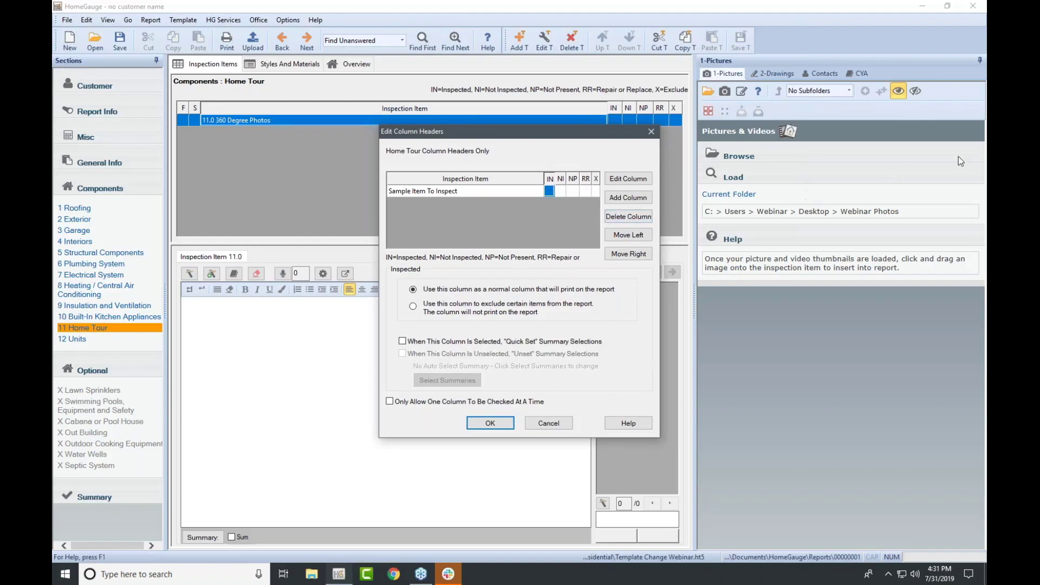
left_click(955, 187)
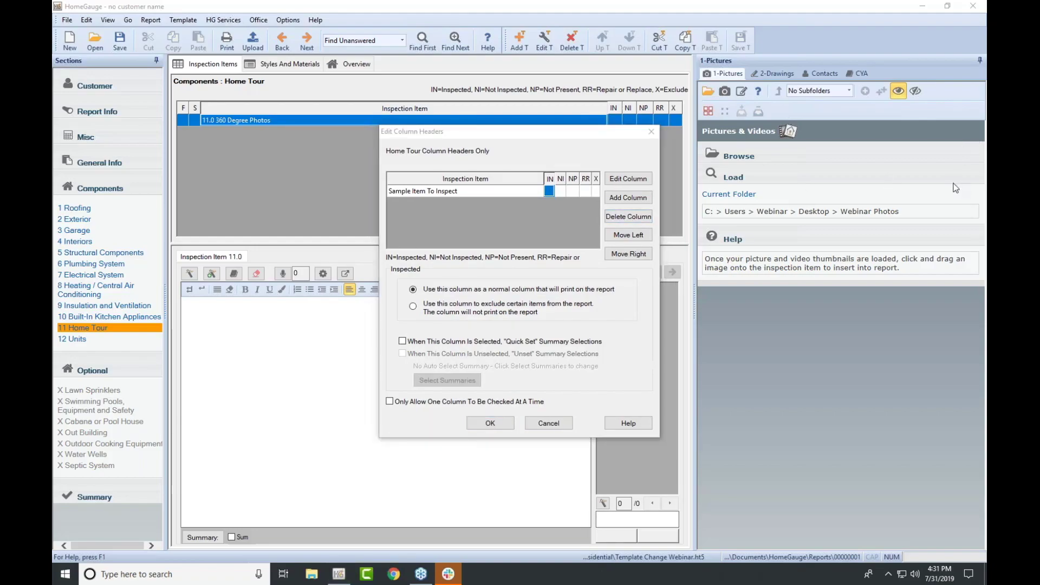
left_click(637, 216)
left_click(642, 219)
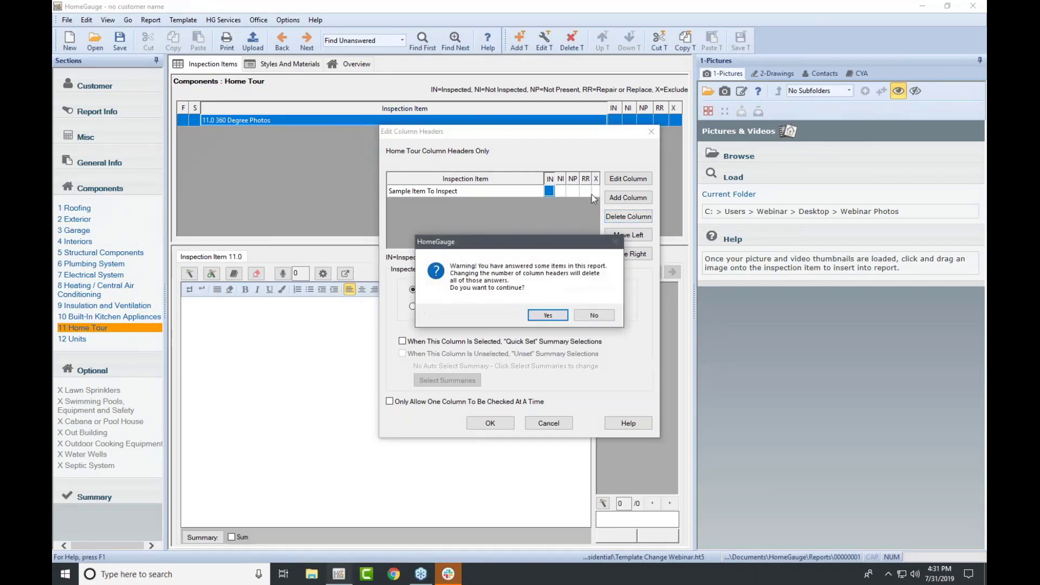
left_click(545, 315)
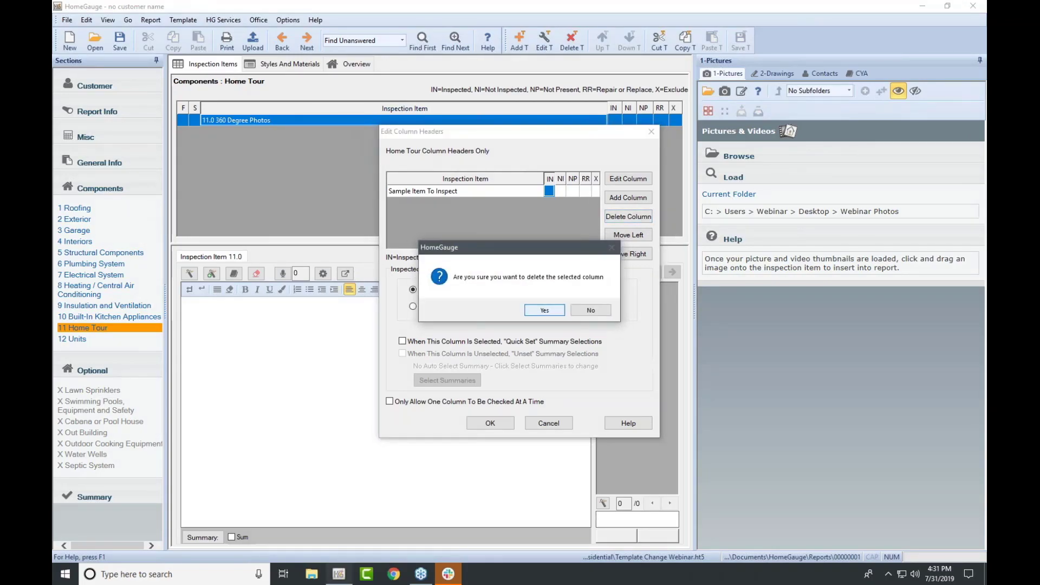
left_click(542, 319)
- Delete the Not Inspected (NI) and Not Present (NP) columns from the Home Tour column headers
left_click(560, 191)
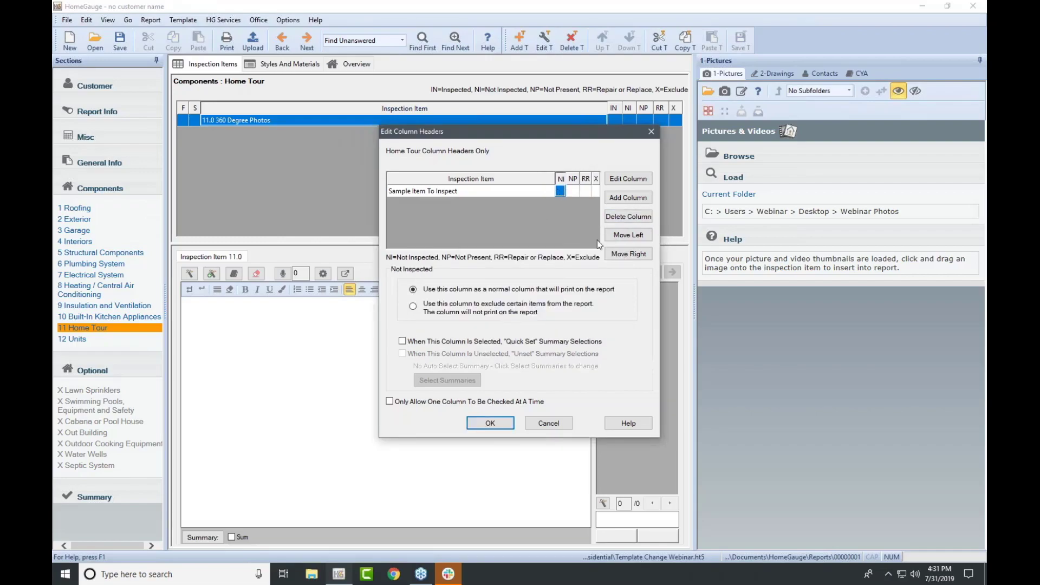
left_click(619, 219)
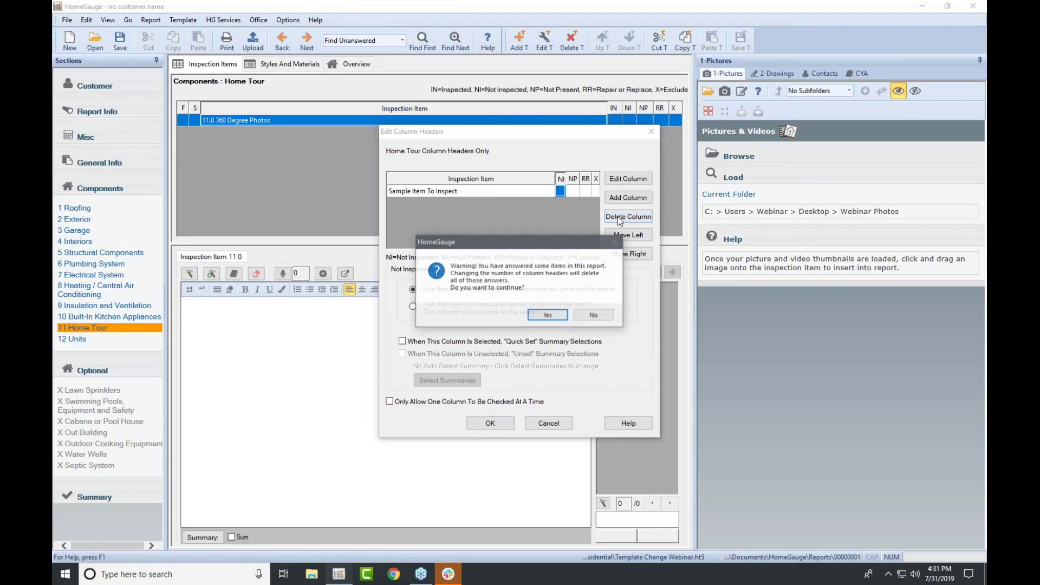
left_click(535, 312)
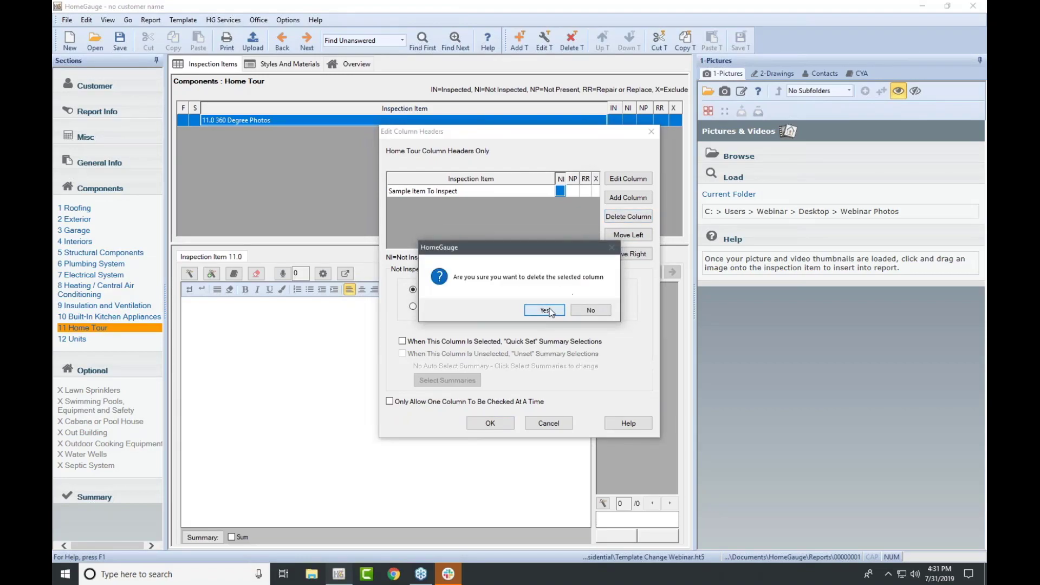
left_click(550, 310)
left_click(572, 192)
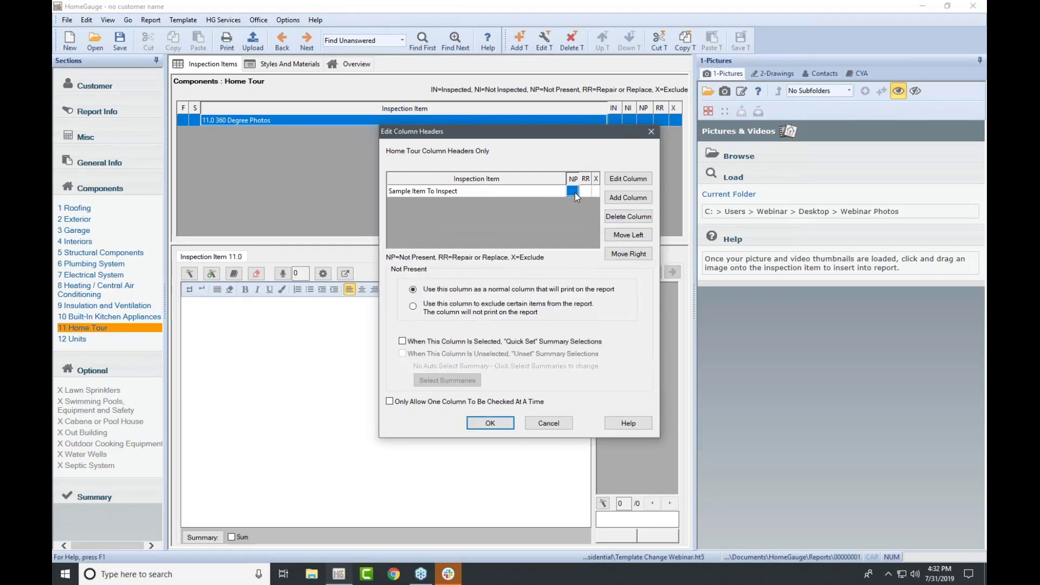
left_click(621, 216)
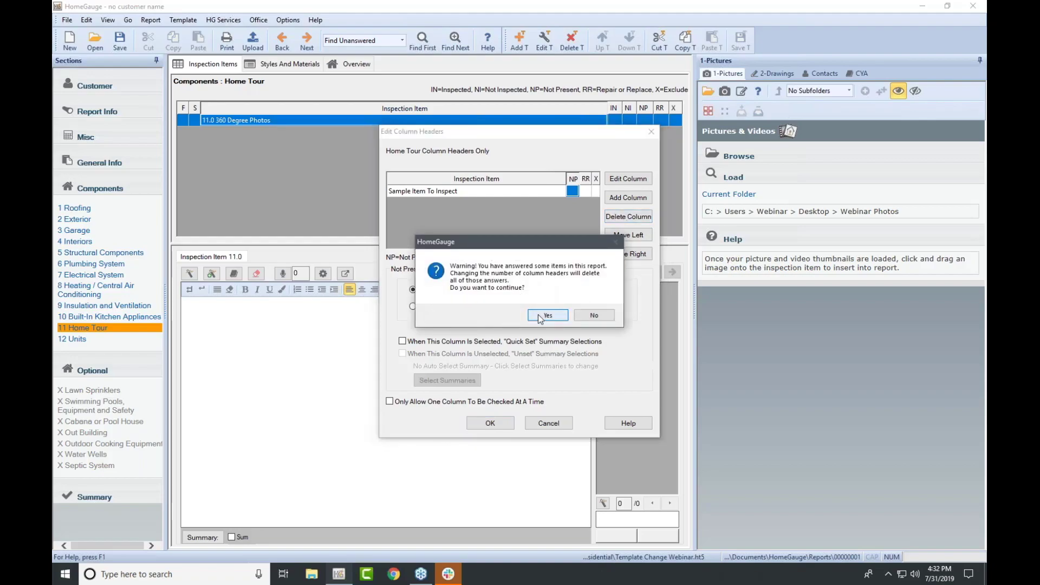
left_click(538, 314)
left_click(543, 313)
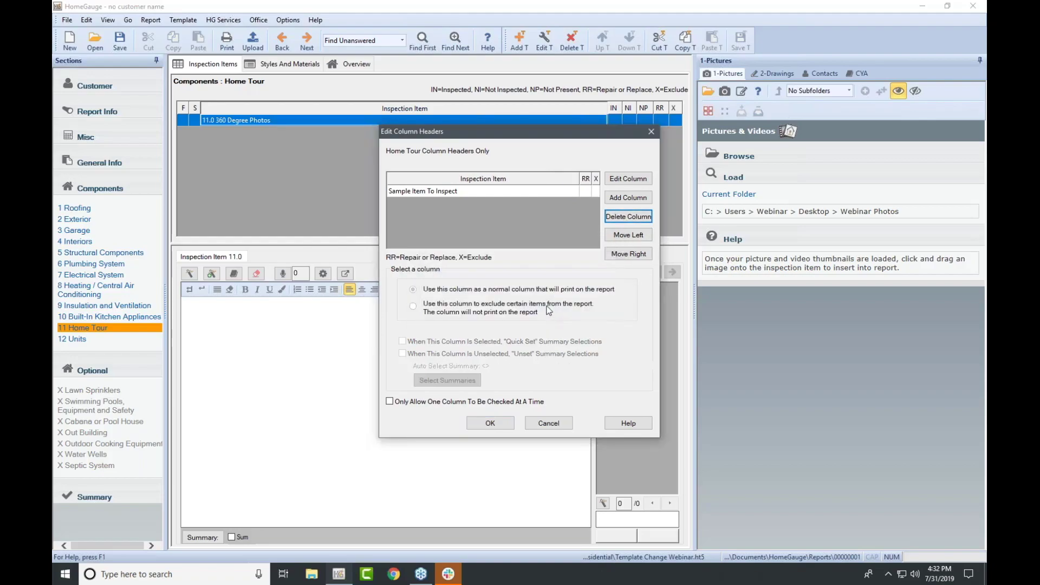
- Delete the Repair or Replace (RR) column from the Home Tour column headers, accepting the loss of existing answers
left_click(587, 193)
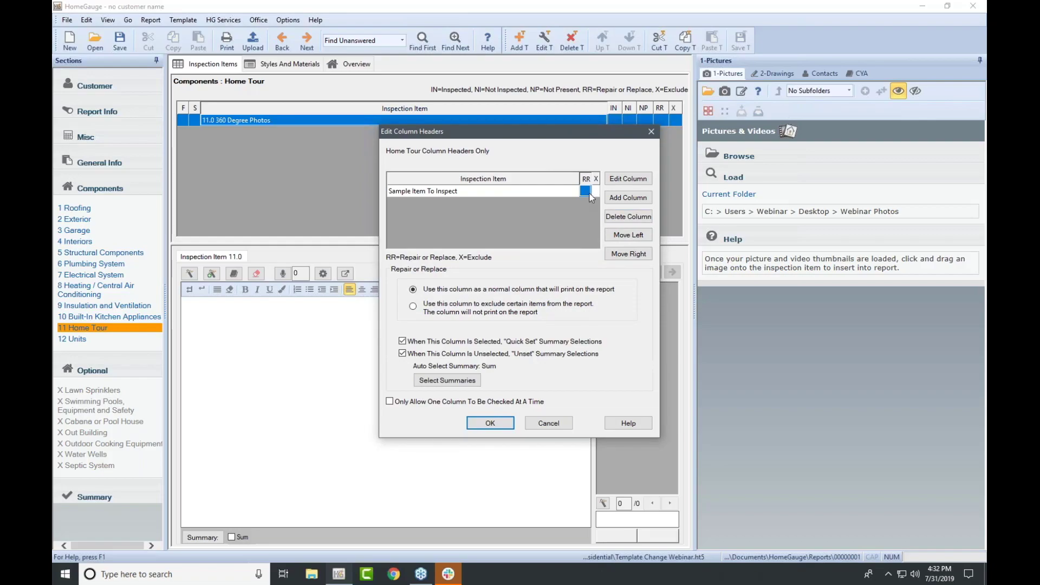
left_click(639, 219)
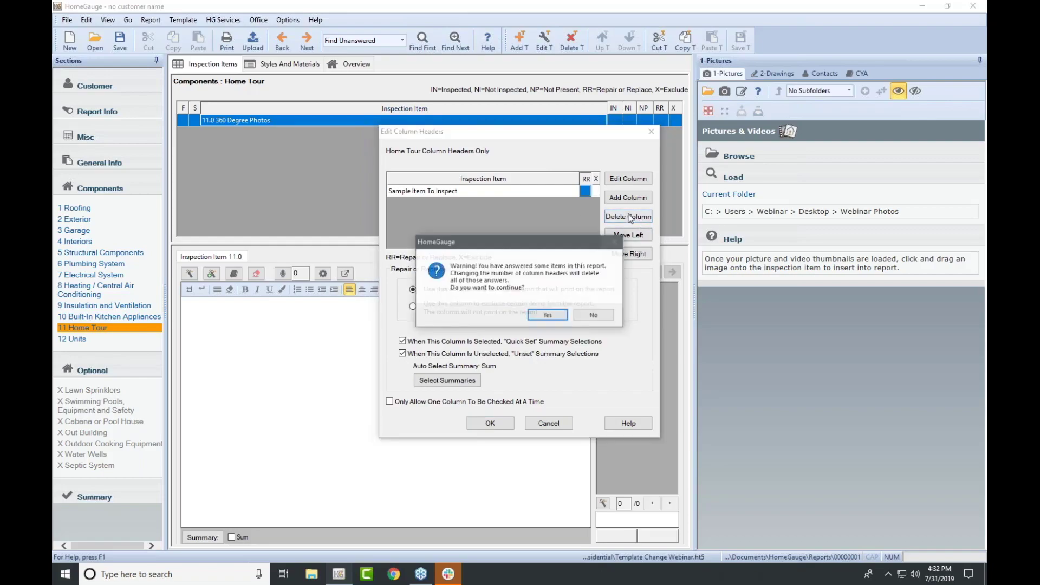
left_click(551, 313)
left_click(552, 313)
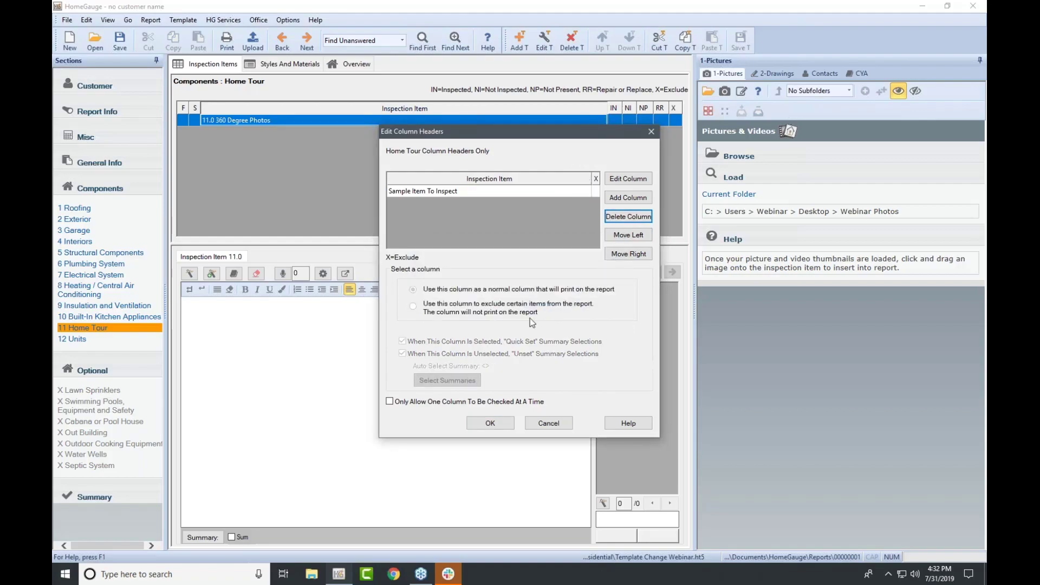
- Apply the Home Tour column header changes, agreeing to erase all item answers, and save the template
left_click(490, 424)
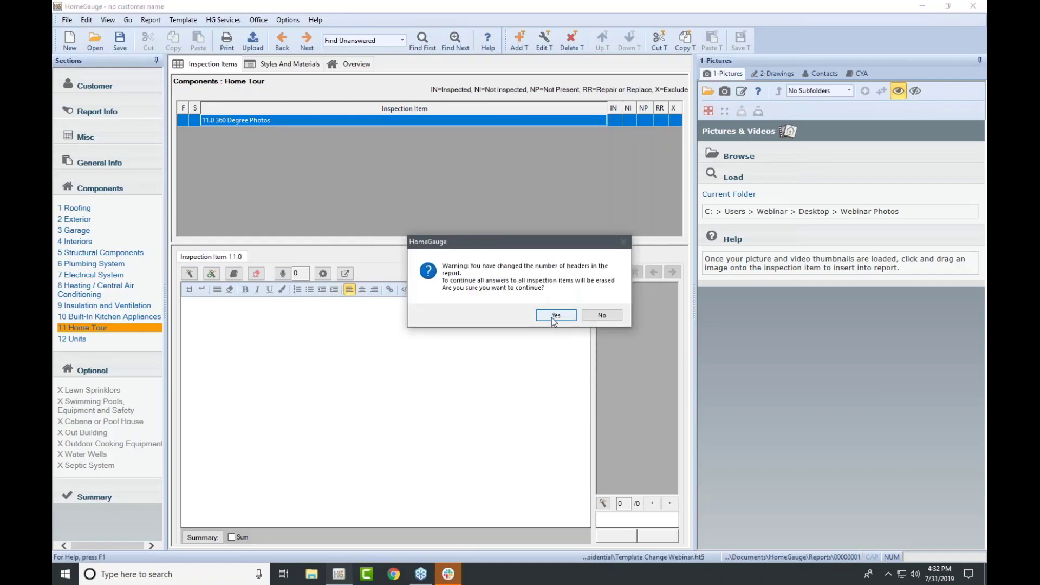
left_click(555, 315)
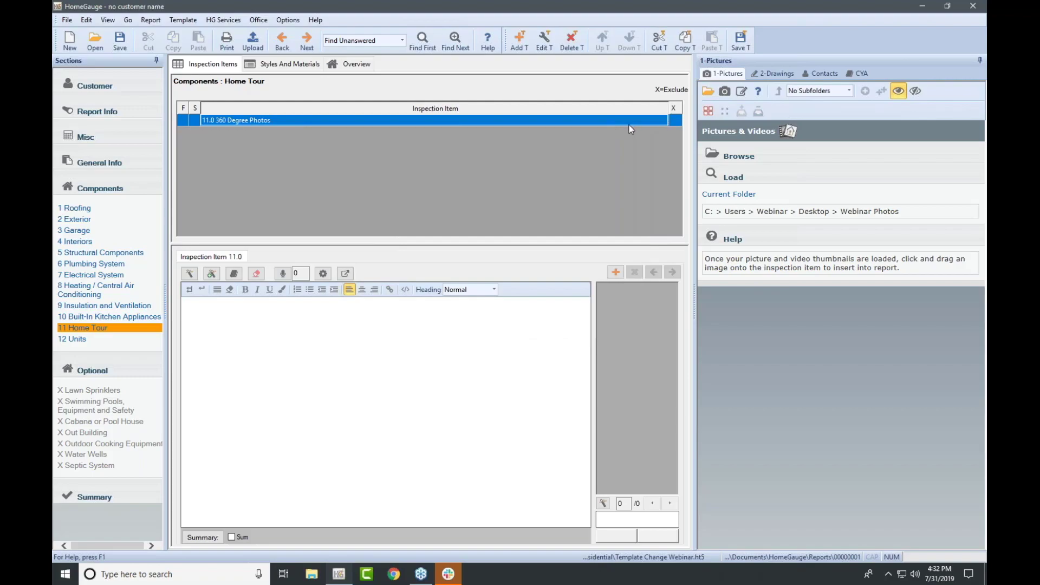
left_click(745, 43)
- From the Roofing section, open the default column header editor for all sections, accepting the warning about answered items
left_click(98, 211)
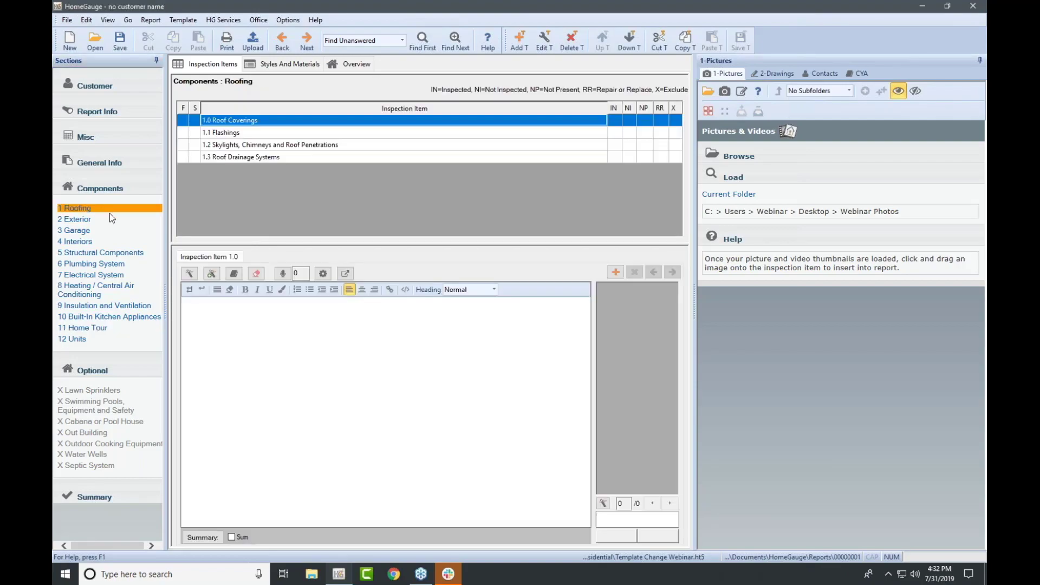
left_click(190, 21)
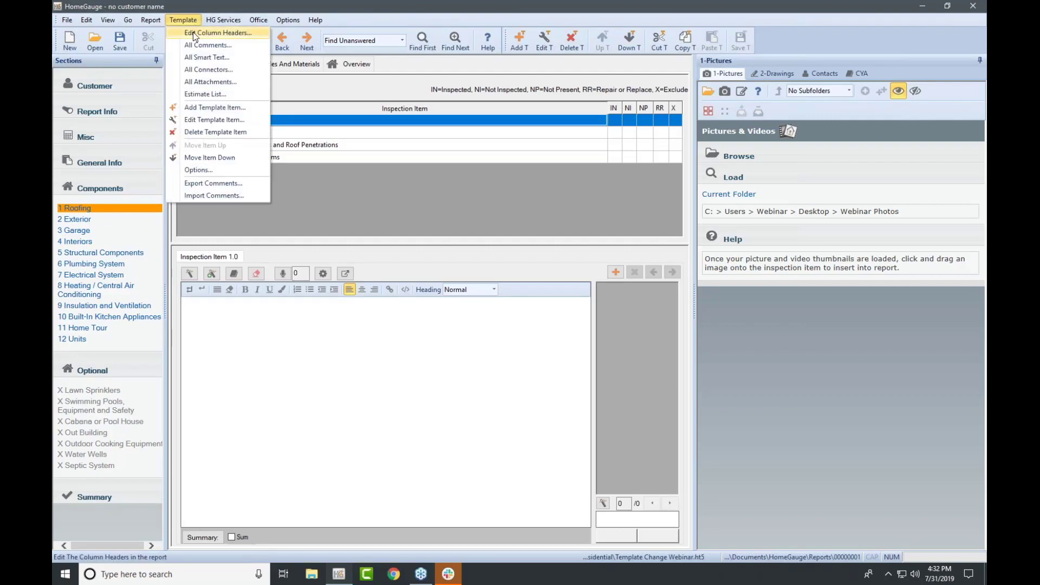
left_click(193, 32)
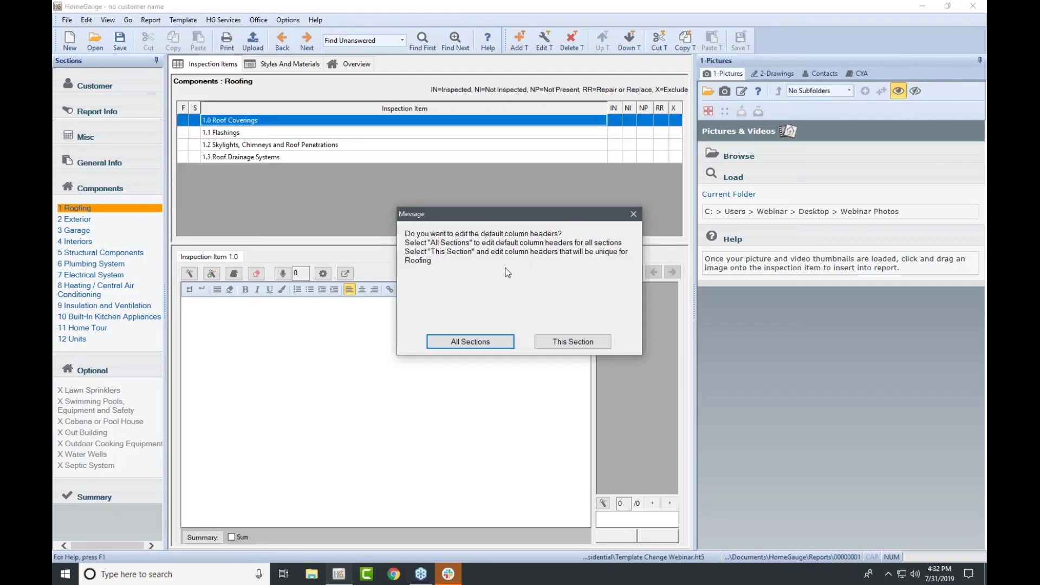
left_click(476, 344)
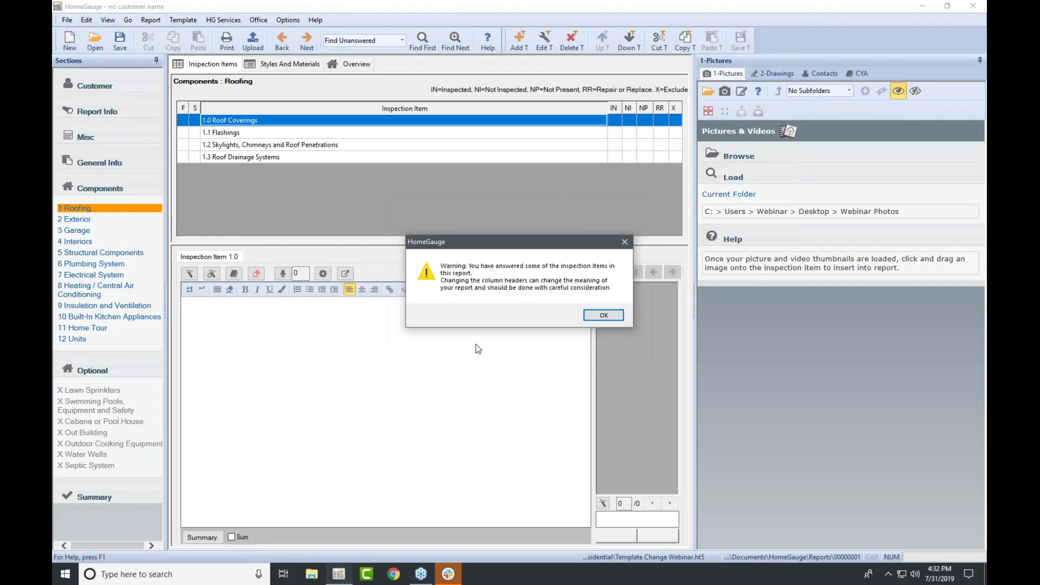
left_click(600, 317)
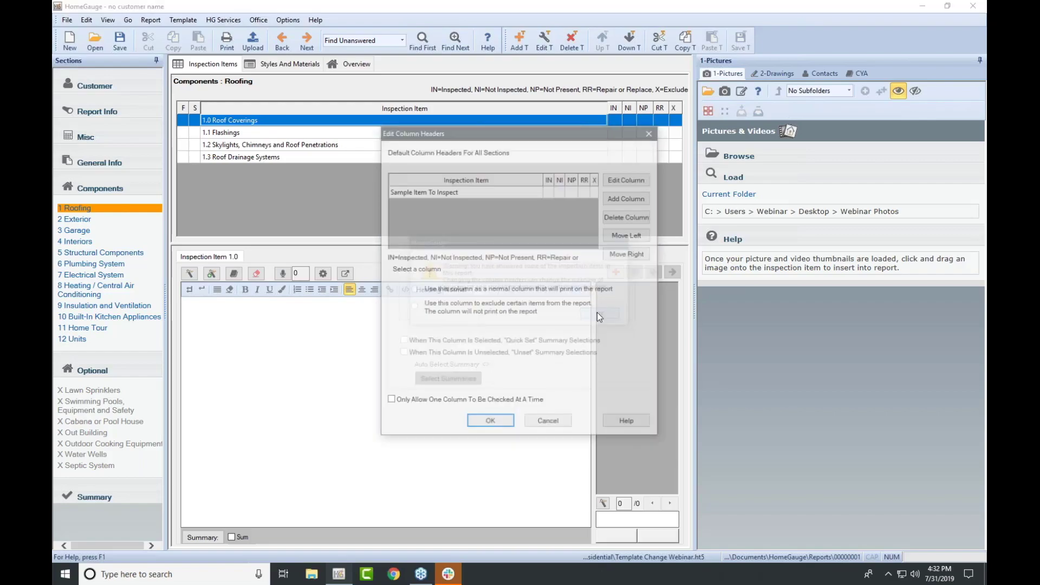
- View the name and abbreviation settings of the Repair or Replace column, and leave the column header editor without changes
left_click(586, 192)
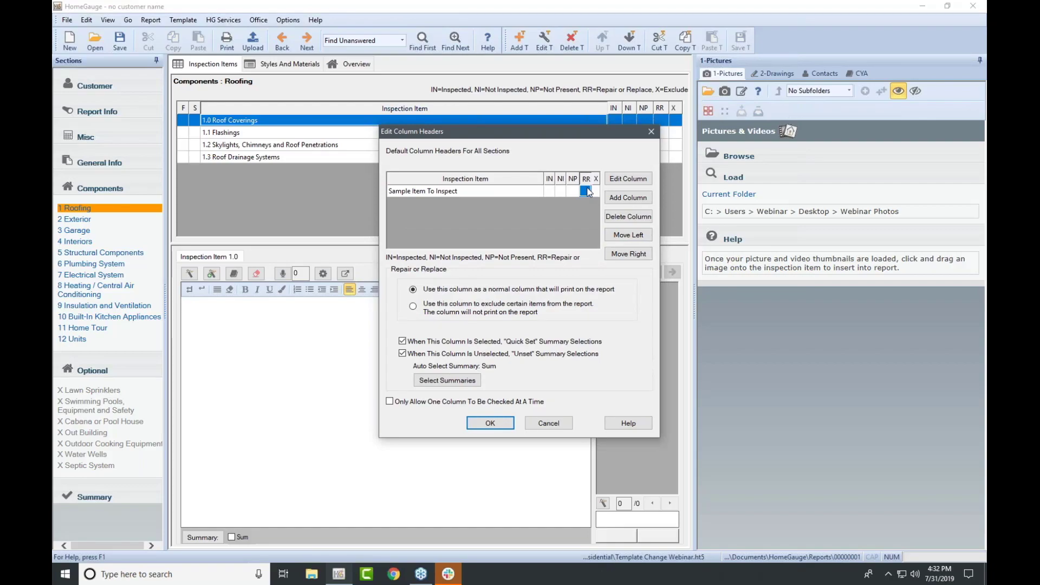
left_click(634, 179)
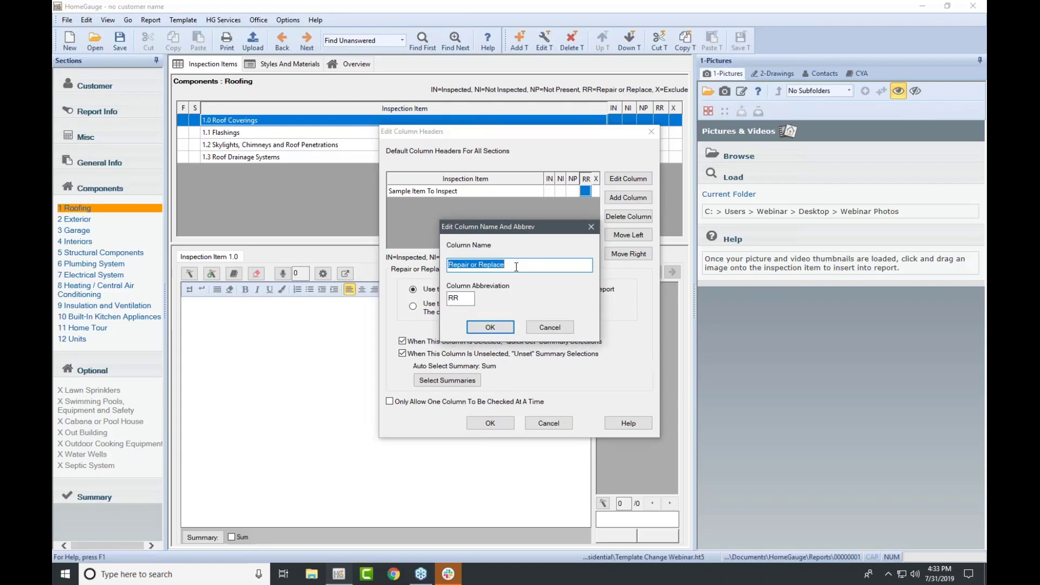
left_click(549, 329)
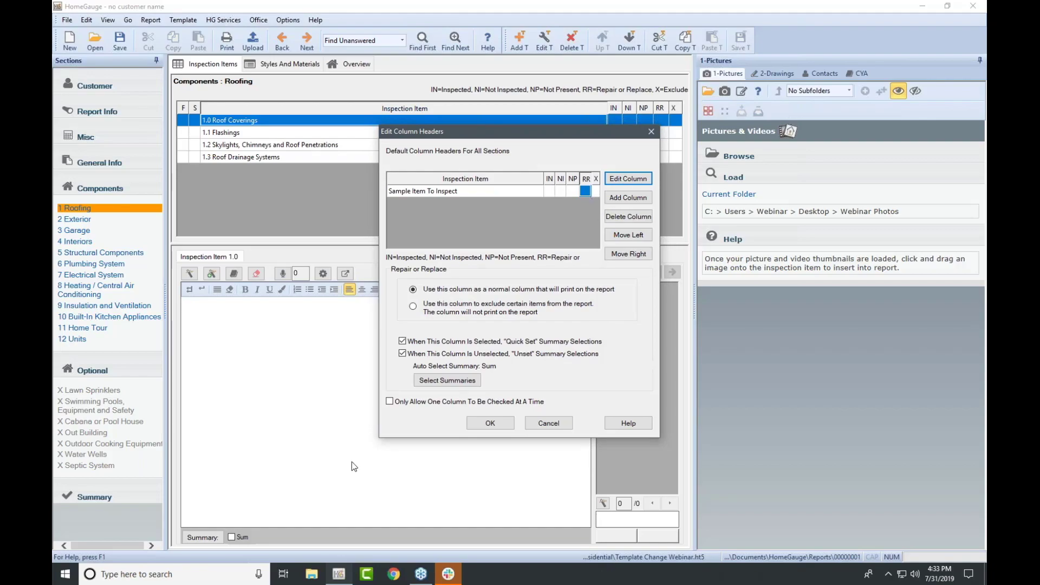
left_click(369, 475)
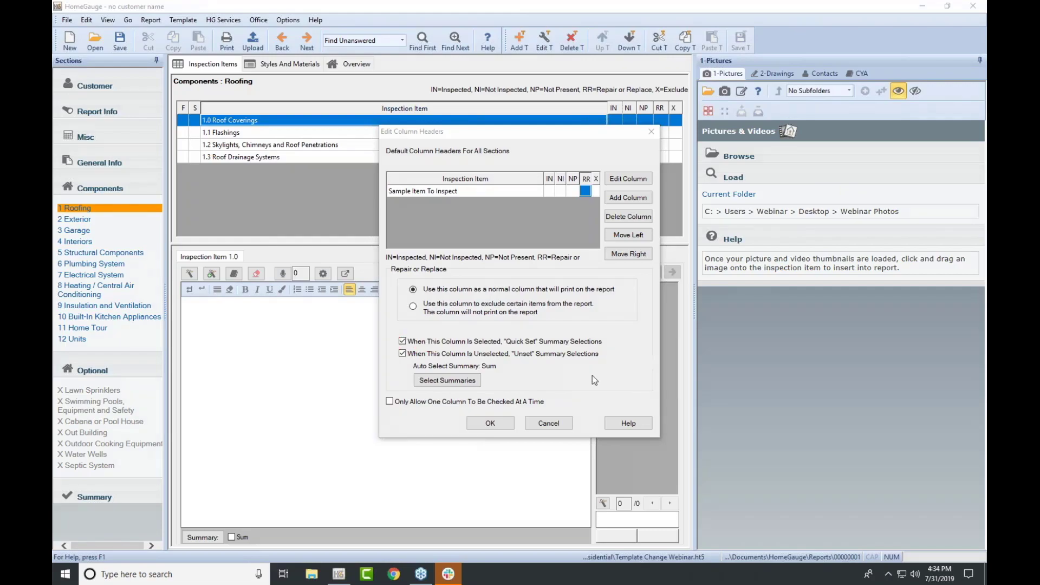
left_click(548, 423)
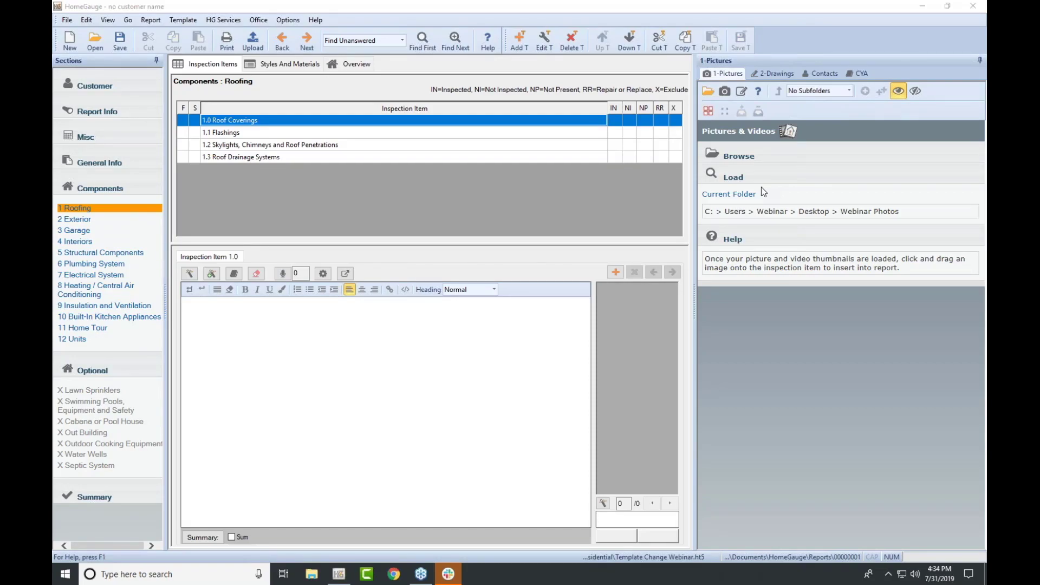
- Add the line "This is more info." below the Repair or Replace definition in the General Info report introduction
left_click(102, 162)
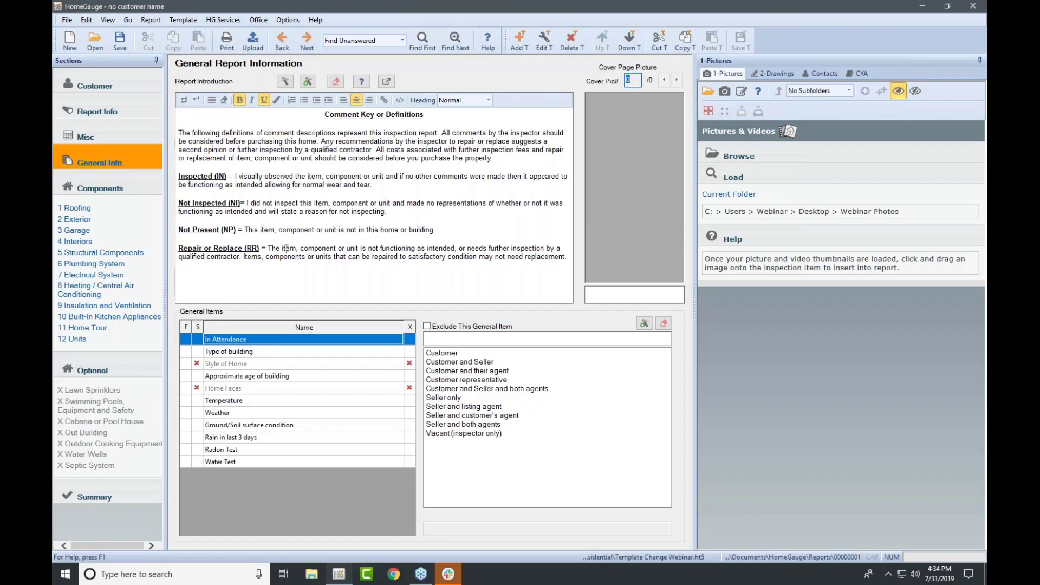
left_click(568, 258)
key("Return")
type("This is more info")
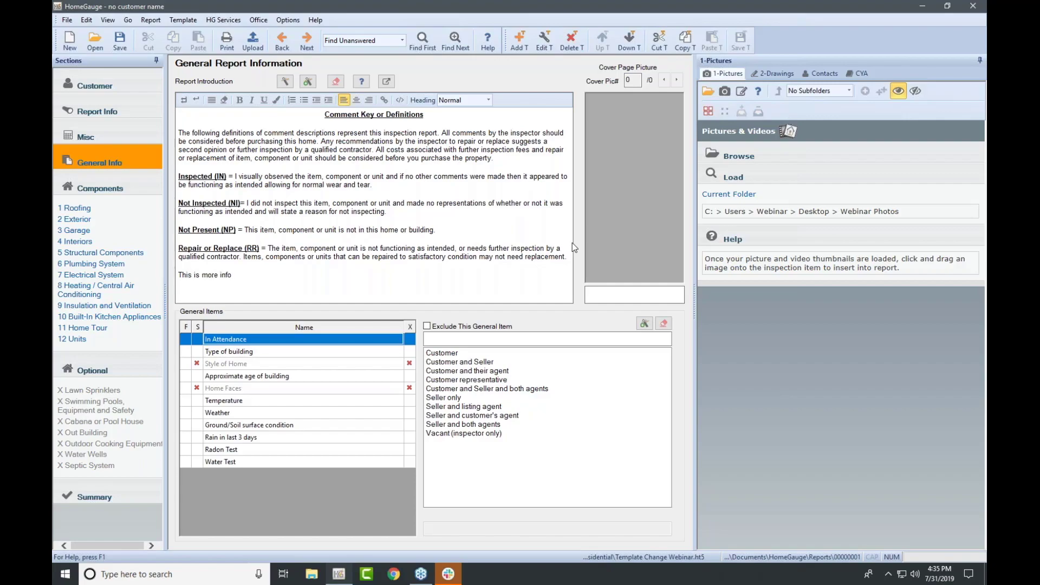
type(".")
- Delete the added line "This is more info." from the report introduction
left_click_drag(234, 275, 179, 277)
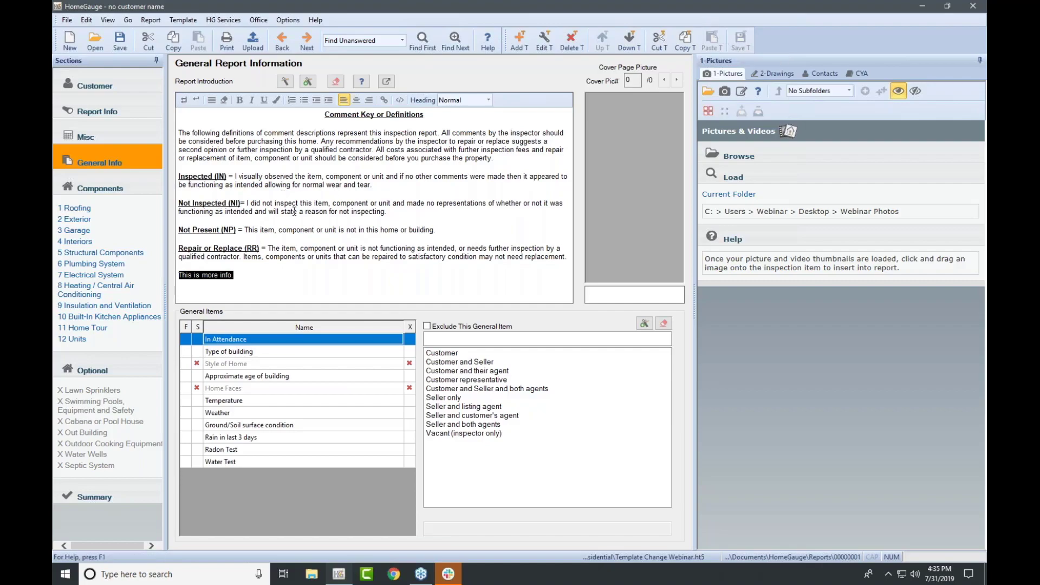
left_click(249, 279)
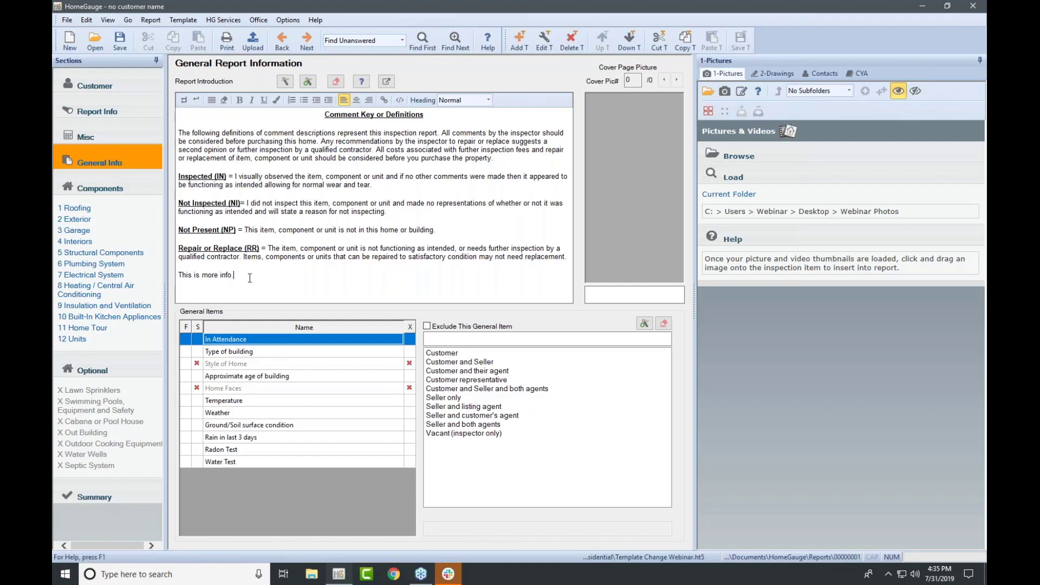
left_click_drag(249, 278, 177, 276)
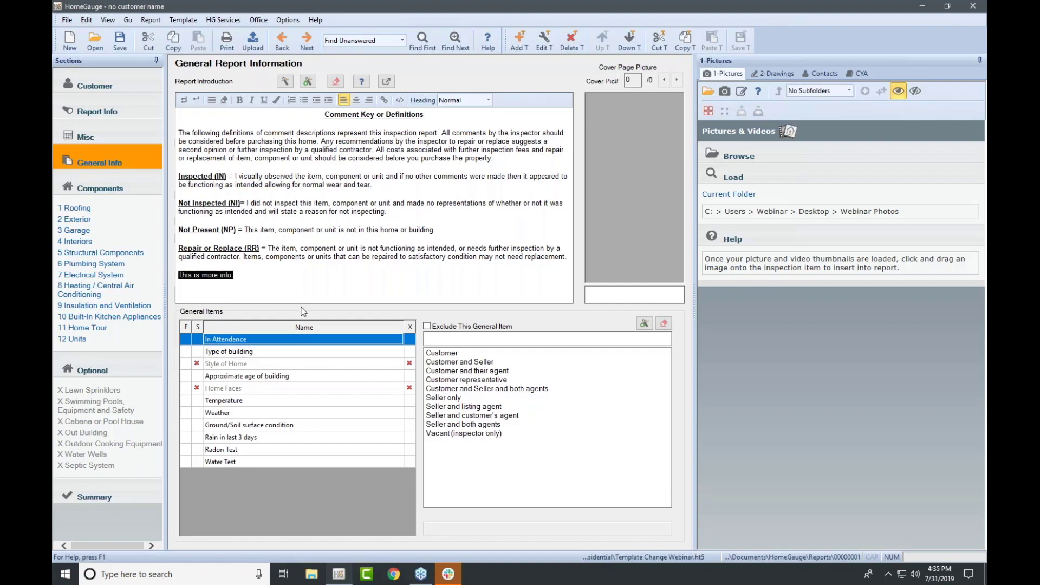
key("Delete")
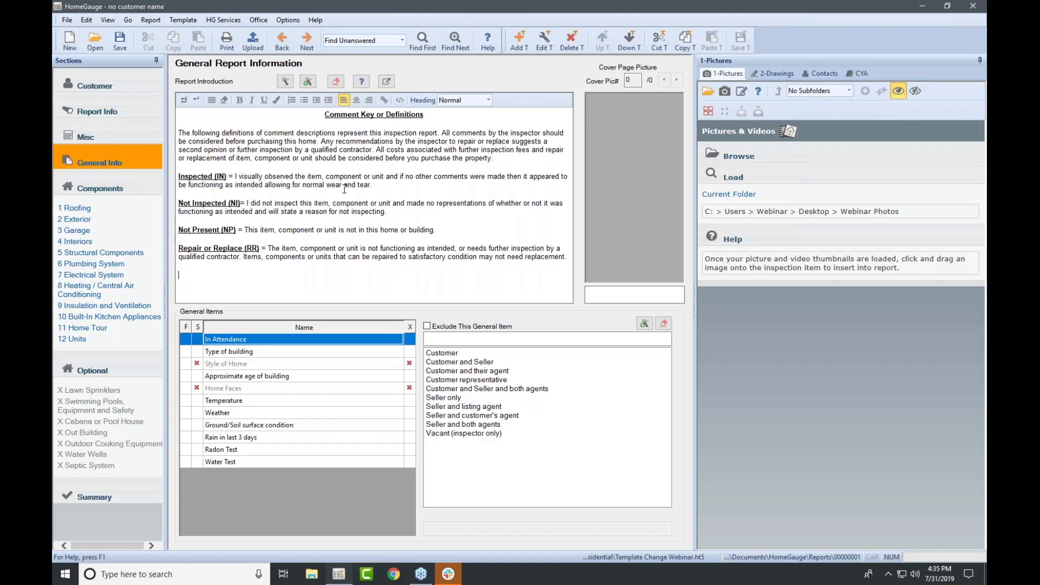
- Clear the entire report introduction and open its comment list, moving and enlarging the list window
left_click(337, 82)
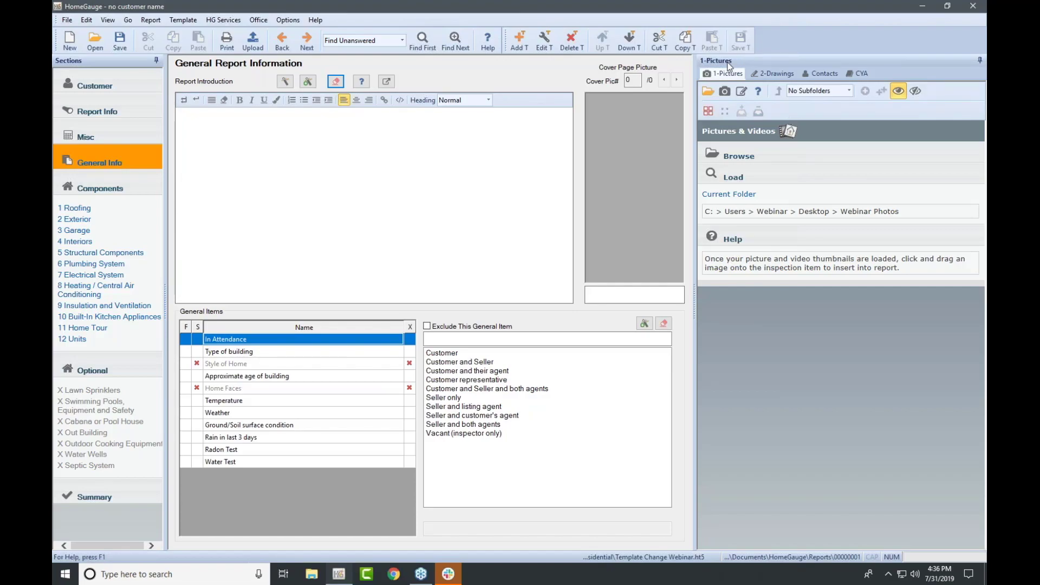
left_click(284, 83)
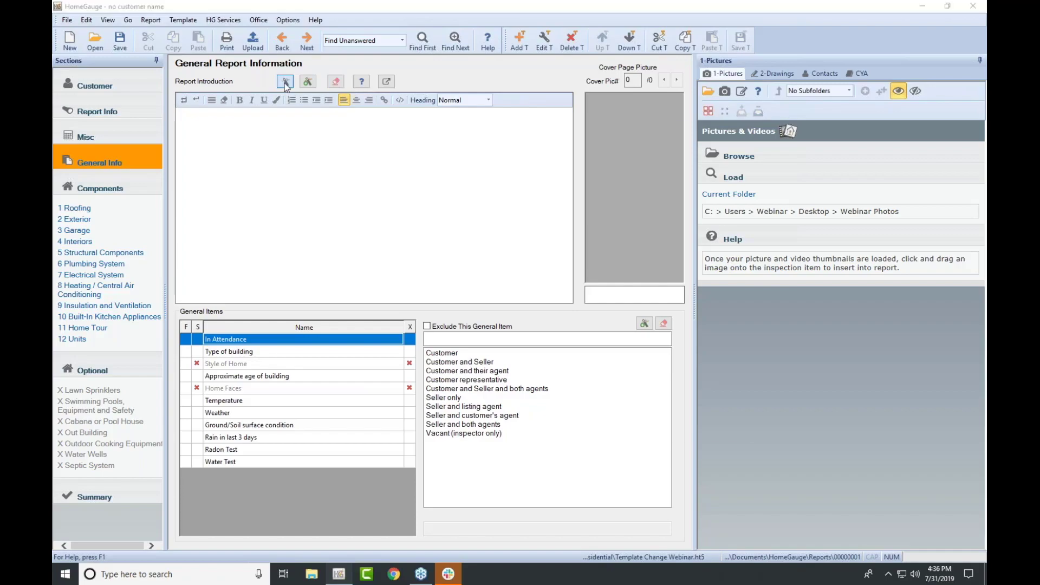
left_click_drag(483, 143, 432, 63)
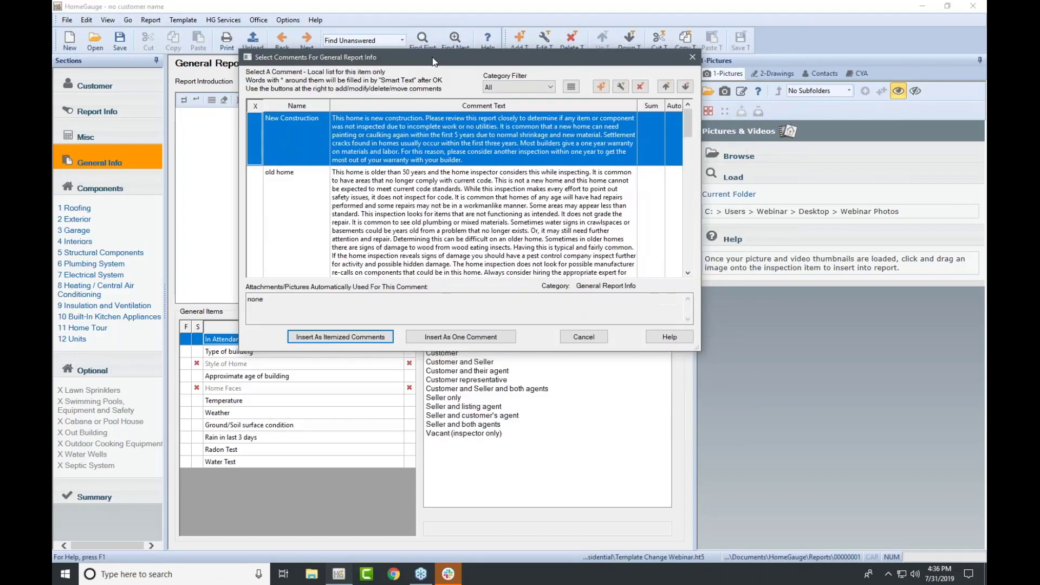
left_click_drag(692, 339, 722, 493)
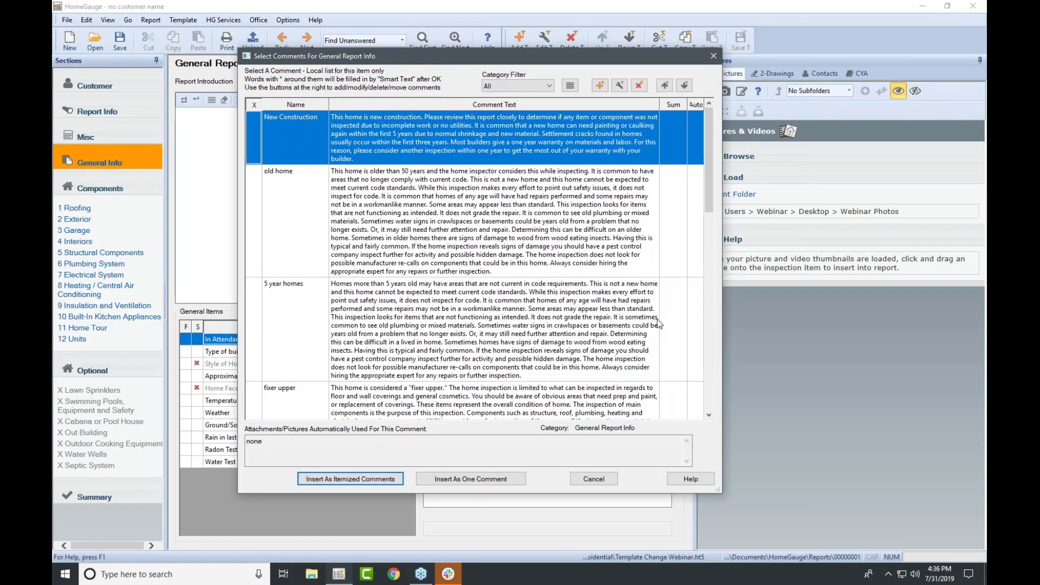
left_click_drag(755, 355, 760, 355)
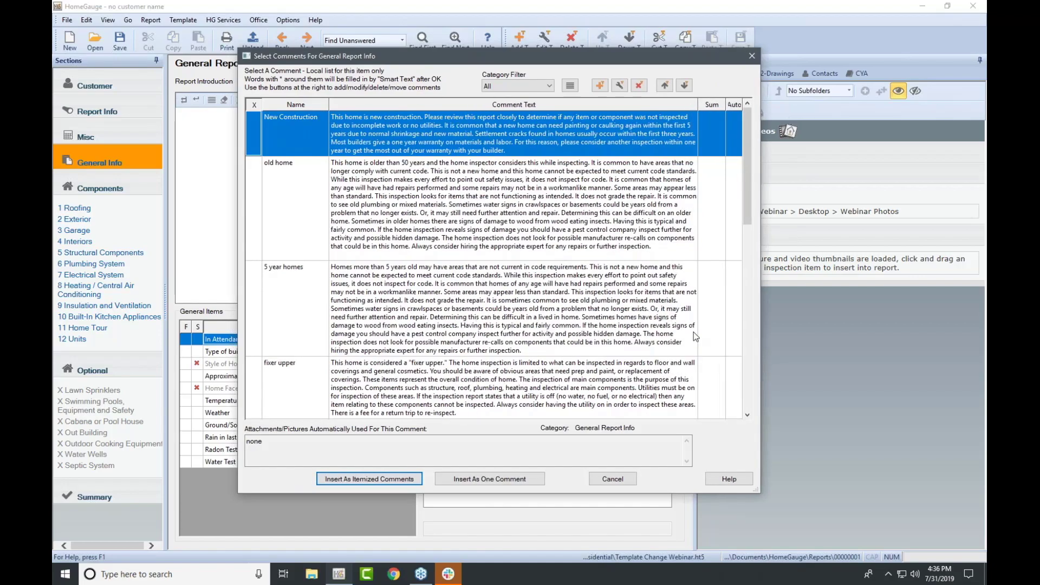
- Sort the comments by automatic inclusion and append the paragraph "This is my new sentence for gen info" to the Comment Key comment
left_click(734, 106)
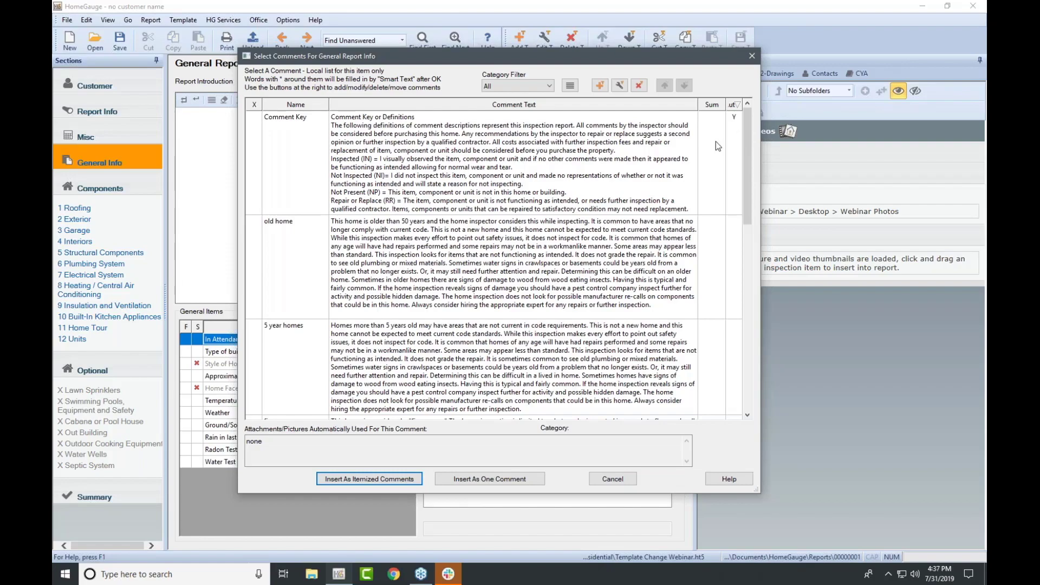
left_click(627, 165)
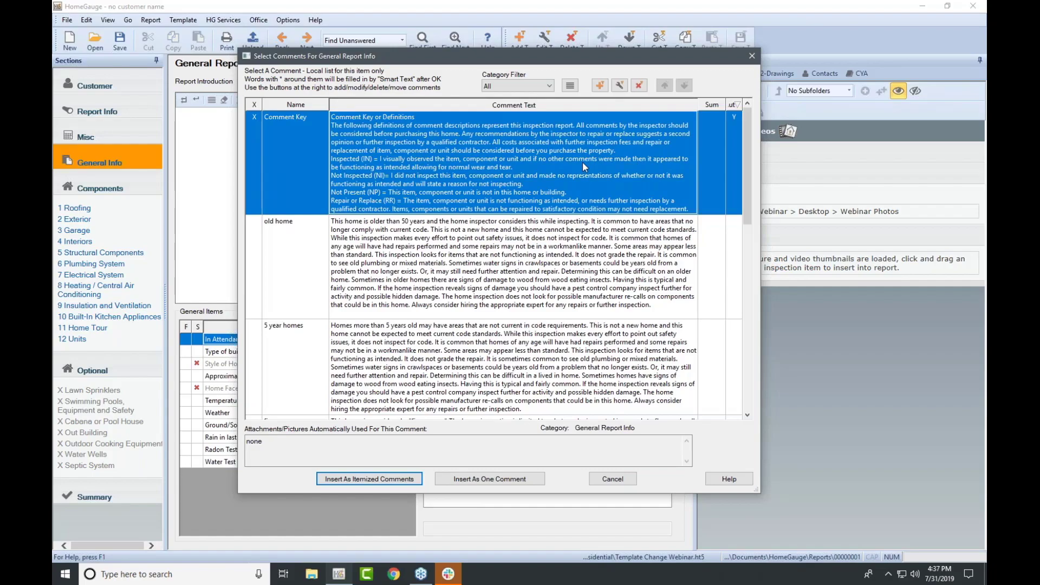
left_click(621, 86)
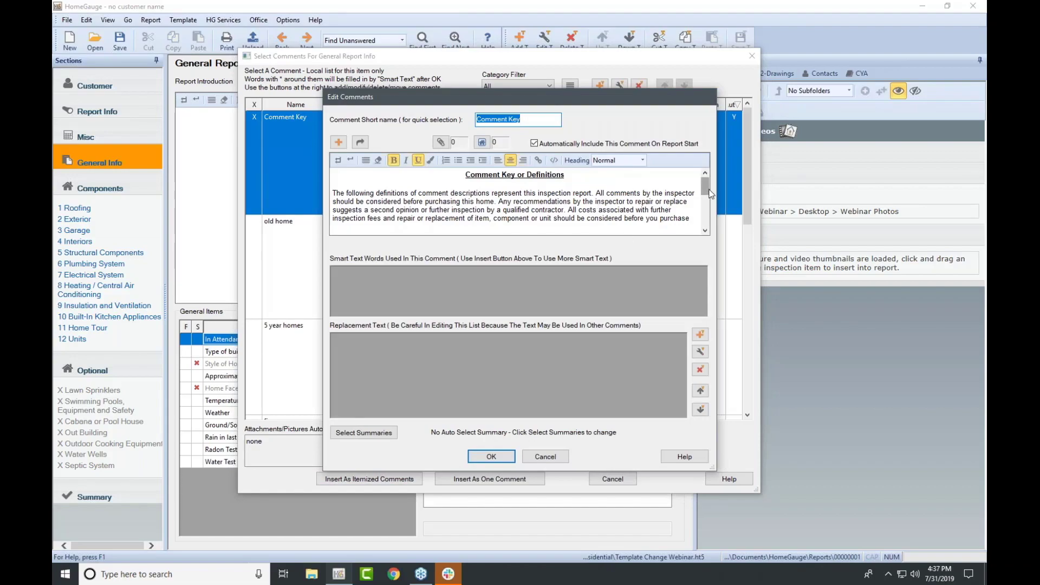
left_click_drag(708, 195, 706, 224)
left_click(603, 225)
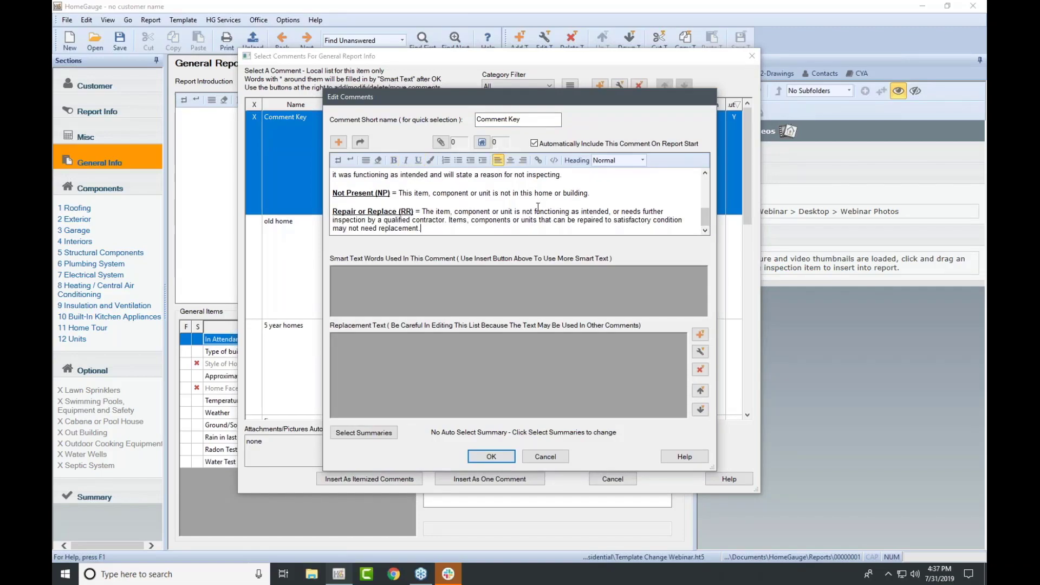
key("Return")
key("Return")
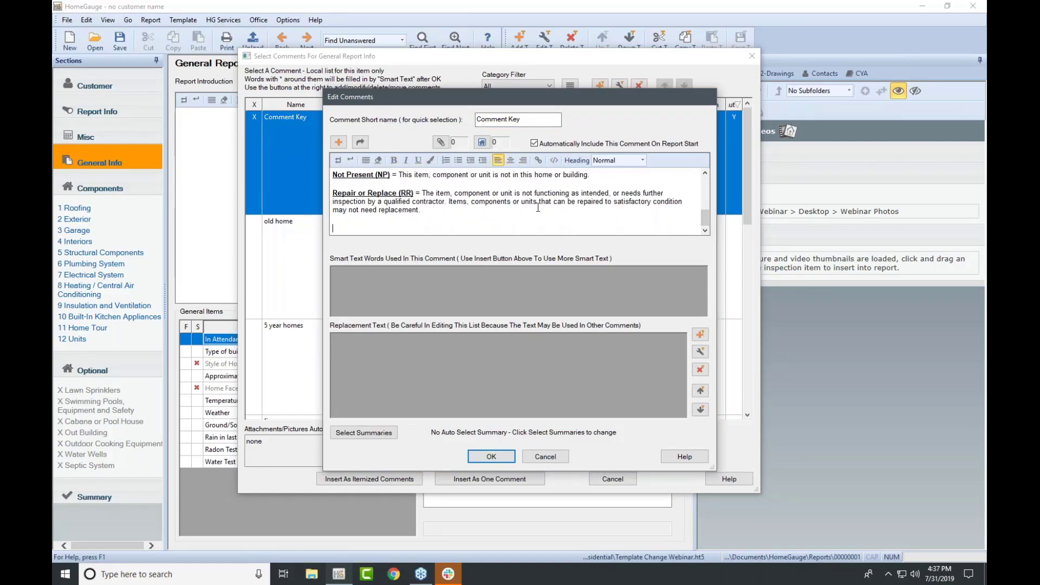
type("This is my new sentence for gen info.")
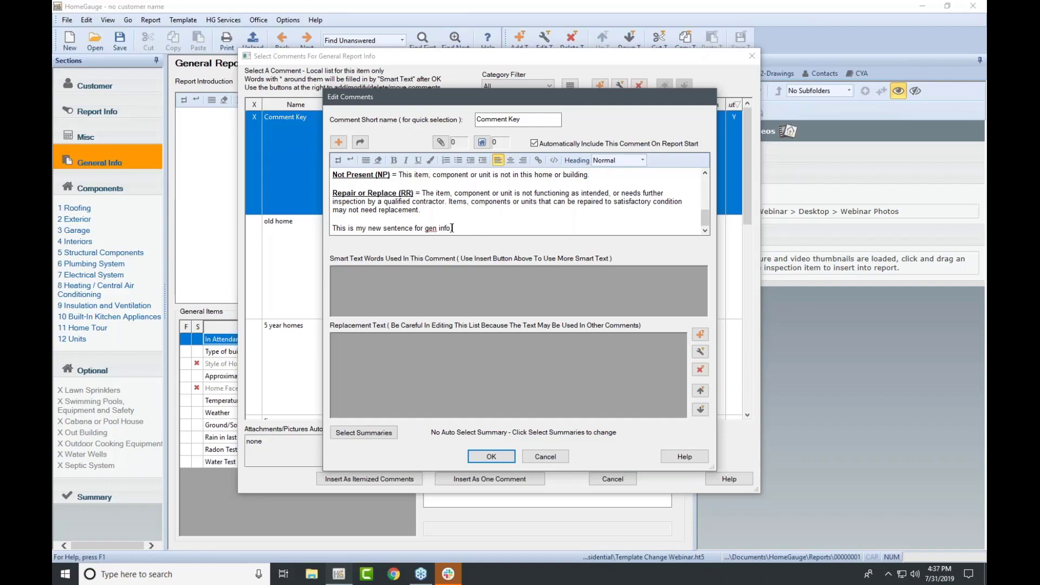
- View the hyperlink settings for the words "for gen info" in the new sentence, and close them without adding a link
left_click_drag(451, 228, 421, 228)
left_click(537, 160)
left_click(457, 302)
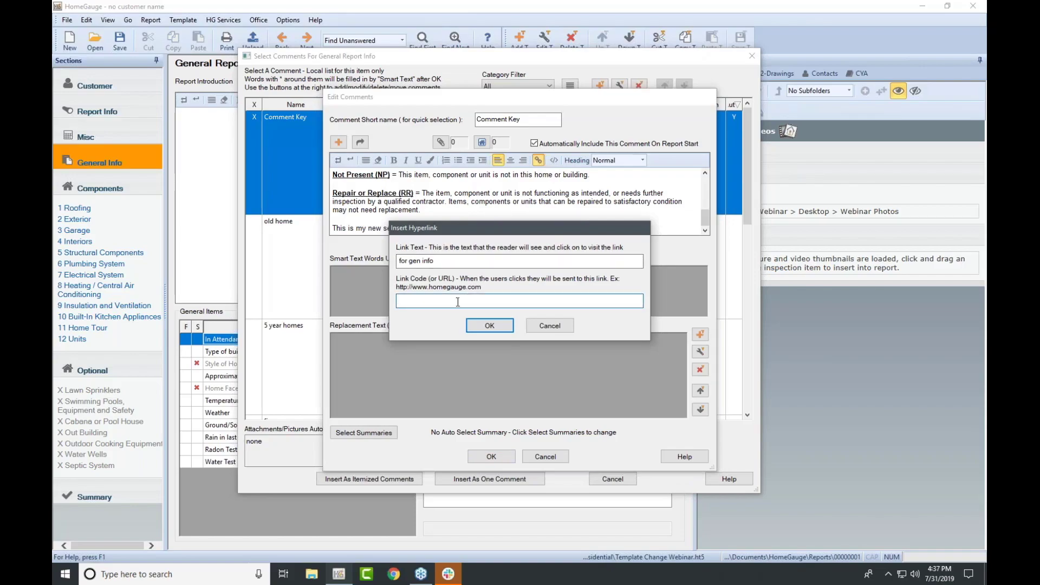
left_click(548, 324)
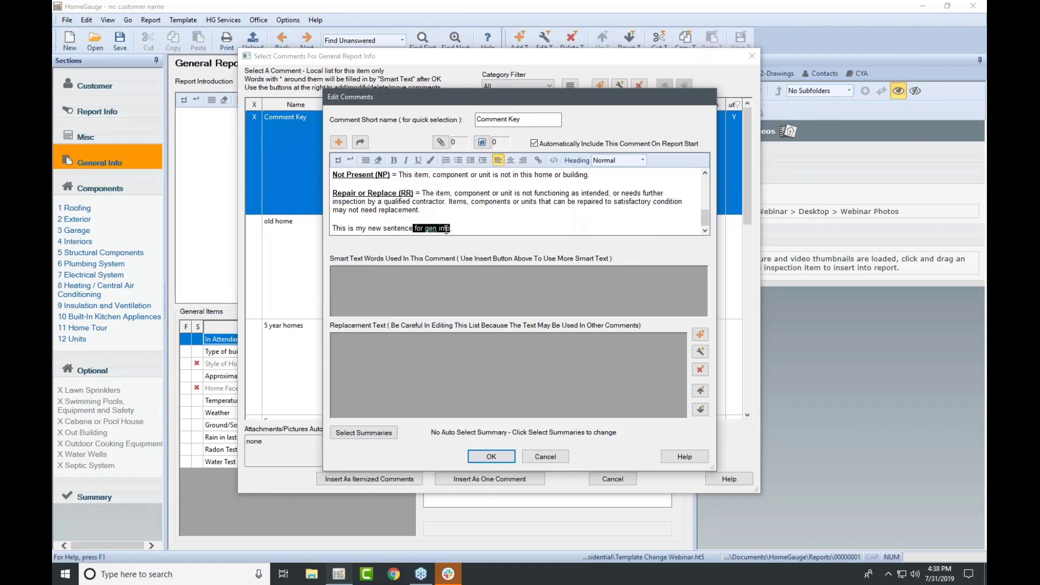
- Accept the edited Comment Key comment, ignoring every spelling flag on the word "gen"
left_click(482, 218)
left_click(493, 457)
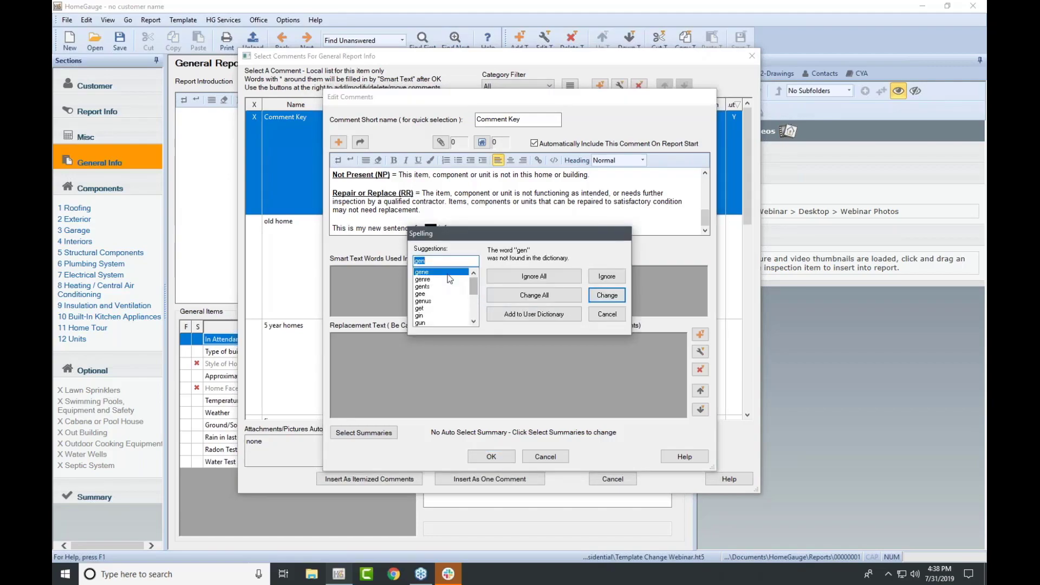
left_click(538, 276)
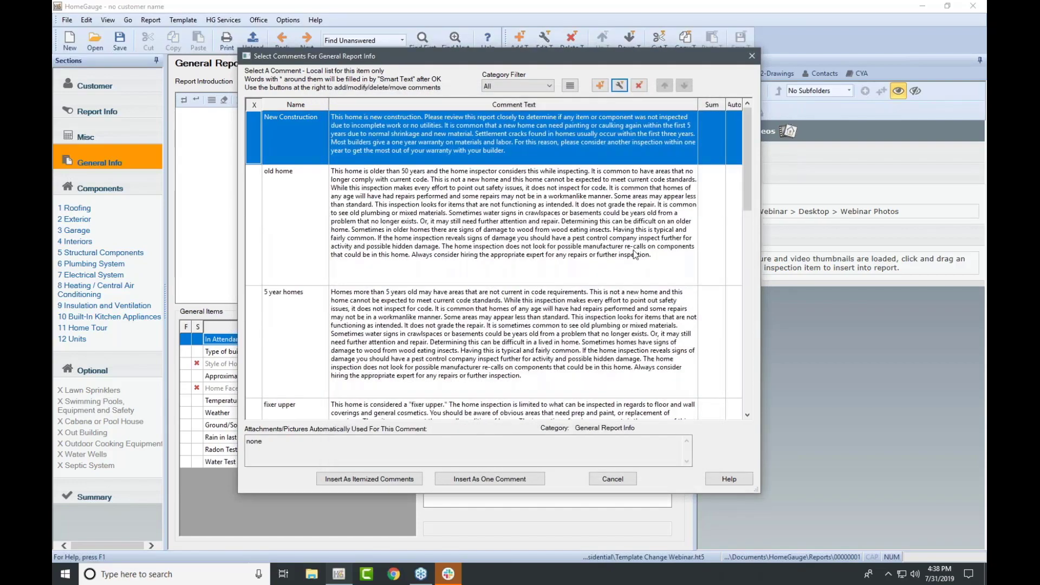
- Insert the Comment Key comment into the empty report introduction as one comment
scroll(753, 370, "down", 10)
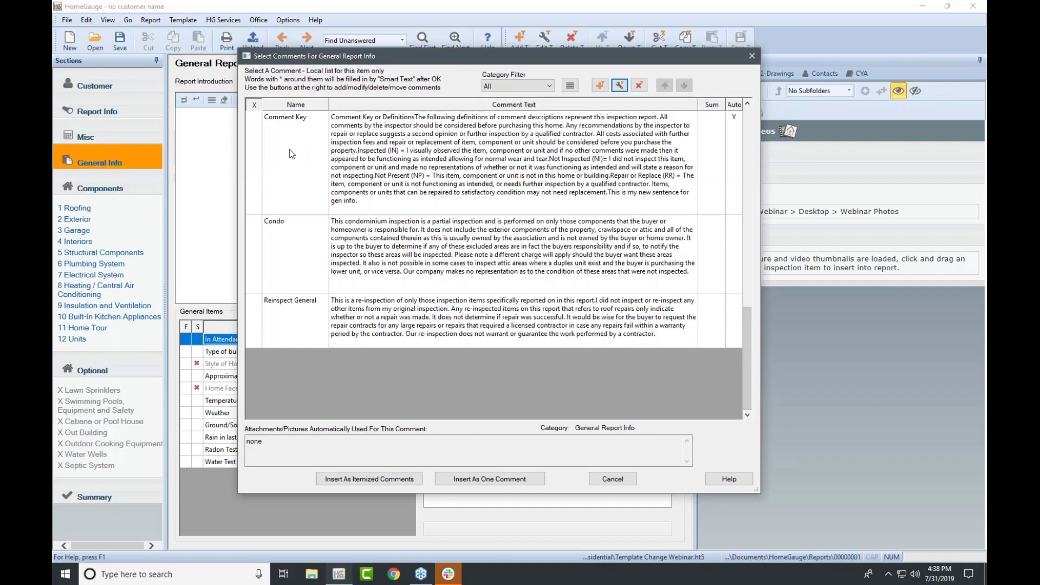
left_click(255, 125)
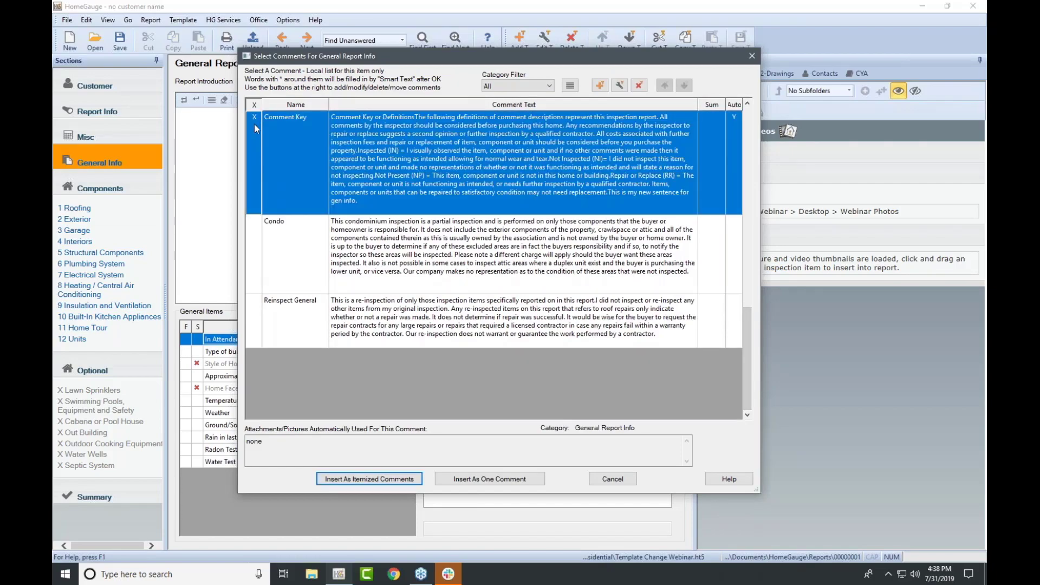
left_click(489, 479)
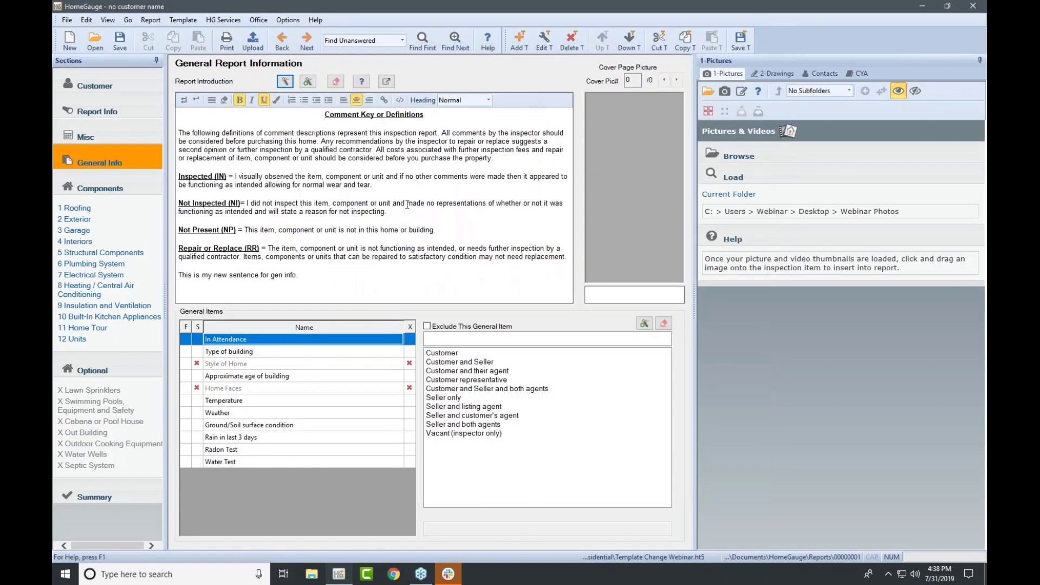
- Save the template and the report with the updated introduction, checking its new closing sentence
left_click(741, 39)
left_click_drag(303, 274, 174, 278)
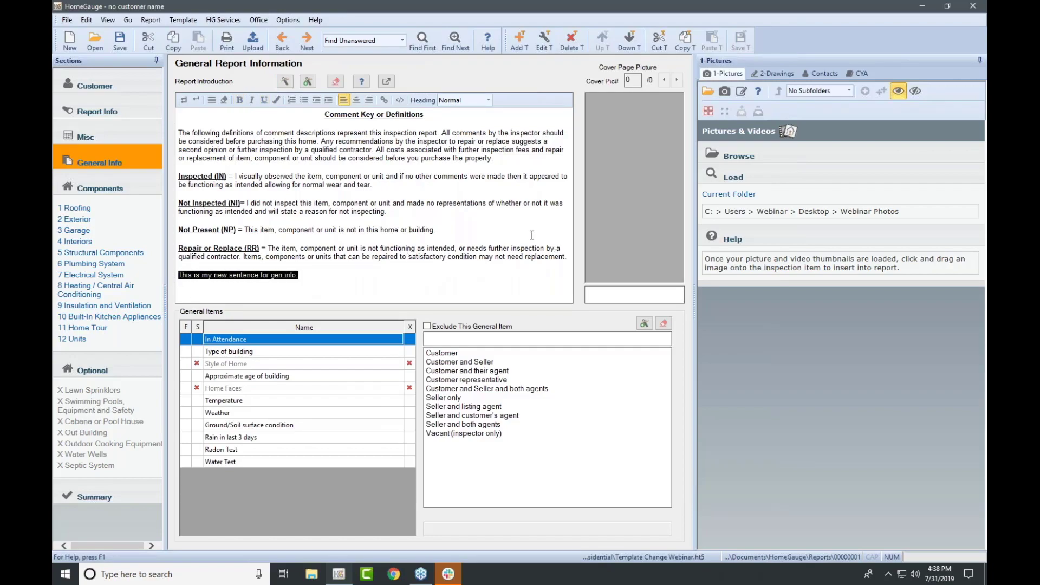
left_click(438, 275)
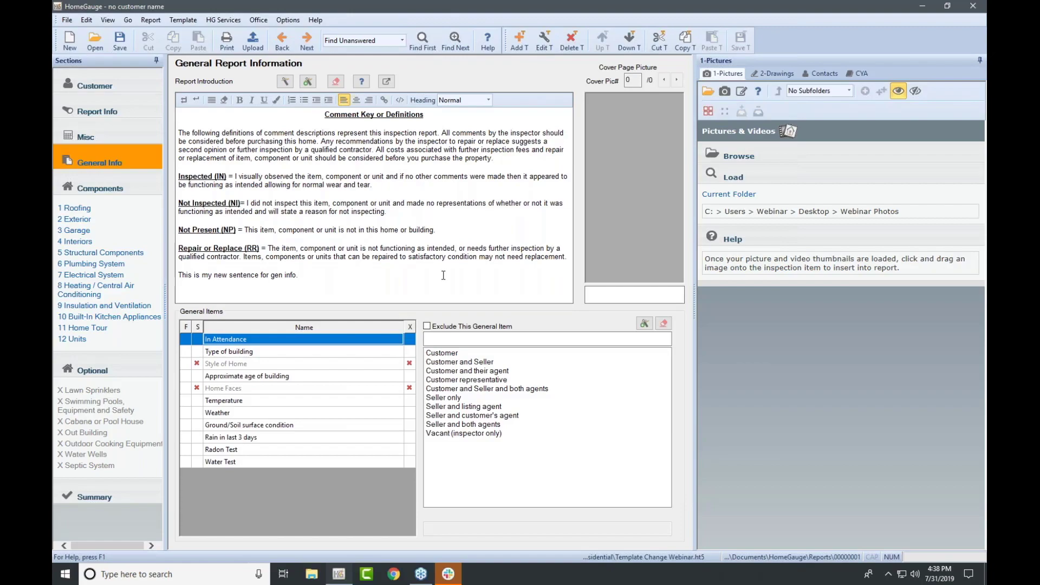
key("ctrl+s")
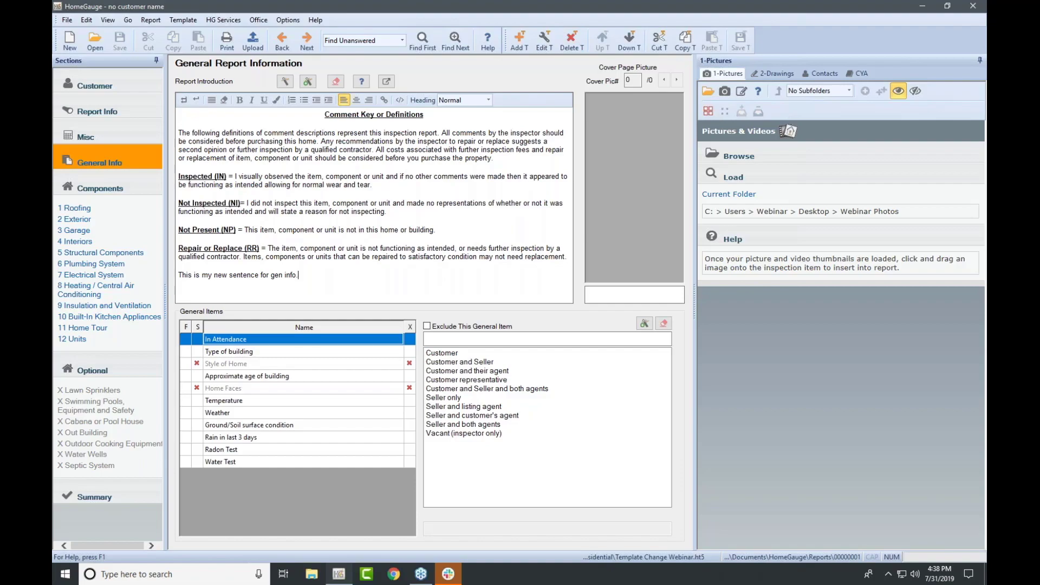
- Move the siding blister absorption comment to the top of the Exterior section's Wall Cladding Flashing and Trim comment list
left_click(86, 209)
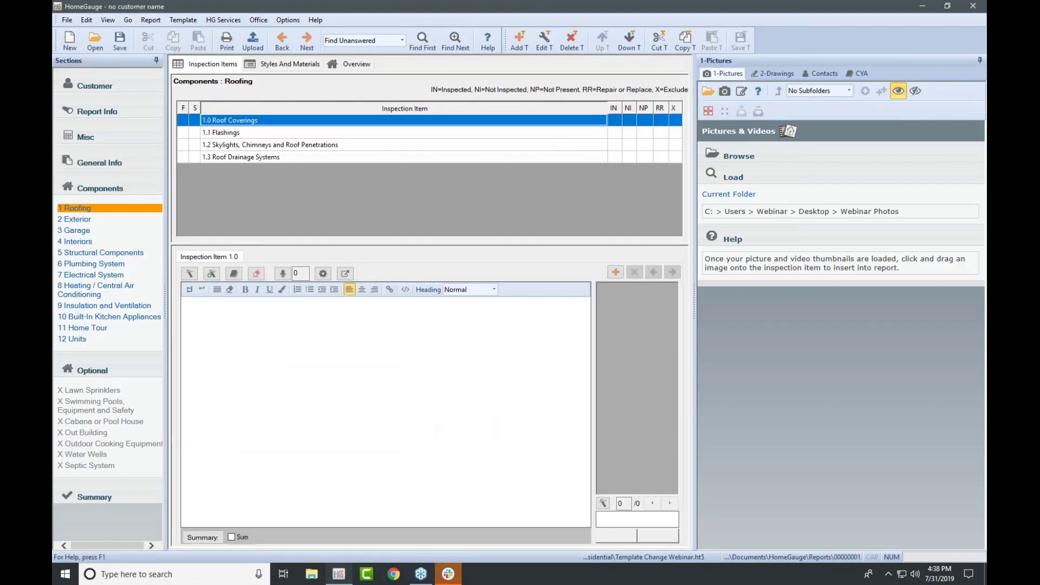
left_click(82, 219)
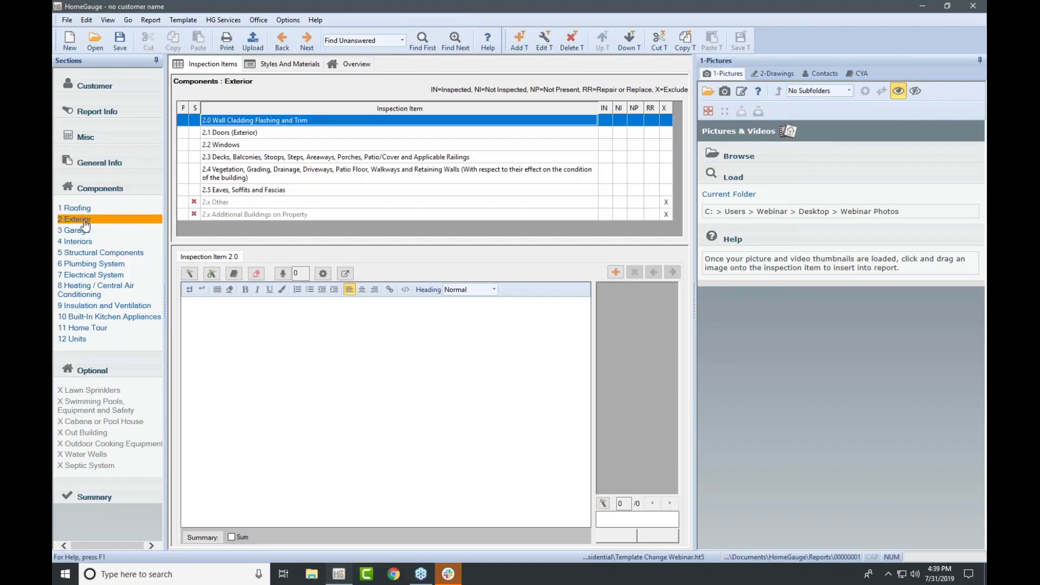
double_click(289, 122)
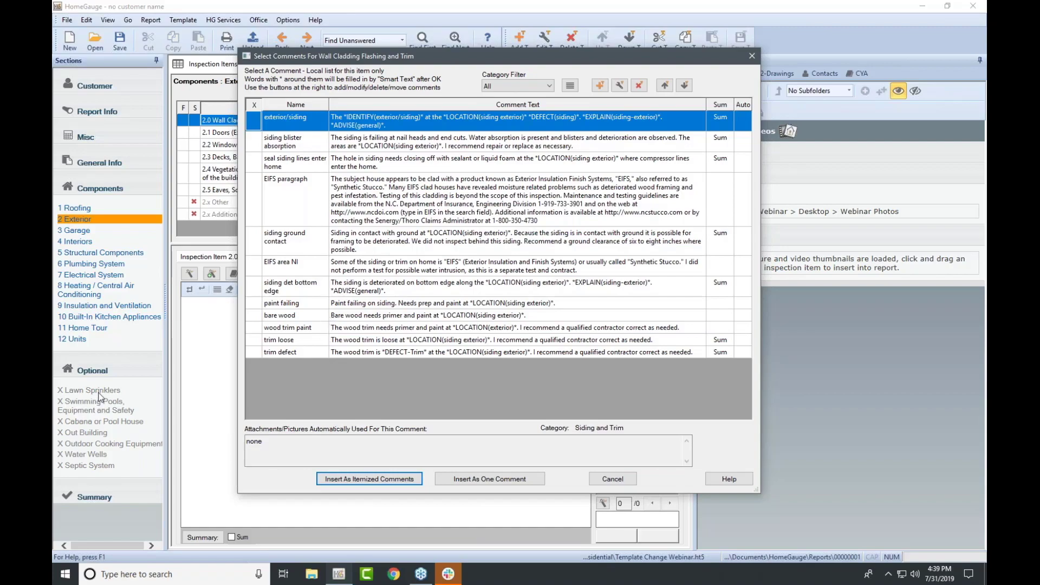
left_click(385, 142)
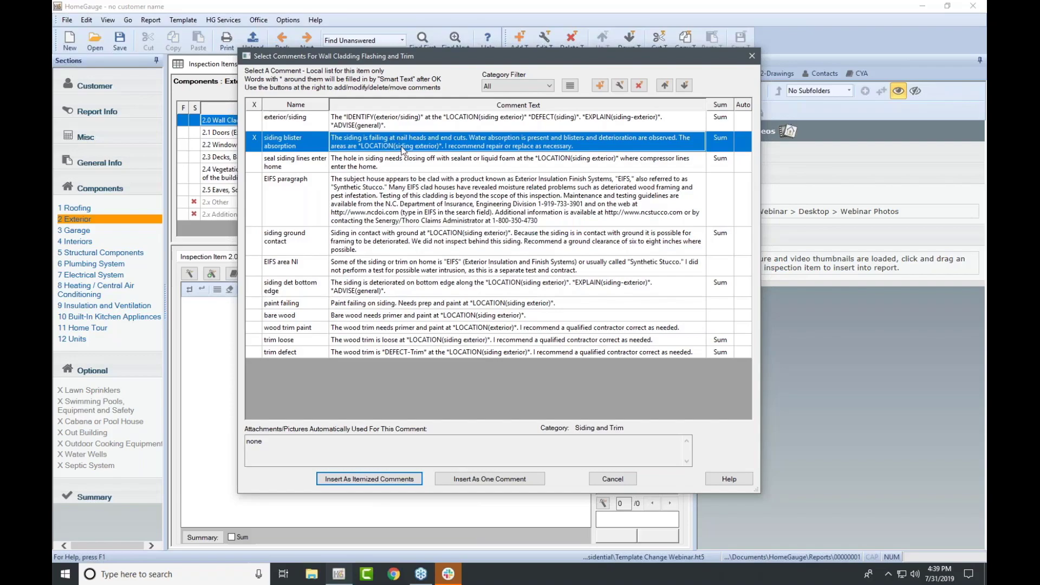
left_click(665, 85)
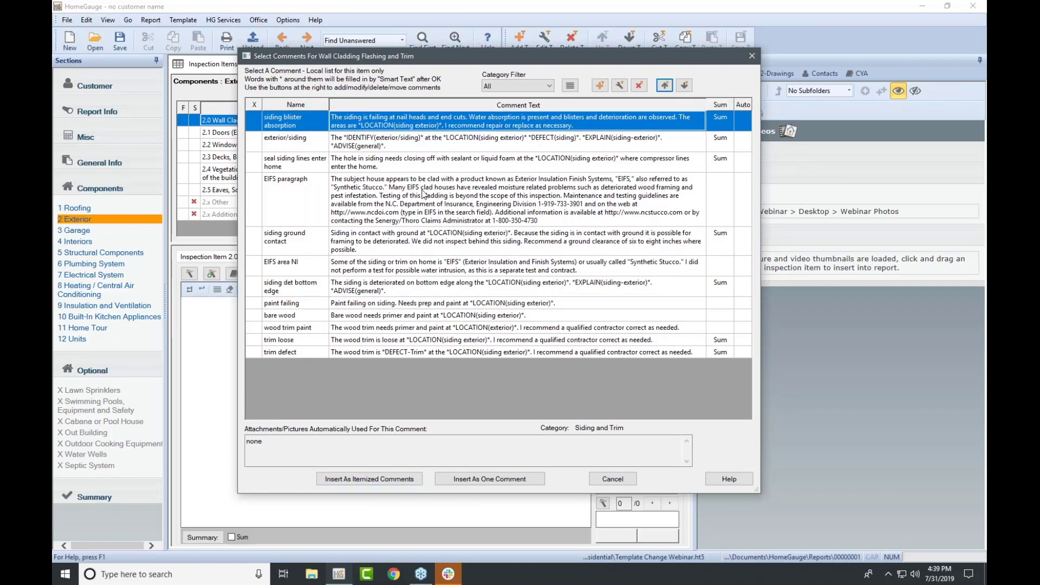
- Insert the siding blister absorption comment as one comment with "exterior in areas" as its location, and save the template
left_click(259, 123)
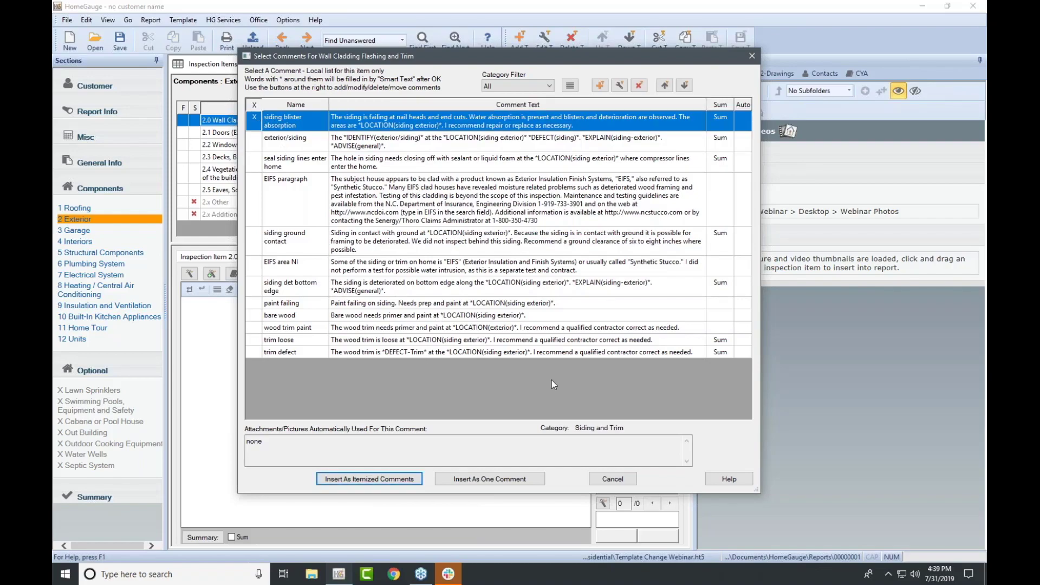
left_click(508, 479)
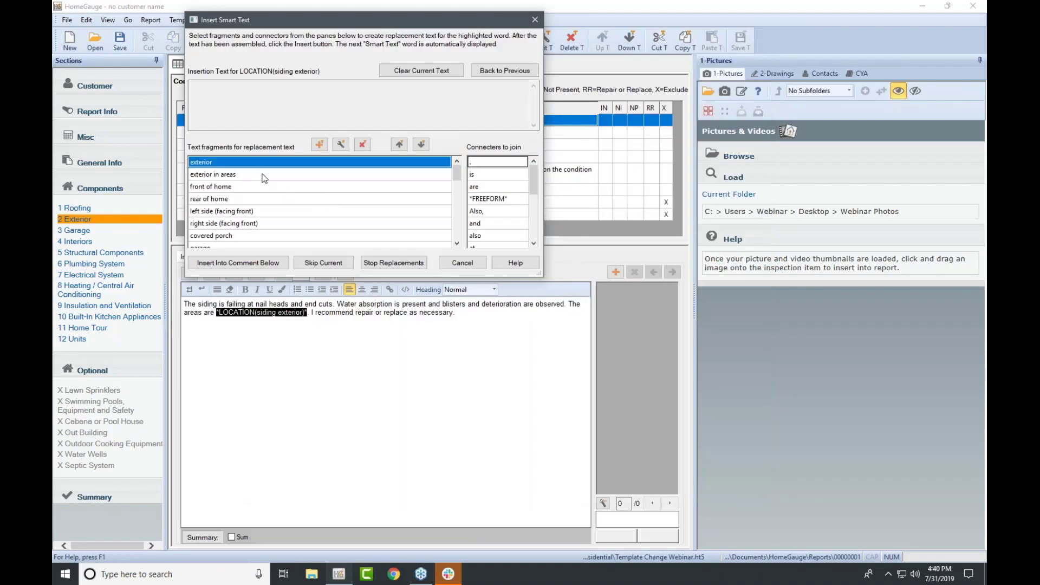
left_click(314, 173)
left_click(278, 259)
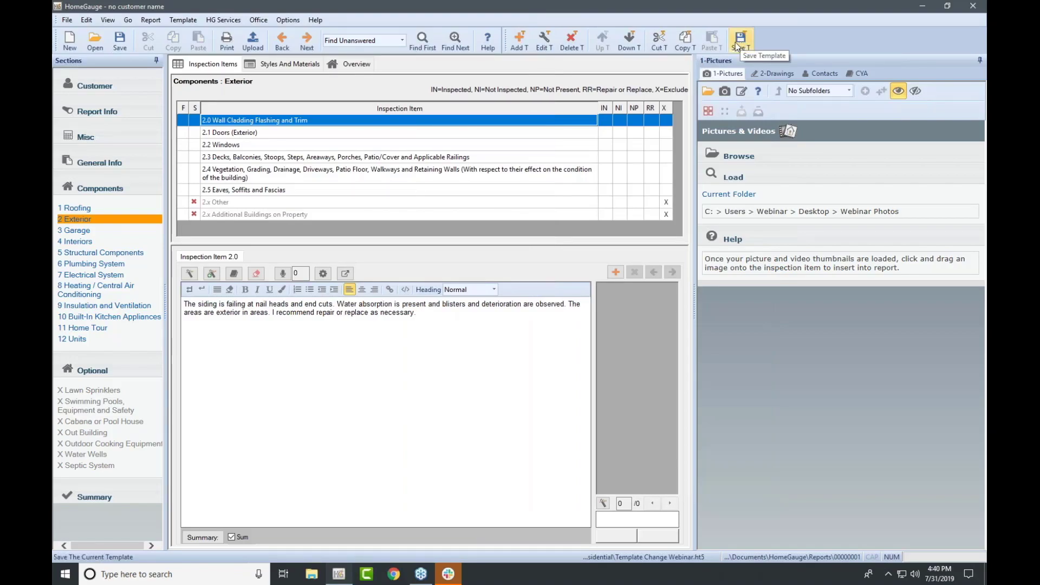
left_click(740, 43)
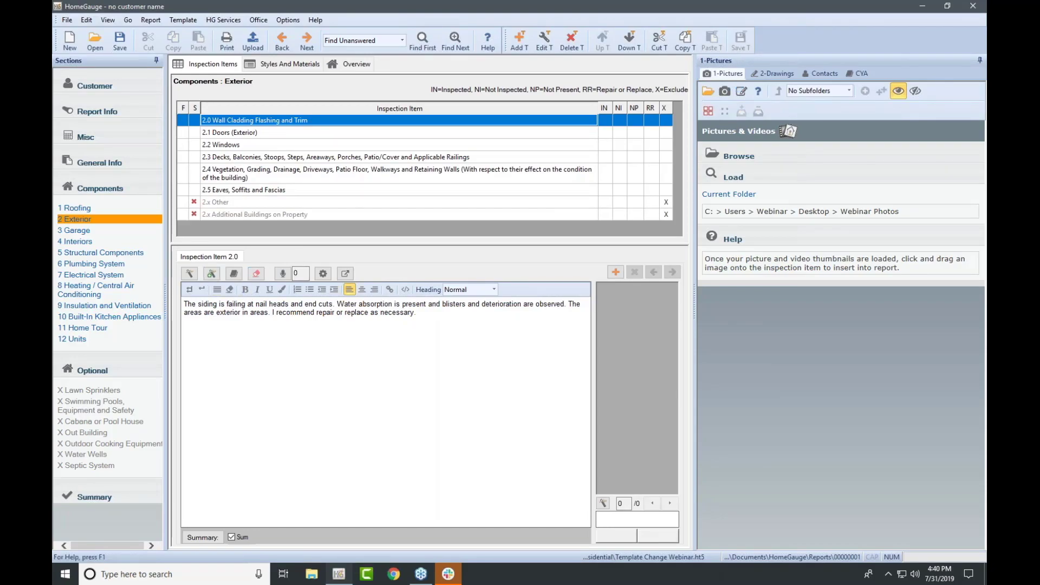
- View the category filter options in the Wall Cladding Flashing and Trim comment list, and close the list without inserting anything
double_click(252, 121)
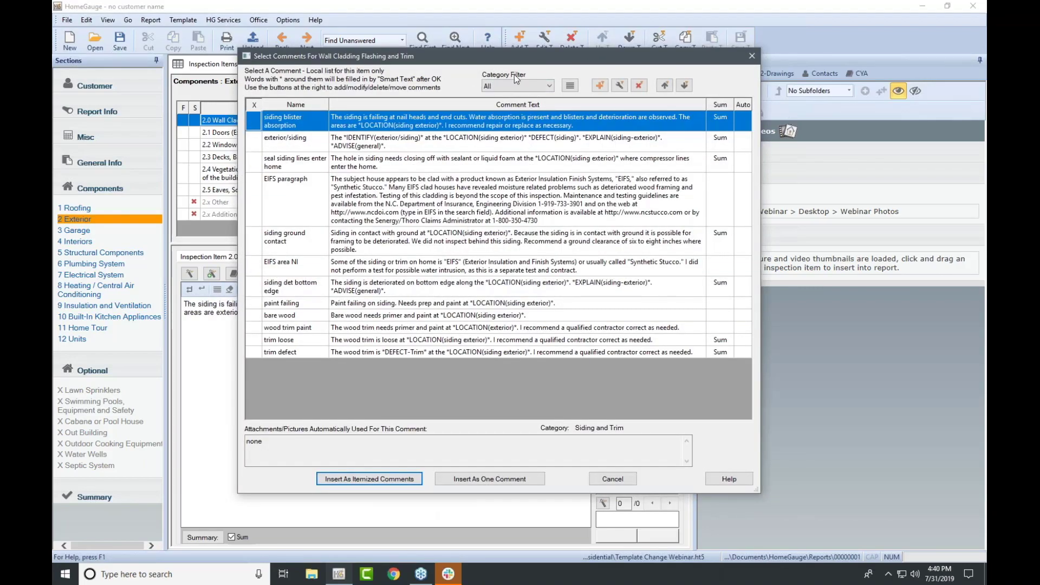
left_click(549, 86)
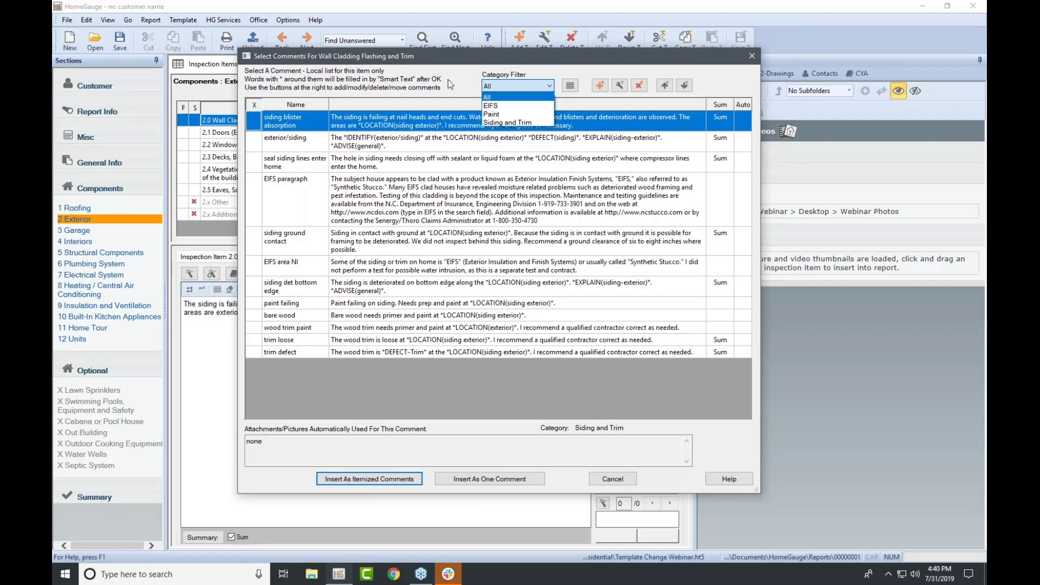
left_click(447, 80)
left_click_drag(445, 58, 566, 156)
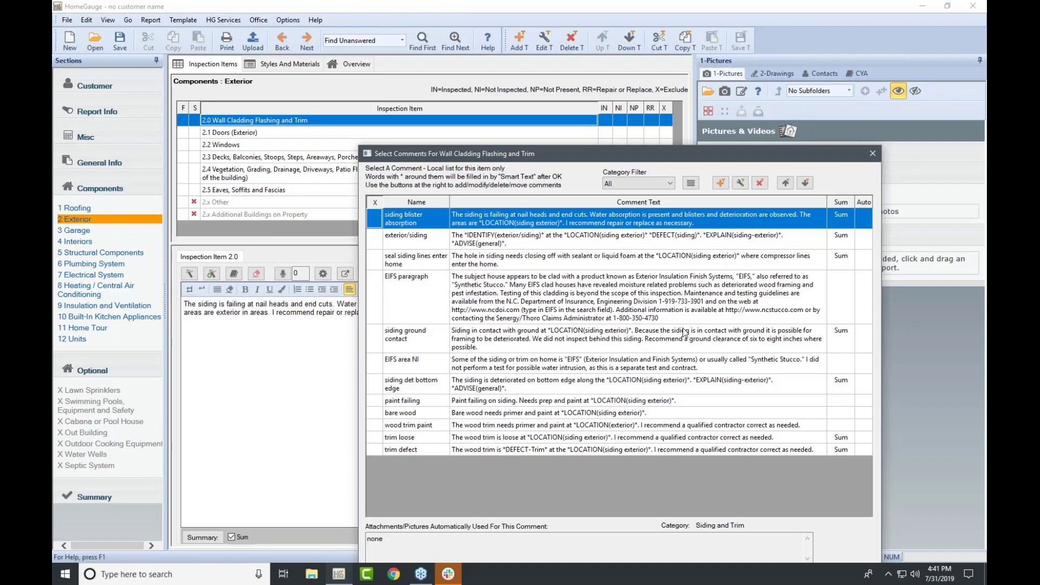
left_click(872, 153)
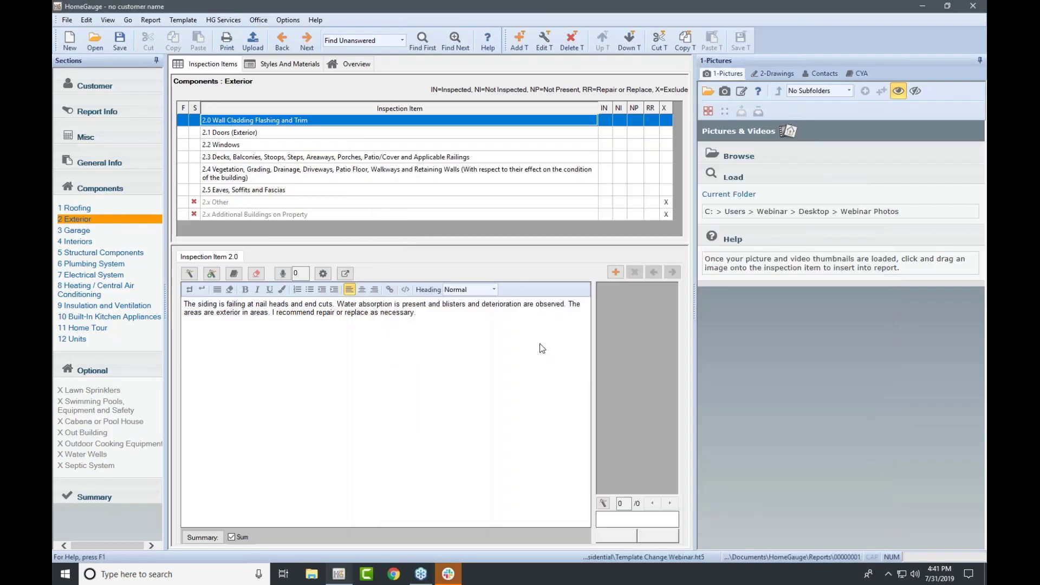
- Replace the Wall Cladding Flashing and Trim comment with "This is my wall cladding comment. Someone should fix this!"
left_click(255, 274)
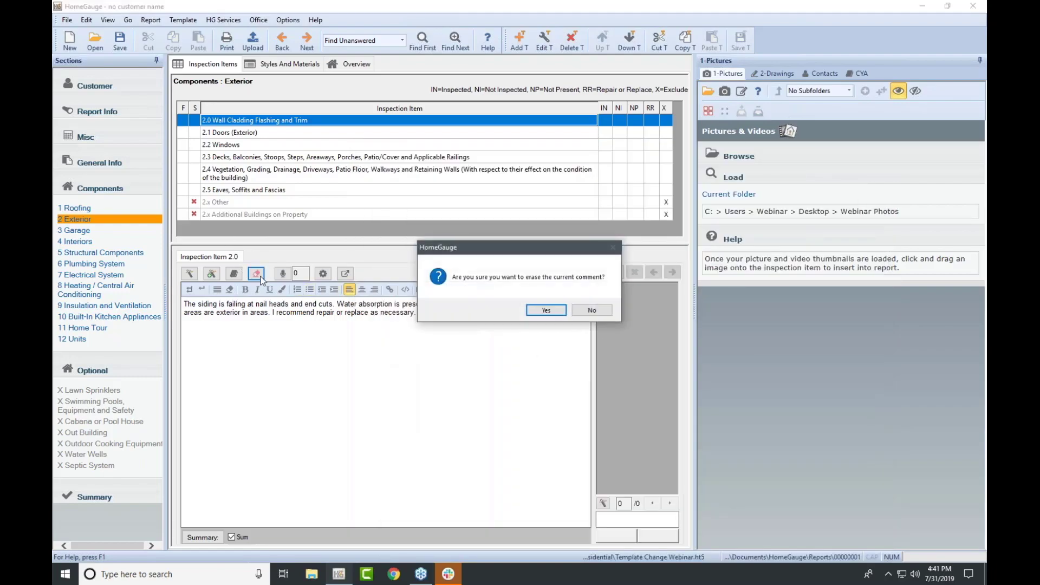
left_click(546, 310)
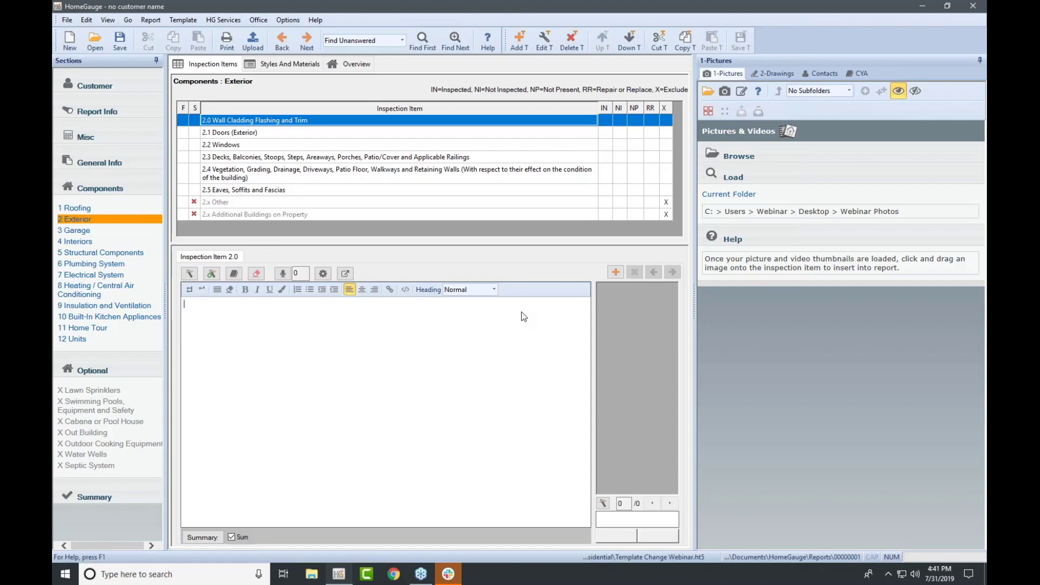
type("This is my wall cladding comment. So")
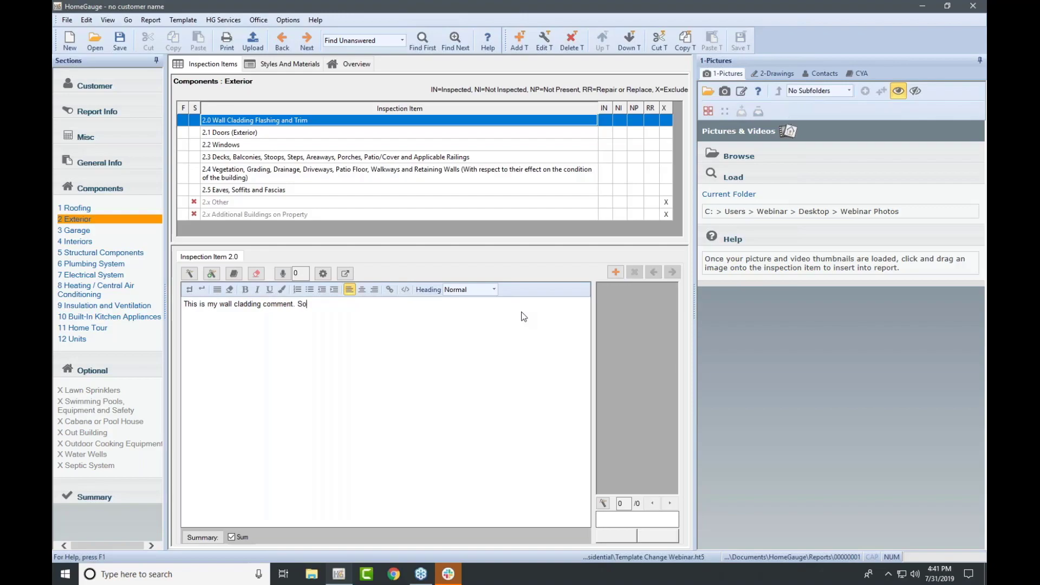
type("meone should fix this!")
- Quick-add the written comment to the item's comment list as "Wall Cladding Fix", automatically selecting the Summary ( Sum )
left_click(212, 274)
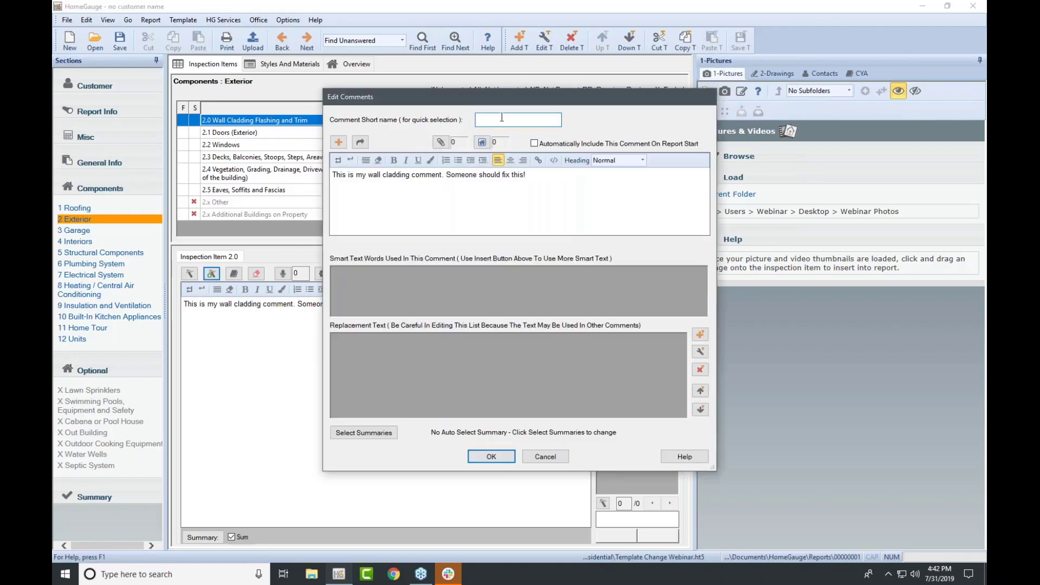
type("Wall Cladding Fix")
left_click(924, 152)
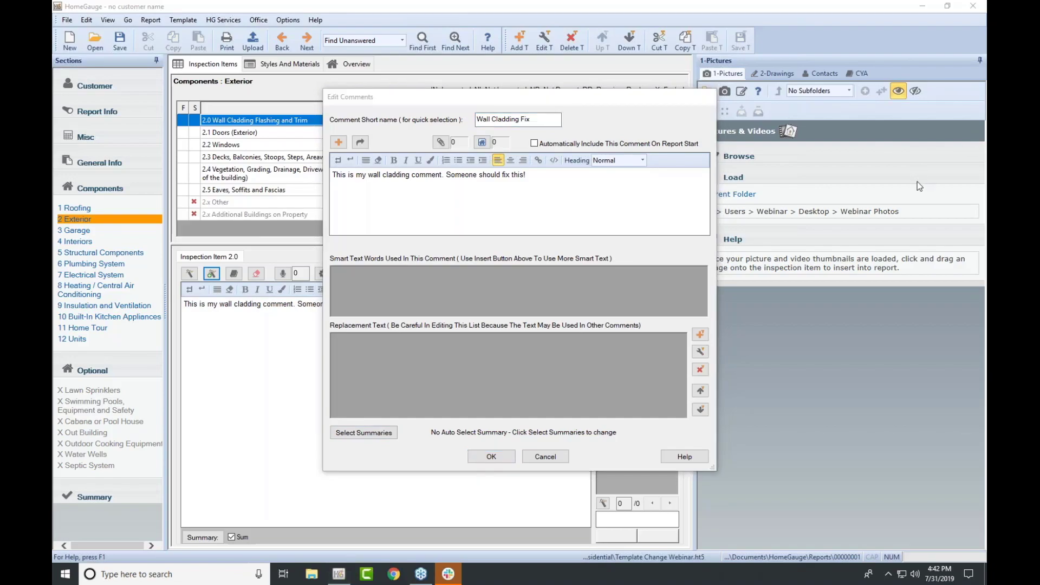
left_click(964, 127)
left_click(356, 431)
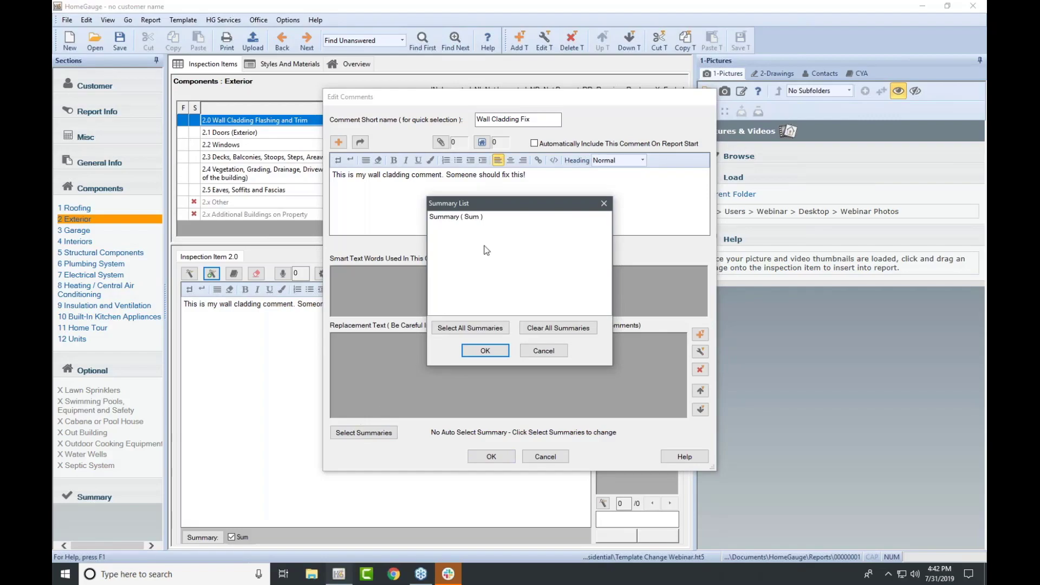
left_click(458, 215)
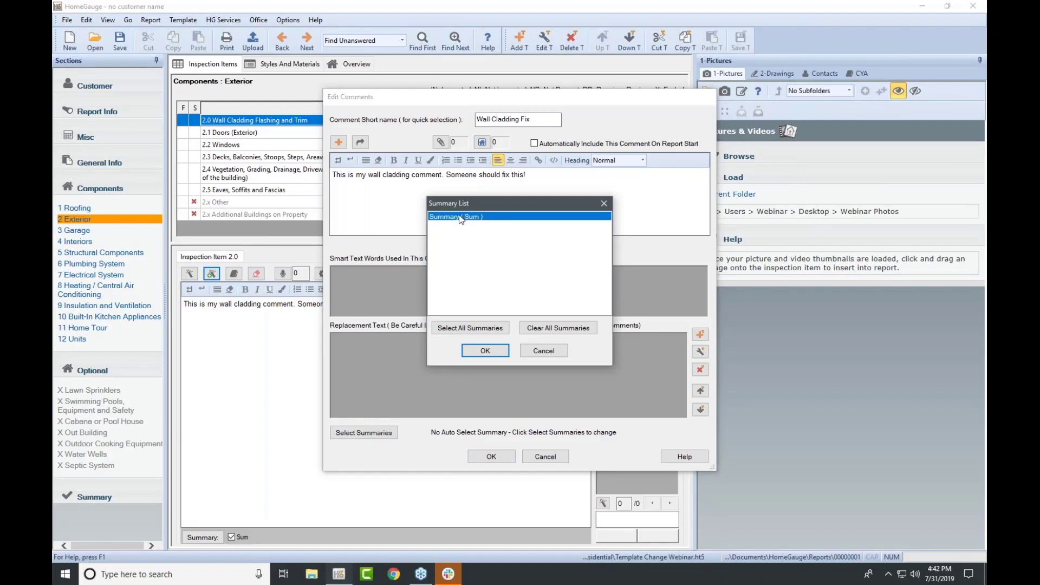
left_click(471, 352)
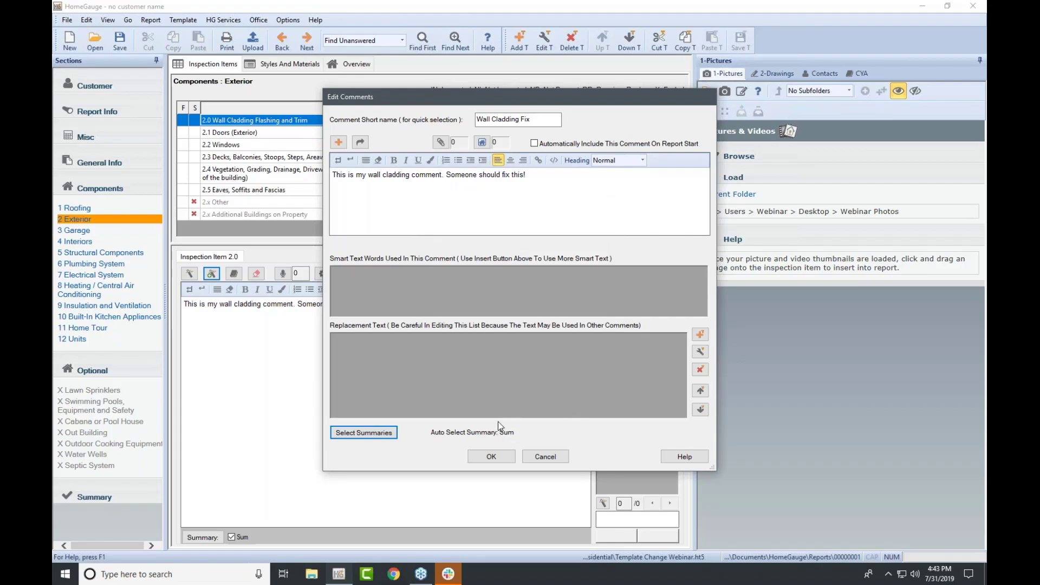
left_click(490, 458)
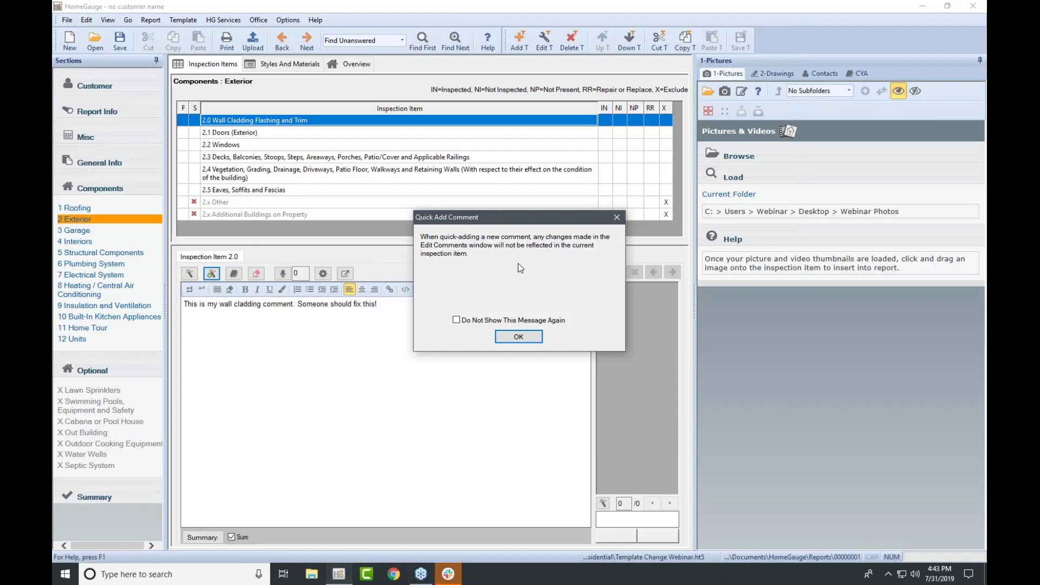
left_click(518, 337)
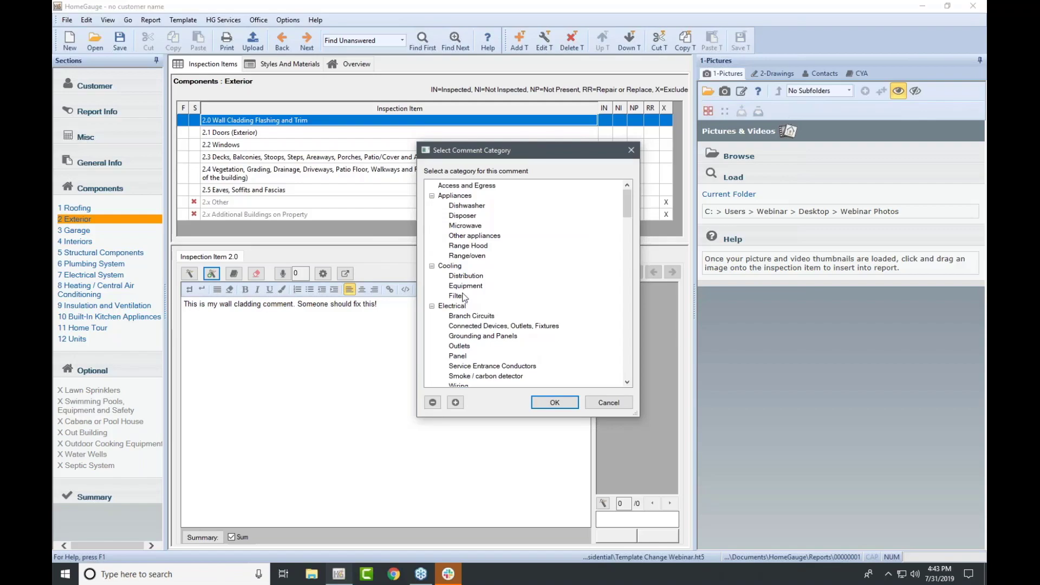
- Assign the new wall cladding comment to the Siding and Trim category under Exterior
left_click(433, 403)
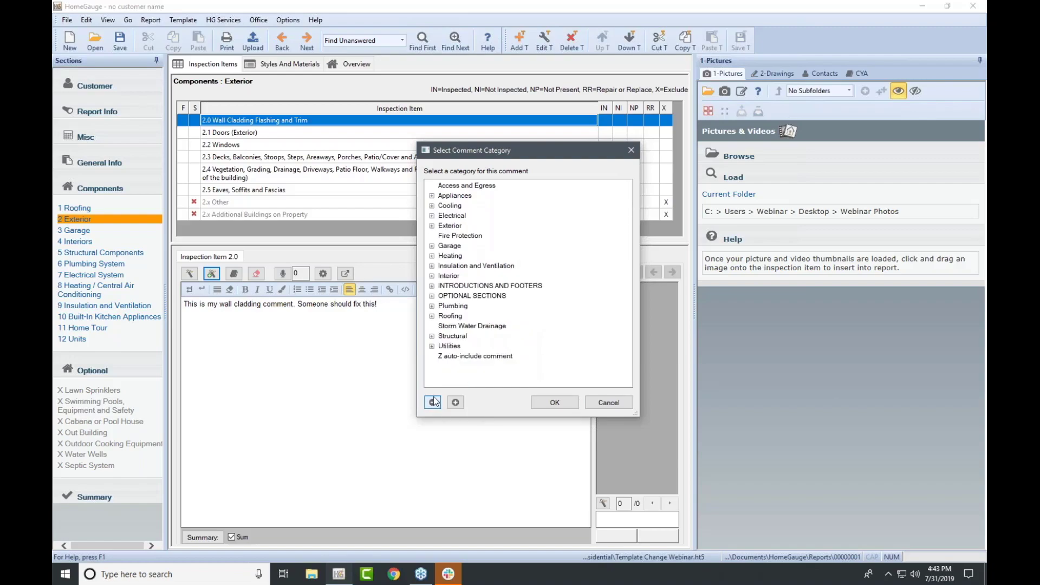
left_click(432, 226)
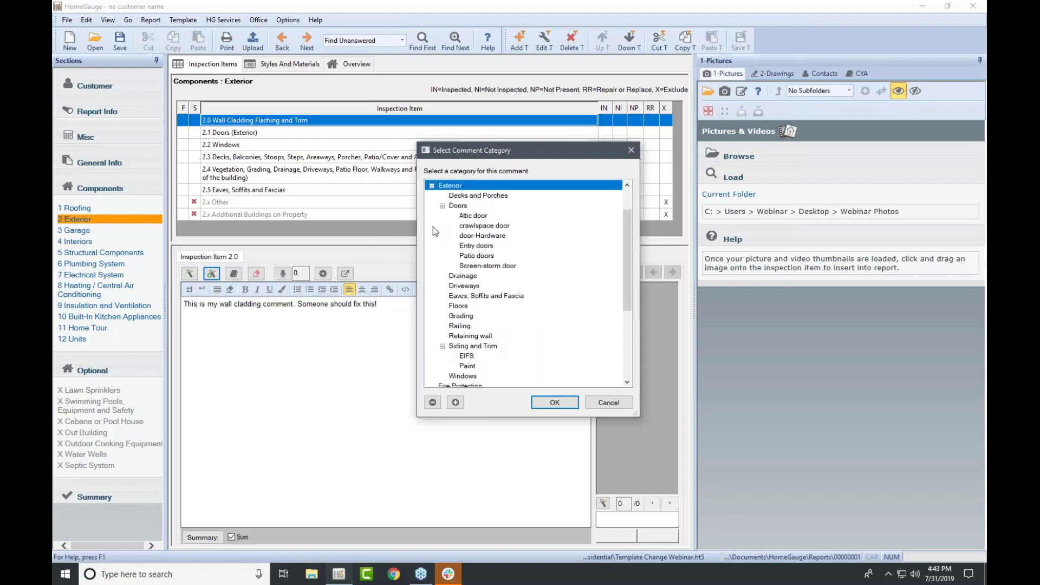
scroll(470, 271, "down", 1)
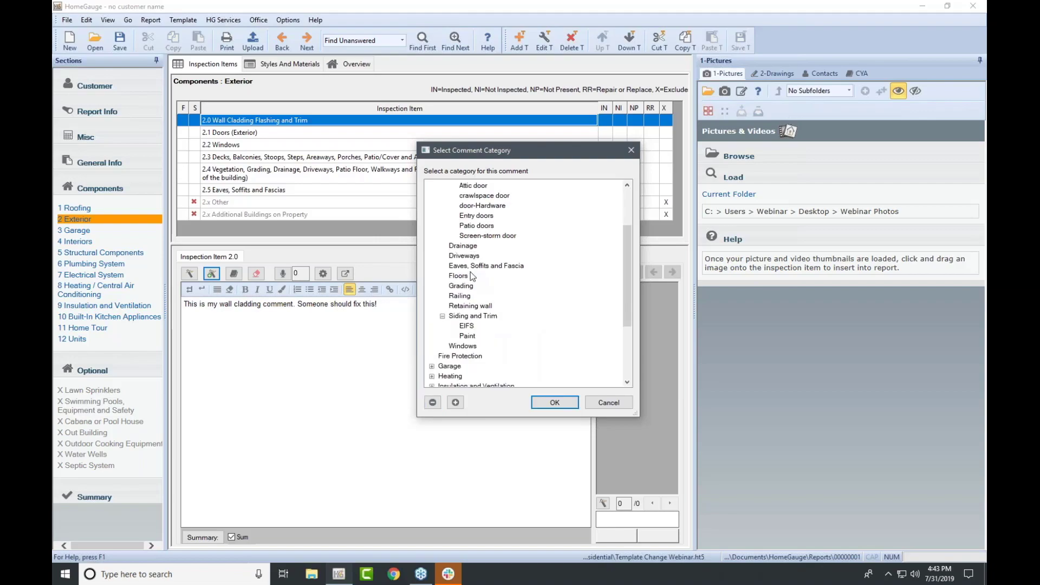
left_click(468, 318)
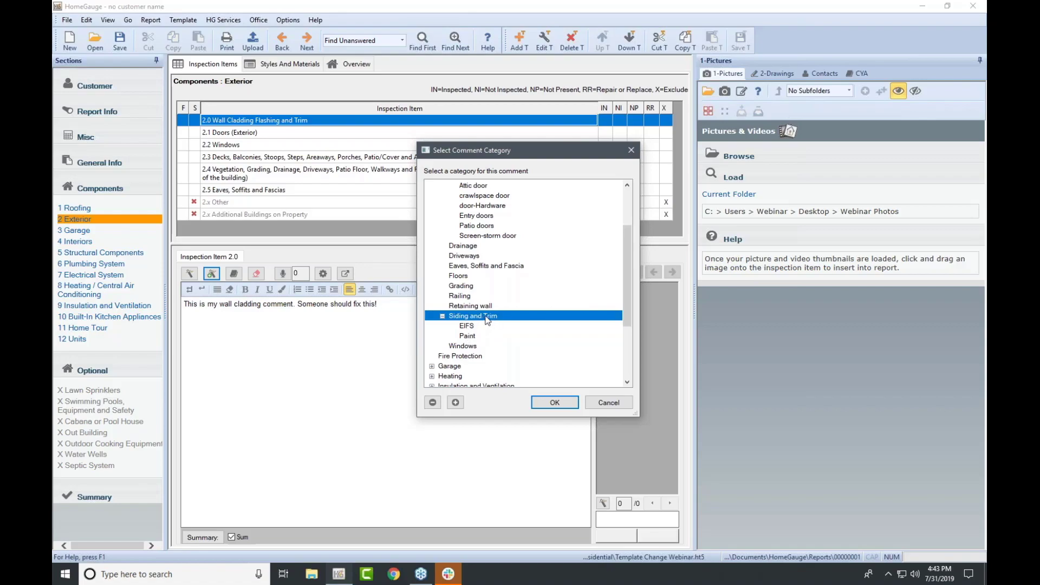
left_click(548, 404)
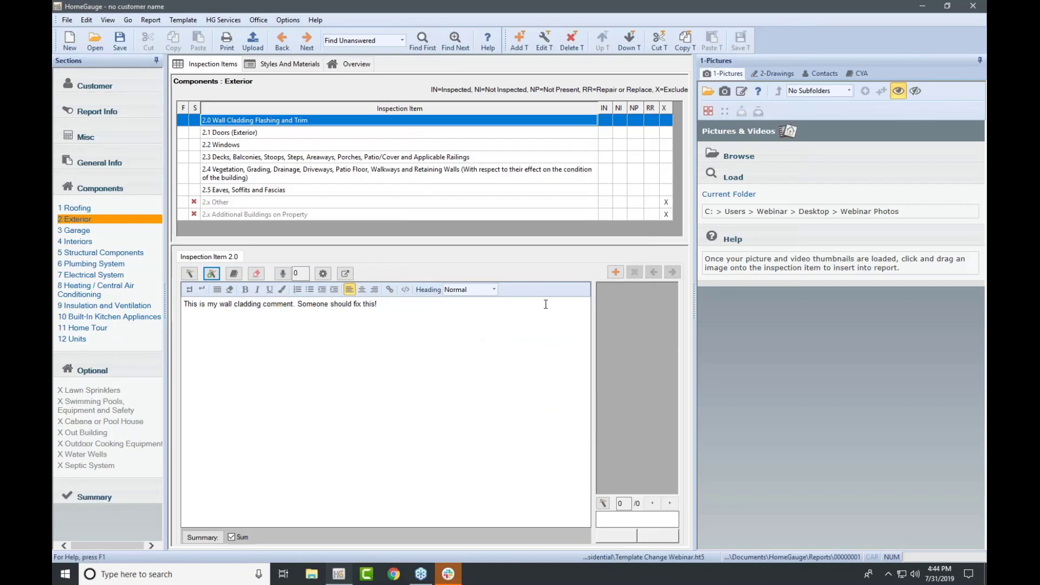
- Check the Wall Cladding Fix entry in the item's local comment list, and close the list without inserting anything
left_click(189, 274)
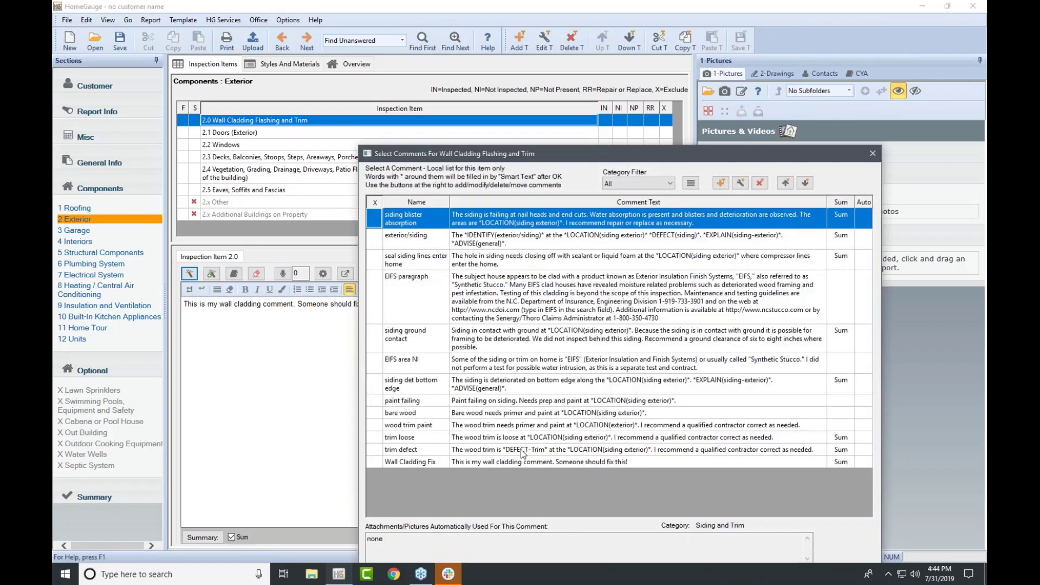
left_click(530, 462)
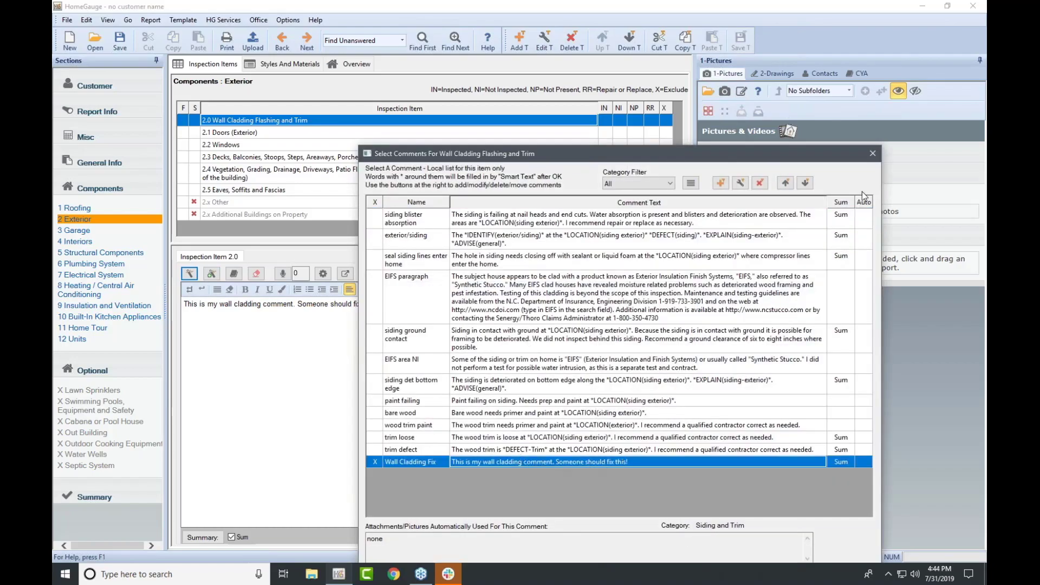
left_click(872, 153)
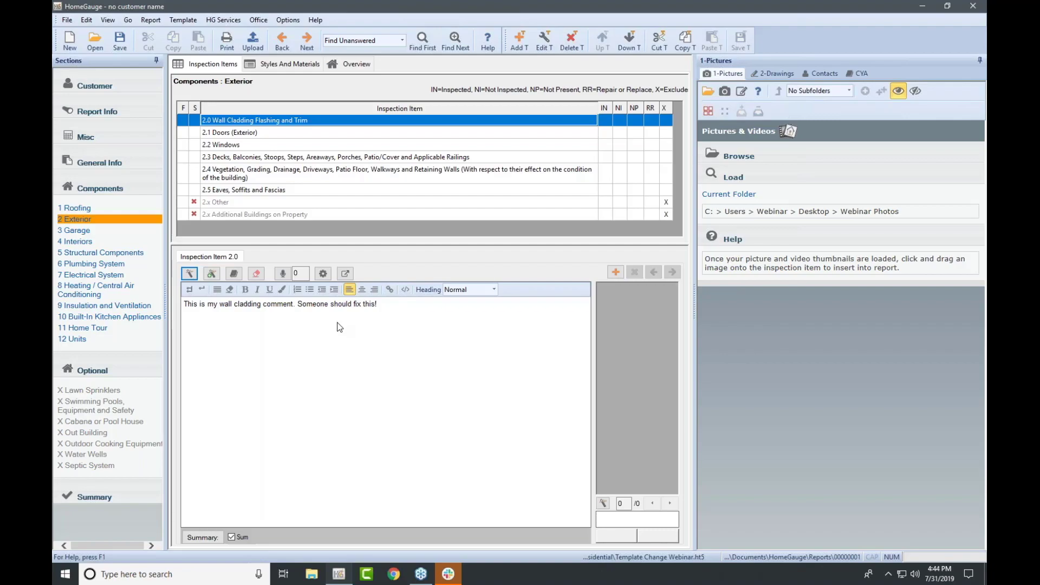
- View the categories in the template's global list of all comments, and close it without changes
left_click(184, 20)
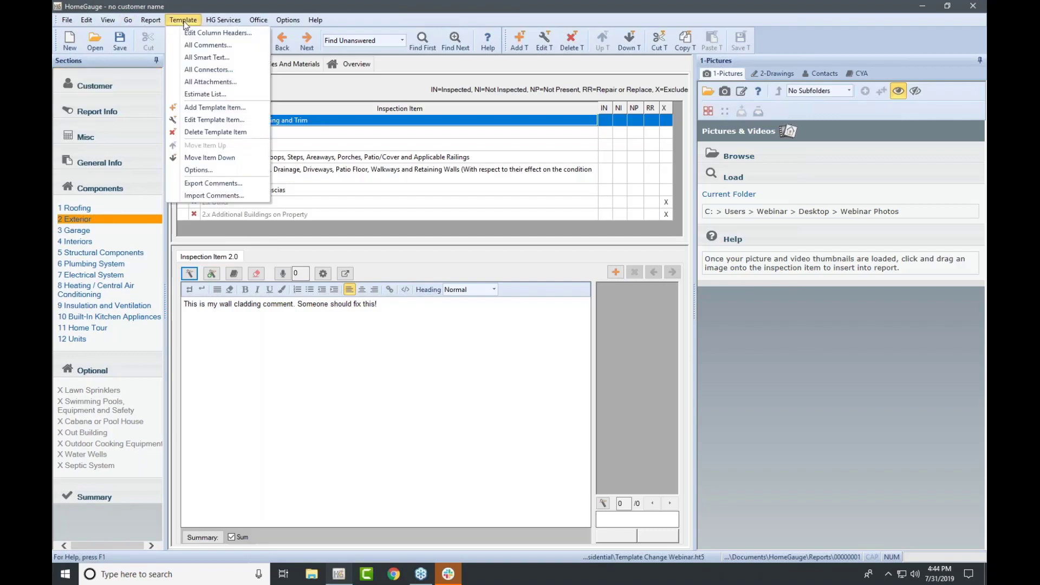
left_click(200, 46)
scroll(345, 226, "up", 5)
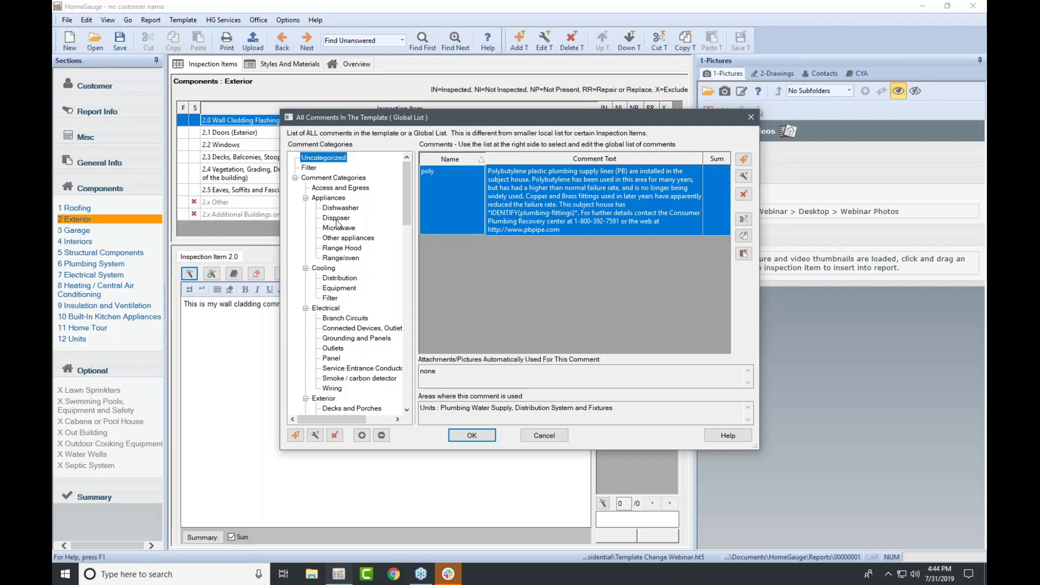
left_click(407, 409)
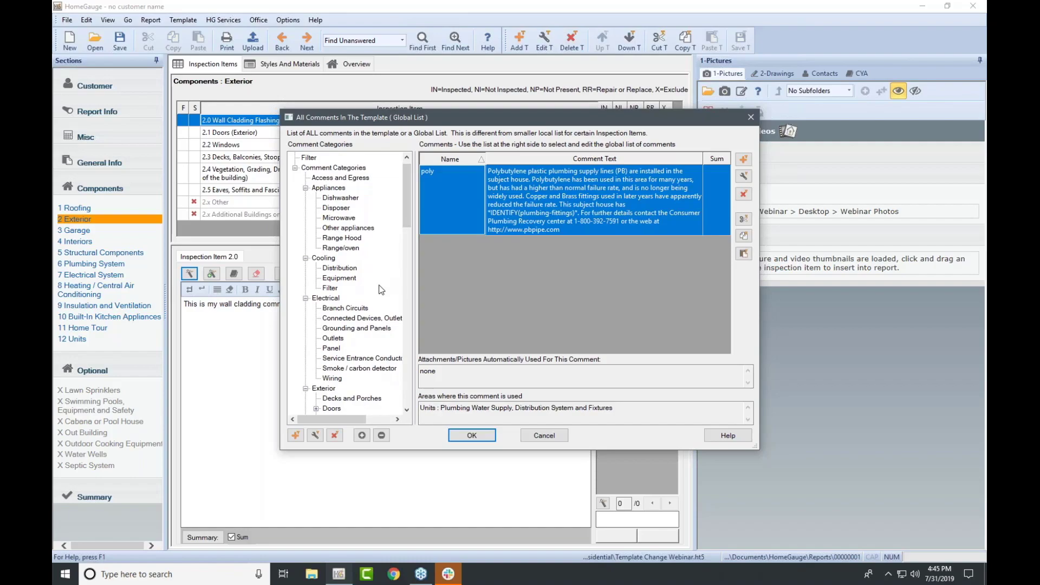
left_click(550, 442)
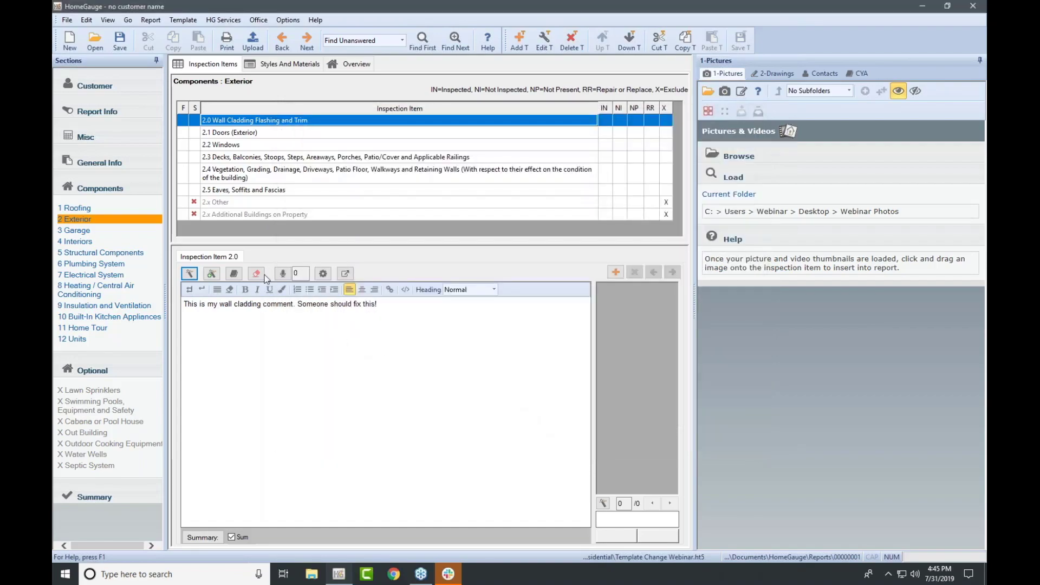
- Clear the Wall Cladding Flashing and Trim comment text, and mark the Wall Cladding Fix and EIFS paragraph comments in its comment list
left_click(258, 274)
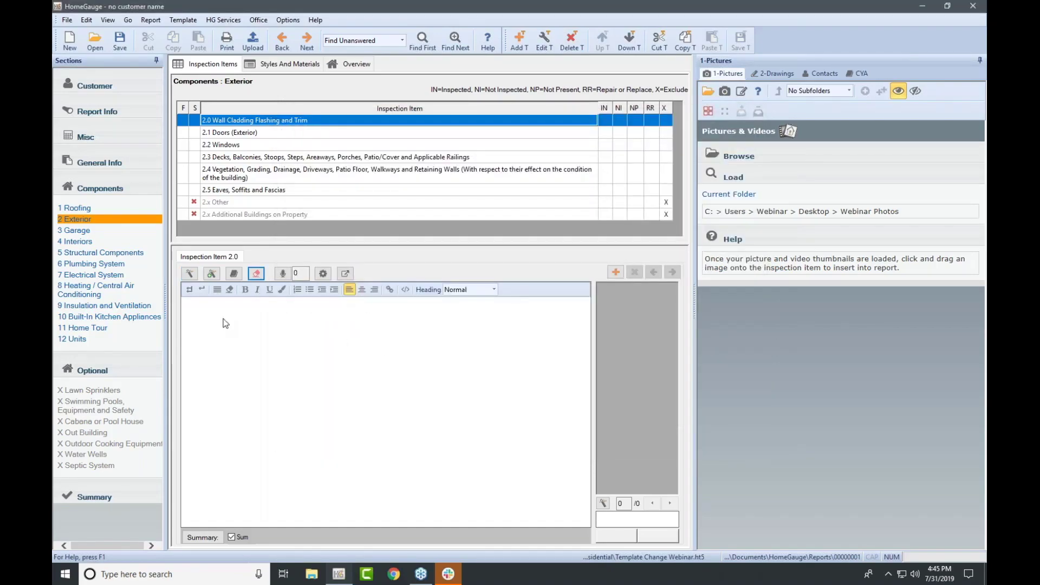
double_click(290, 124)
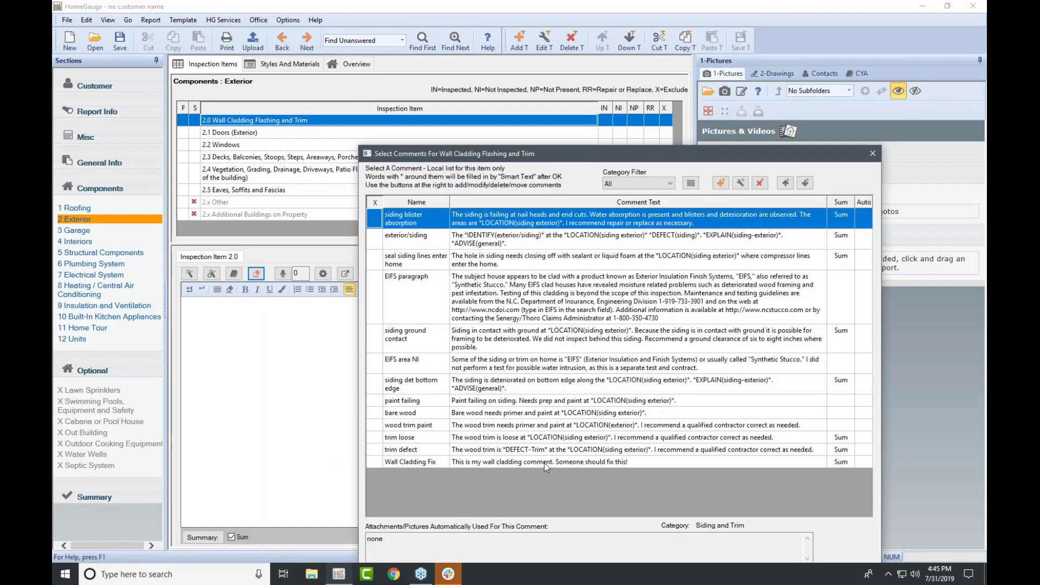
left_click(547, 462)
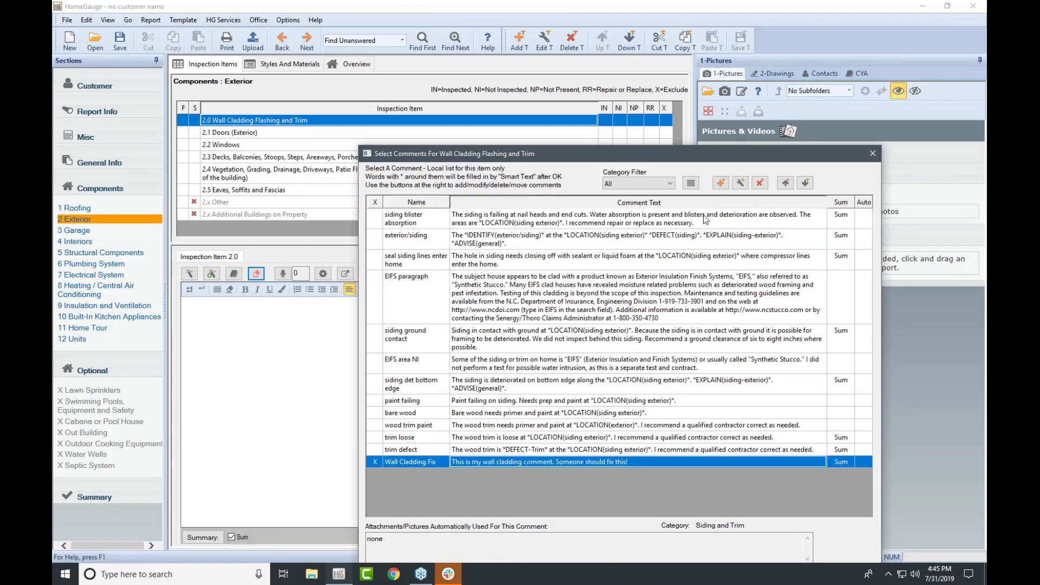
left_click_drag(651, 156, 579, 105)
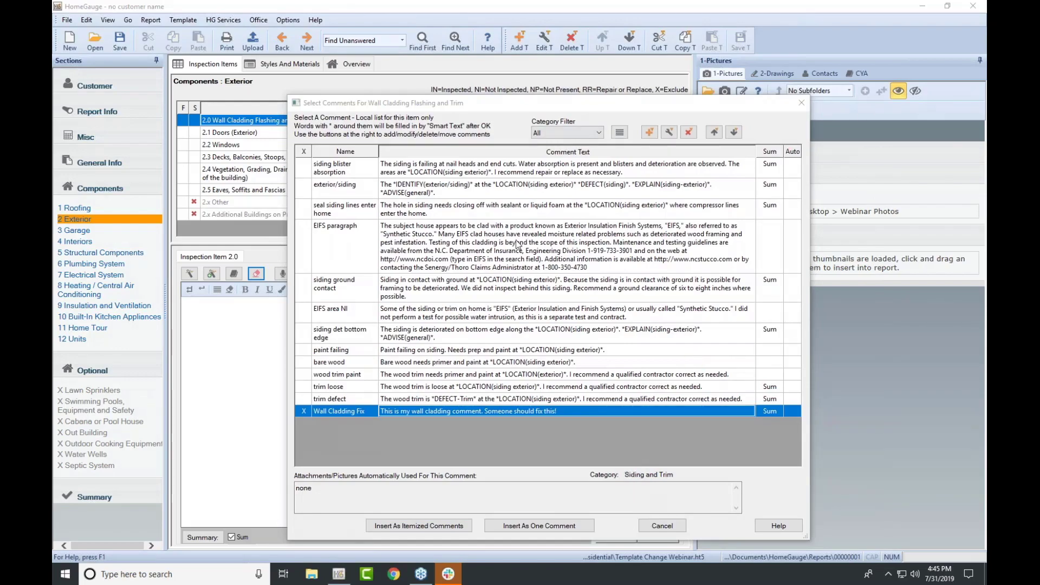
left_click(414, 243)
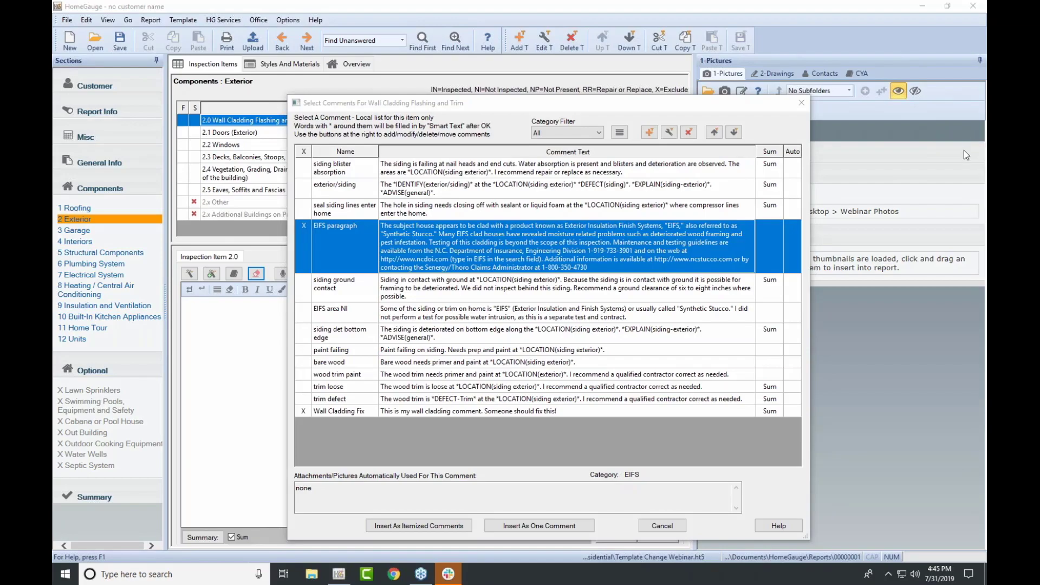
- Open the global comment list from the item's comment list, enlarge it, and show the Siding and Trim comments under Exterior
left_click(648, 135)
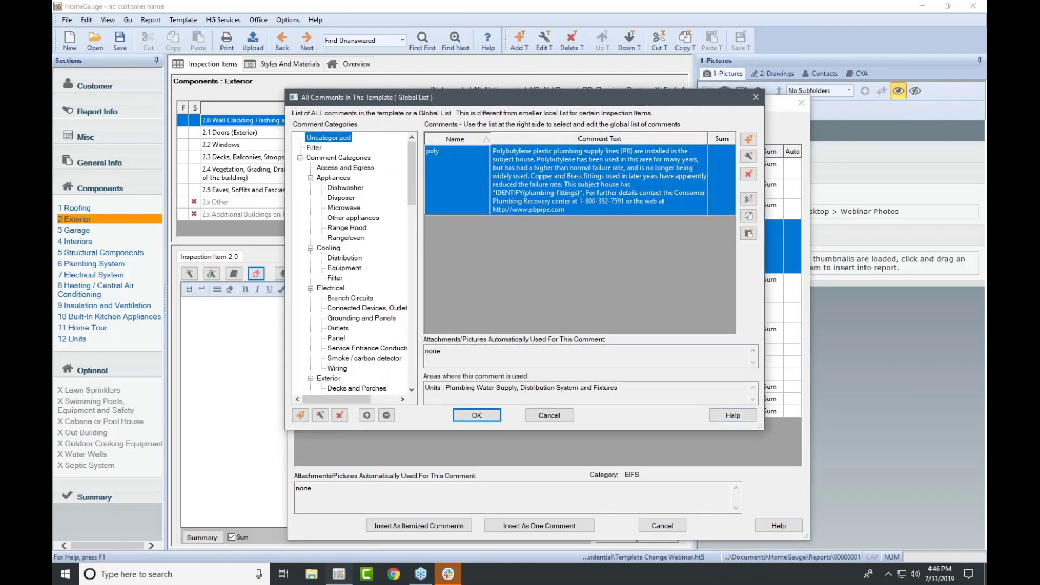
left_click_drag(761, 428, 773, 493)
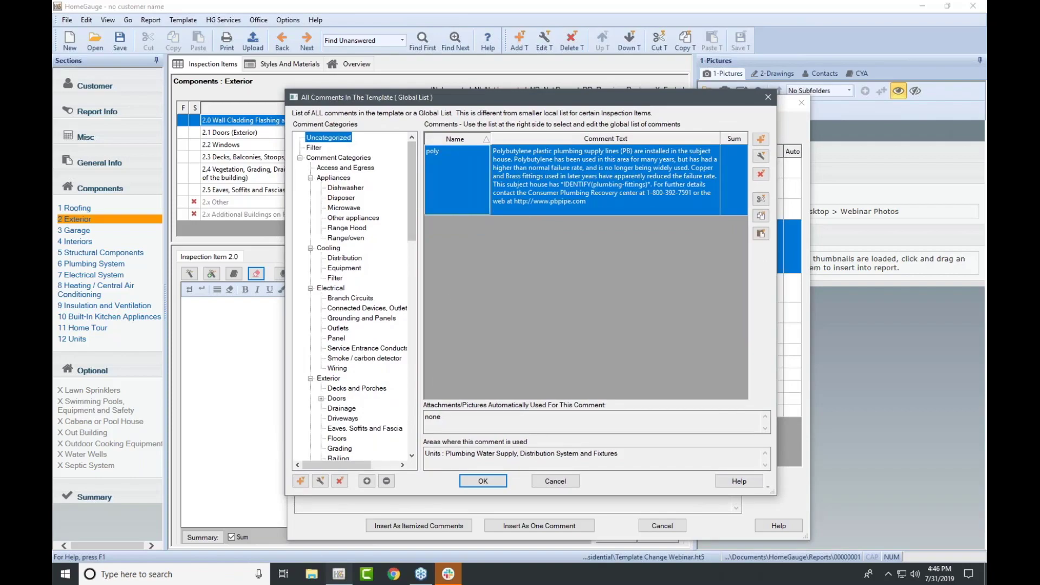
scroll(401, 347, "down", 3)
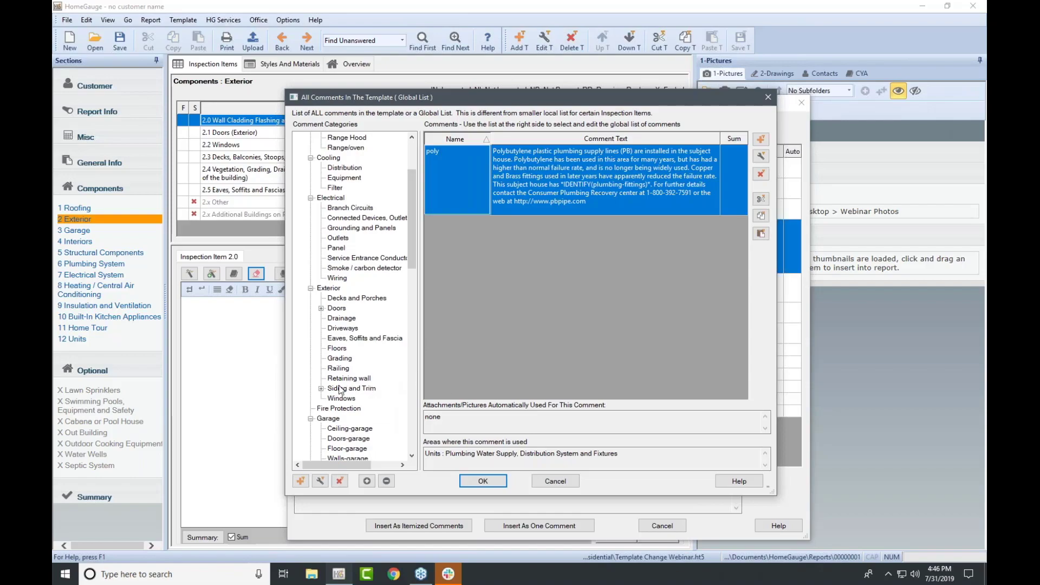
left_click(322, 388)
scroll(359, 399, "down", 1)
left_click(352, 358)
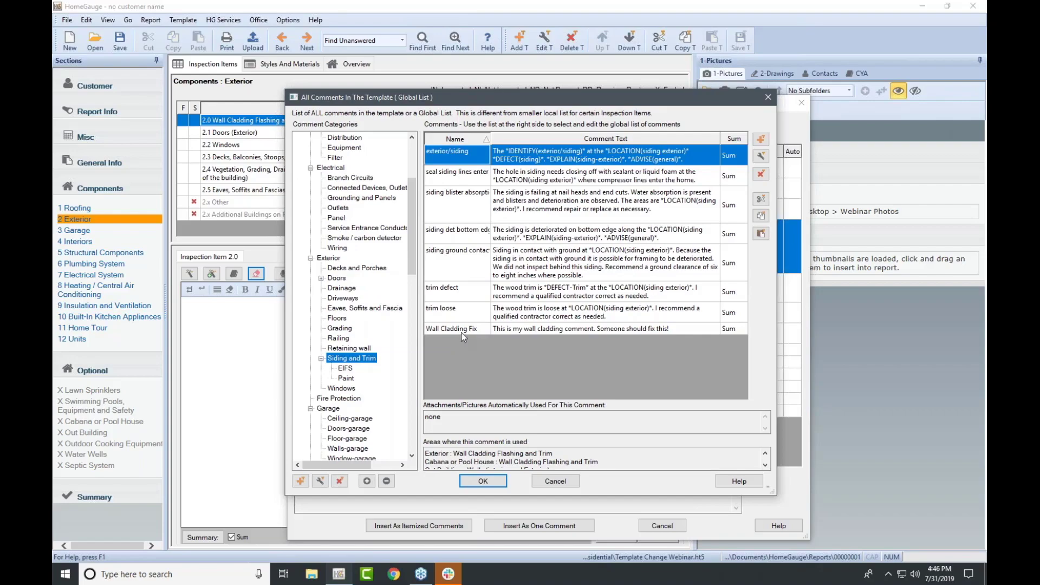
- Edit the Wall Cladding Fix comment to read "This is my wood wall cladding comment. Someone should fix this!"
left_click(460, 330)
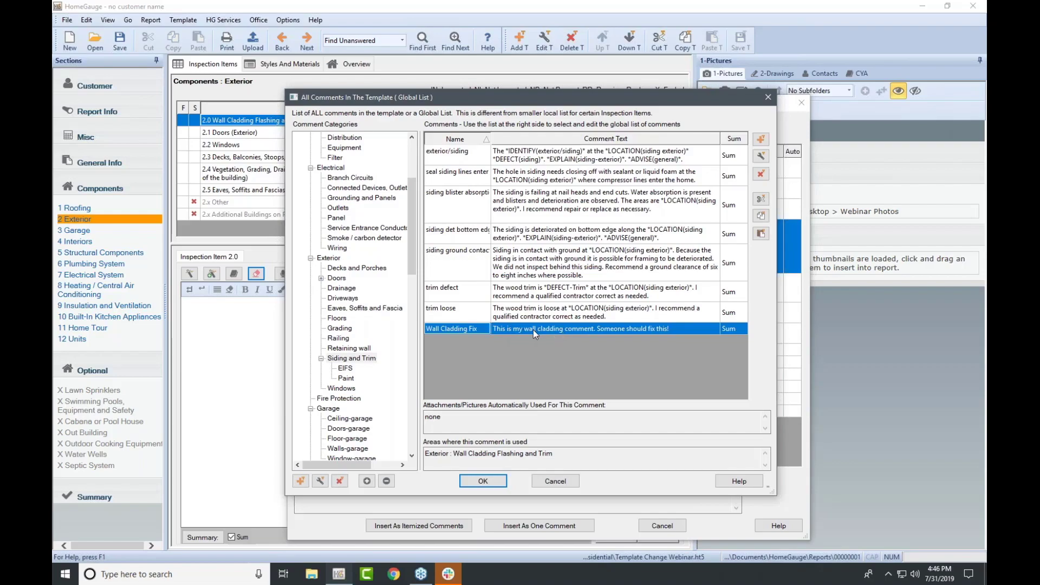
left_click(762, 155)
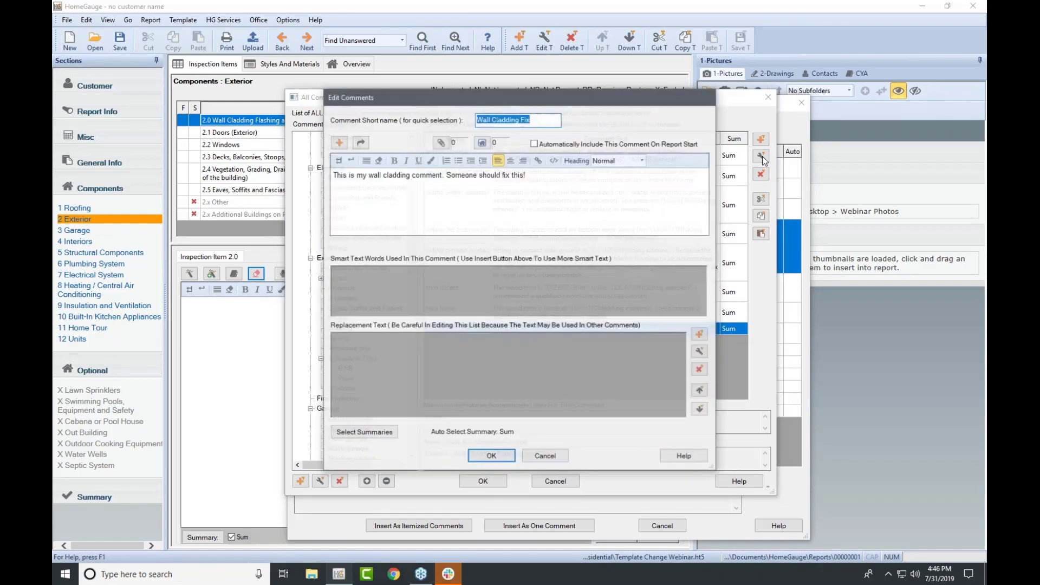
left_click(372, 178)
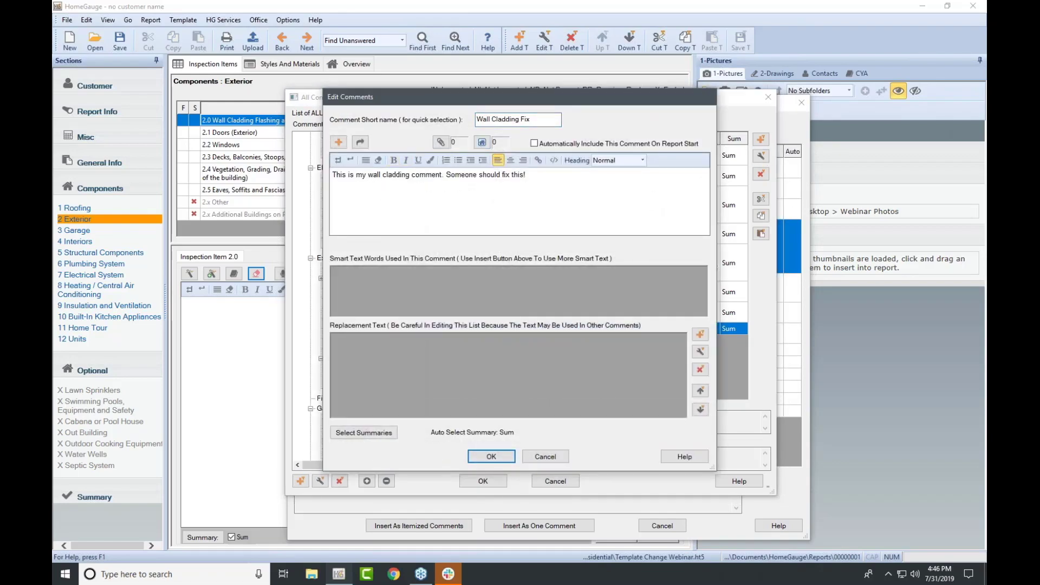
type("wood")
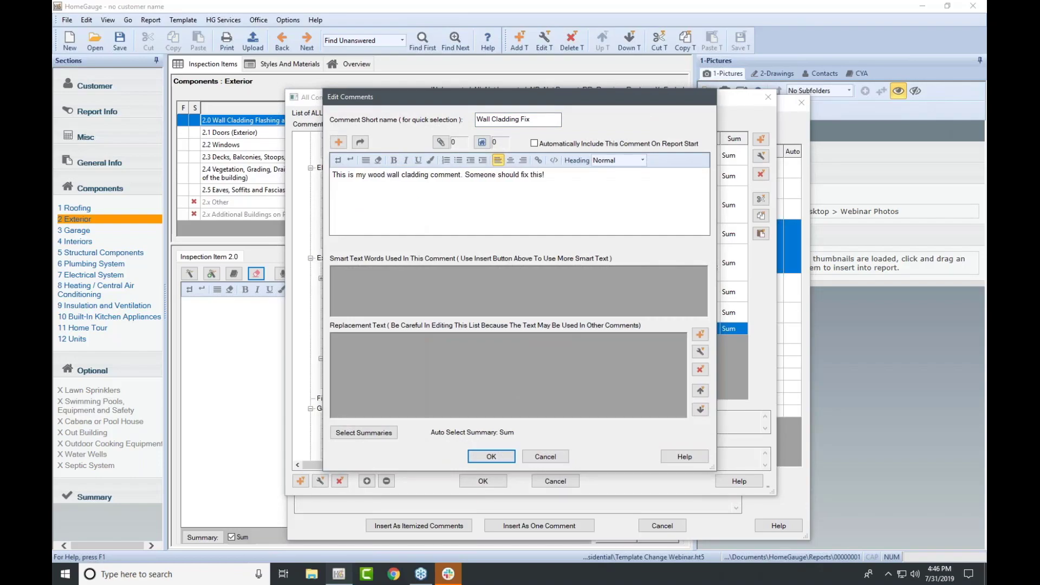
left_click(495, 456)
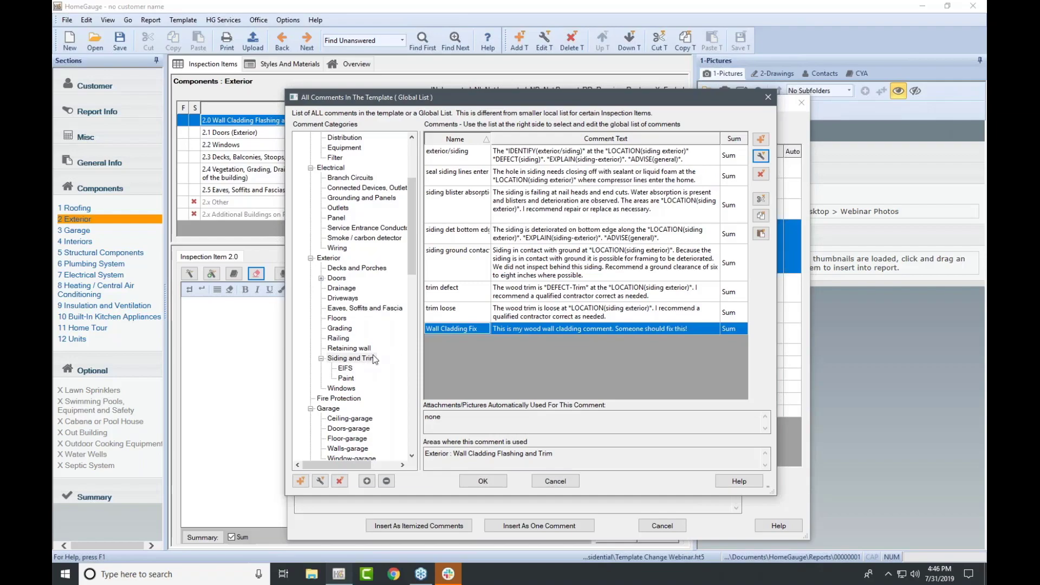
- Add a new comment category named "Wood Siding" under Siding and Trim
left_click(355, 359)
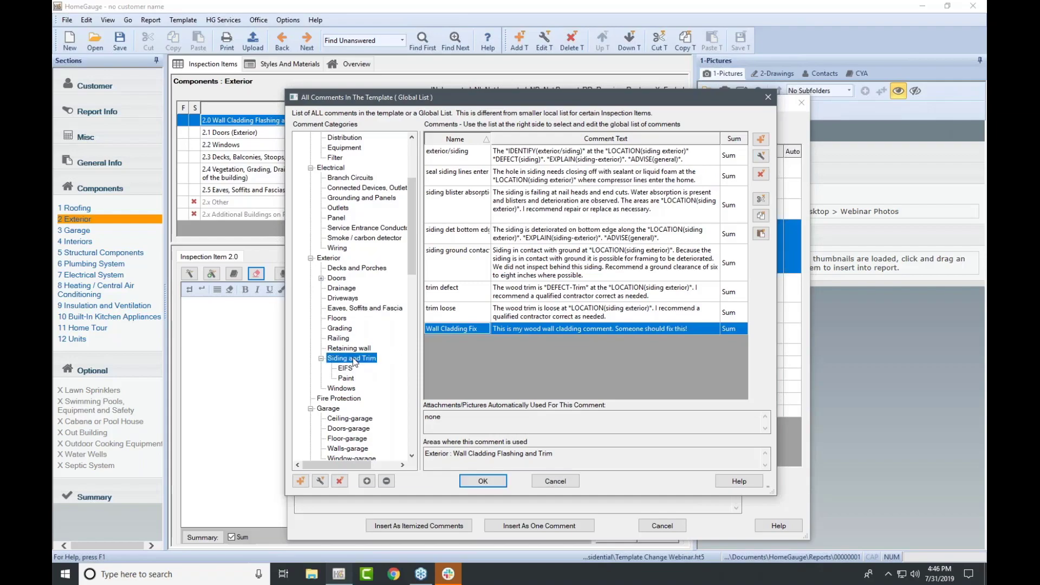
left_click(300, 481)
type("Wood Siding")
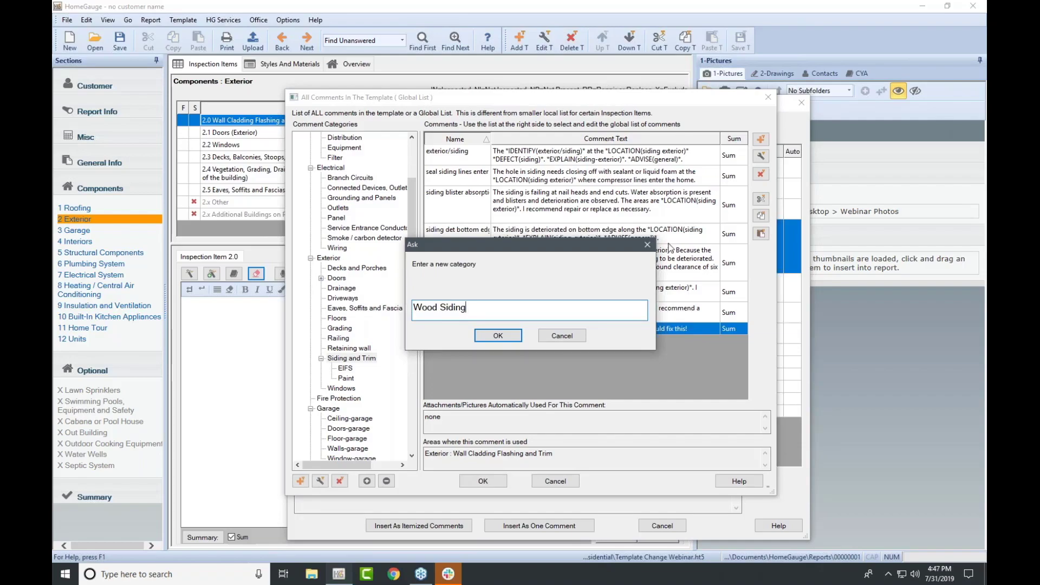
left_click(497, 336)
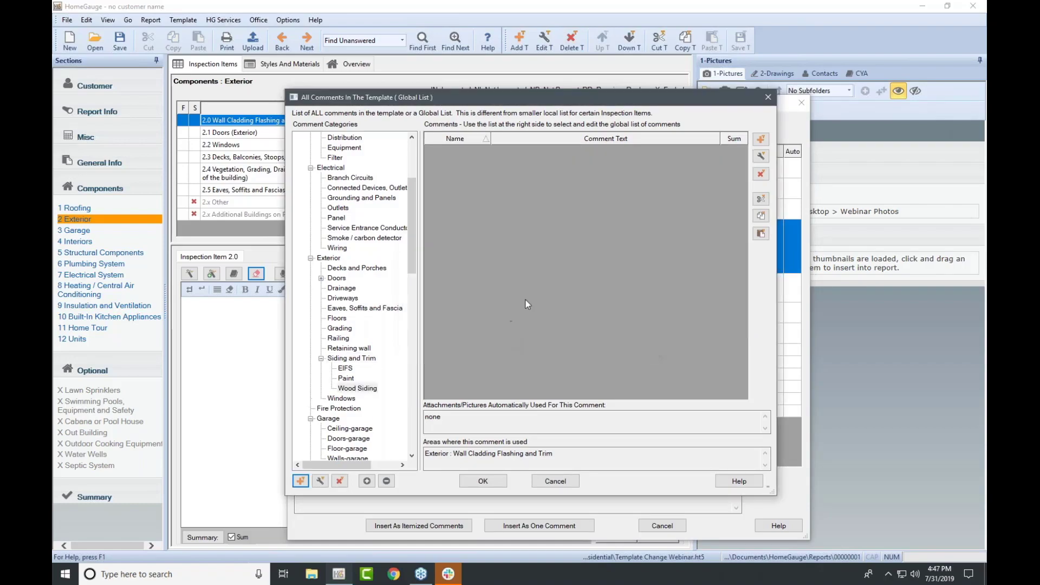
left_click(360, 391)
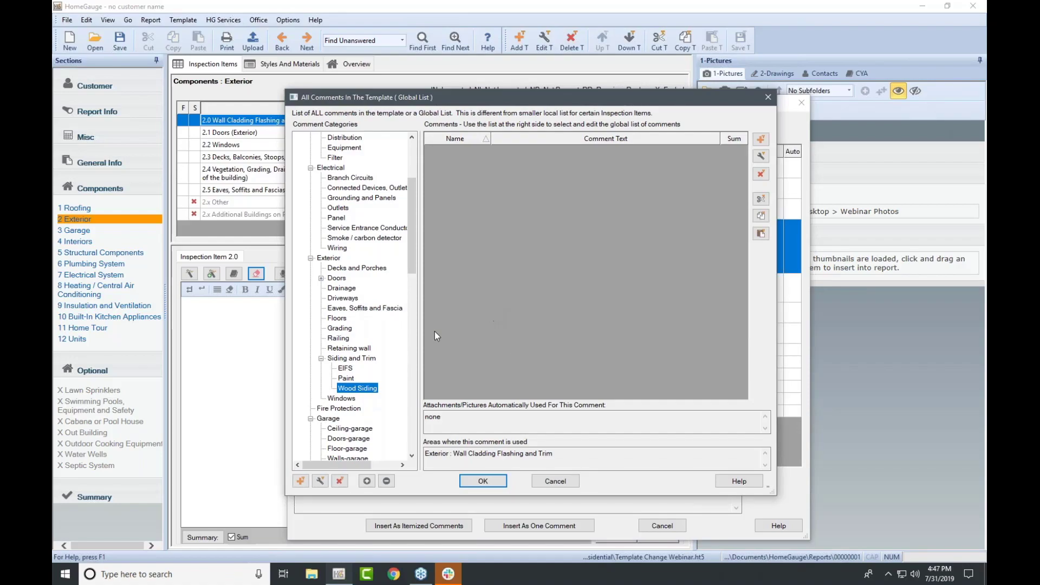
- Move the Wall Cladding Fix comment from Siding and Trim into the Wood Siding category, and accept the global list changes
left_click(344, 358)
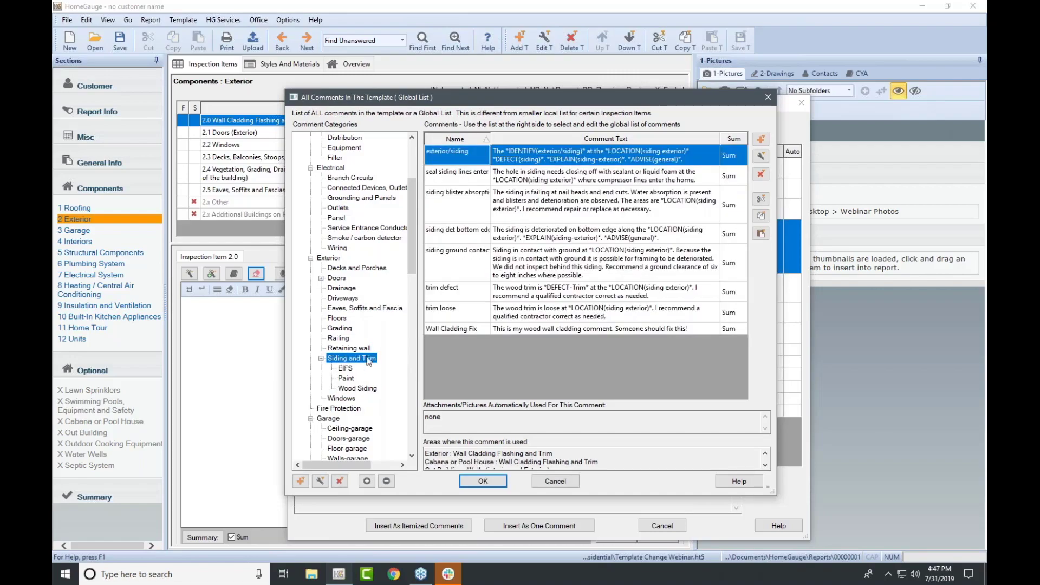
left_click(453, 327)
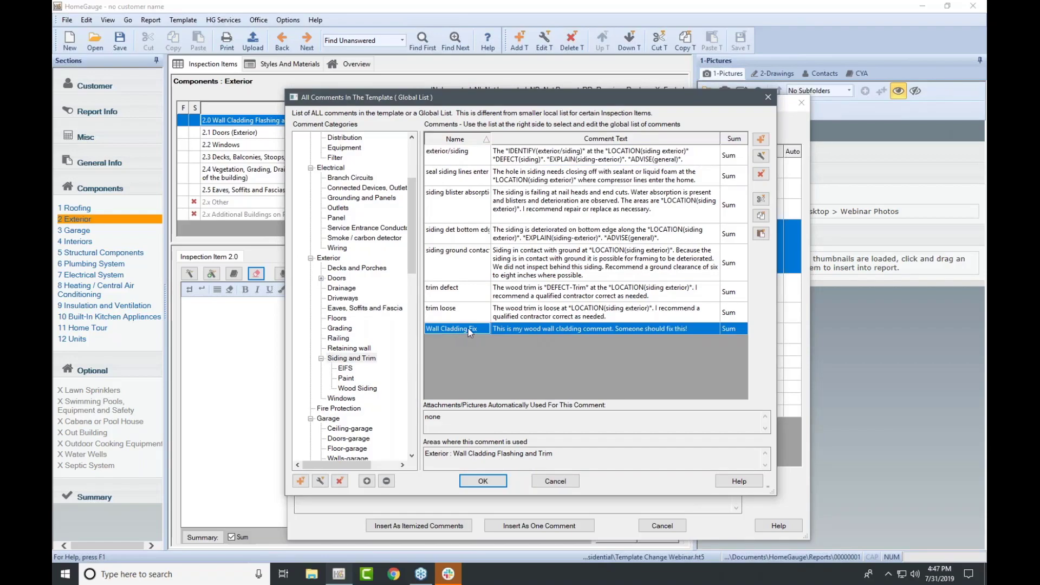
left_click_drag(469, 332, 350, 391)
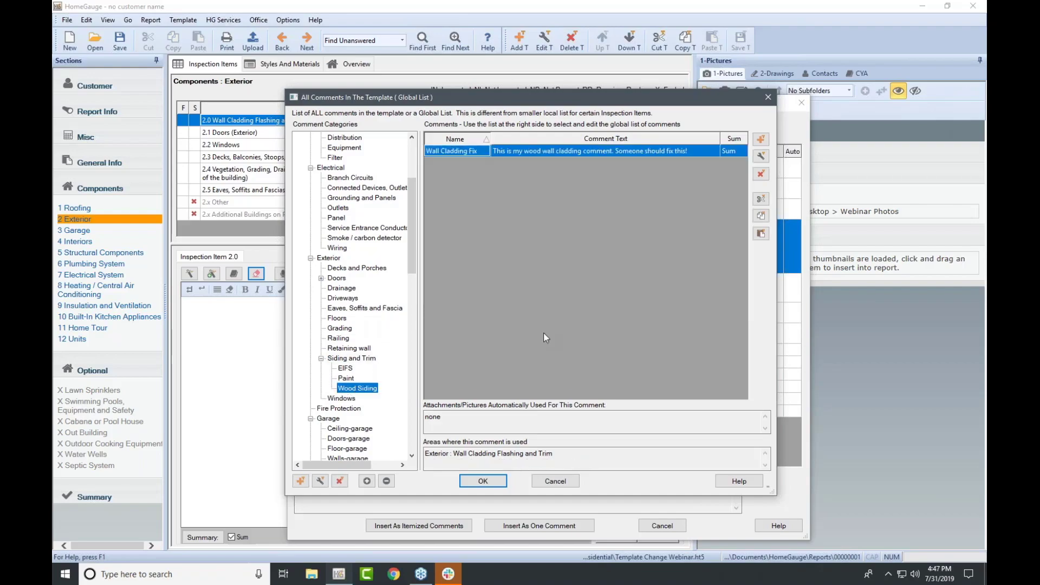
left_click(483, 481)
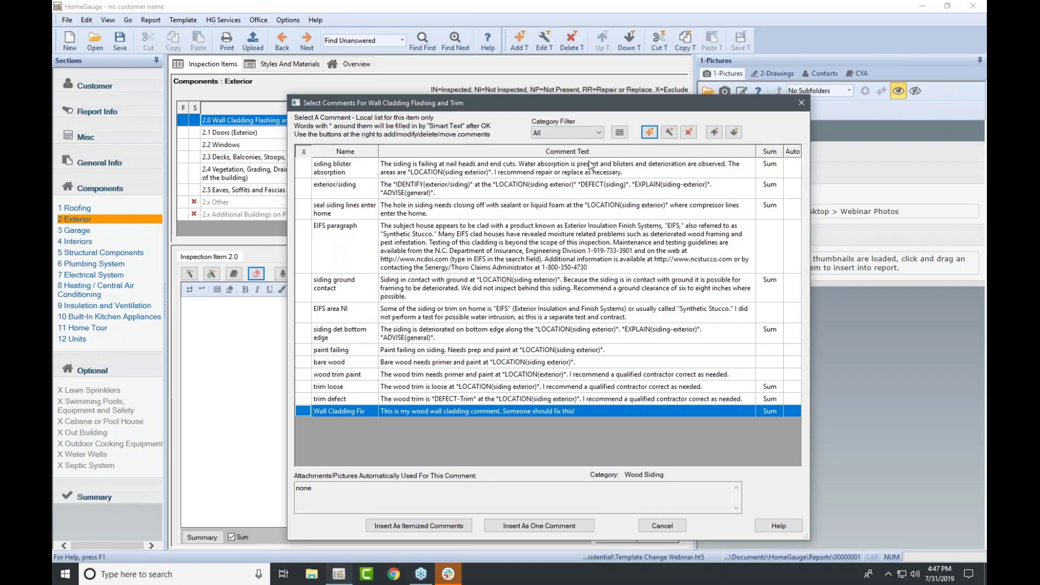
- Insert the Wall Cladding Fix comment from the Wood Siding category into item 2.0 as one comment, and save the template
left_click(599, 133)
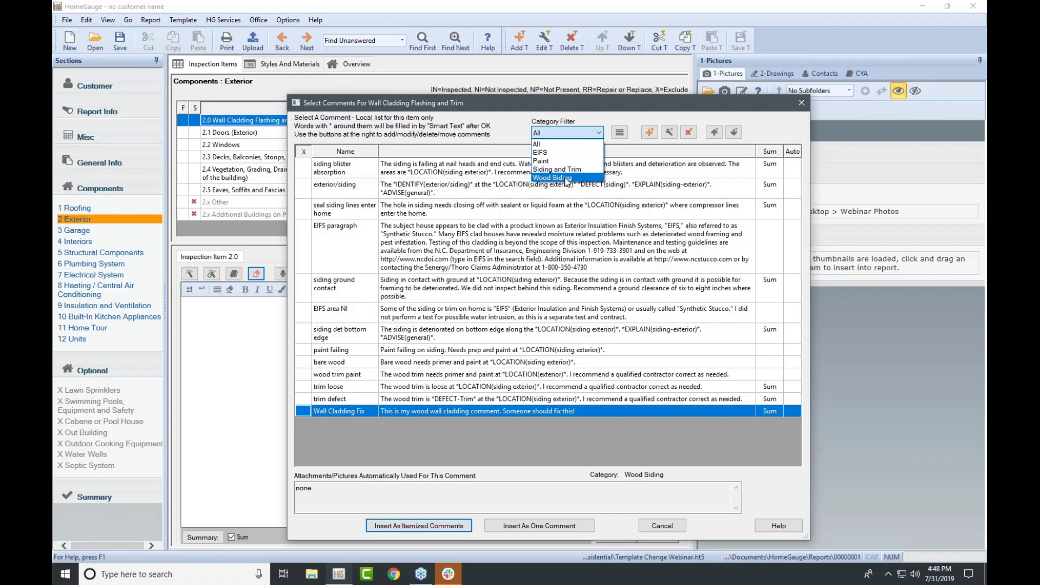
left_click(567, 178)
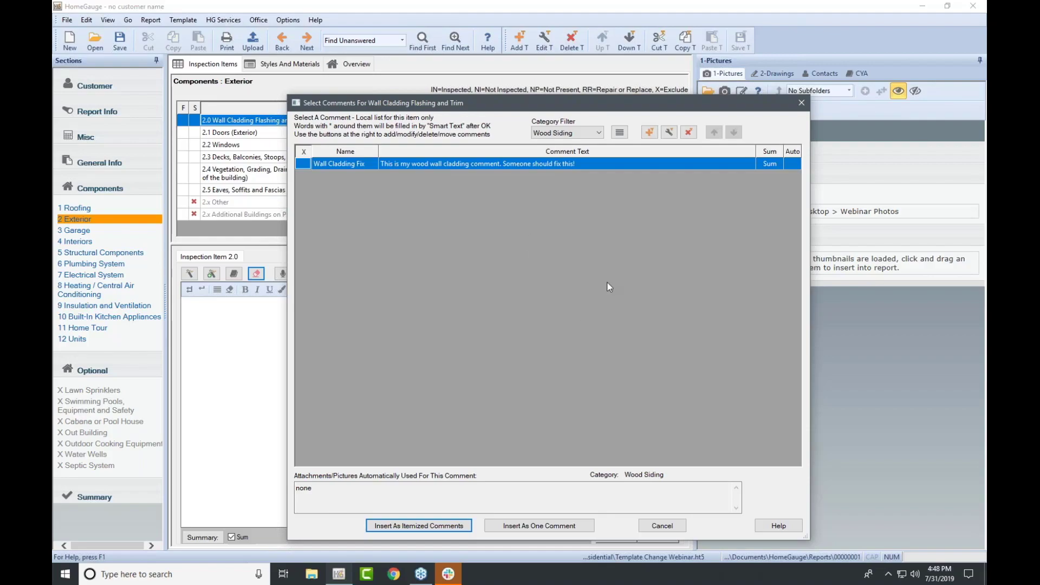
left_click(303, 164)
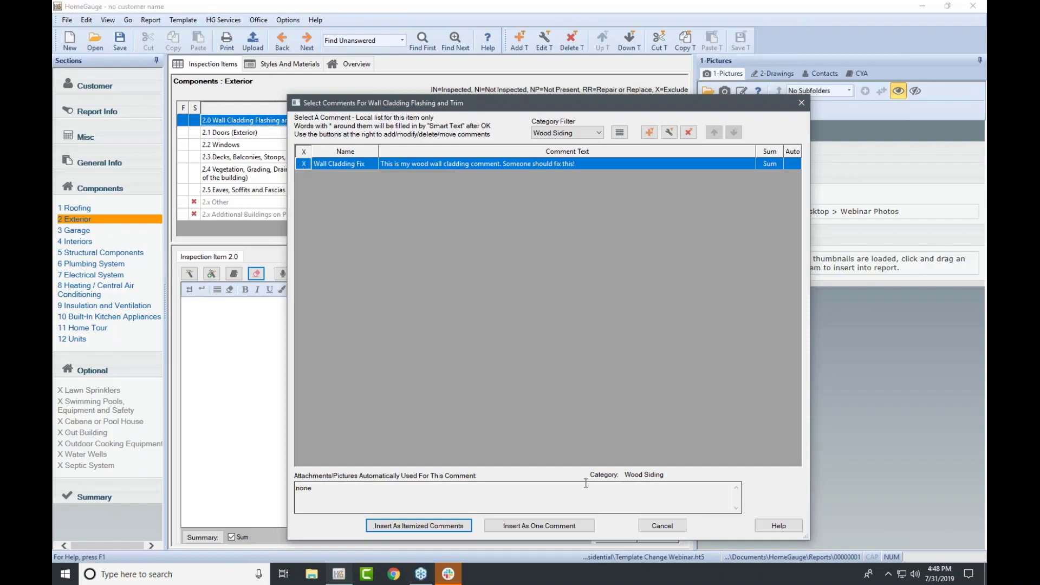
left_click(539, 525)
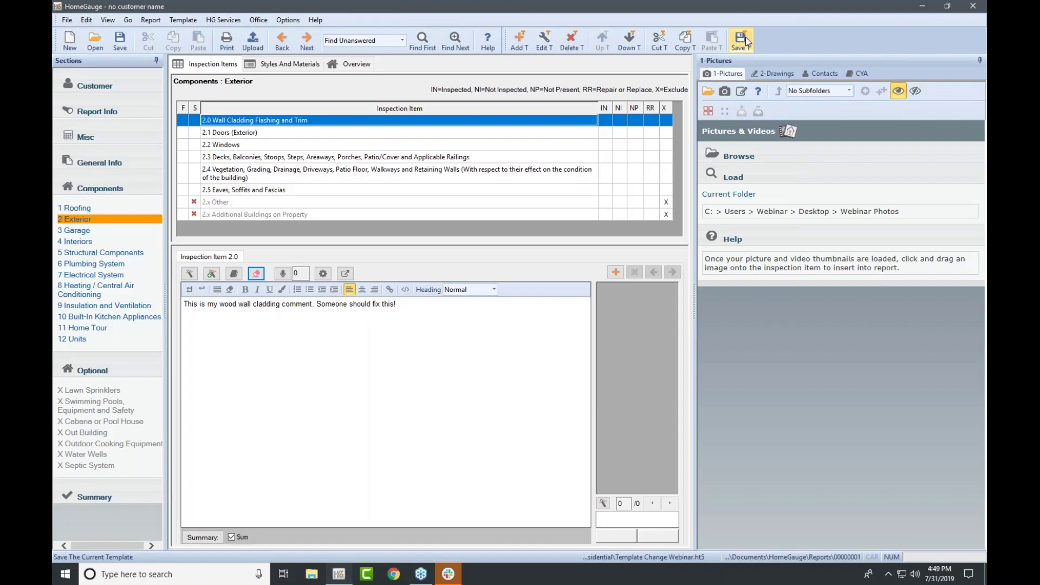
left_click(740, 39)
- Open the template's global comment list and review the Appliances, Cooling Distribution and Cooling Filter categories
left_click(183, 20)
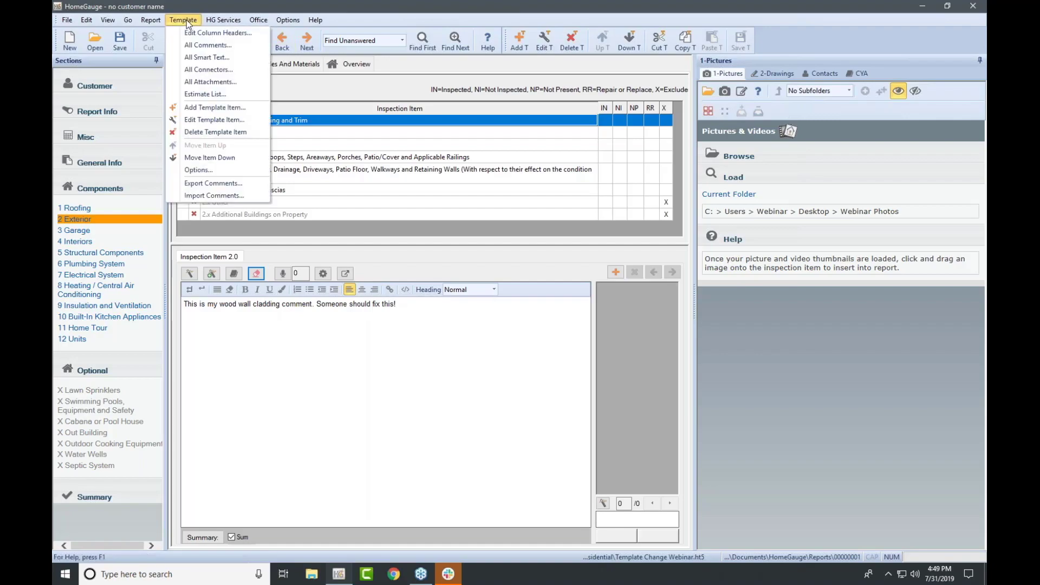
left_click(202, 46)
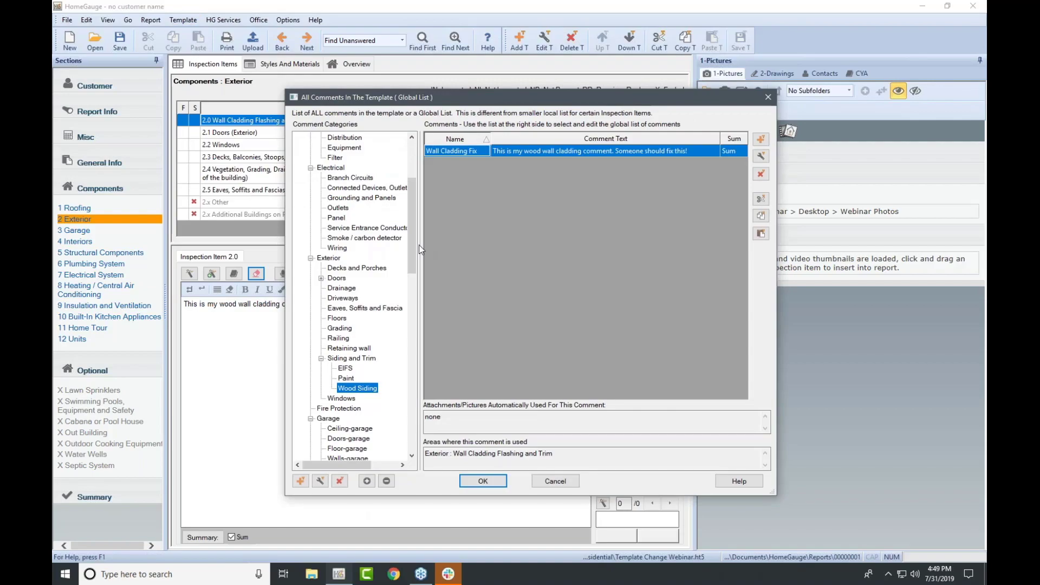
scroll(333, 174, "up", 4)
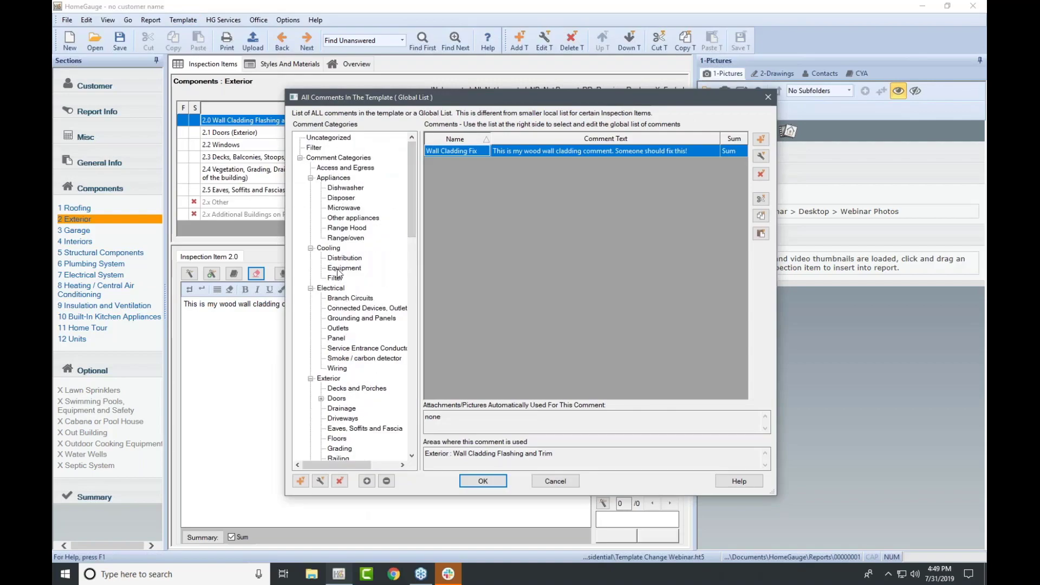
scroll(413, 212, "down", 1)
scroll(413, 211, "up", 1)
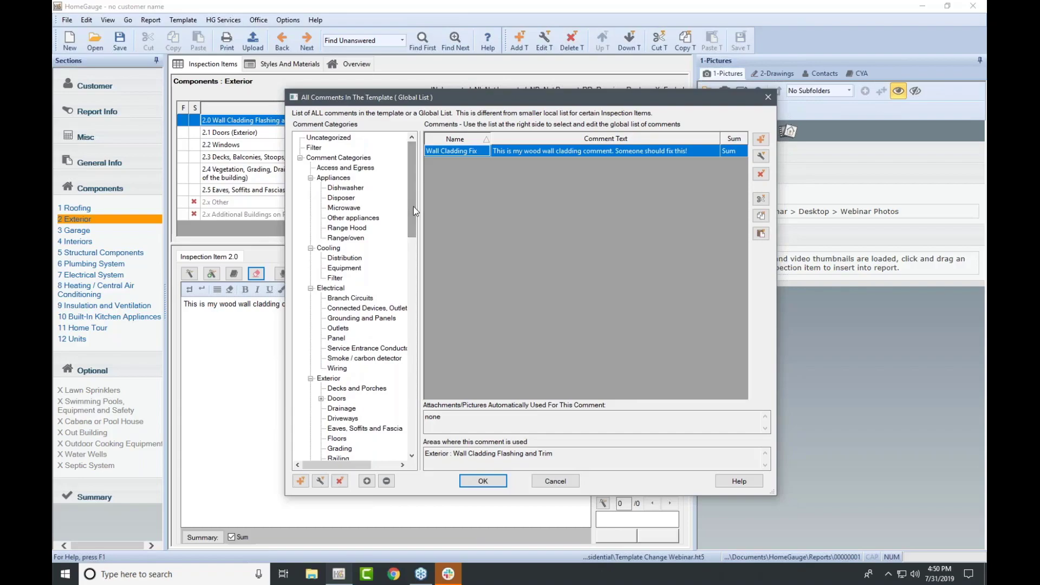
left_click(333, 177)
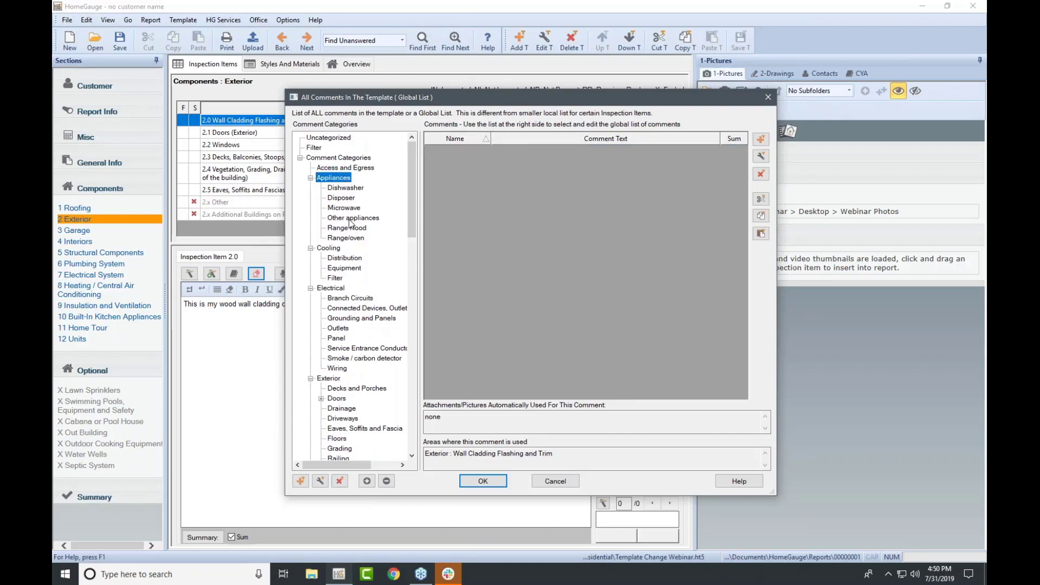
left_click_drag(410, 221, 410, 238)
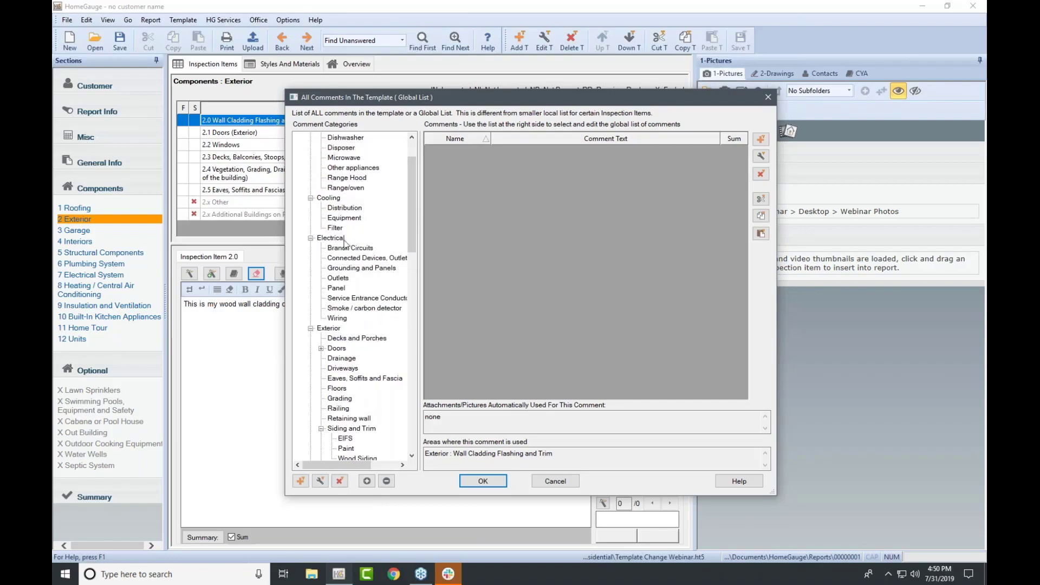
left_click(352, 210)
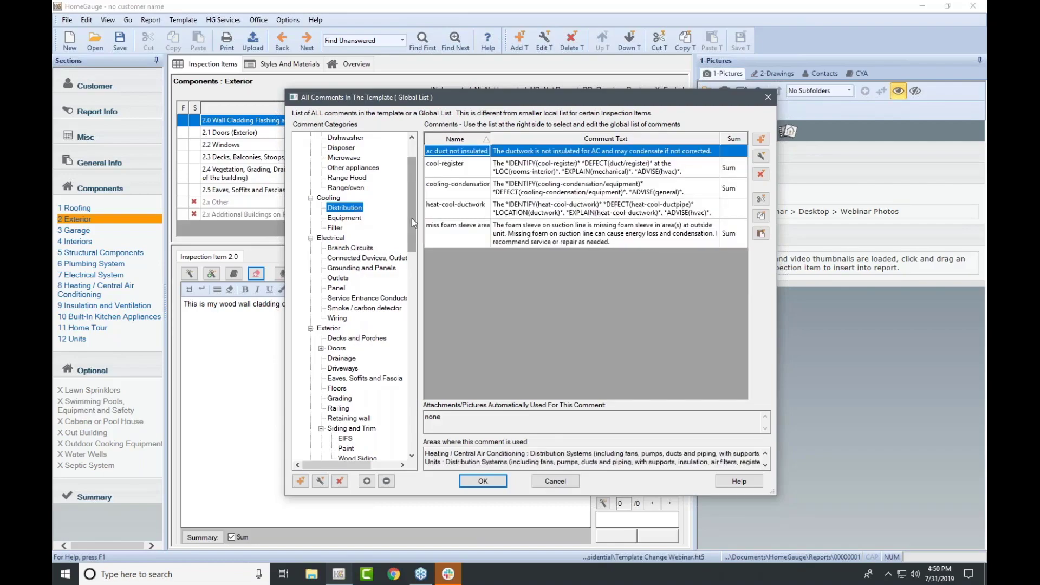
left_click_drag(412, 219, 411, 224)
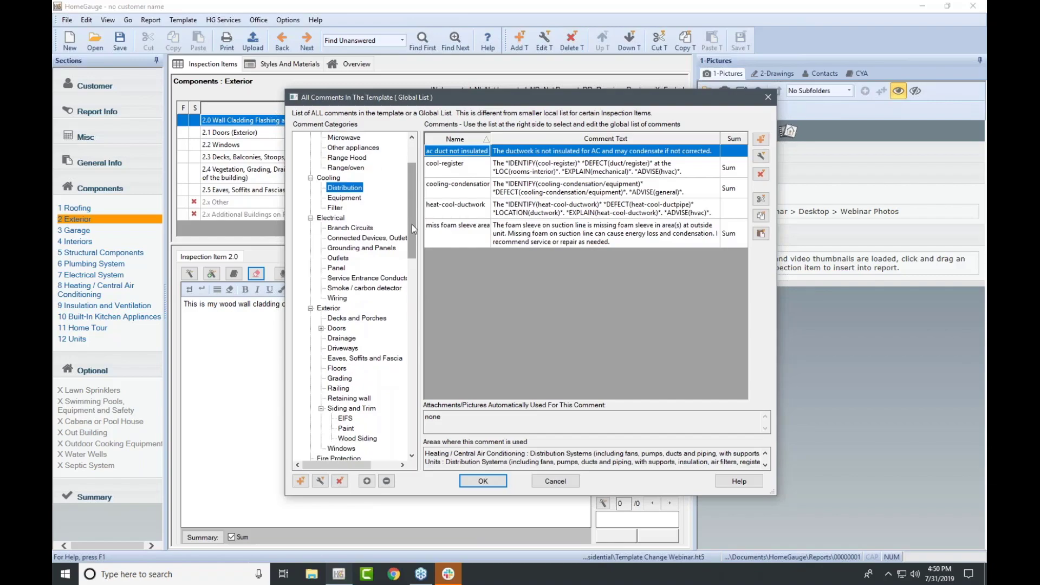
left_click(335, 209)
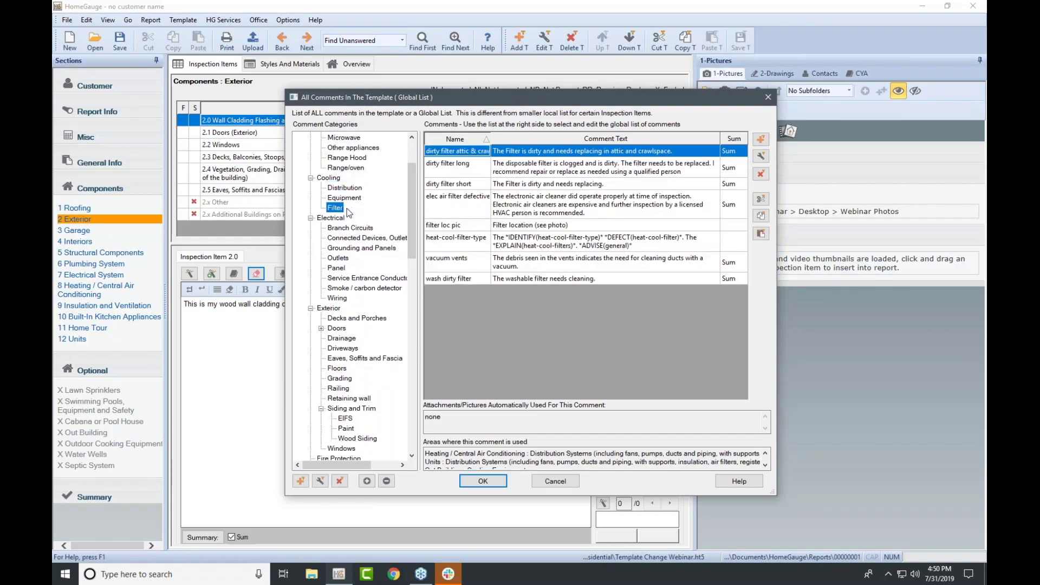
left_click_drag(411, 220, 411, 229)
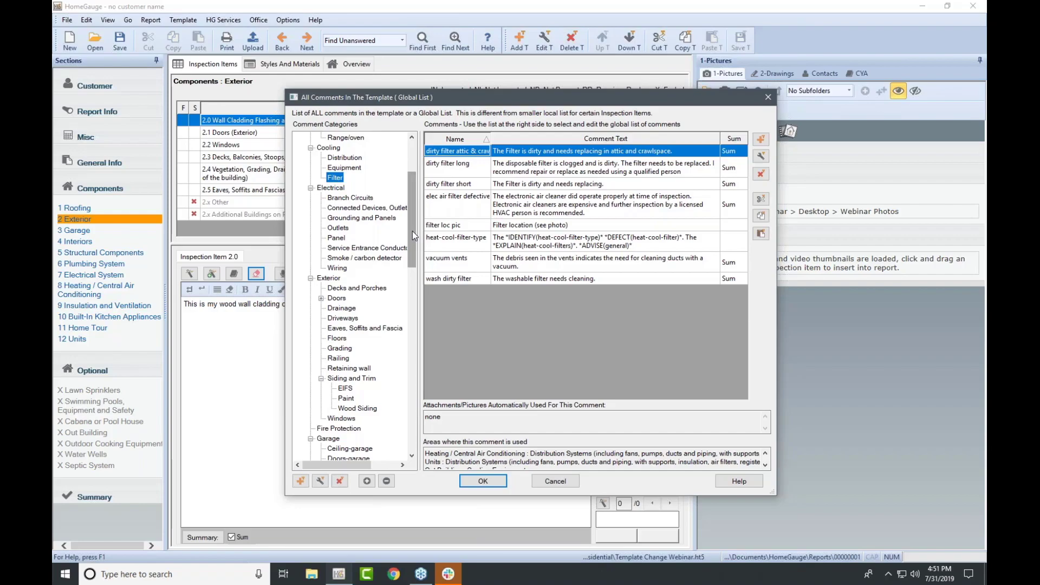
- Review the Electrical Wiring and Uncategorized comments, and close the global comment list
left_click(342, 269)
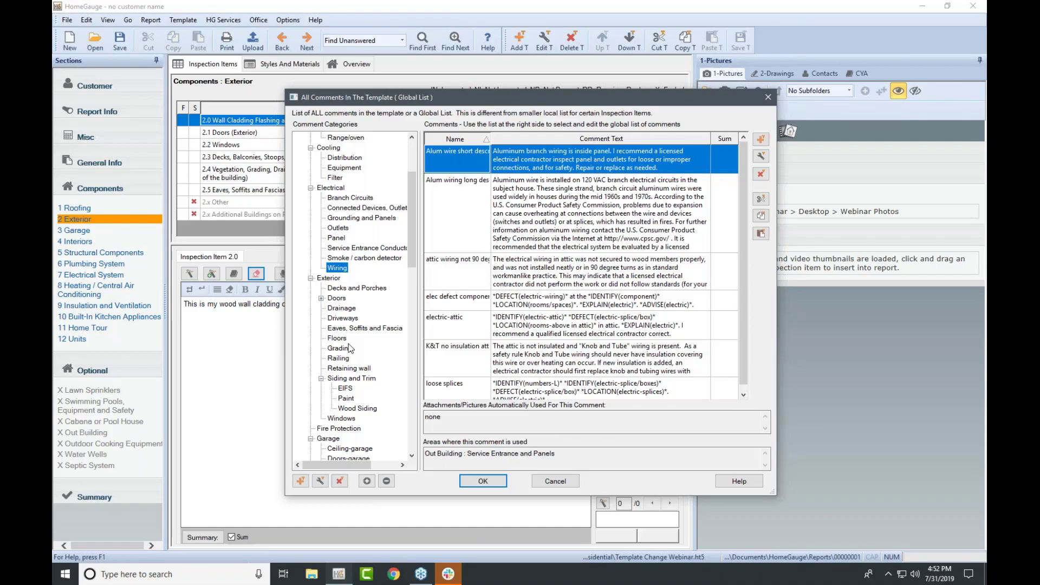
scroll(350, 349, "up", 4)
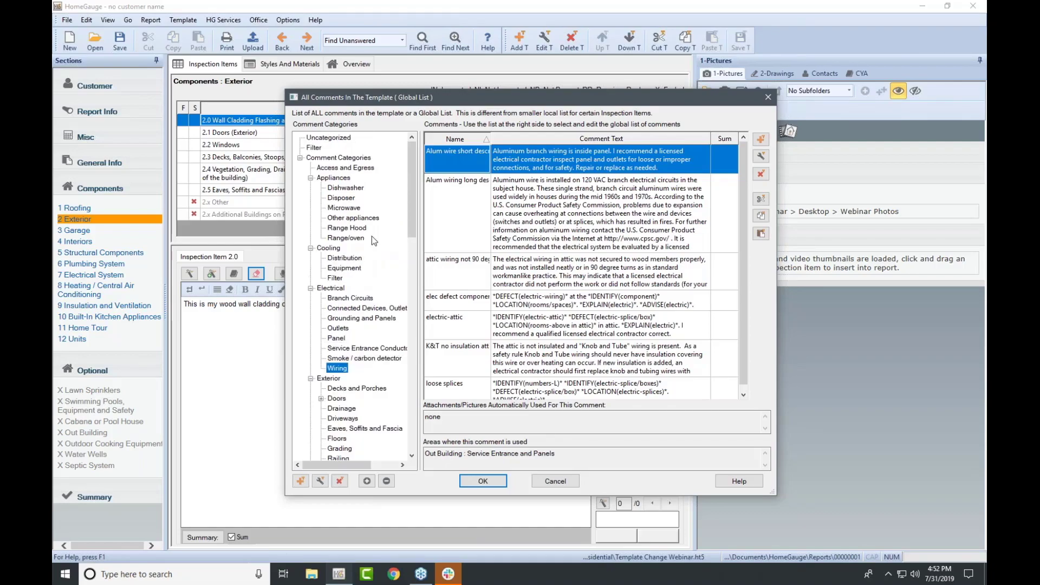
left_click(341, 139)
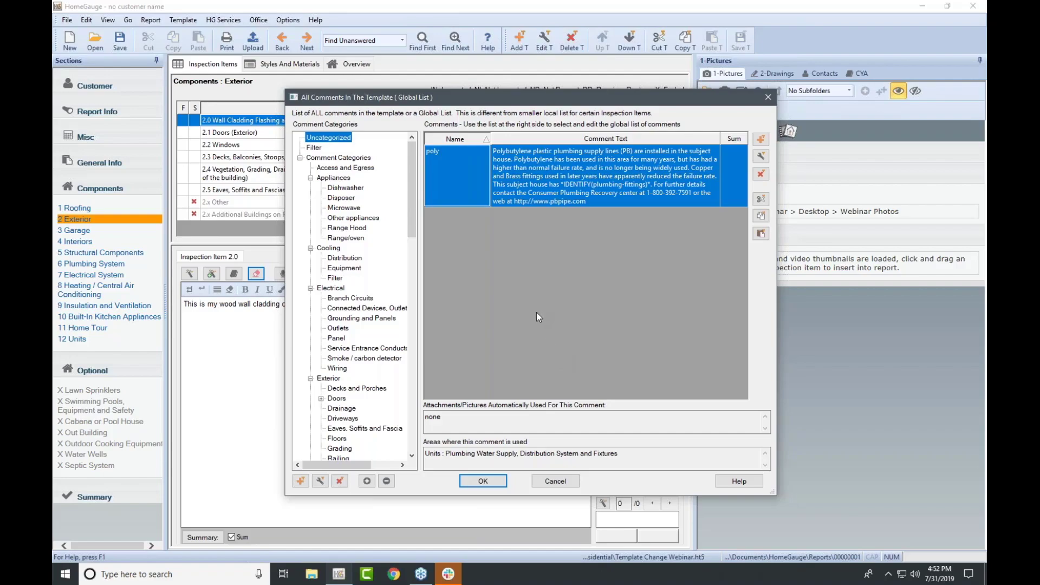
key("Escape")
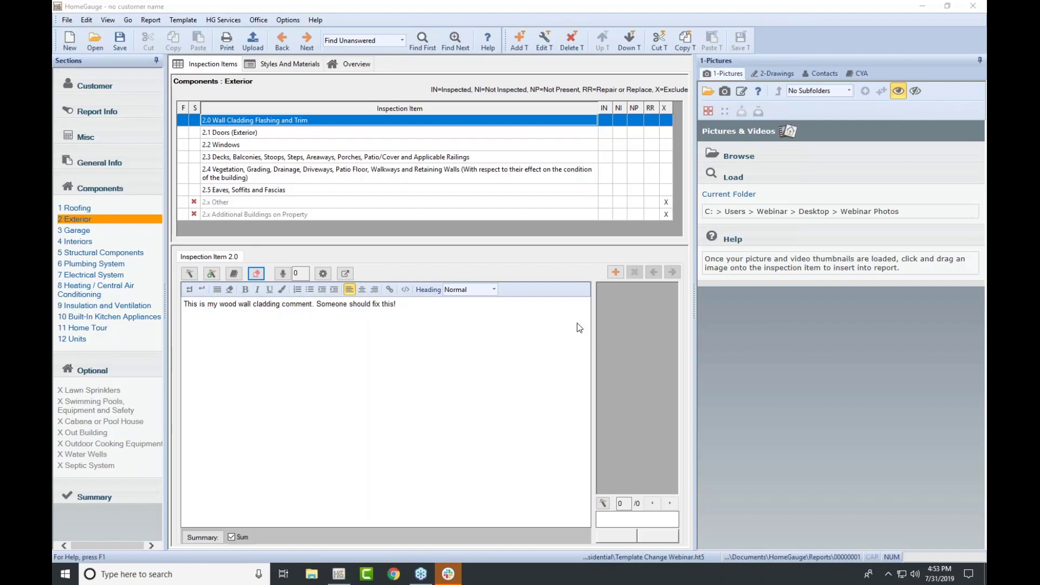
- Load the pictures from the Webinar Photos folder on the Desktop, and save the report
left_click(758, 161)
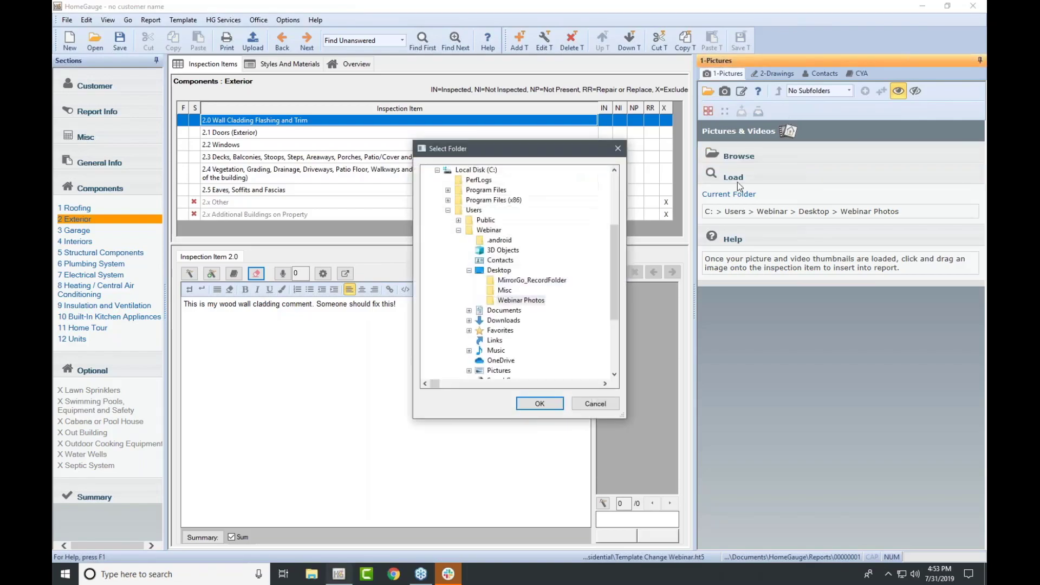
left_click(539, 404)
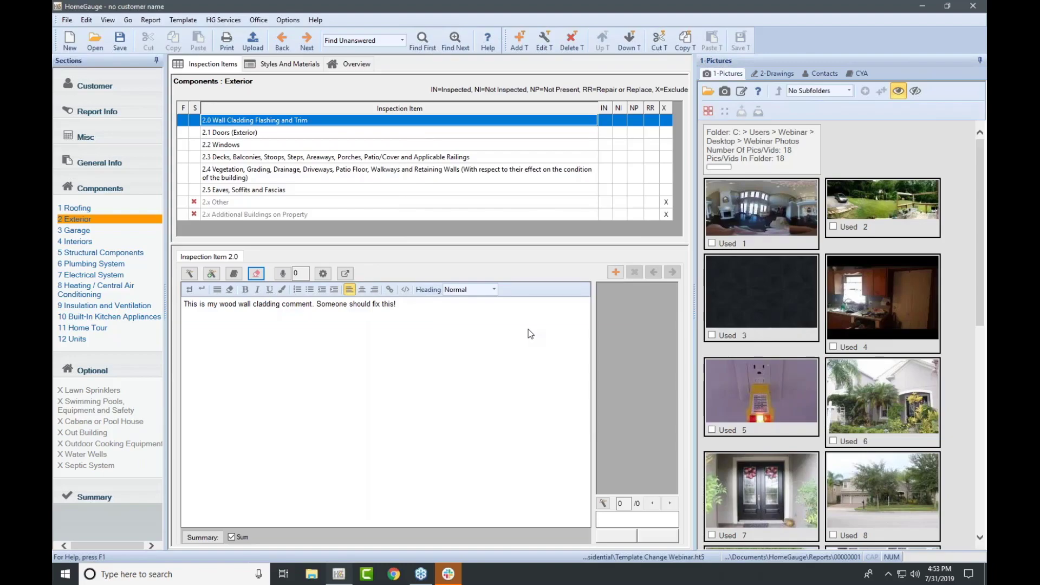
key("ctrl+s")
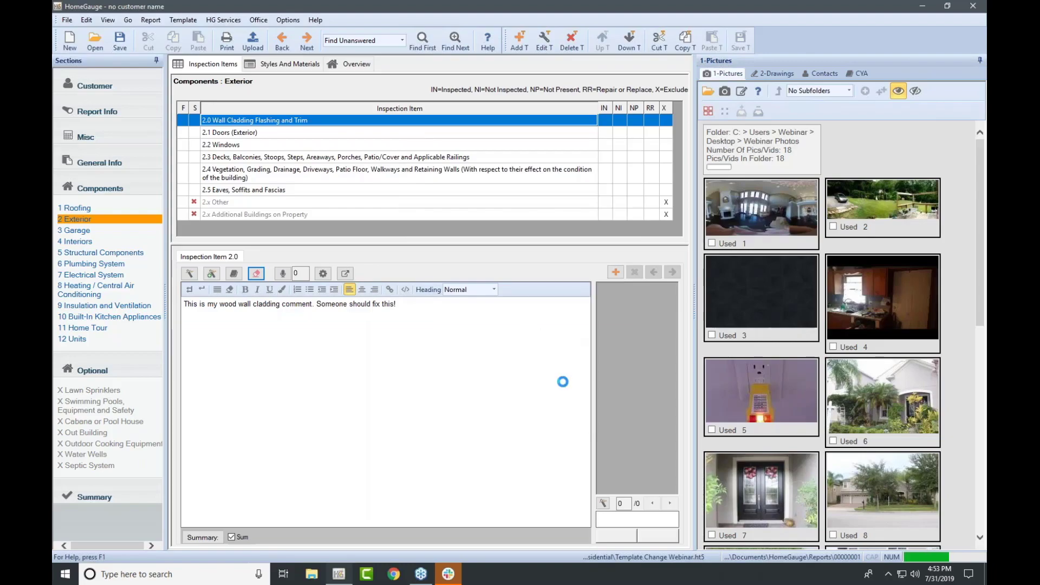
- Open the outlet tester picture for editing under Electrical System item 7.3 Connected Devices and Fixtures, and set its size to X-Large
left_click(92, 274)
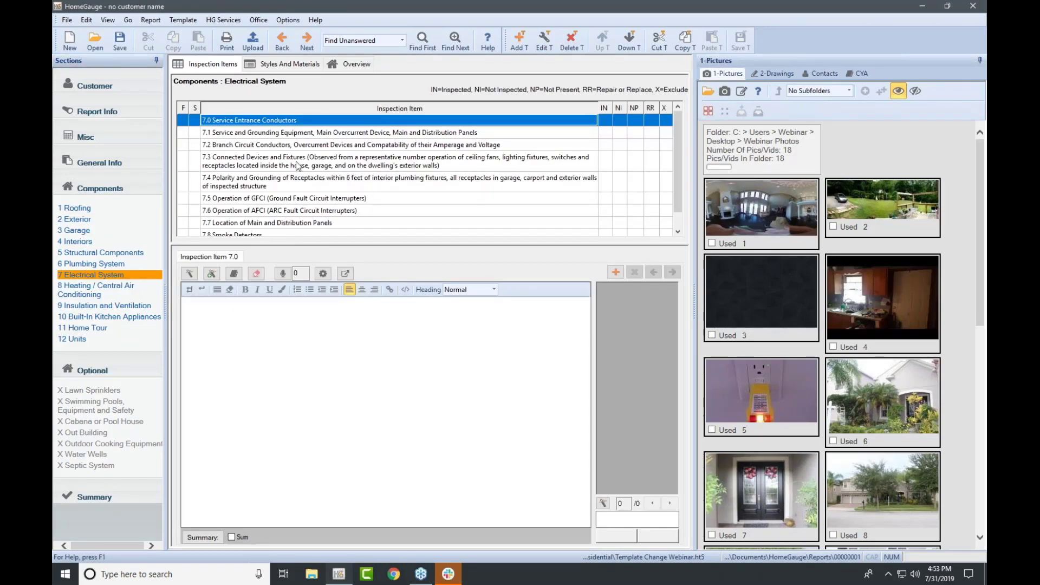
left_click(299, 167)
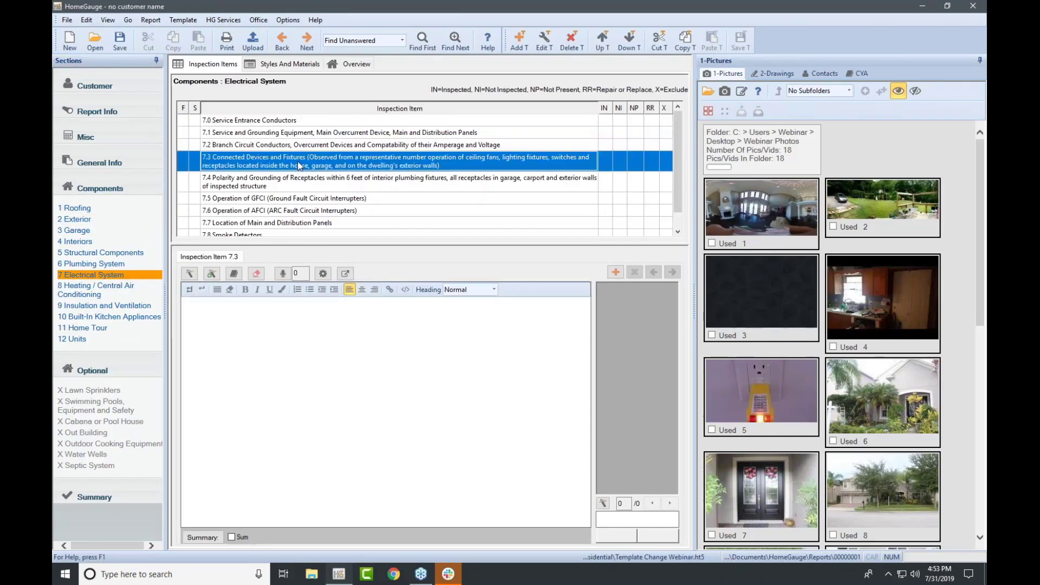
left_click(759, 400)
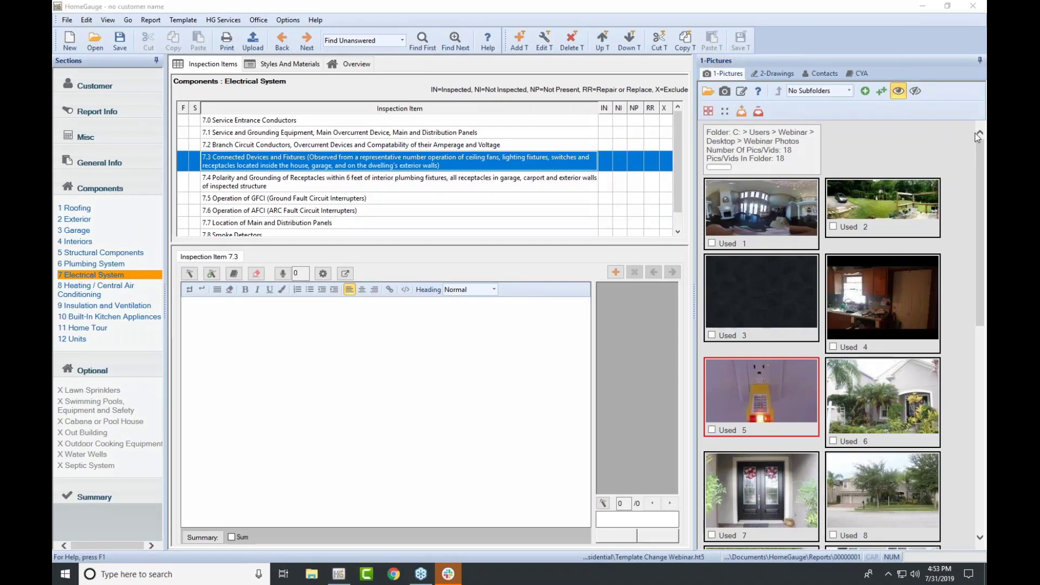
left_click(762, 384)
double_click(762, 383)
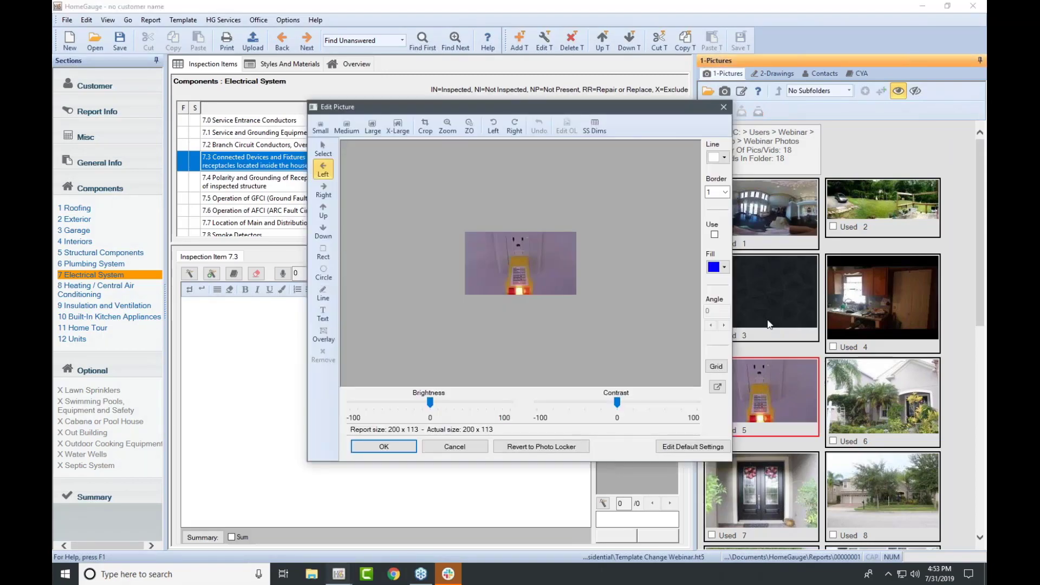
left_click(398, 127)
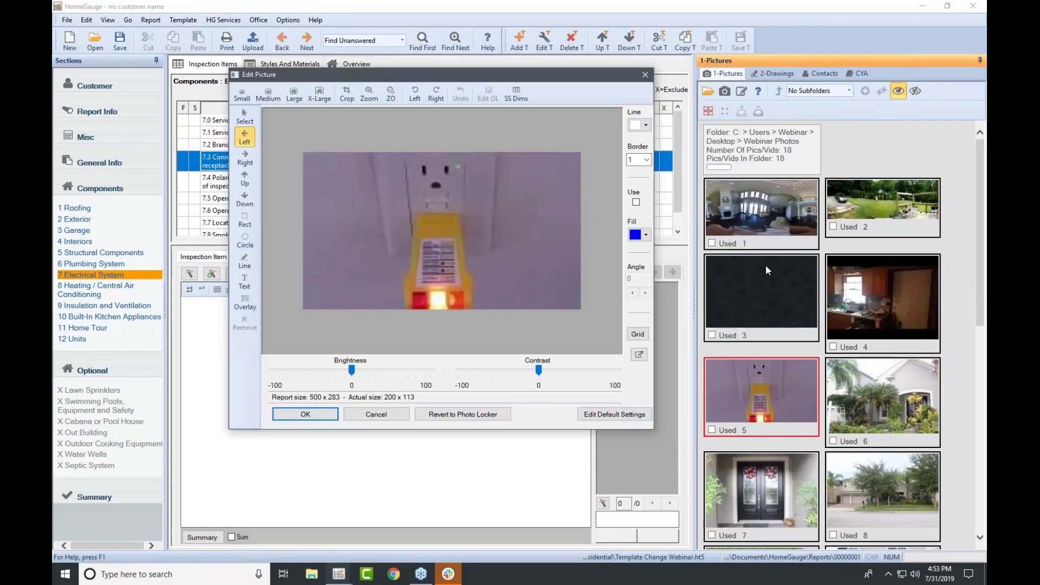
left_click(980, 136)
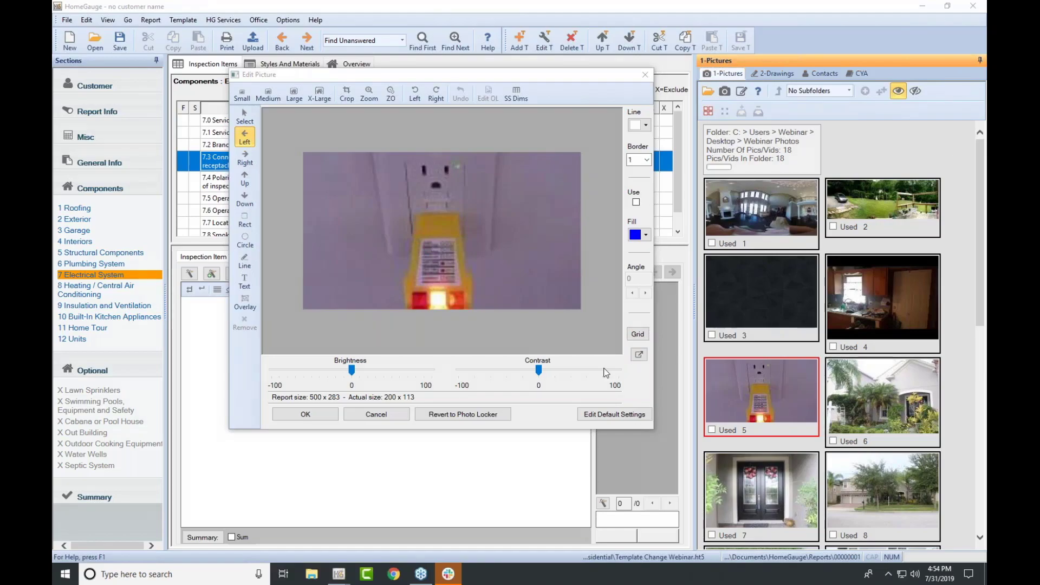
- Open the item's comment editor from the picture editor and enter "This is my new comment about outlets."
left_click(639, 354)
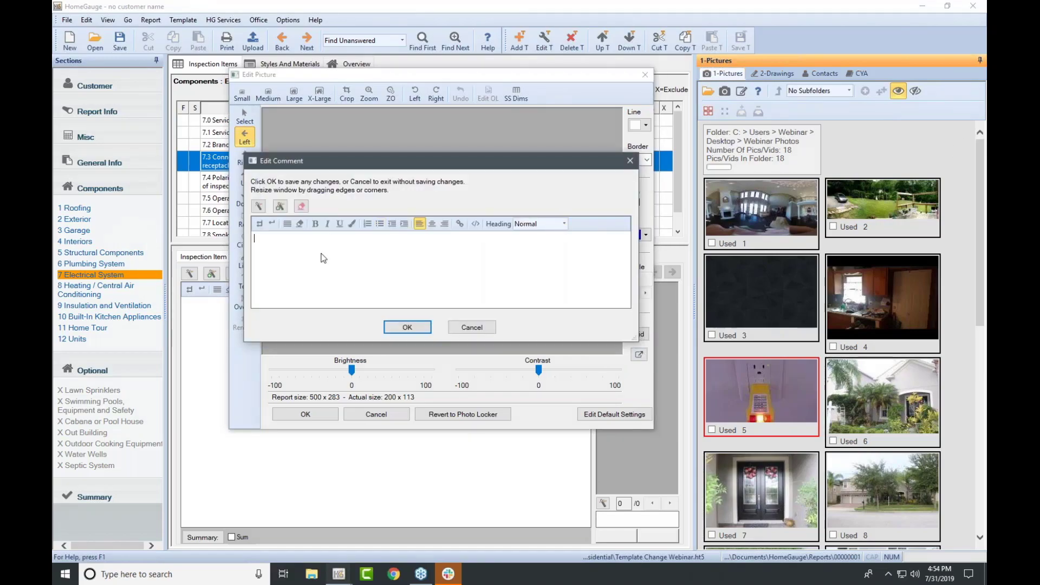
type("This is my new com")
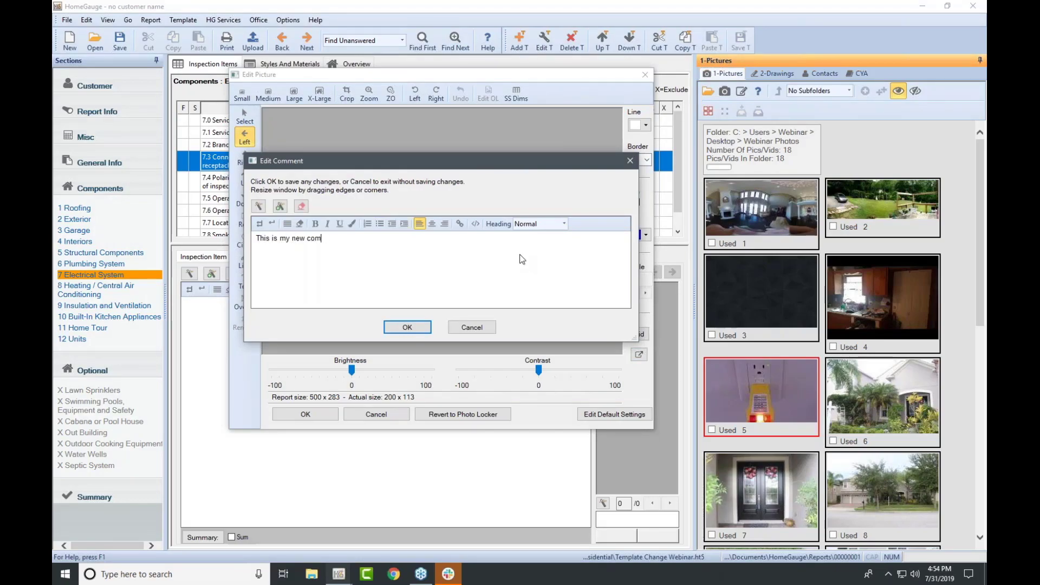
type("ment about outlets.")
- Quick-add the comment to the template as "Outlet" in the Electrical Outlets category, and accept the comment edit
left_click(280, 206)
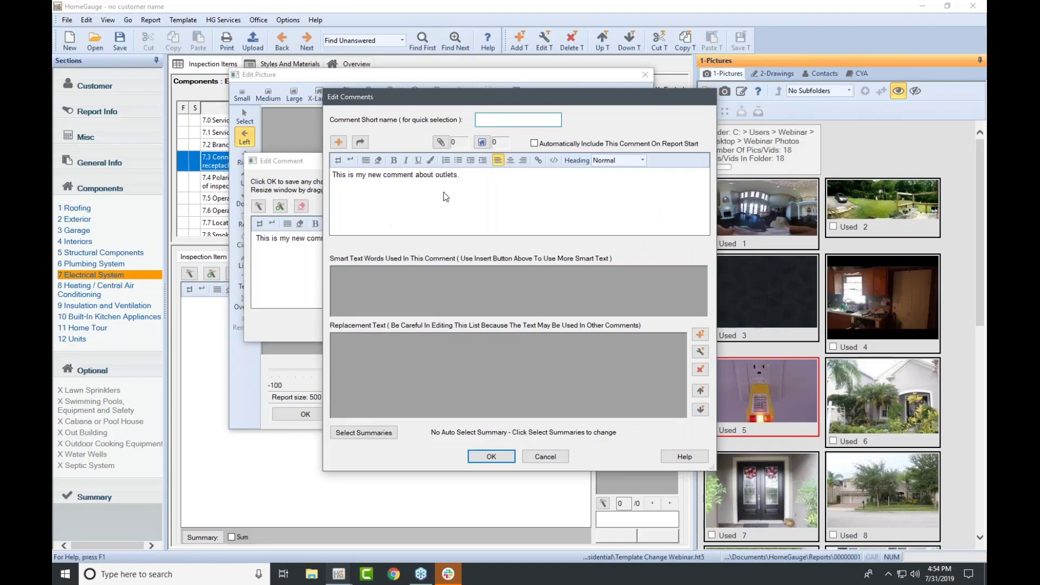
left_click(493, 122)
type("Outlet")
left_click(484, 456)
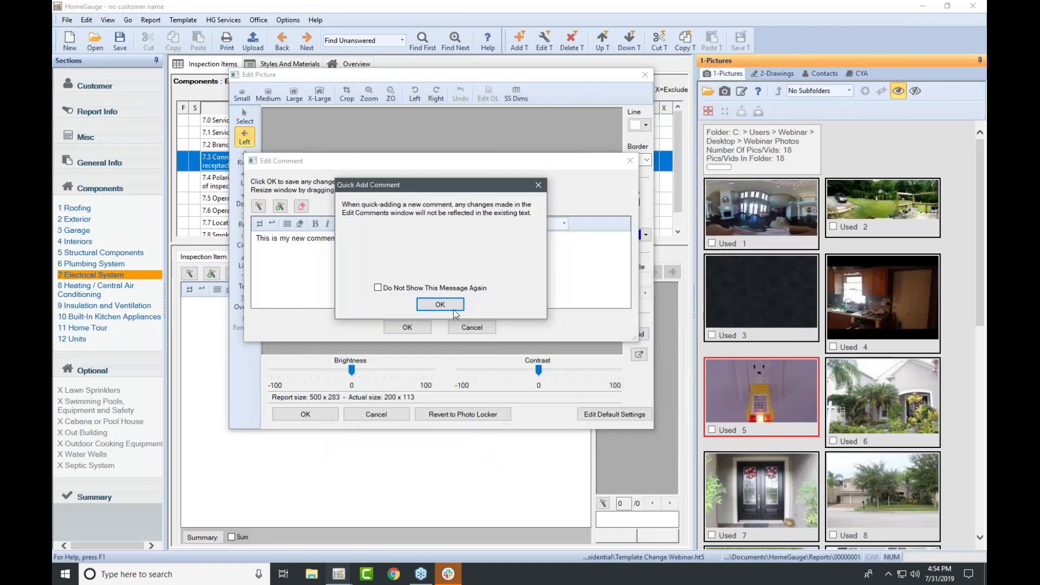
left_click(454, 309)
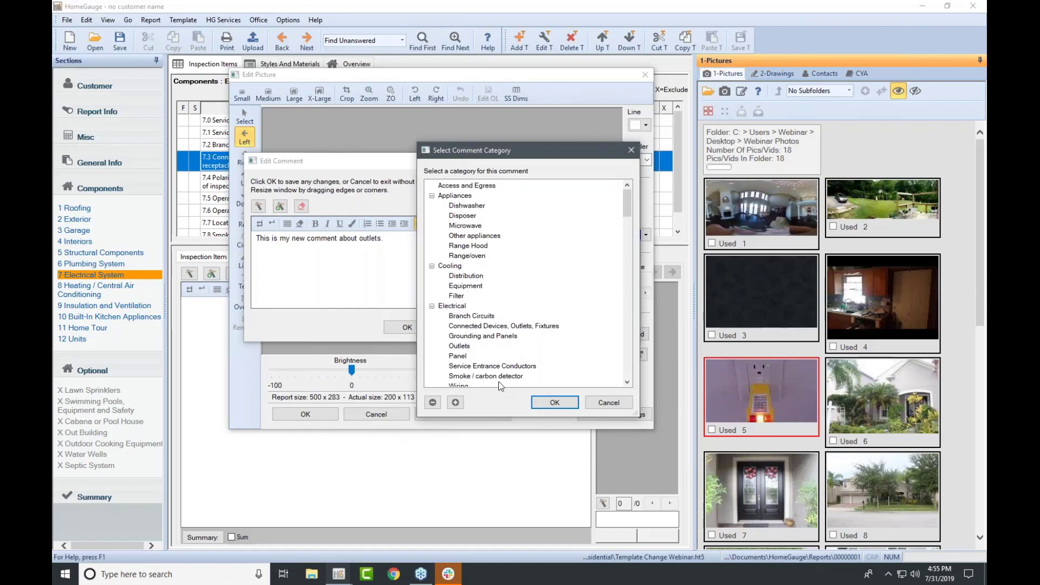
scroll(481, 323, "down", 1)
left_click(469, 318)
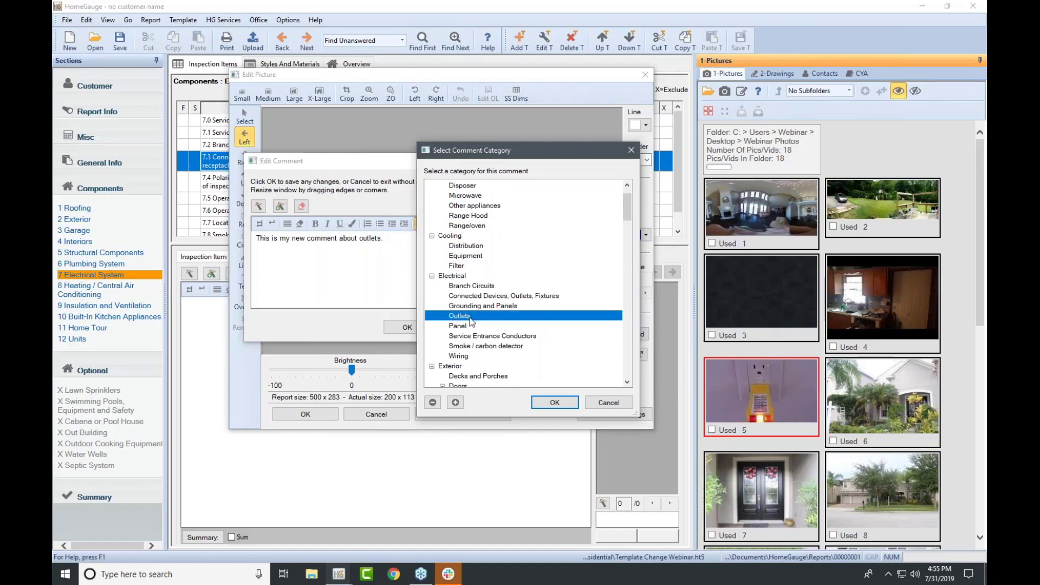
left_click(554, 402)
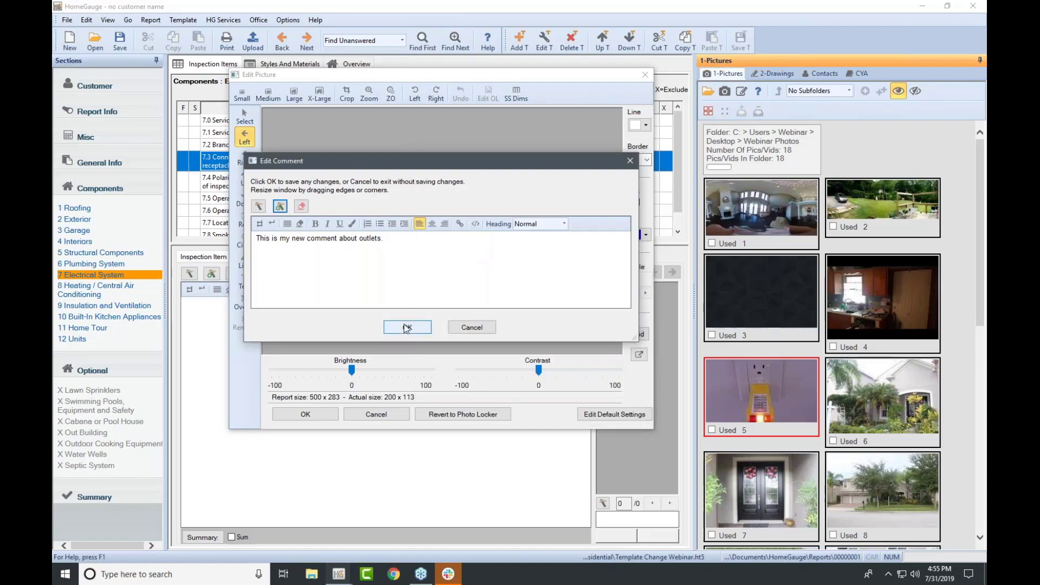
left_click(407, 327)
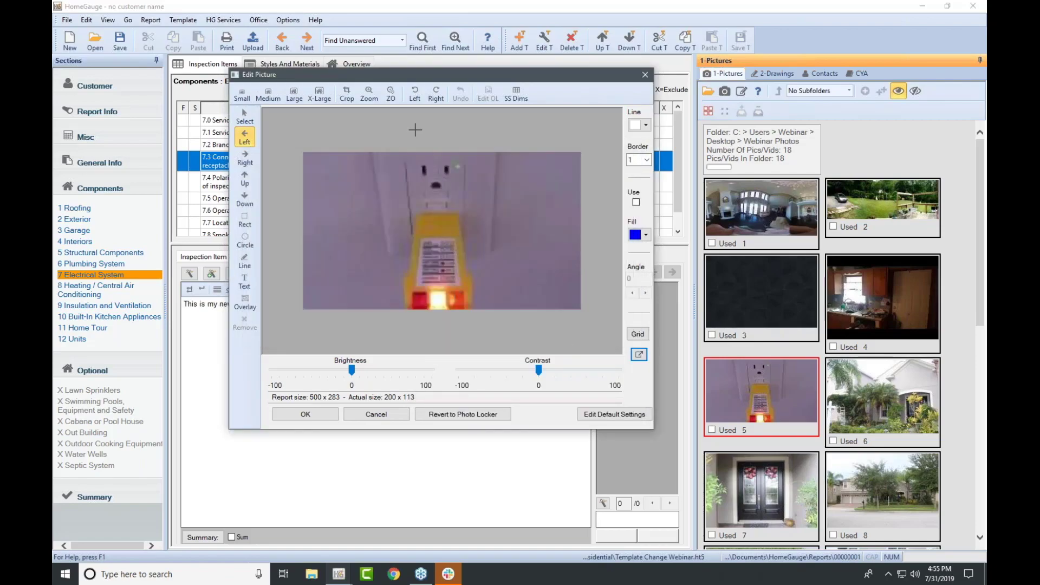
- Accept the outlet tester picture edit for item 7.3 Connected Devices and Fixtures, and save the template
left_click_drag(475, 75, 663, 79)
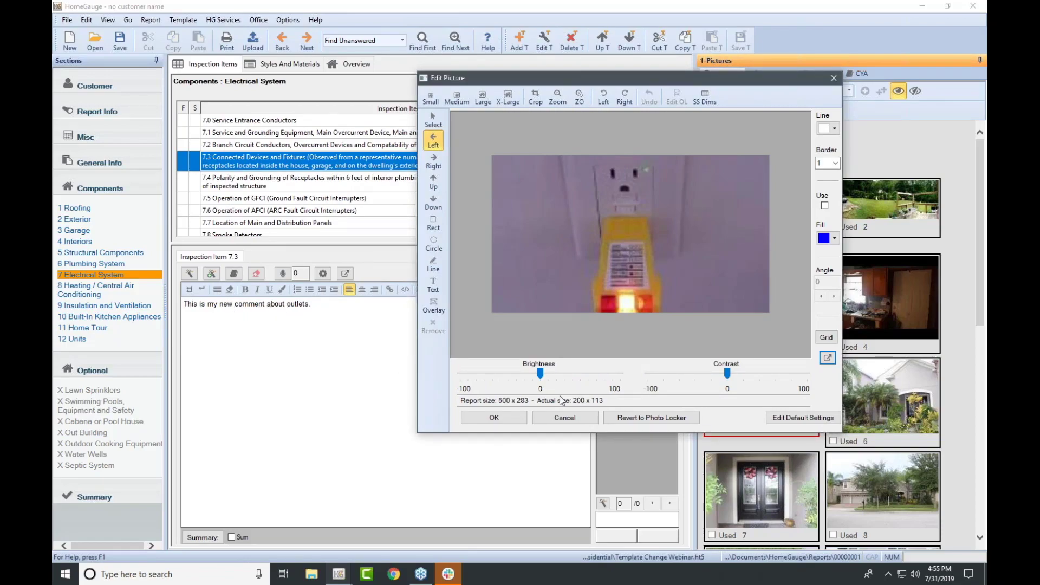
left_click(497, 418)
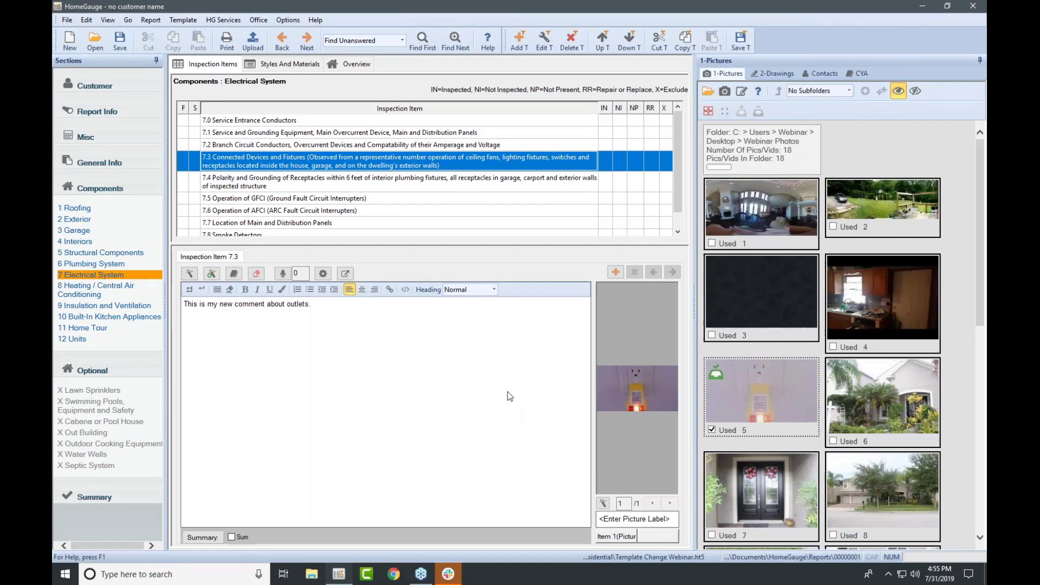
left_click(745, 35)
- Enter "Test all carbon monoxide detectors upon moving into the home." as the comment for Electrical System item 7.9 Carbon Monoxide Detectors
left_click(98, 162)
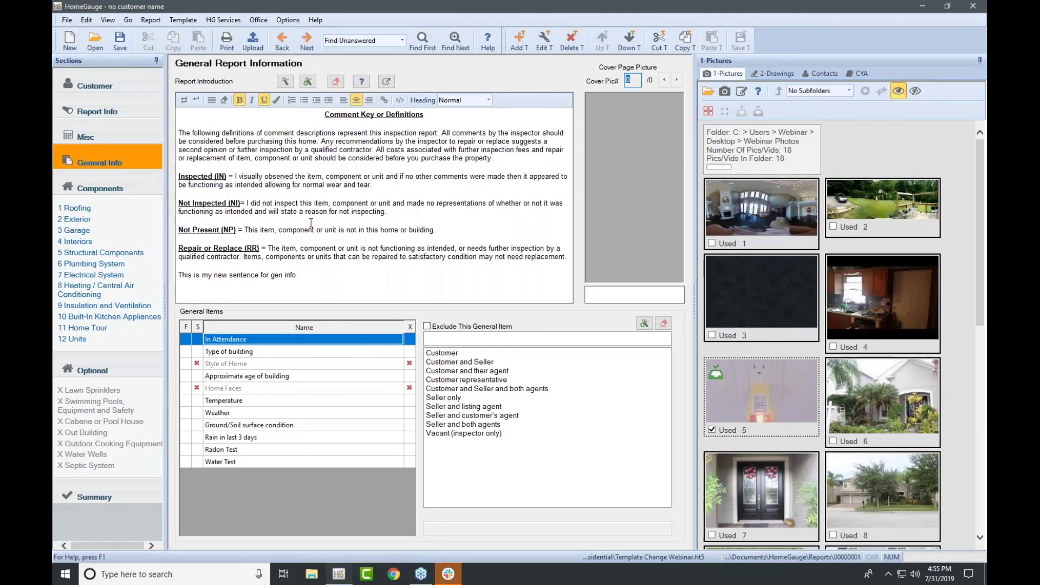
left_click(114, 277)
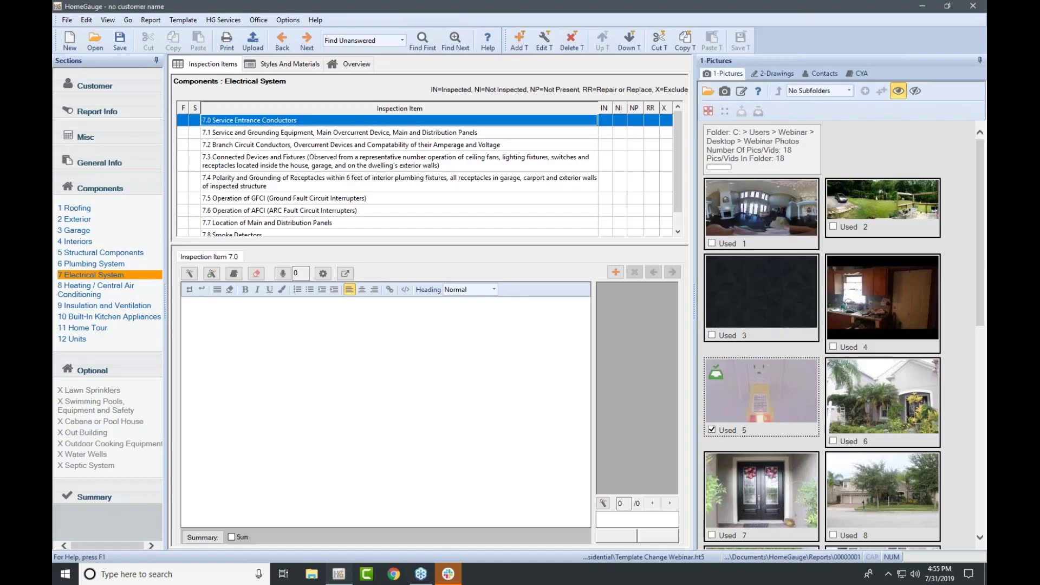
key("End")
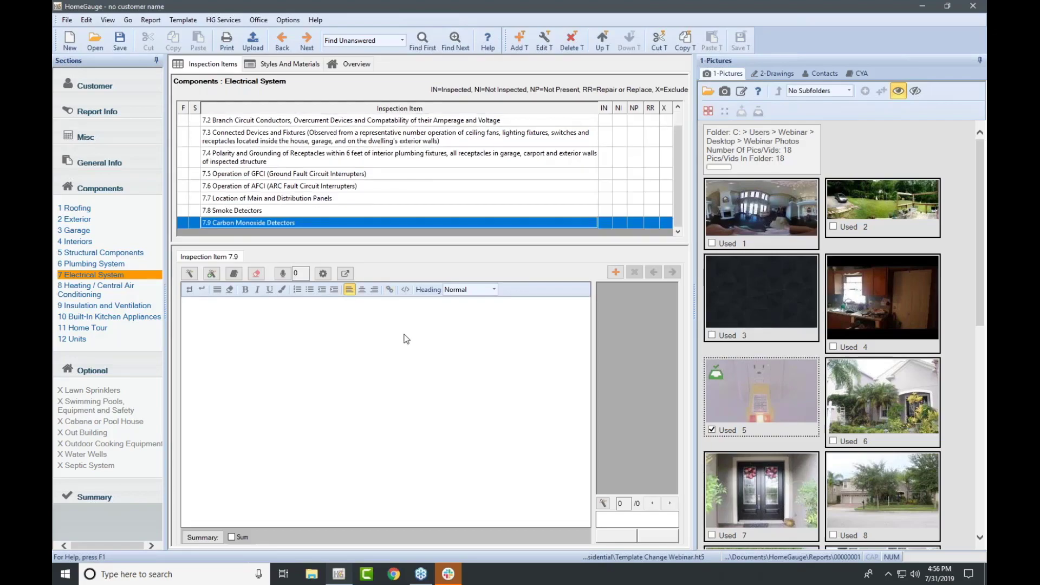
type("Test all carbon monoxide detecto")
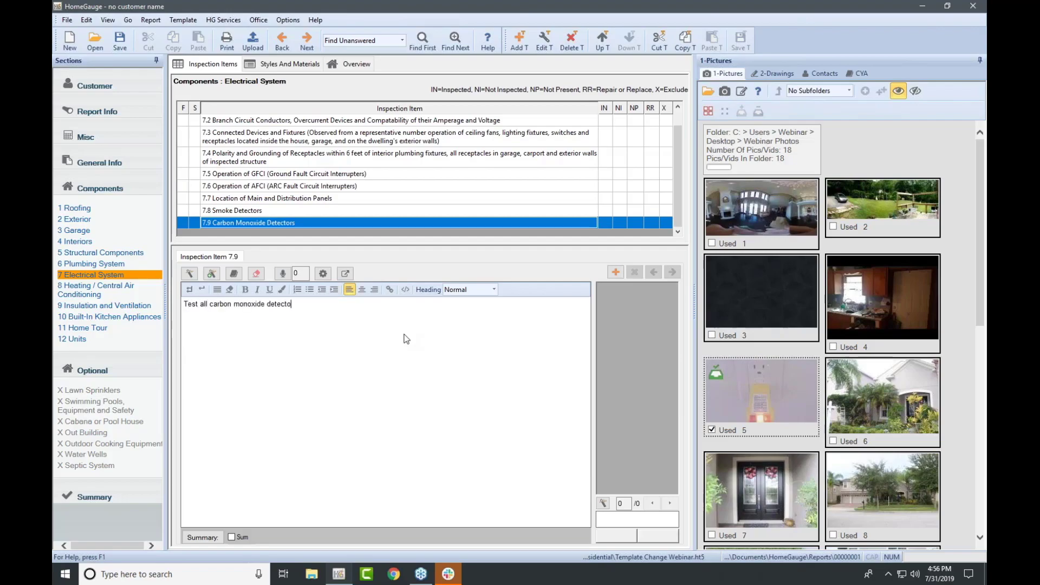
type("rs upon moving into the home.")
- Quick-add the item 7.9 comment with the short name "Carbon Mon Test" and automatic inclusion on report start
left_click(211, 274)
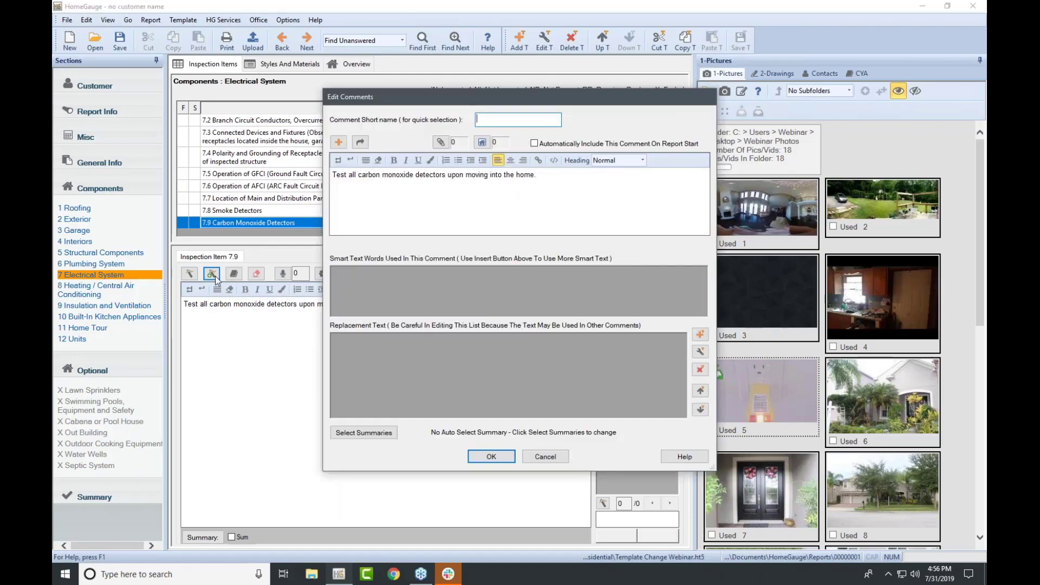
type("Carbon Mon Test")
left_click(534, 144)
left_click(980, 132)
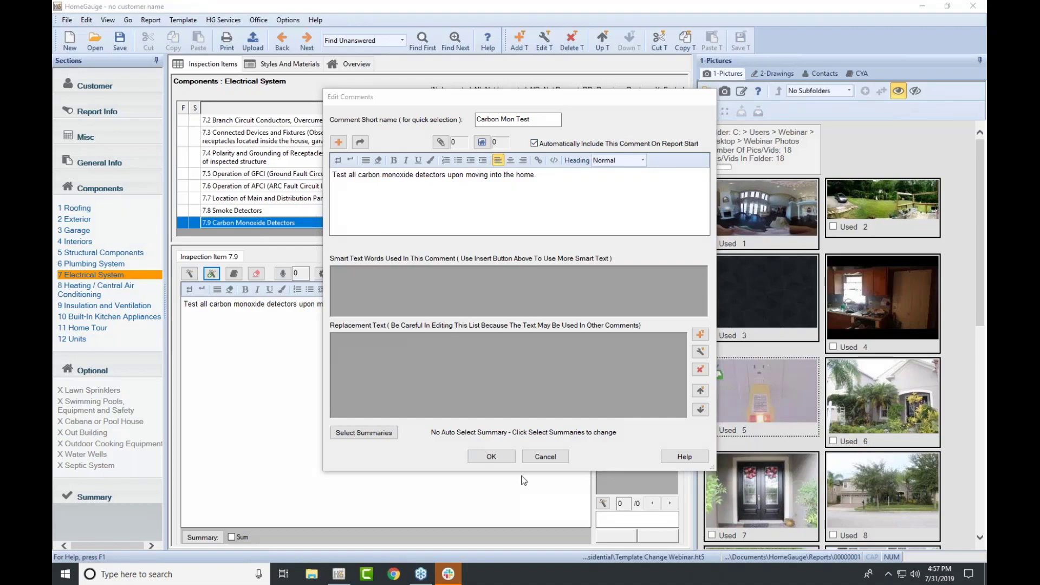
left_click(511, 456)
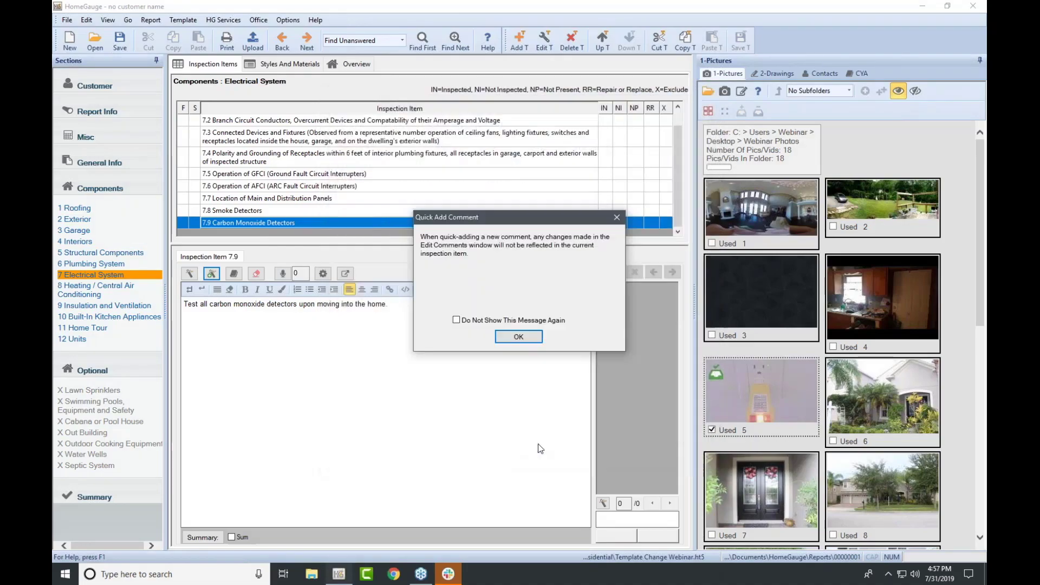
- Assign the quick-added carbon monoxide comment to the Smoke / carbon detector category under Electrical
left_click(518, 337)
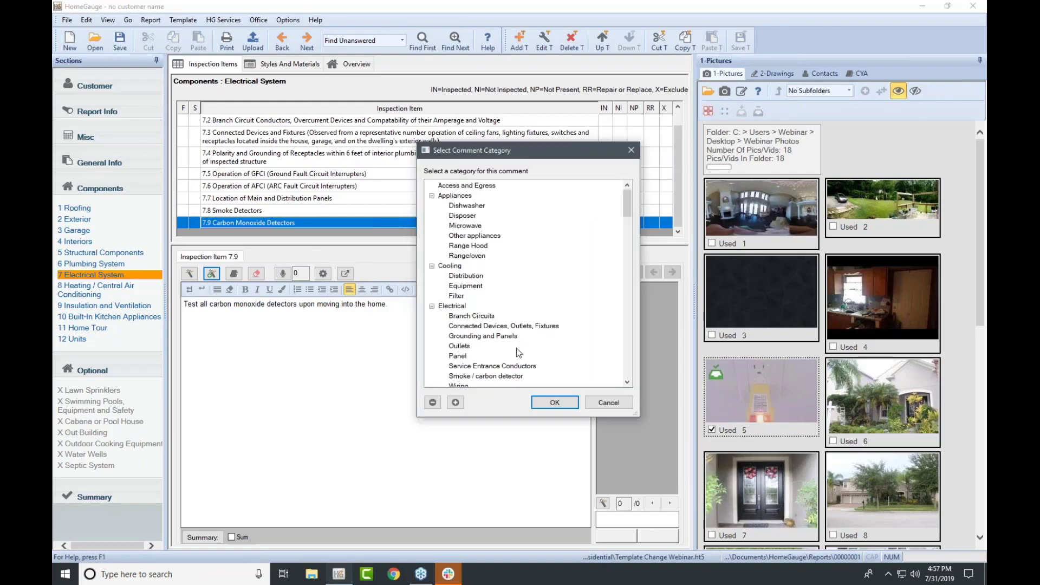
scroll(515, 348, "down", 1)
left_click(488, 348)
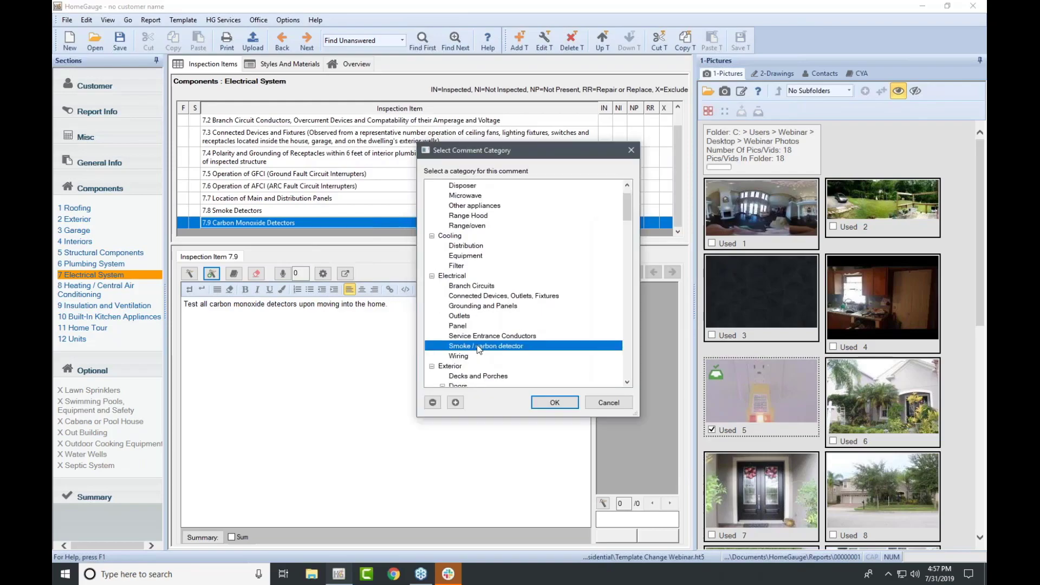
left_click(554, 405)
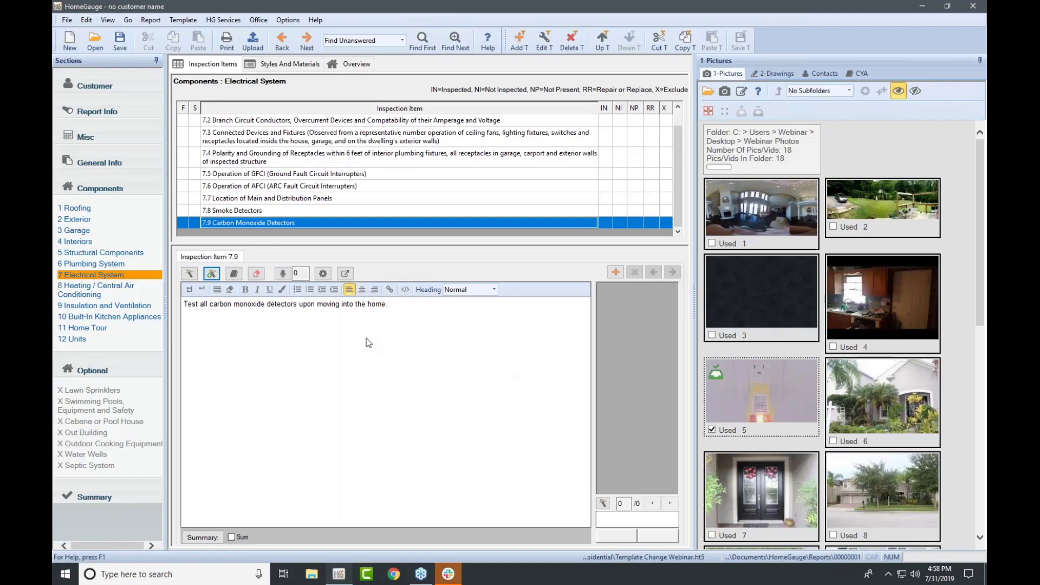
- Open the "T&P piping need 6 inches" comment for editing under Plumbing System item 6.2 Hot Water Systems
left_click(94, 264)
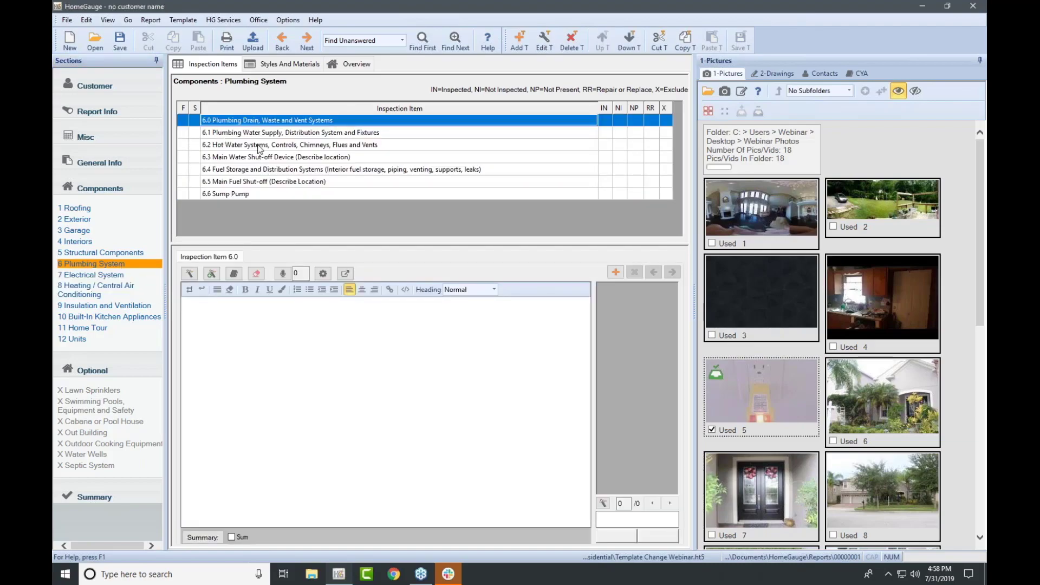
left_click(259, 147)
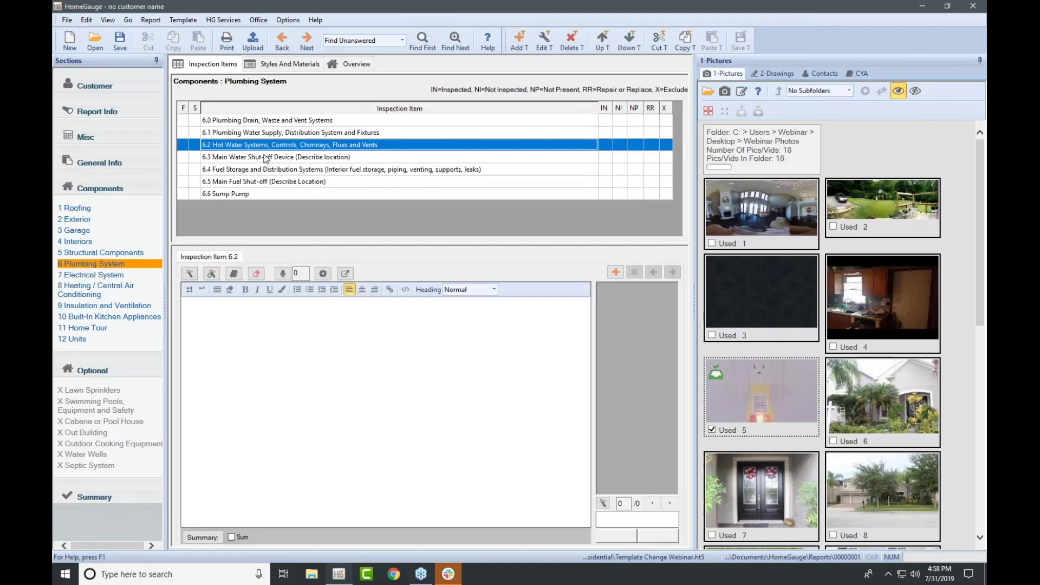
double_click(313, 145)
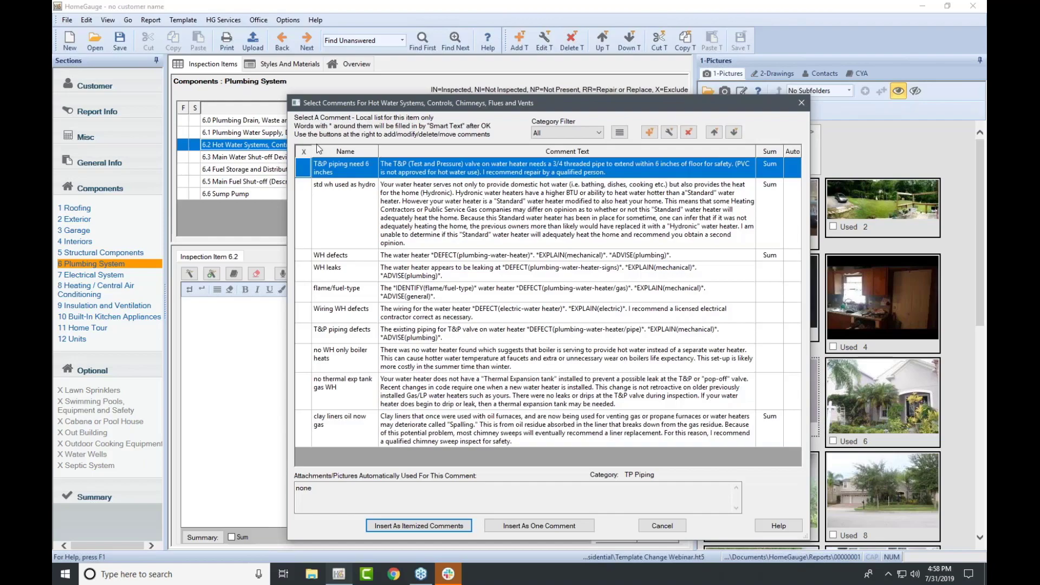
left_click(412, 162)
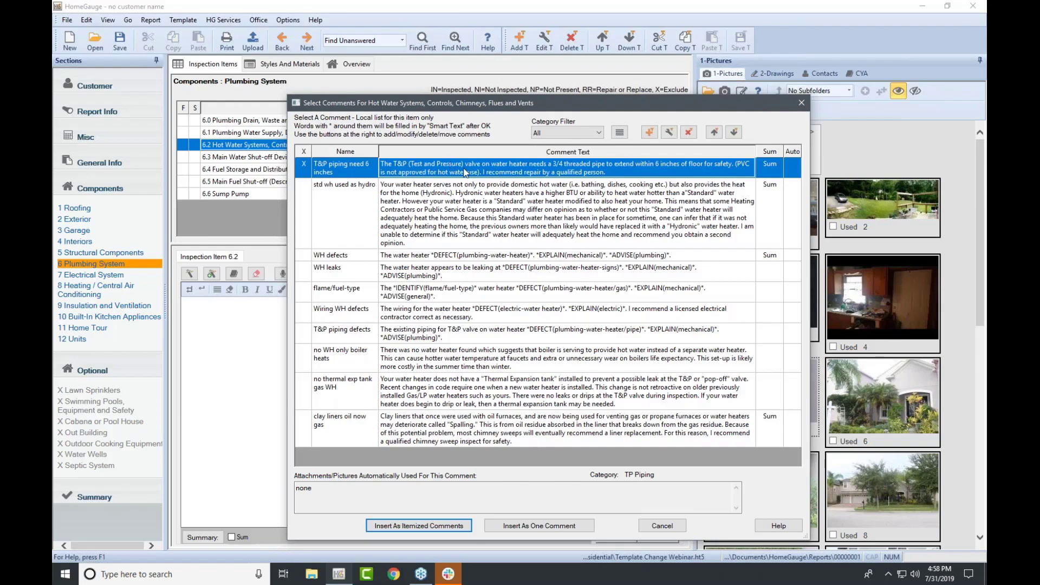
left_click(665, 134)
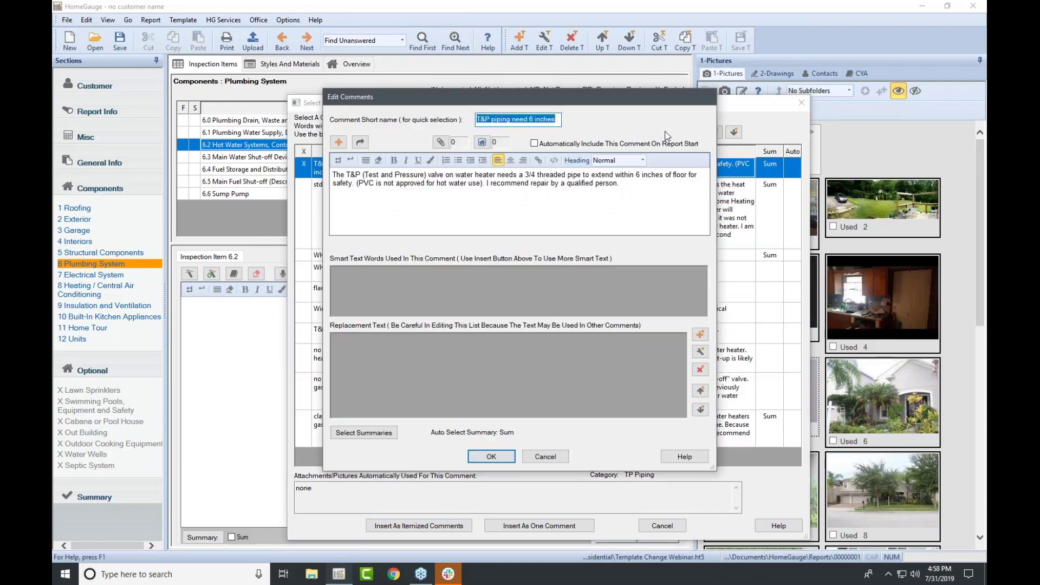
- Start adding a picture attachment to the comment and browse to the Plumbing folder in HomeGauge's Drawings folder
left_click(484, 143)
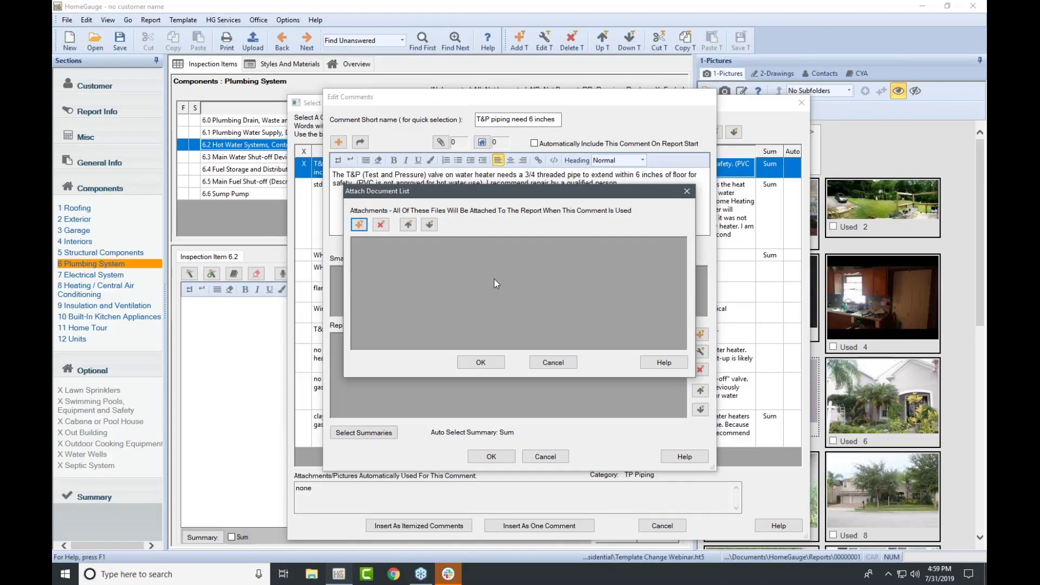
left_click(359, 225)
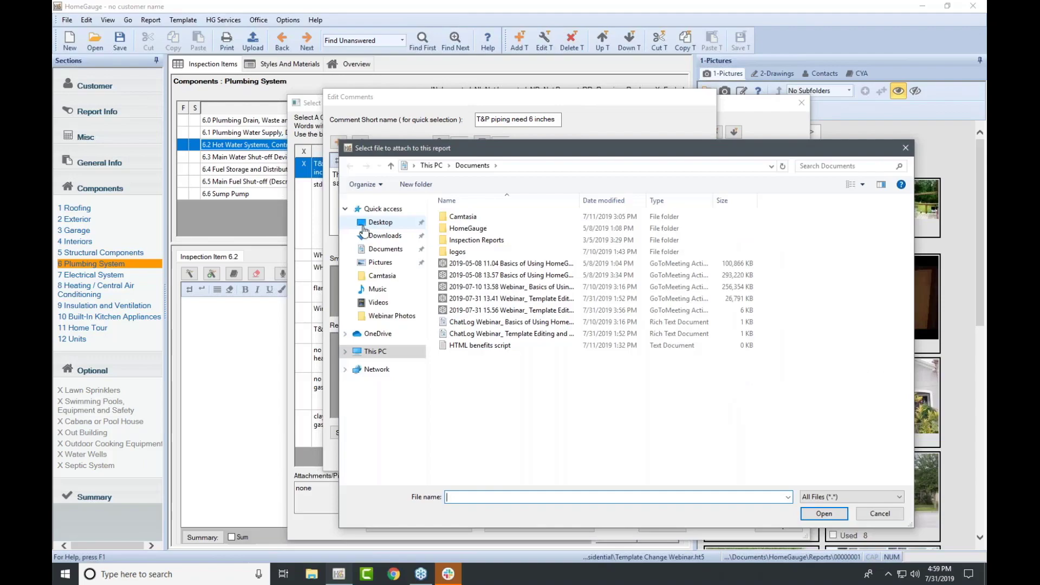
double_click(481, 230)
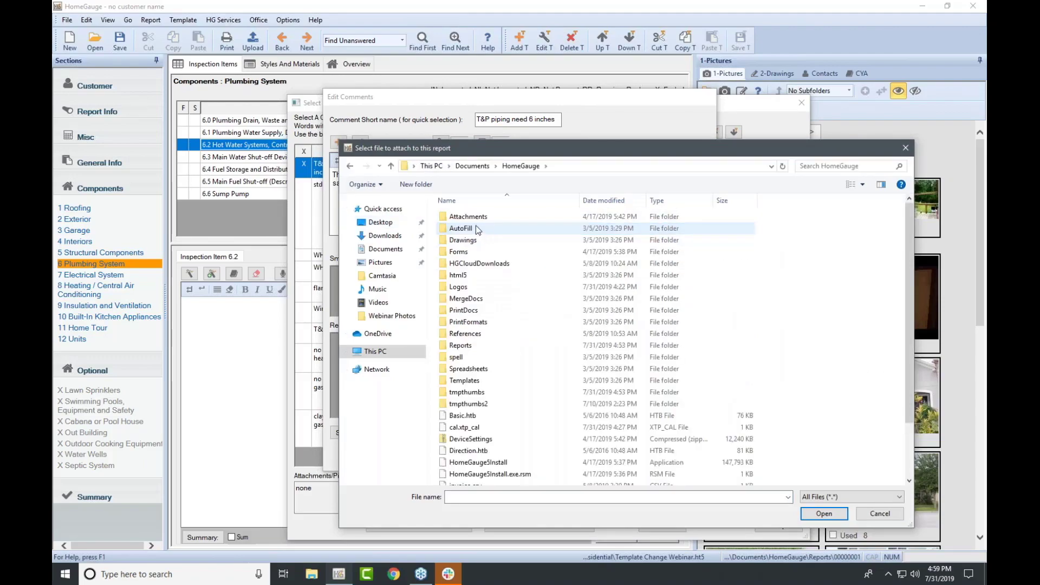
double_click(474, 242)
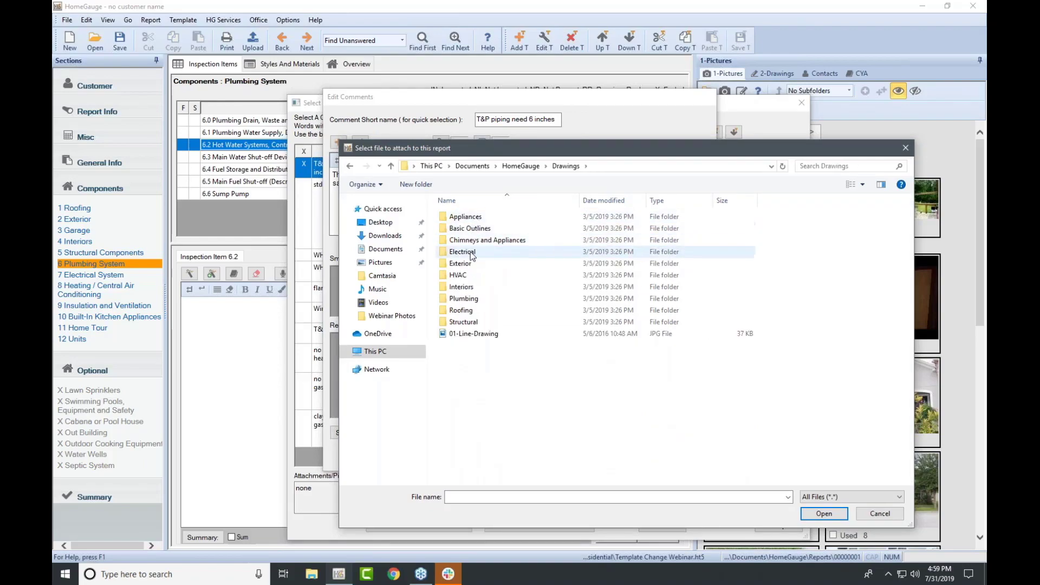
left_click(467, 300)
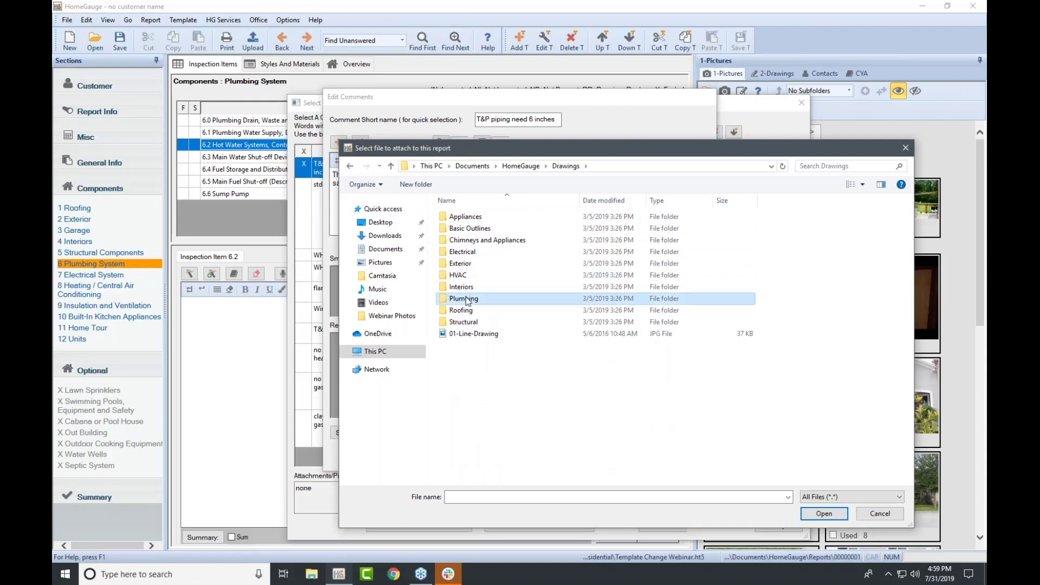
double_click(467, 300)
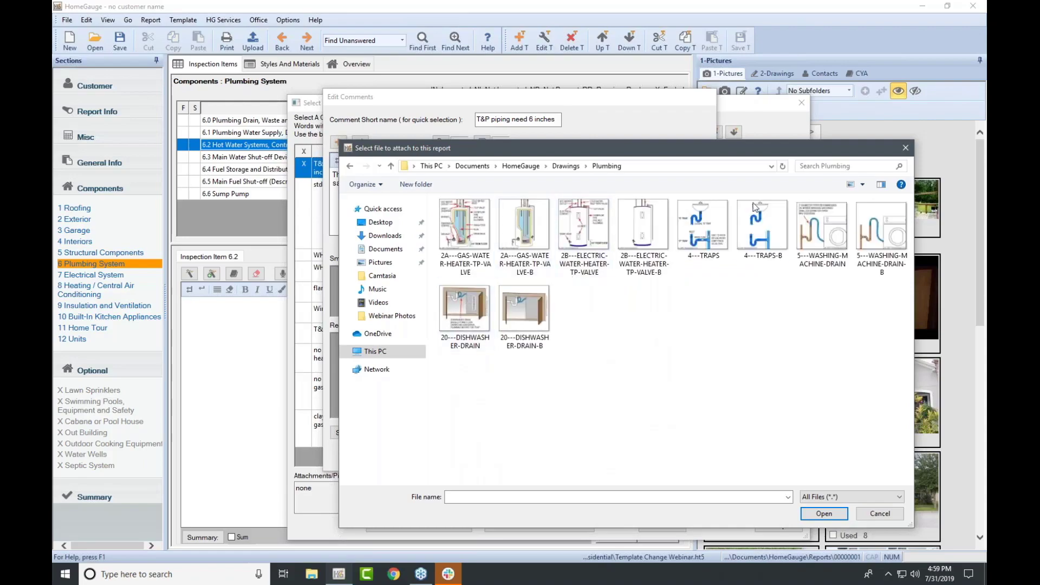
- Show the plumbing drawings as extra large icons in an enlarged file window, and choose 2B---ELECTRIC-WATER-HEATER-TP-VALVE-B as the attachment
left_click(862, 185)
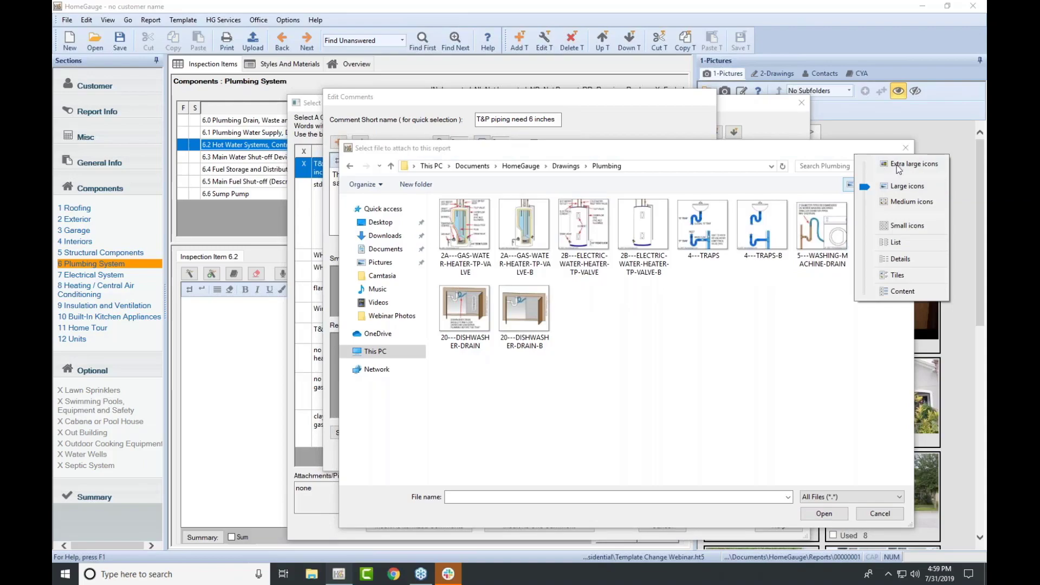
left_click(881, 165)
left_click_drag(805, 152, 683, 74)
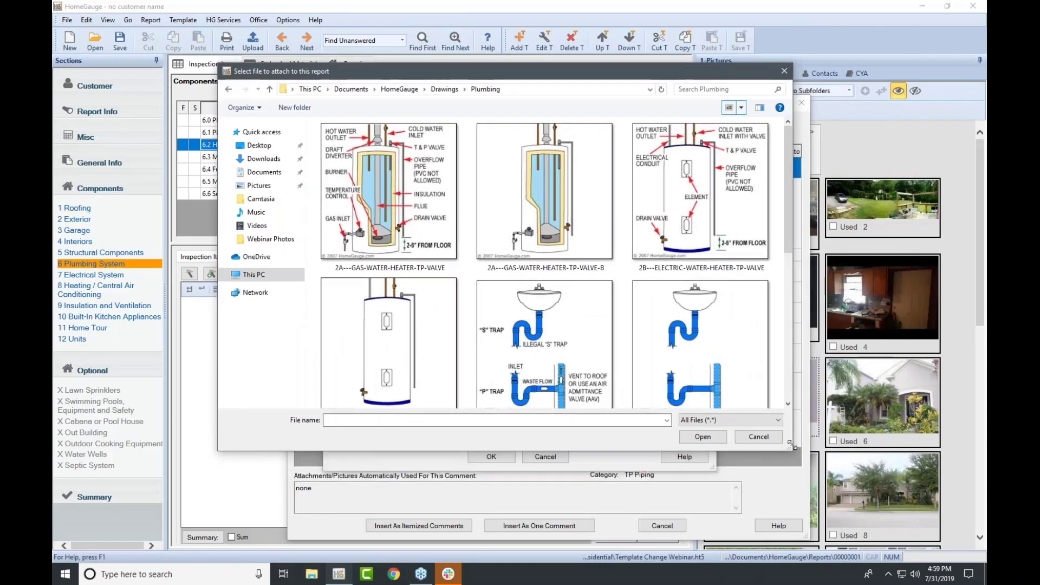
left_click_drag(789, 447, 846, 484)
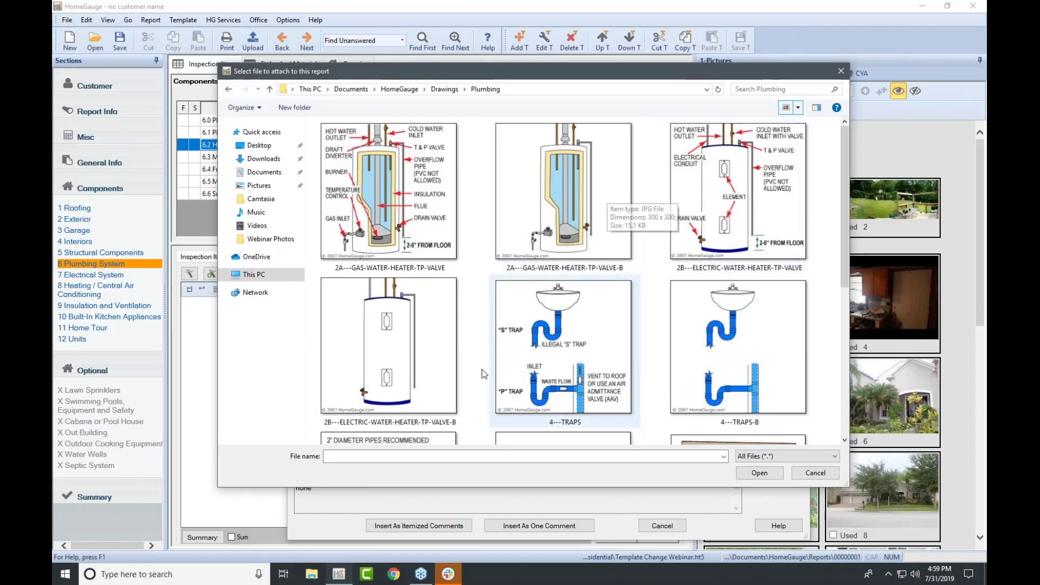
left_click(389, 348)
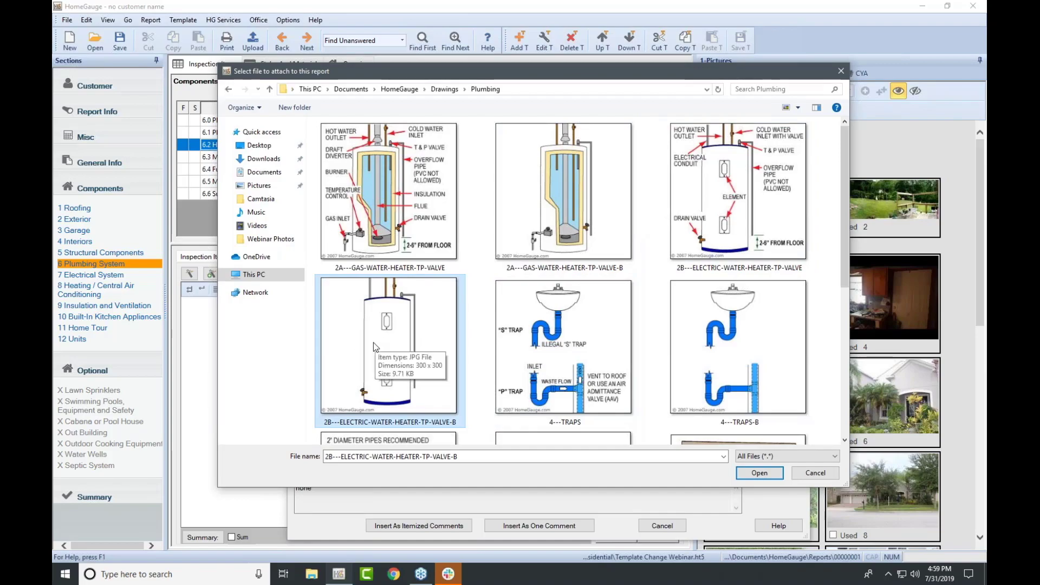
left_click(752, 475)
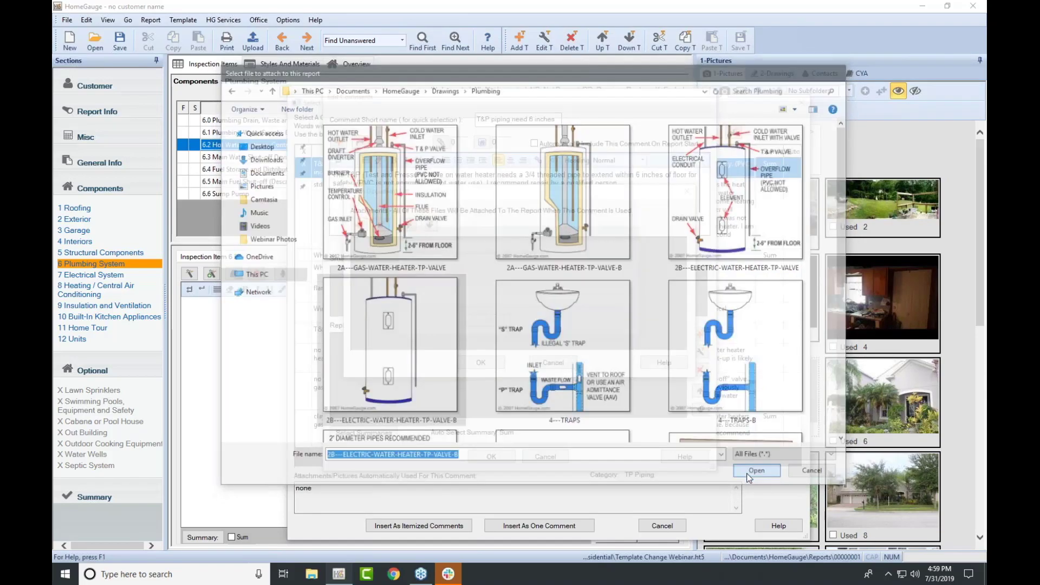
- Describe the attached drawing as "T&P Valve" and accept the attachment list
type("T&P Valve")
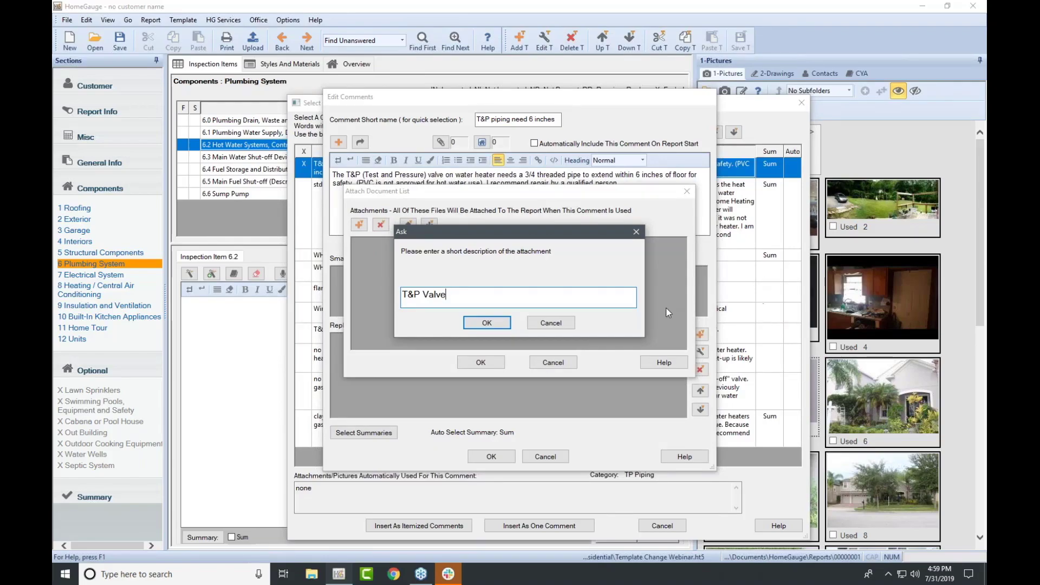
left_click(490, 326)
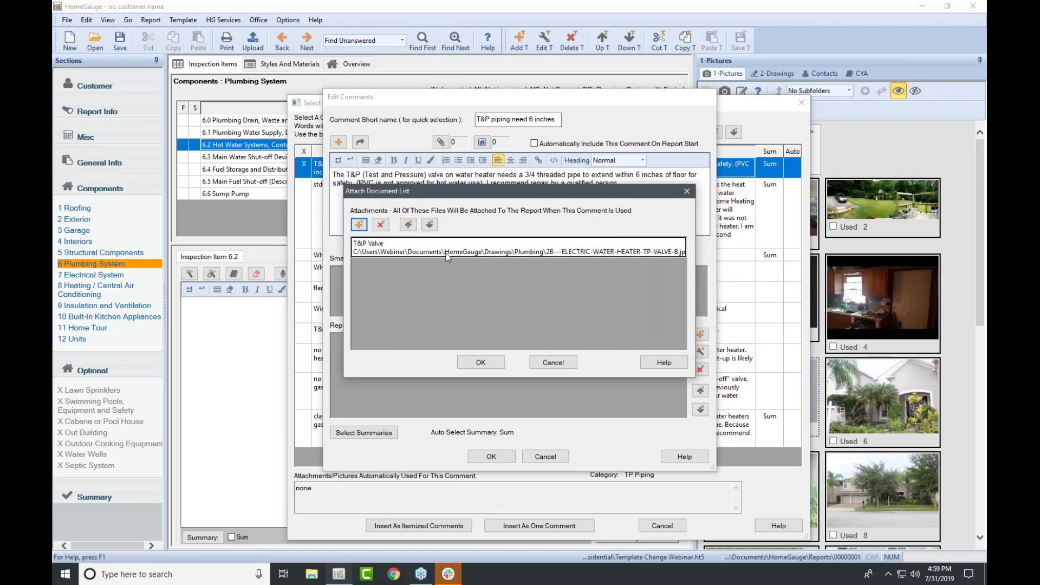
left_click(479, 364)
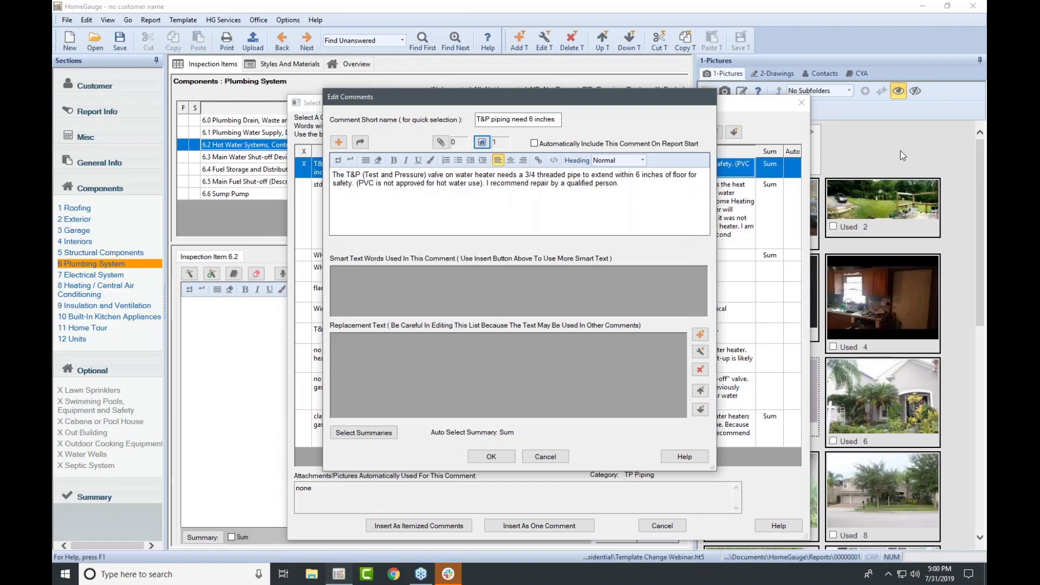
- Accept the comment edit and mark the "T&P piping need 6 inches" comment for insertion
left_click(913, 160)
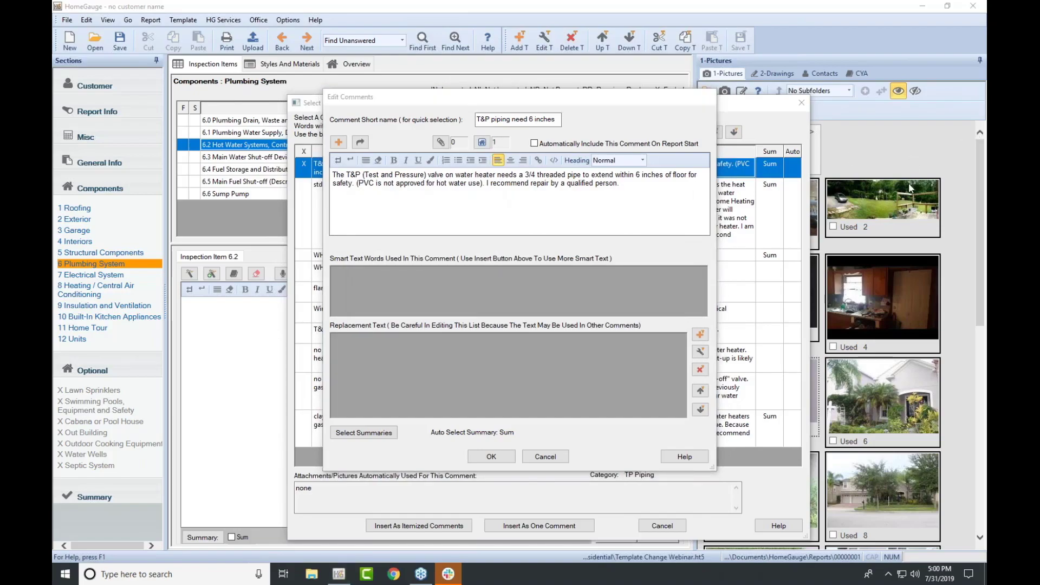
left_click(641, 116)
left_click(512, 456)
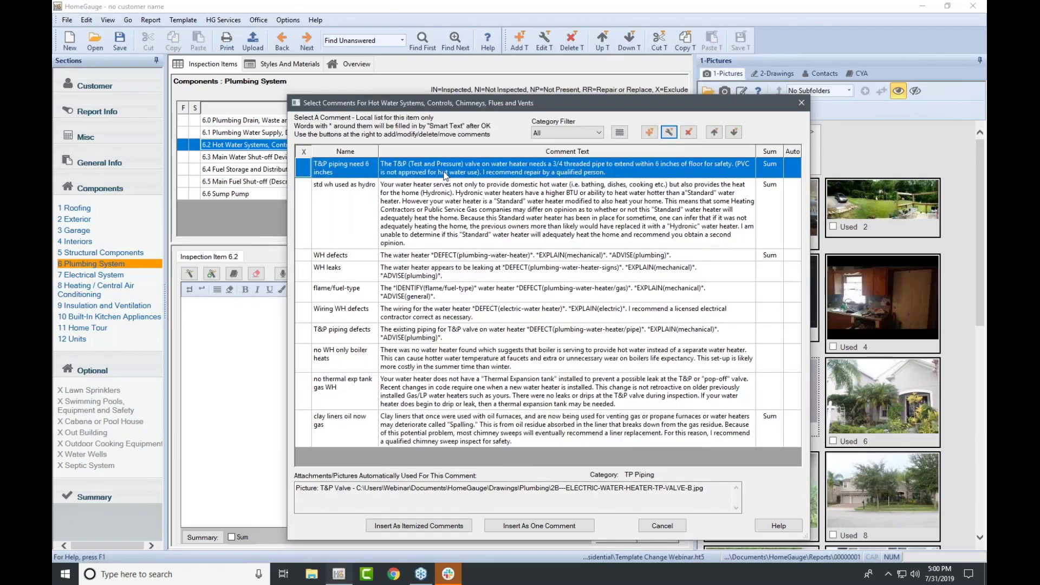
left_click(508, 163)
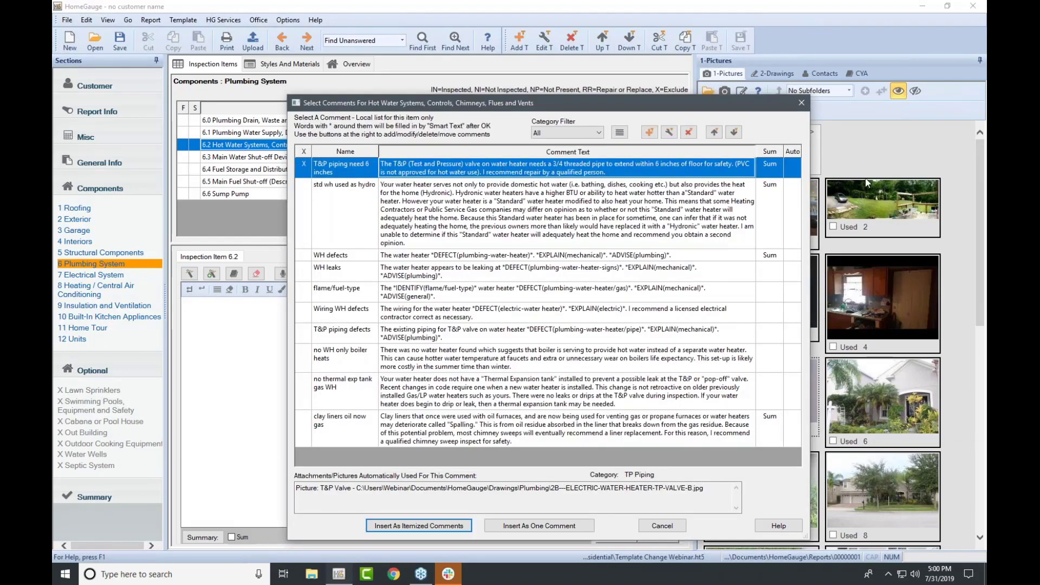
left_click(956, 175)
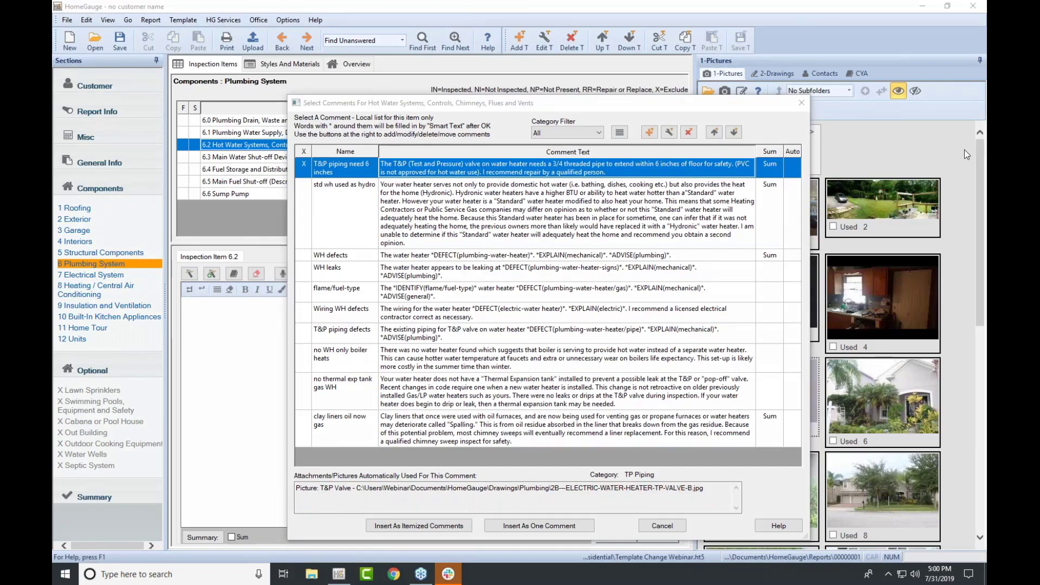
- Compare the automatic attachments of the "std wh used as hydro" and "T&P piping need 6 inches" comments
left_click(622, 217)
double_click(318, 500)
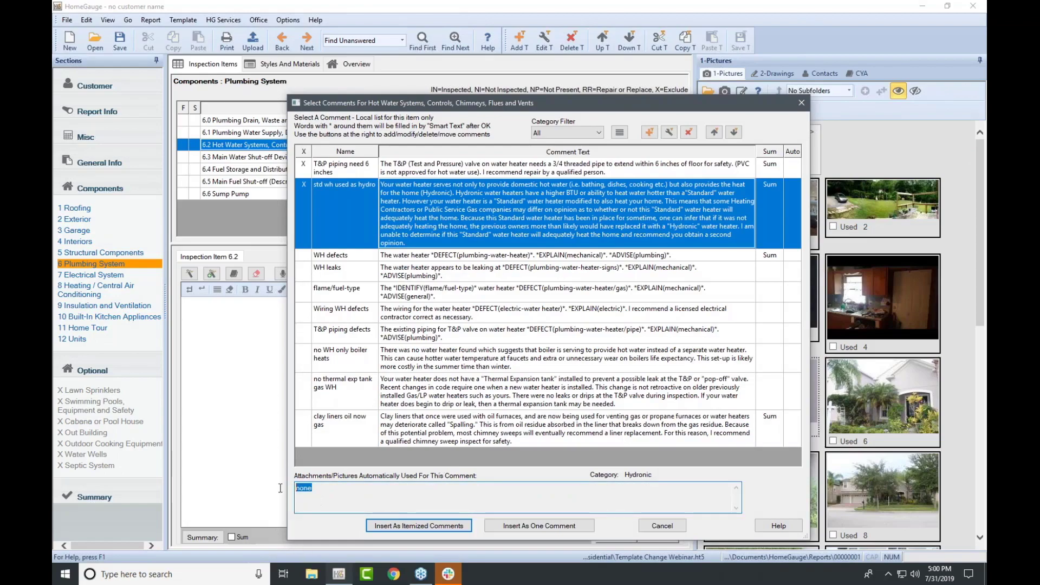
left_click(615, 171)
left_click_drag(703, 488, 296, 491)
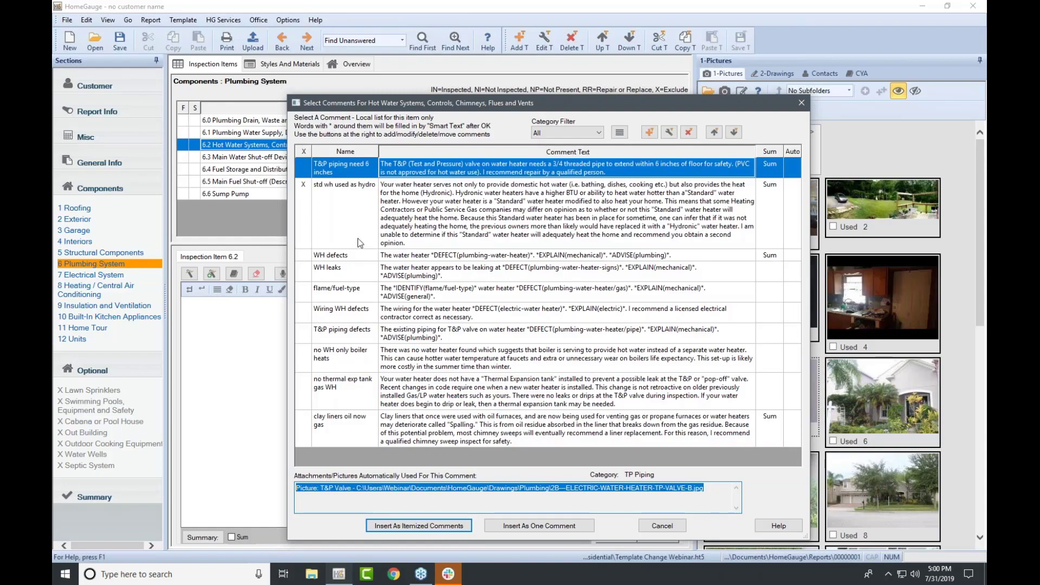
- Unmark "std wh used as hydro", mark "T&P piping need 6 inches", and insert it as one comment
left_click(316, 210)
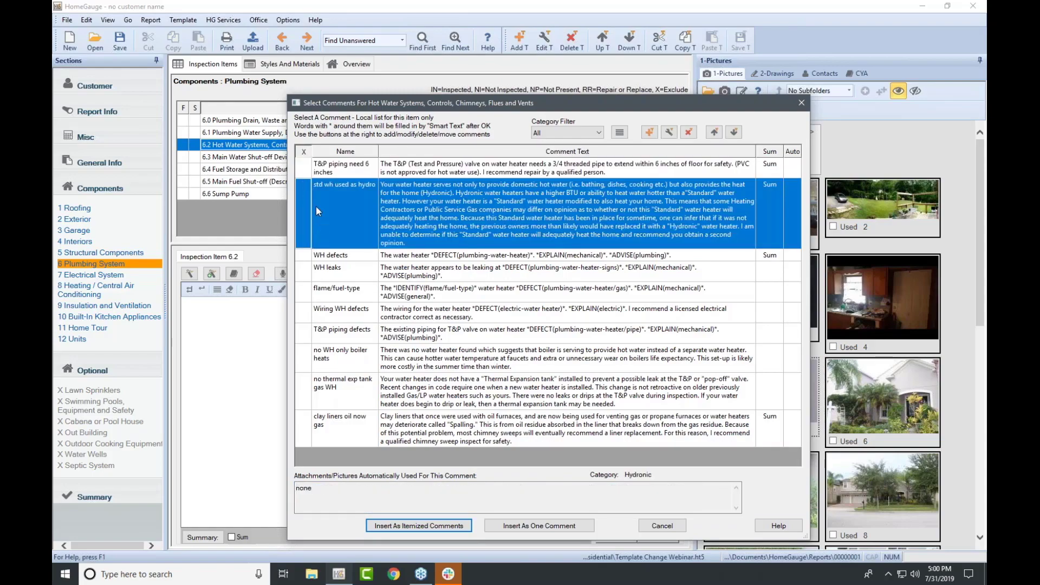
left_click(308, 172)
left_click(535, 525)
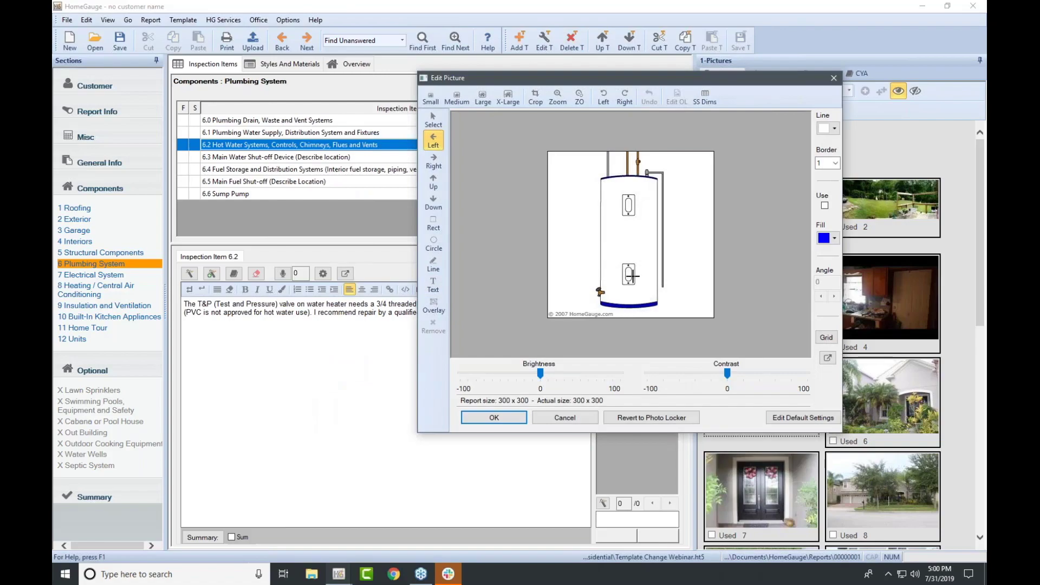
- Mark the water heater drawing with a circle around the discharge pipe's lower end and a rectangle around the T&P valve, and accept the picture
left_click(432, 242)
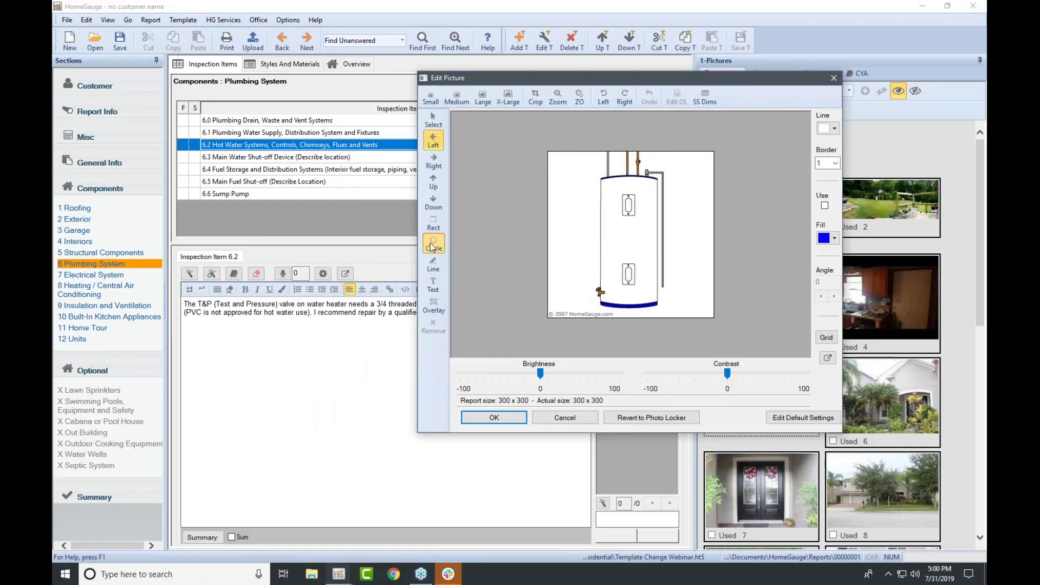
left_click_drag(653, 269, 682, 307)
left_click(433, 224)
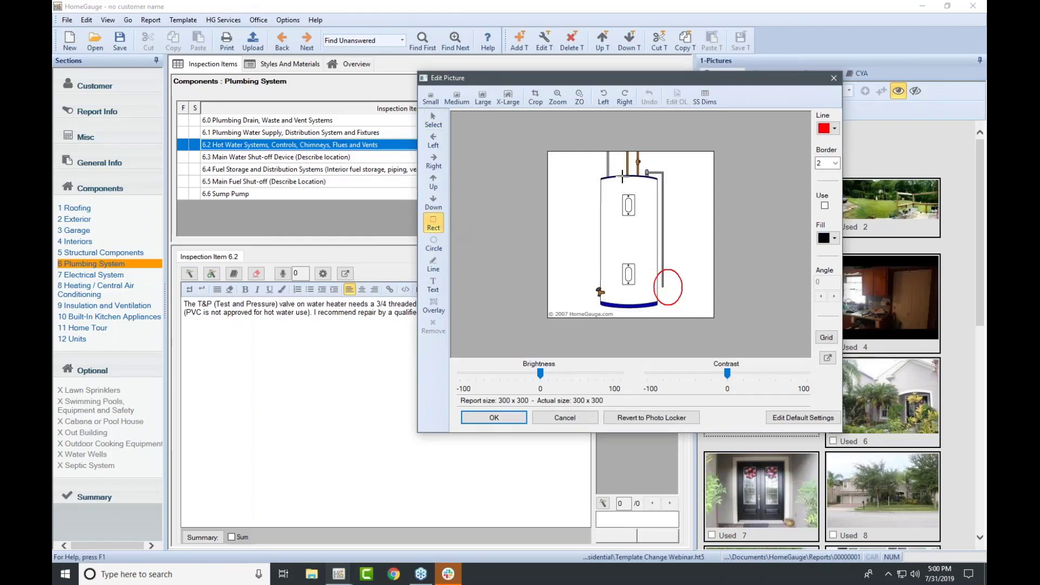
left_click_drag(639, 164, 676, 196)
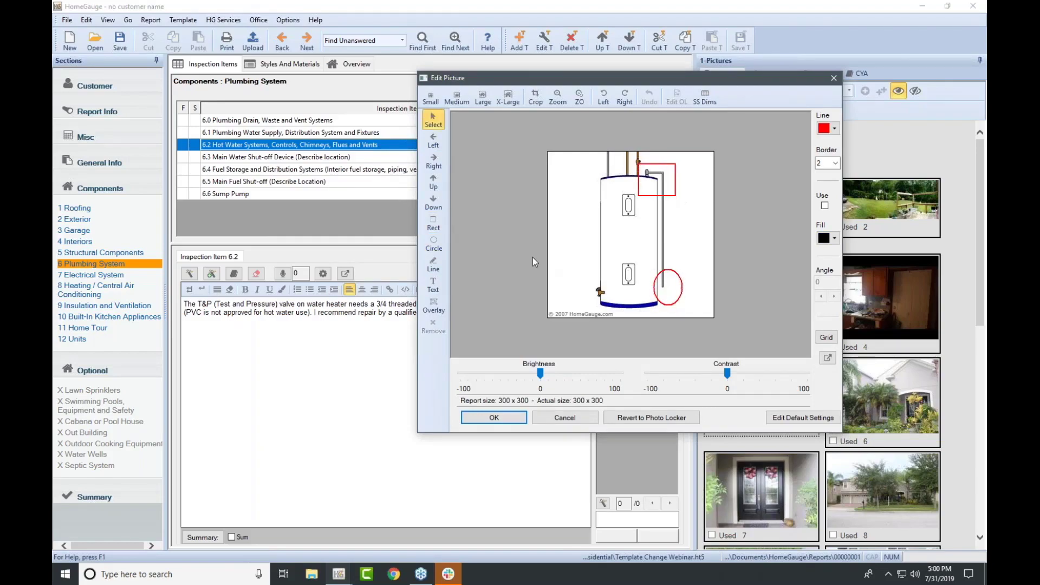
left_click(519, 416)
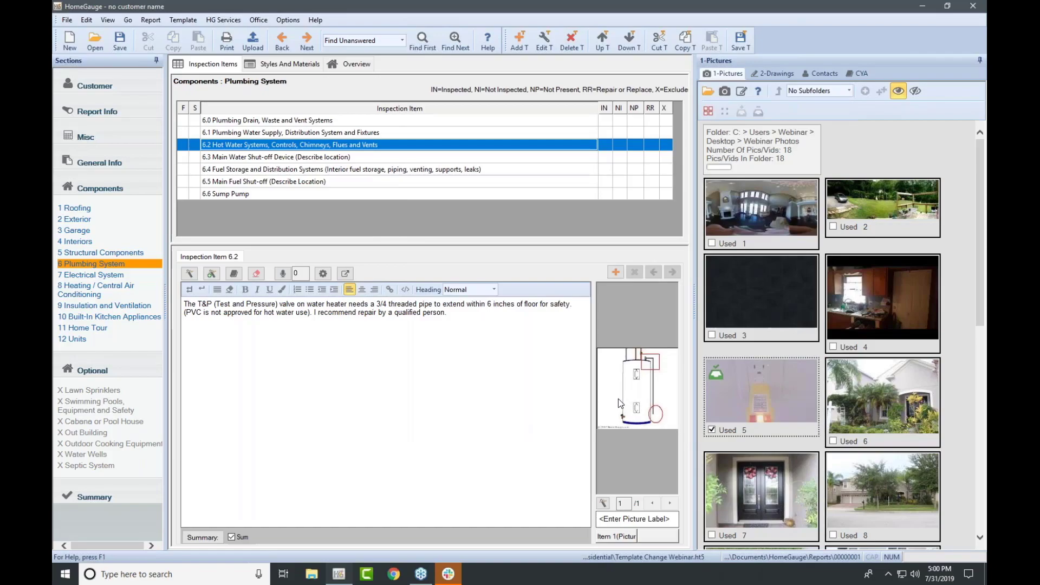
- Save the template and show the styles and materials of the Exterior section
left_click(749, 41)
left_click(70, 221)
left_click(310, 65)
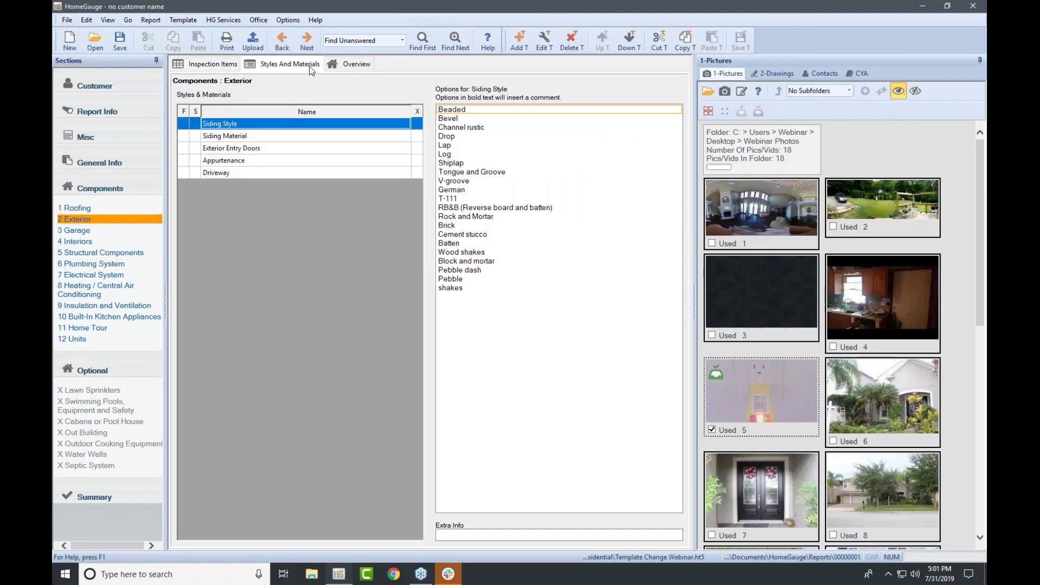
- Edit the Siding Material entry and open the auto comment list of its EIFS option
left_click(266, 136)
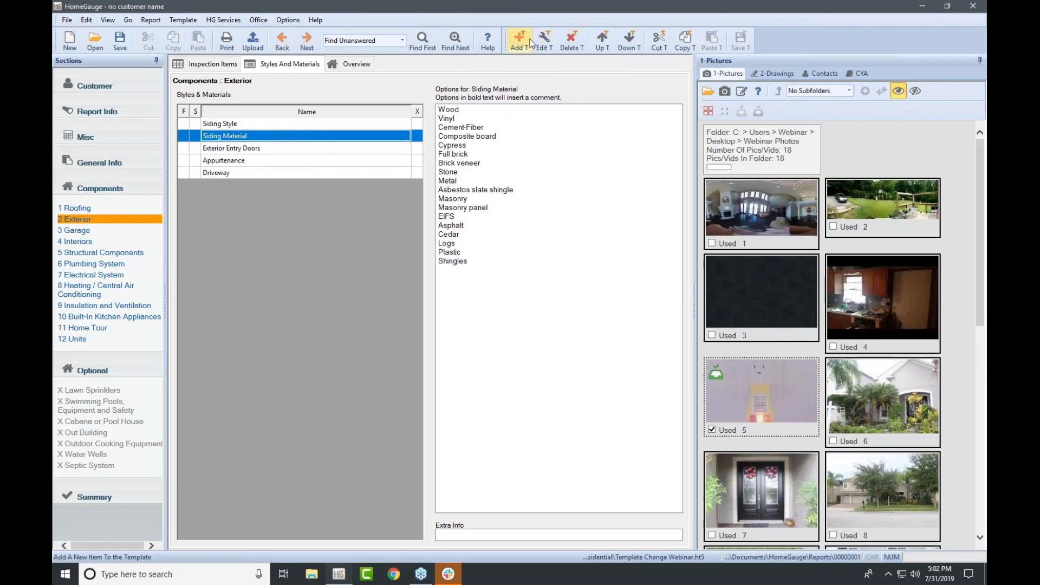
left_click(544, 39)
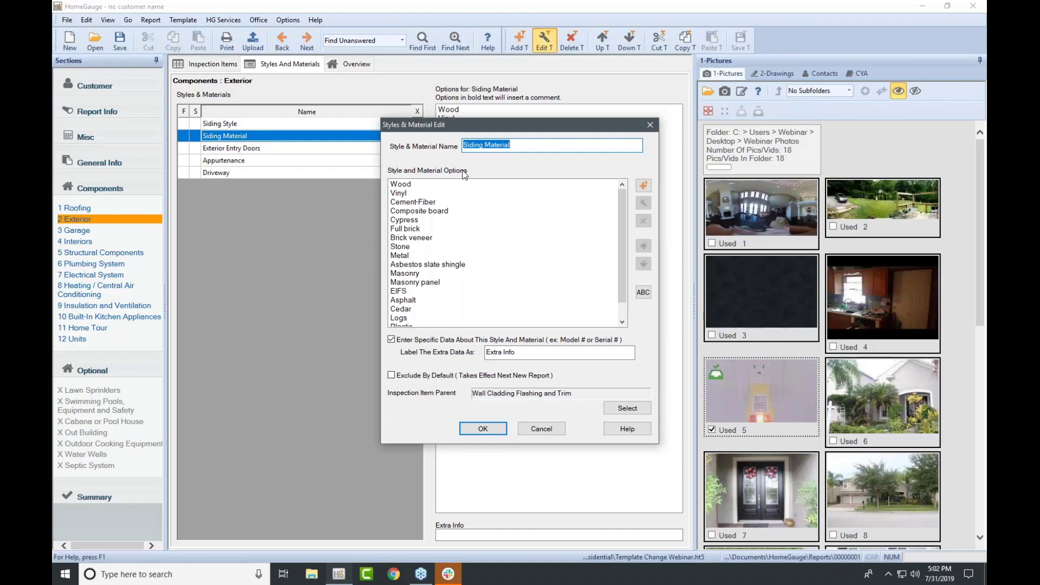
left_click(403, 291)
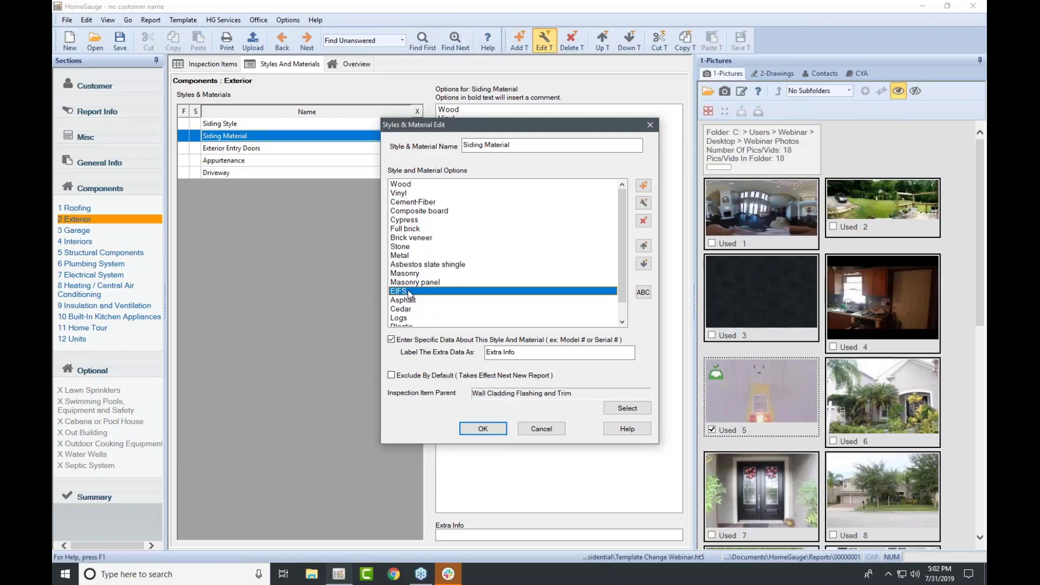
left_click(644, 203)
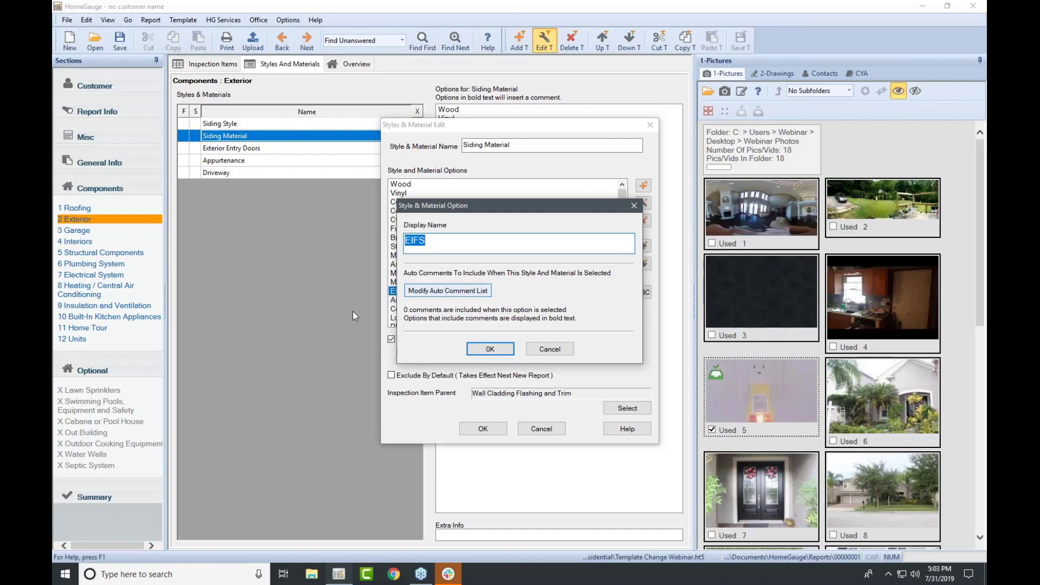
left_click(444, 292)
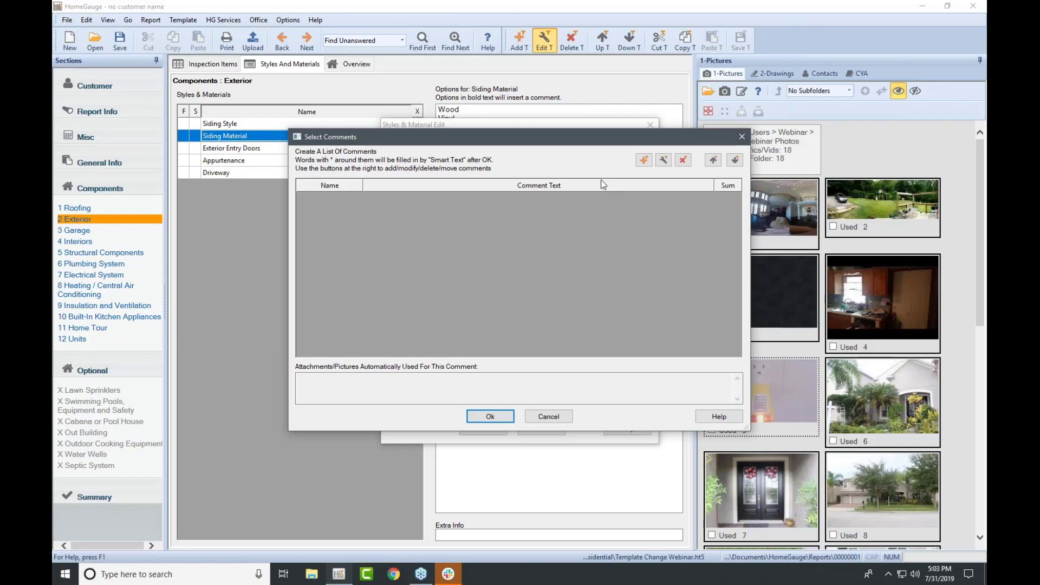
- Start adding an auto comment and filter the template's global comment list by "EIFS"
left_click(644, 160)
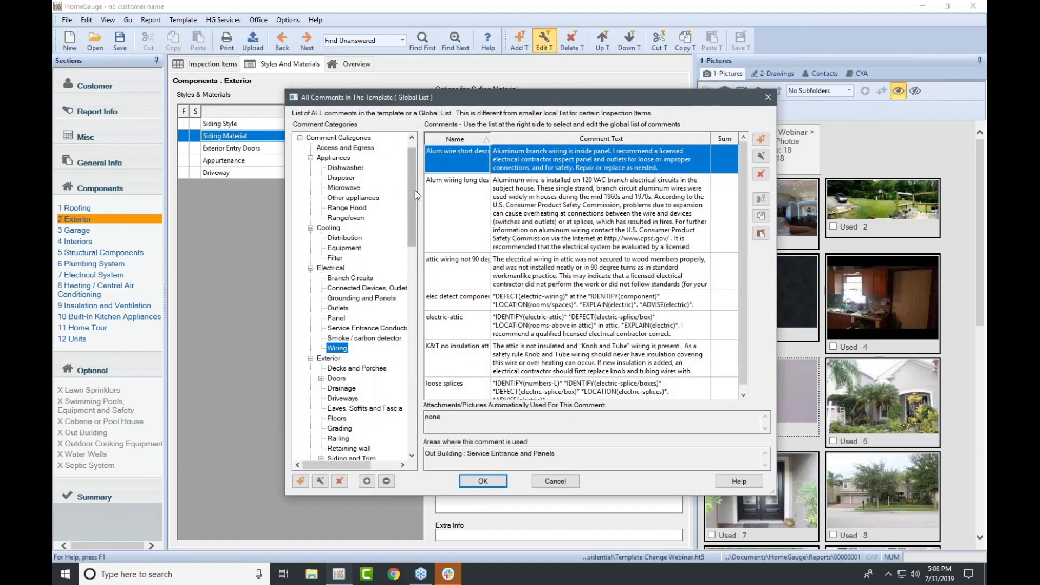
left_click_drag(412, 186, 415, 174)
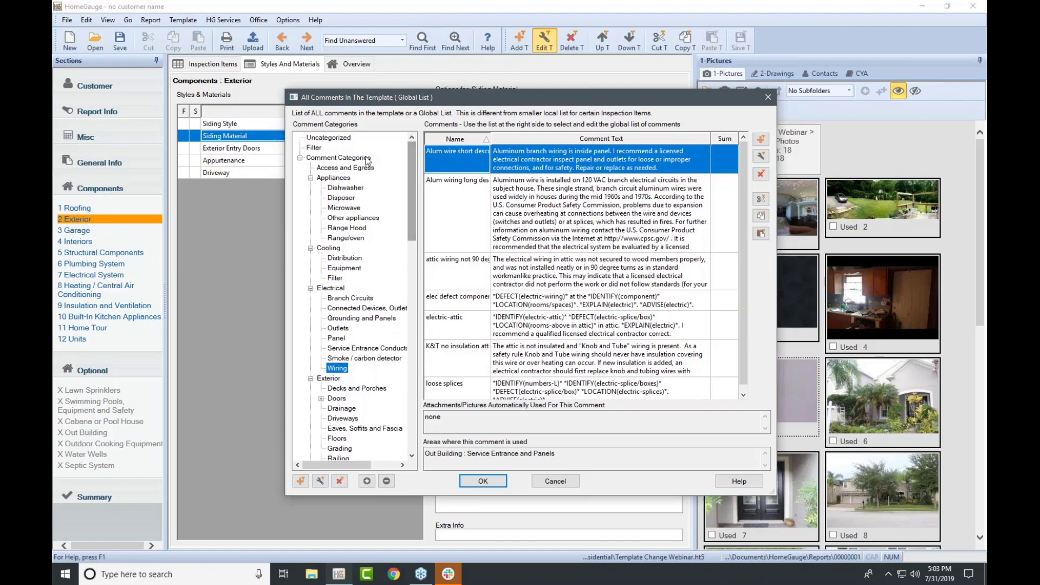
left_click(314, 149)
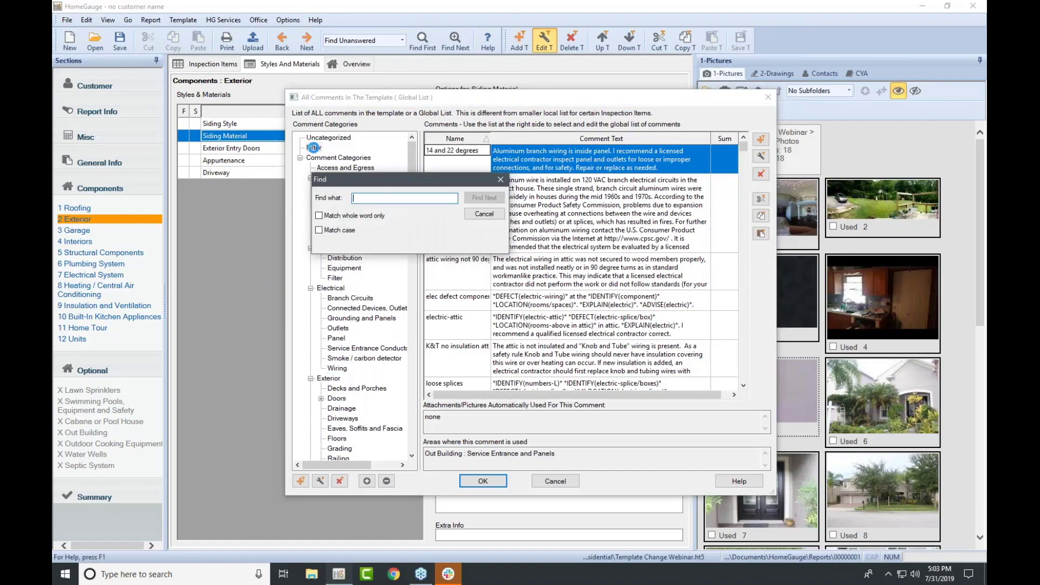
left_click(375, 198)
type("EIFS")
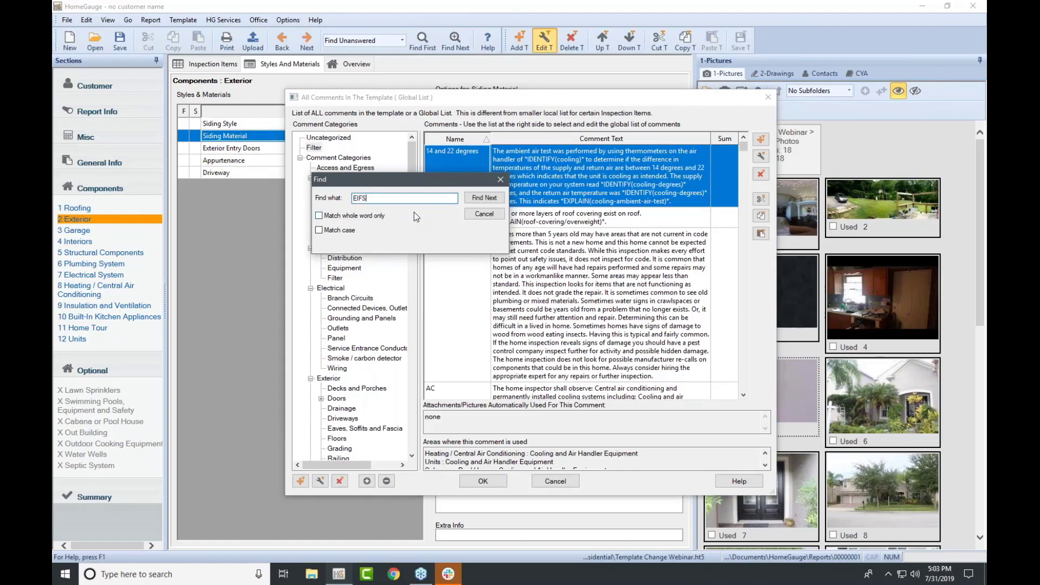
left_click(477, 199)
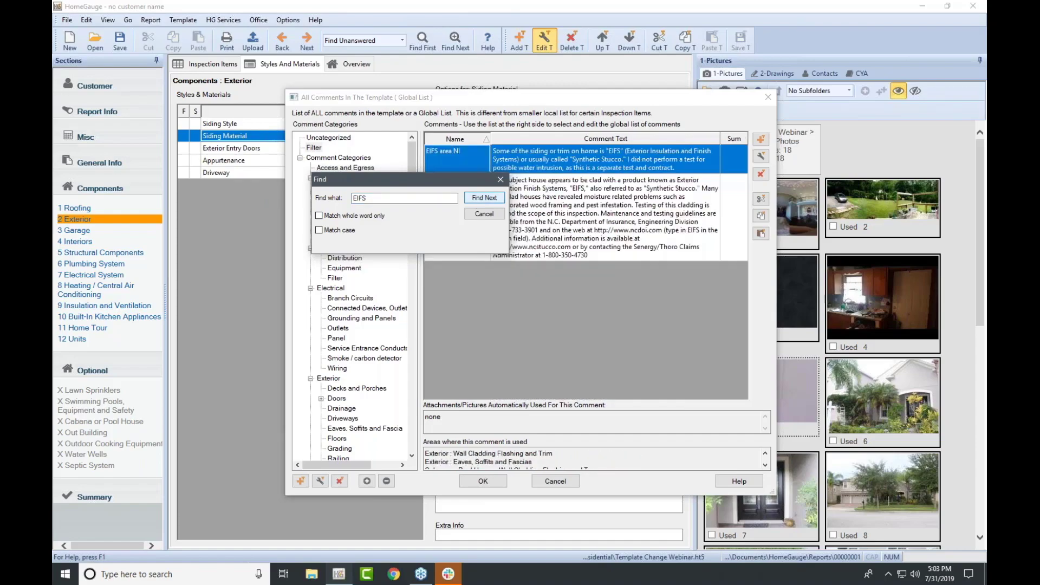
left_click(483, 213)
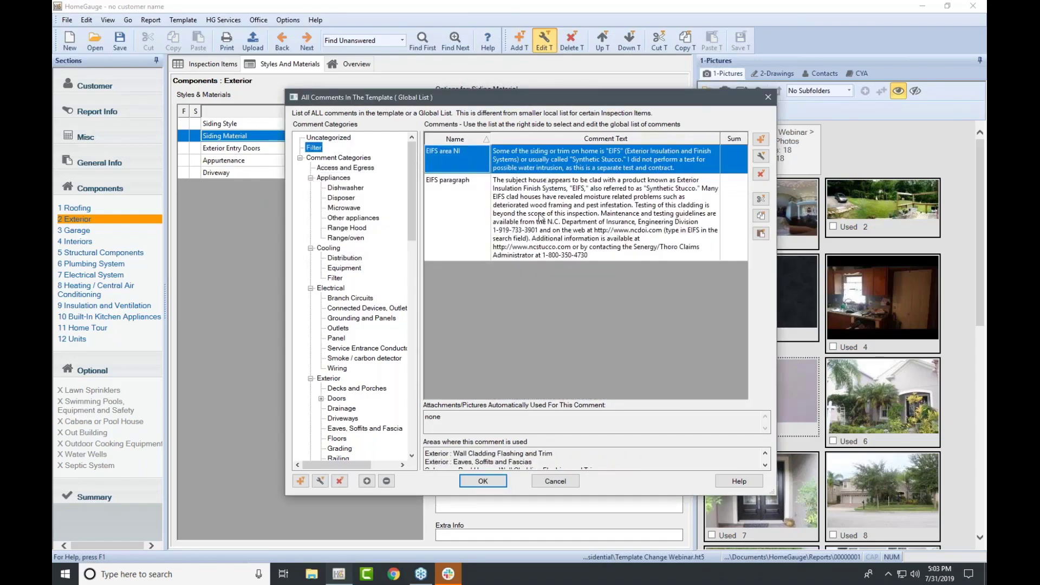
- Choose "EIFS area NI" from the filtered comments as the auto comment and accept the comment list
left_click(555, 208)
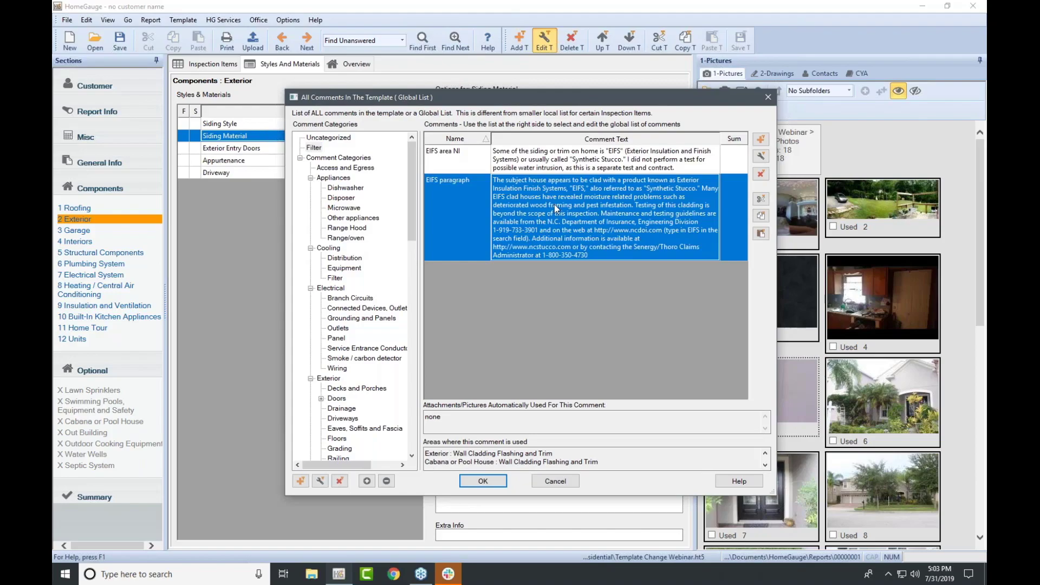
left_click(540, 158)
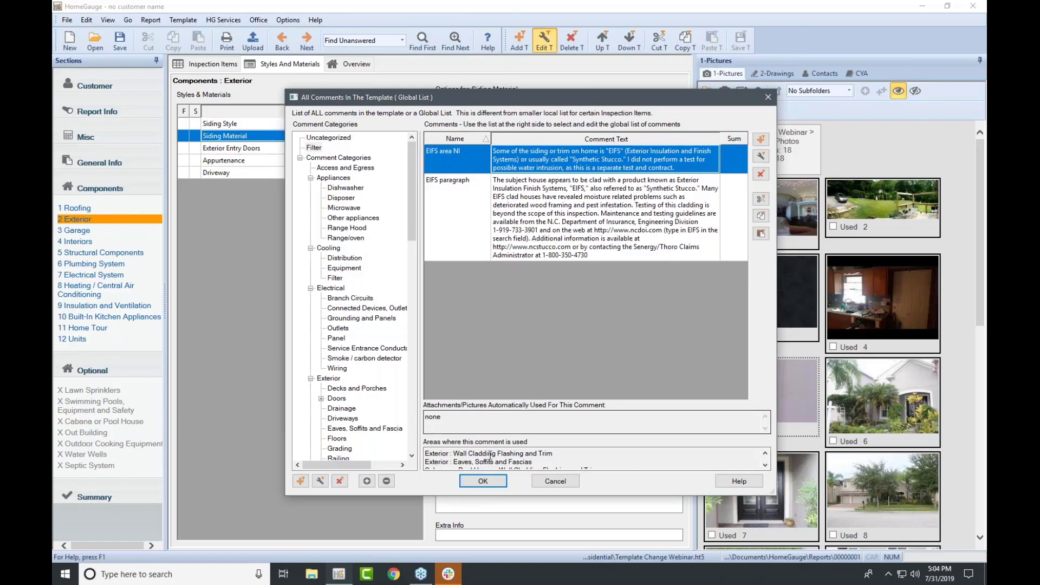
left_click(482, 480)
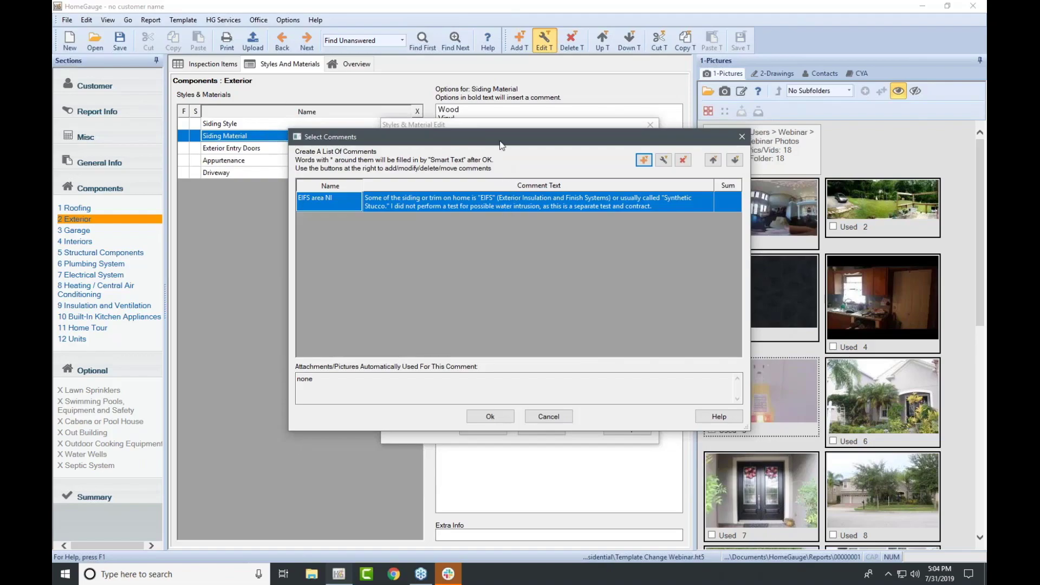
left_click(492, 415)
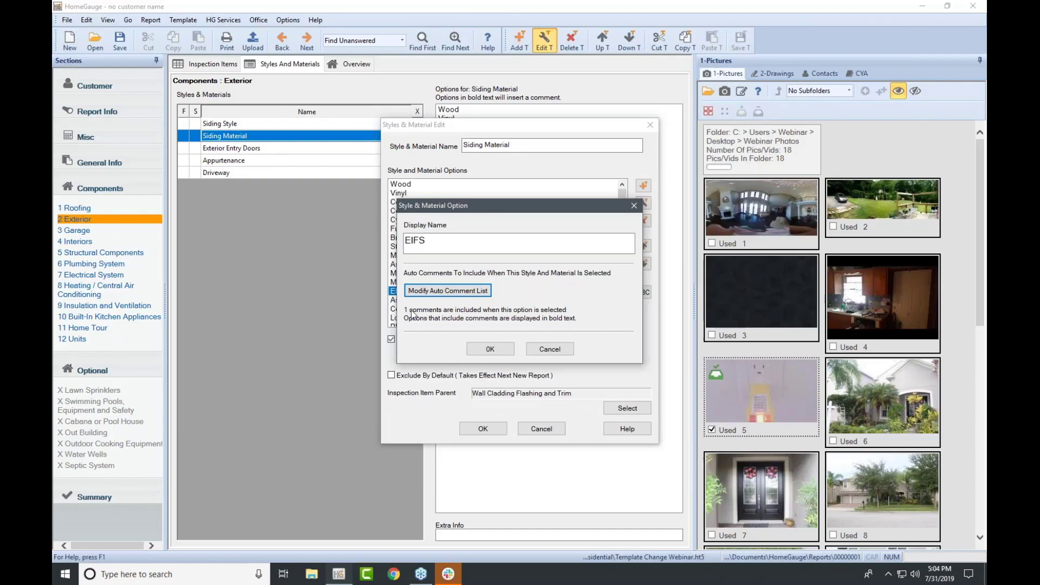
- Accept the EIFS option and Siding Material edits, and save the template
left_click(488, 349)
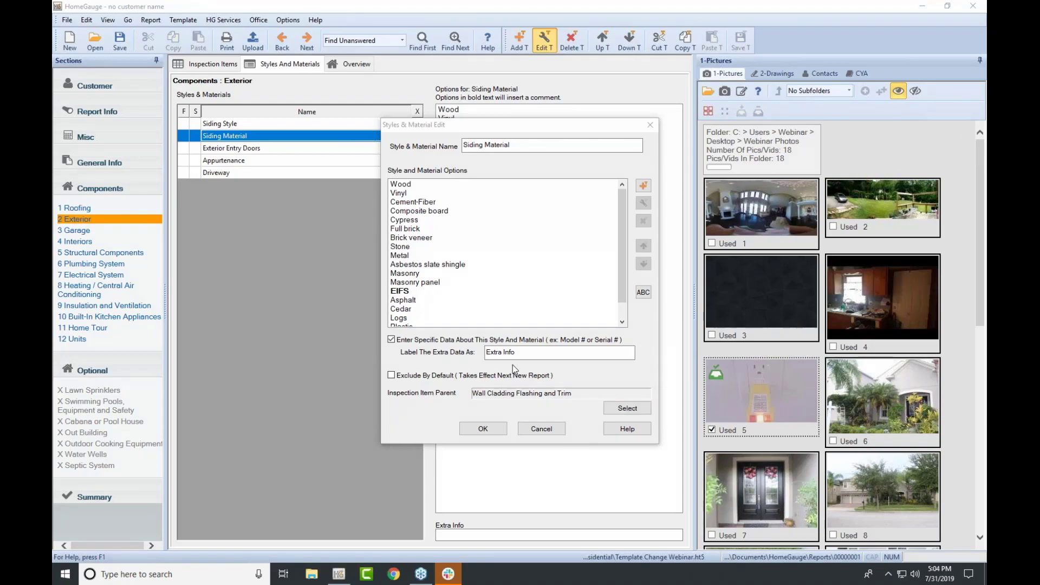
left_click(490, 428)
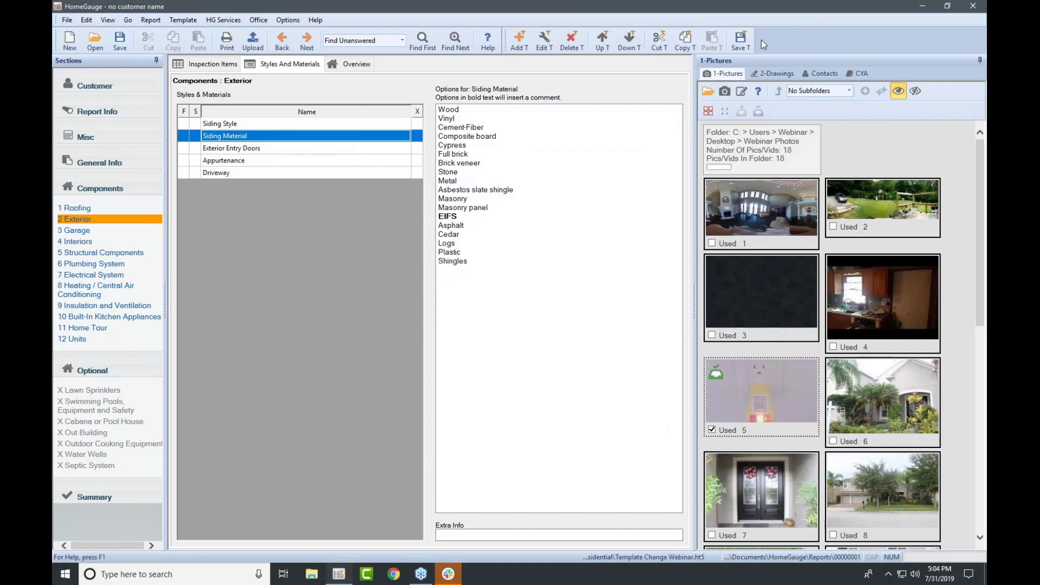
left_click(739, 40)
- Select EIFS as the siding material and review both comments under Wall Cladding Flashing and Trim
left_click(445, 219)
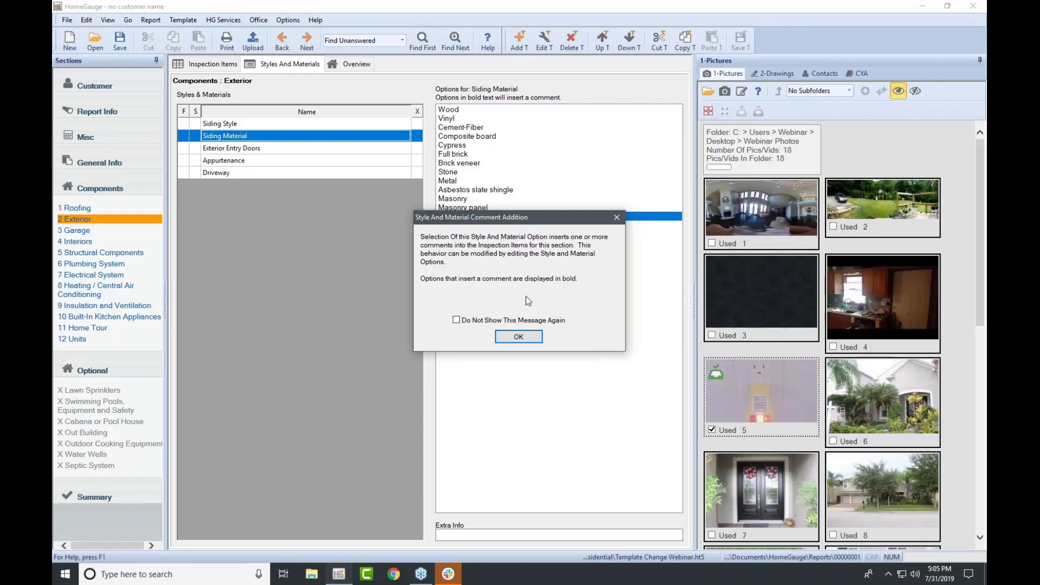
left_click(519, 337)
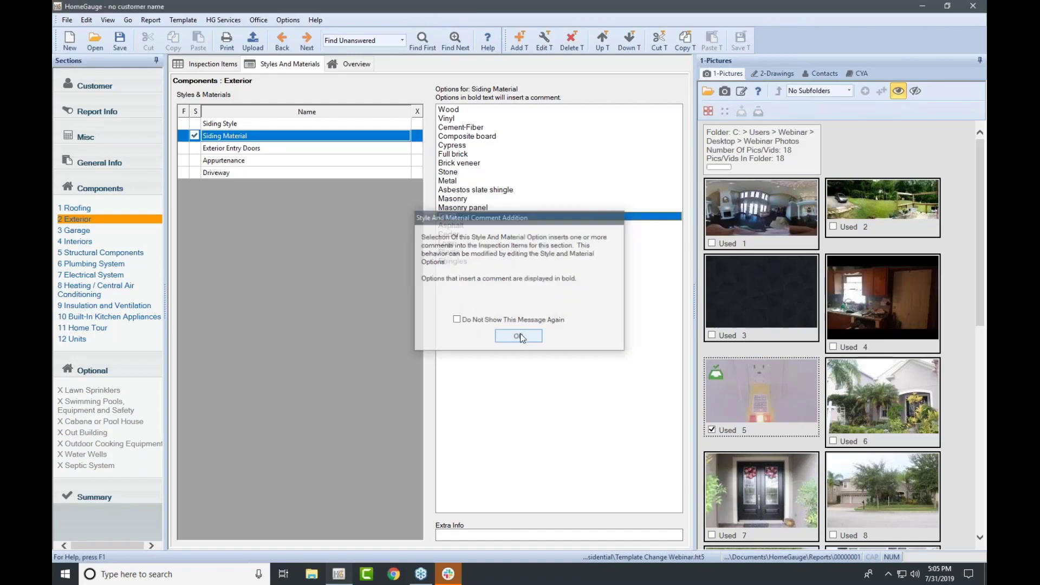
left_click(212, 65)
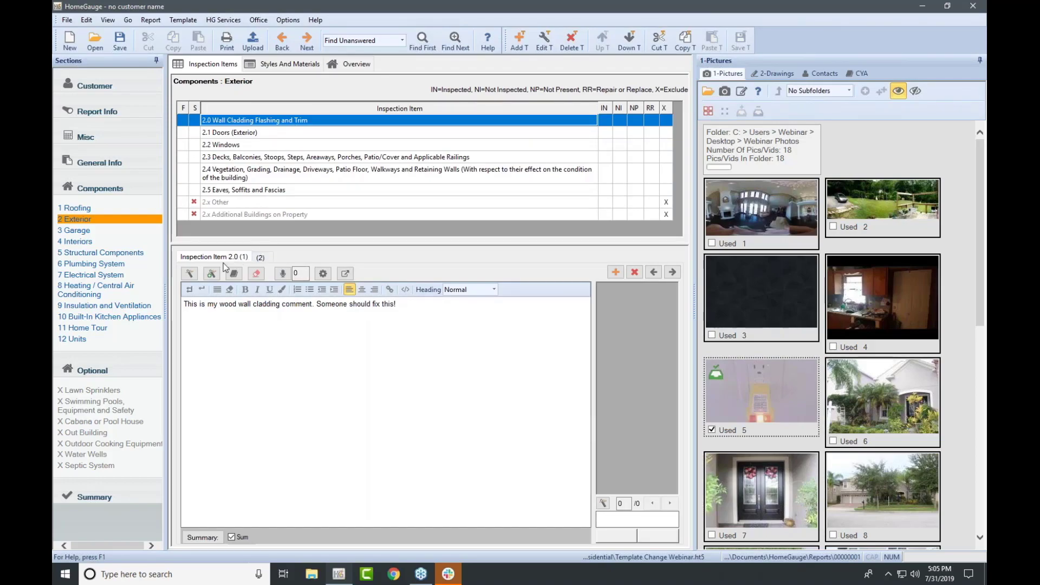
left_click_drag(396, 303, 185, 303)
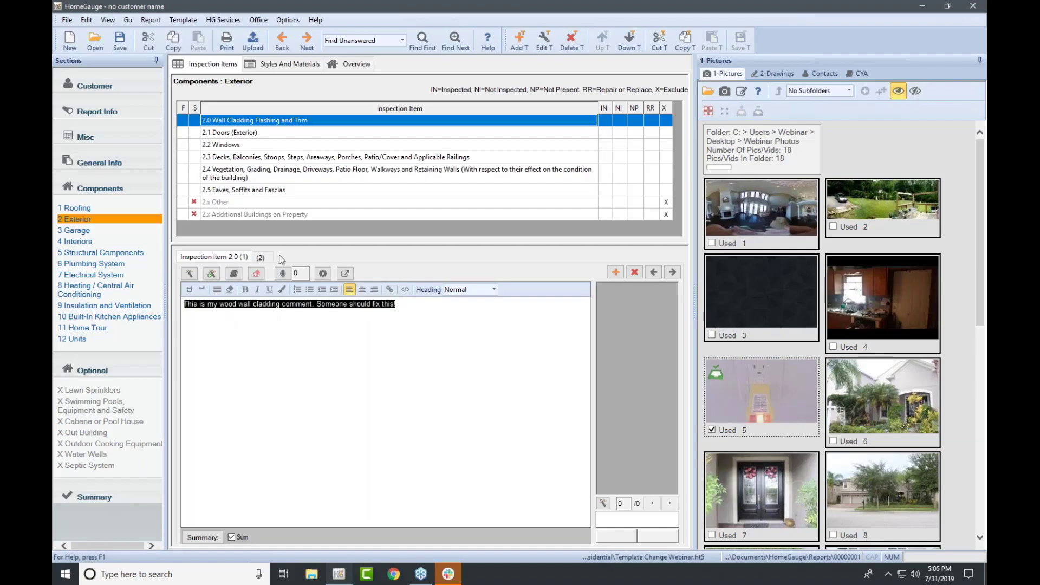
left_click(263, 257)
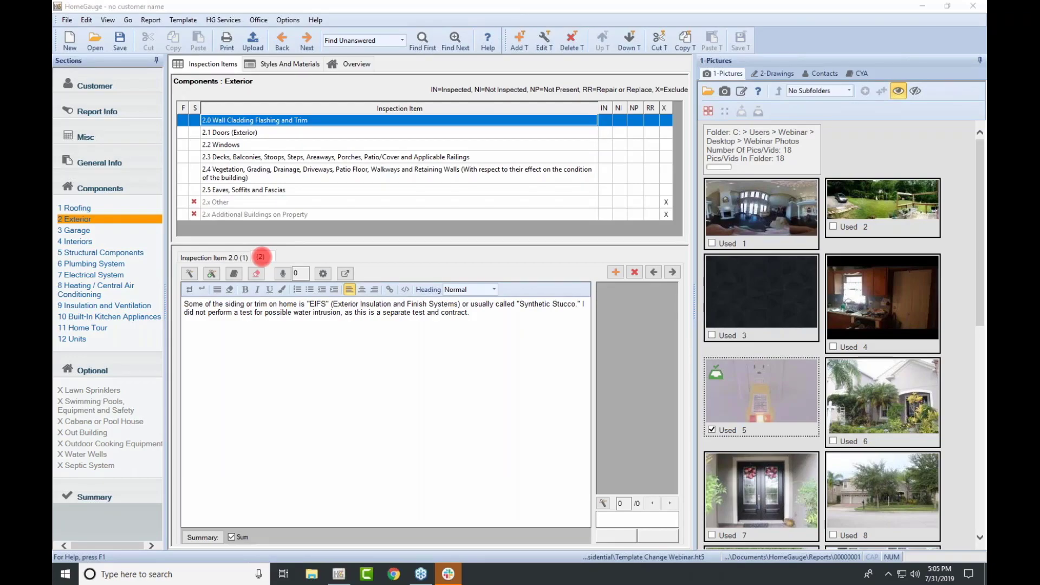
- Add a new option named "Pudding" to the Exterior section's Siding Material
left_click(294, 63)
left_click(264, 136)
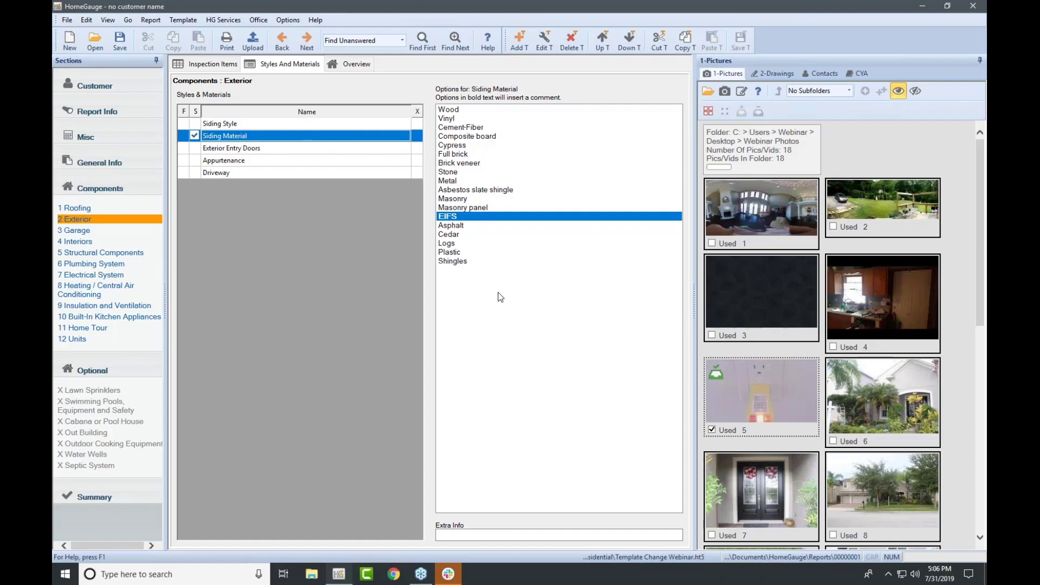
left_click(545, 44)
scroll(491, 193, "down", 1)
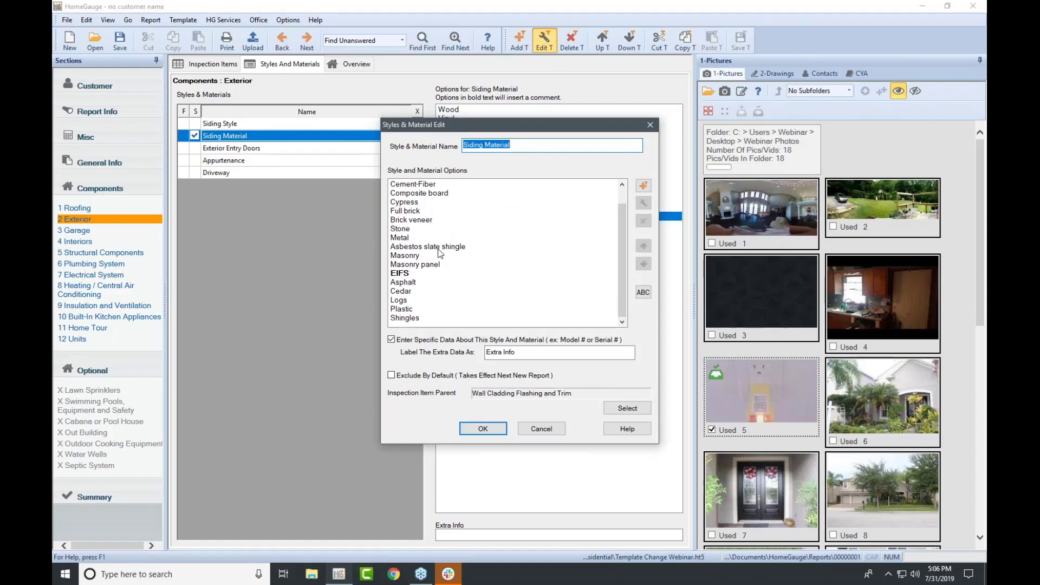
left_click(643, 186)
type("Pudding")
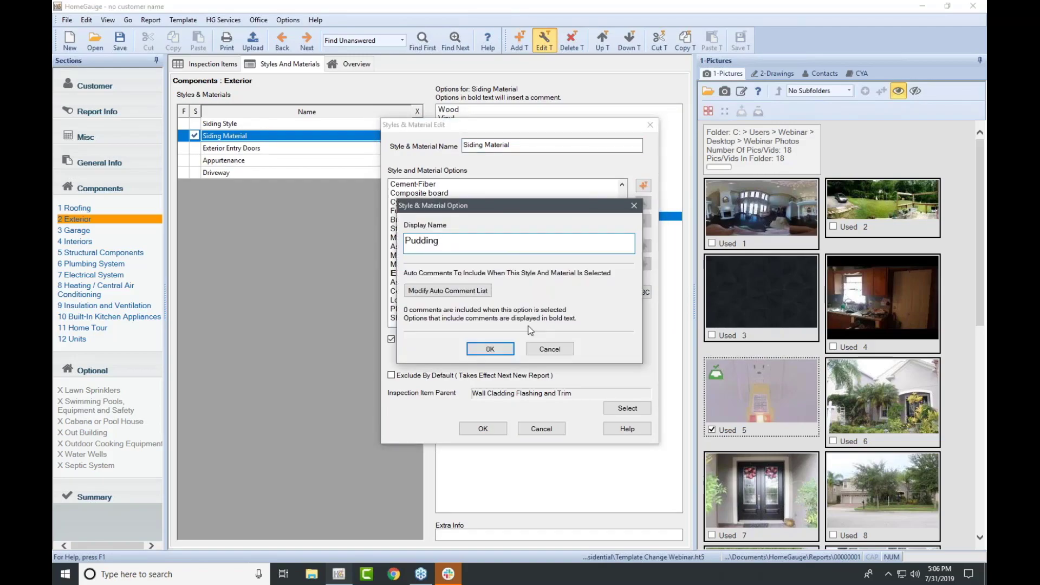
left_click(489, 349)
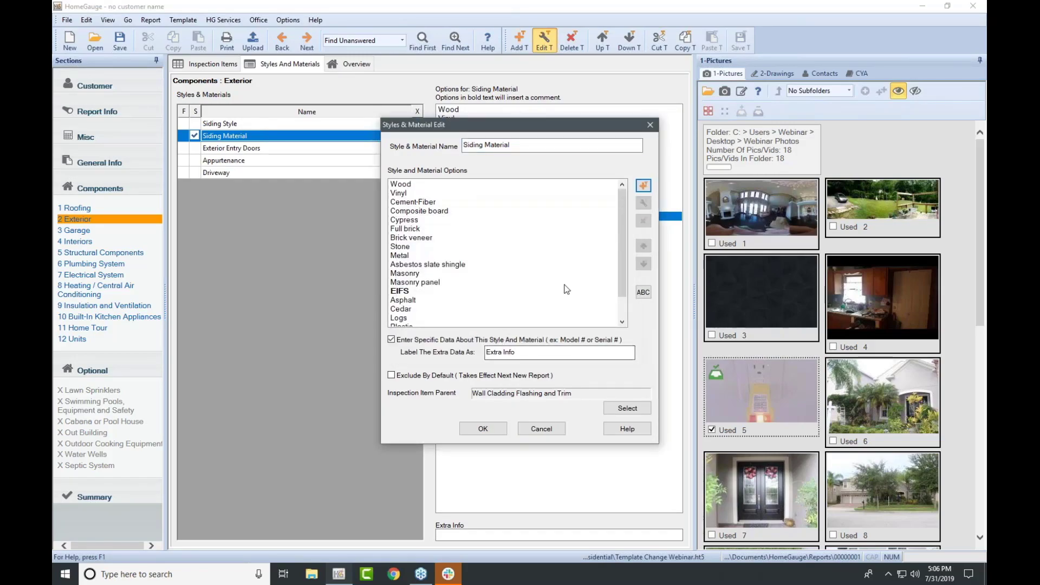
- Move the "Pudding" option to the top of the Siding Material options, accept the edit, and select it as the siding material
scroll(554, 300, "down", 1)
left_click(415, 318)
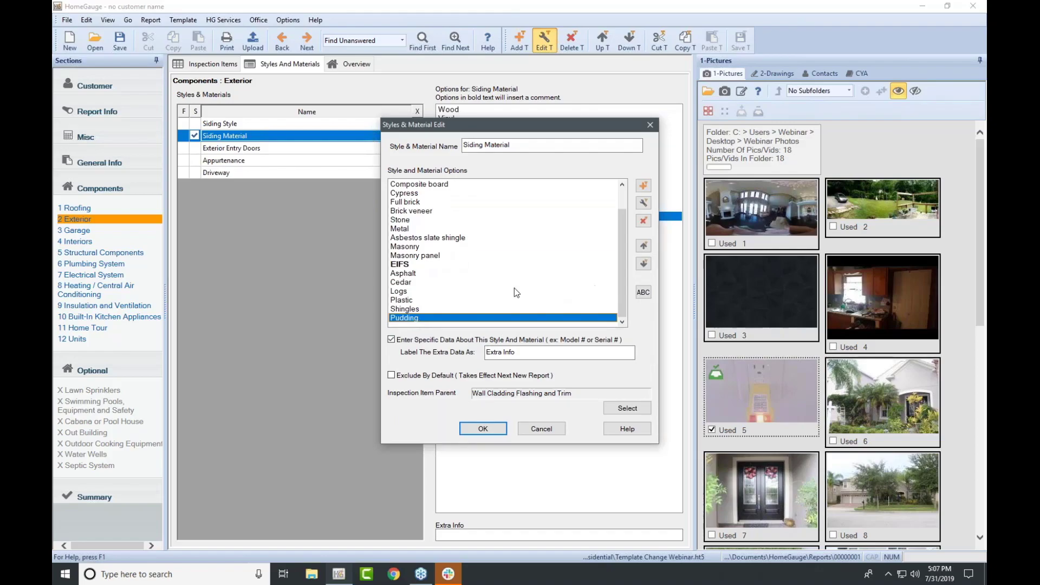
left_click(645, 246)
left_click(645, 246)
left_click(645, 246)
left_click(644, 246)
left_click(645, 246)
left_click(644, 246)
left_click(645, 246)
left_click(644, 247)
left_click(644, 246)
left_click(645, 246)
left_click(644, 246)
left_click(645, 247)
left_click(645, 247)
left_click(644, 245)
left_click(643, 244)
left_click(643, 243)
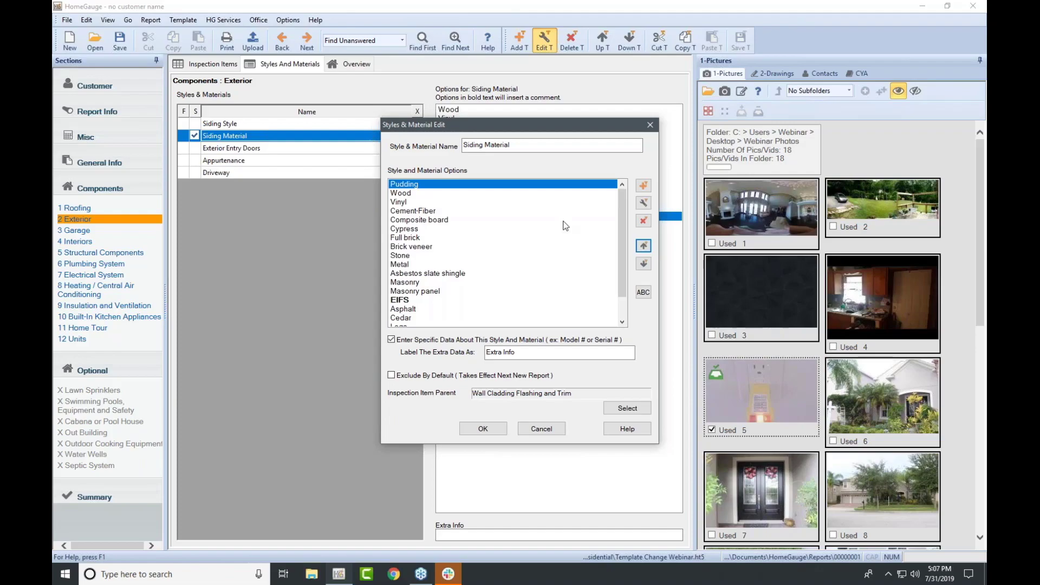
left_click(482, 428)
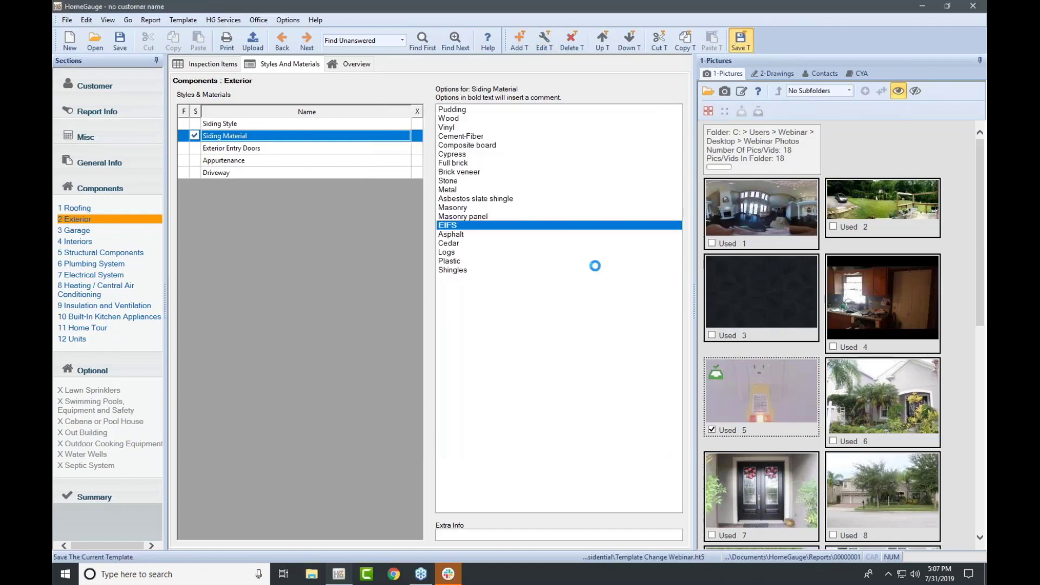
left_click(467, 110)
left_click(467, 110)
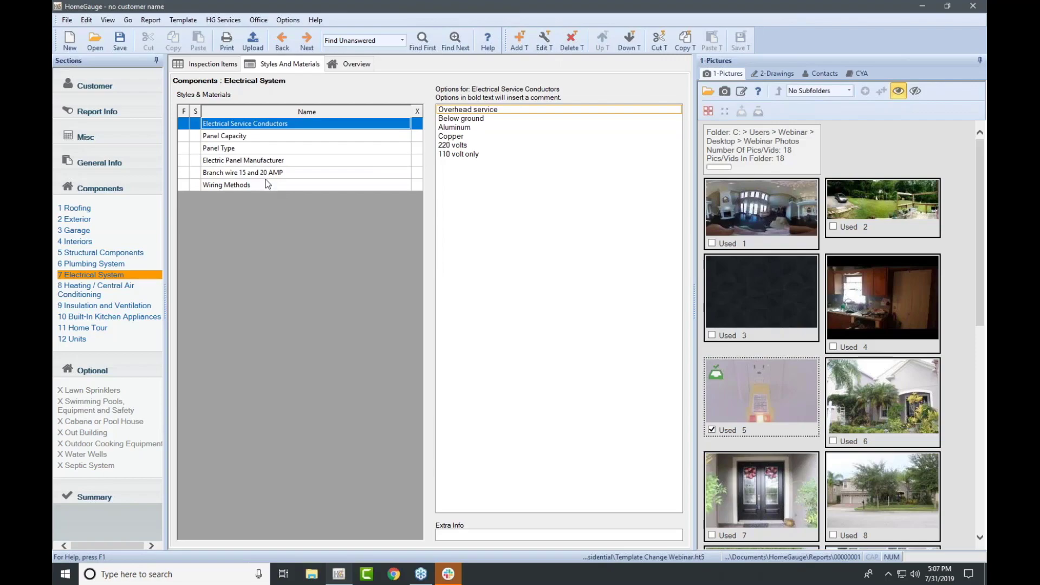
- Add a style and material named "Panel Location" to the Electrical System section with a "Hall Closet" option
key("Insert")
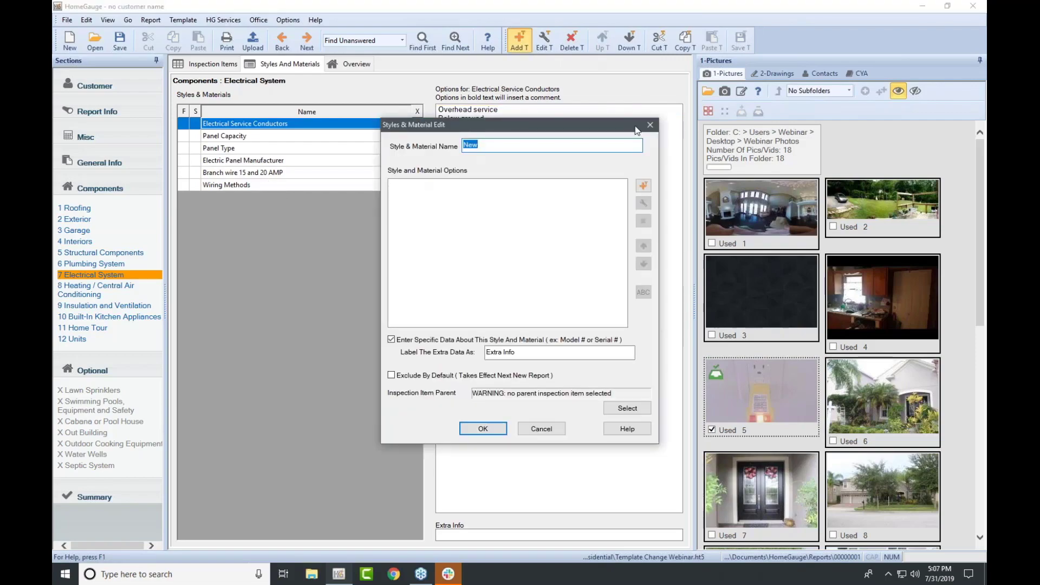
type("Panel Location")
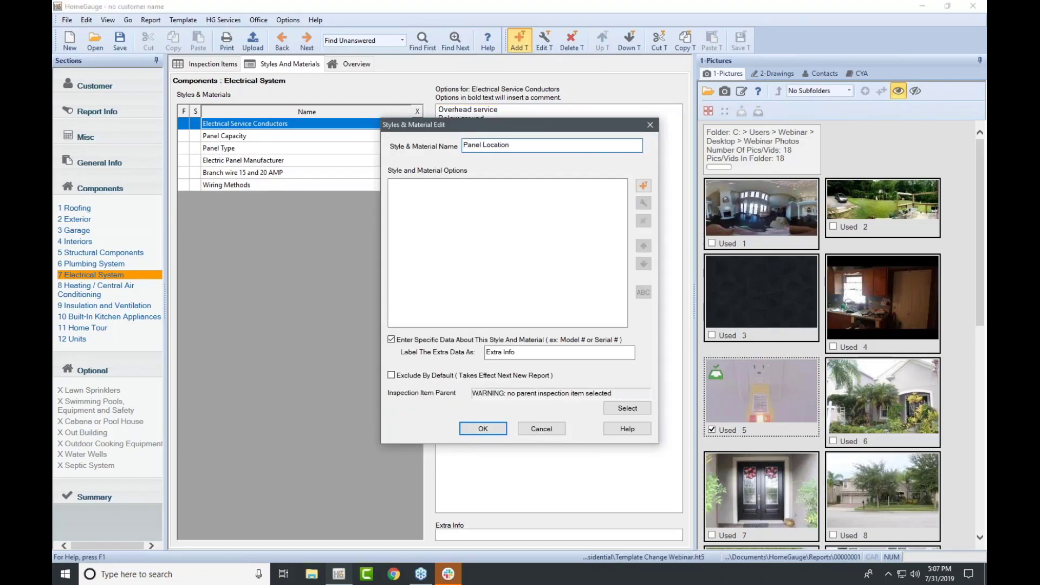
left_click(642, 186)
type("Ha")
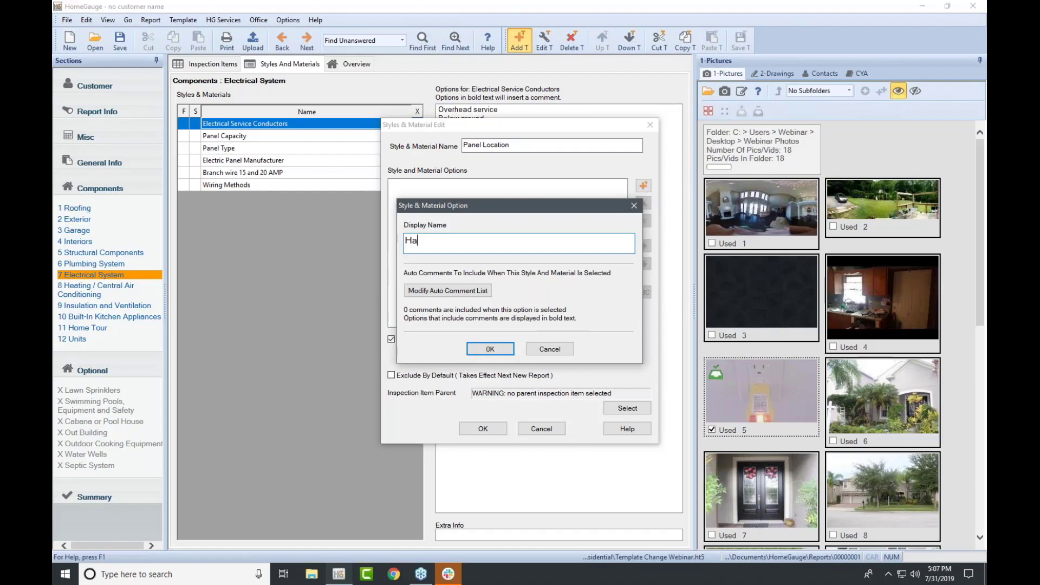
type("ll Closet")
left_click(490, 349)
- Add a second option named "Master Bedroom" to the Panel Location style and material
left_click(642, 186)
type("Master bedroom")
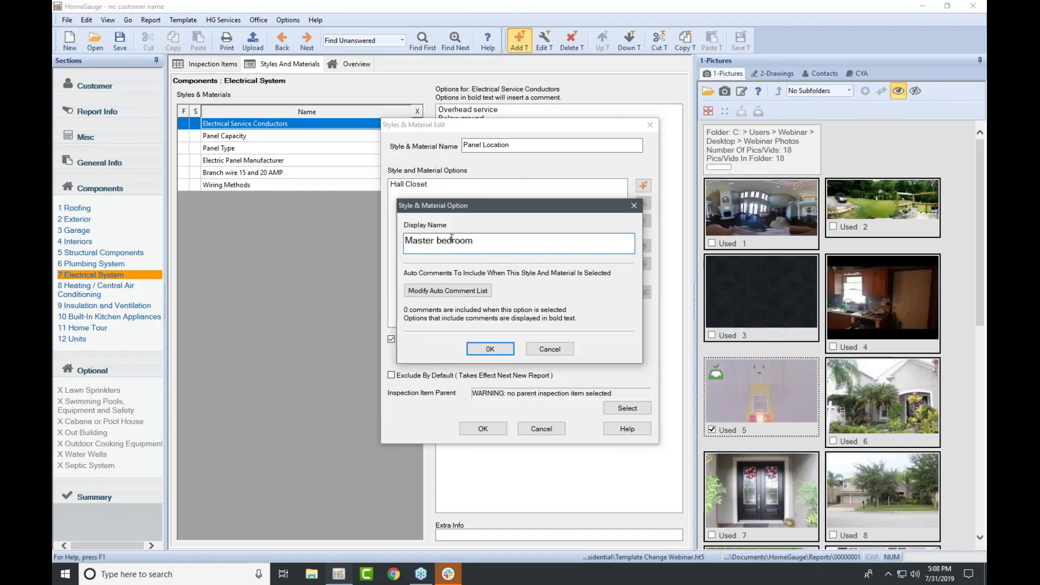
left_click(442, 240)
key("BackSpace")
type("B")
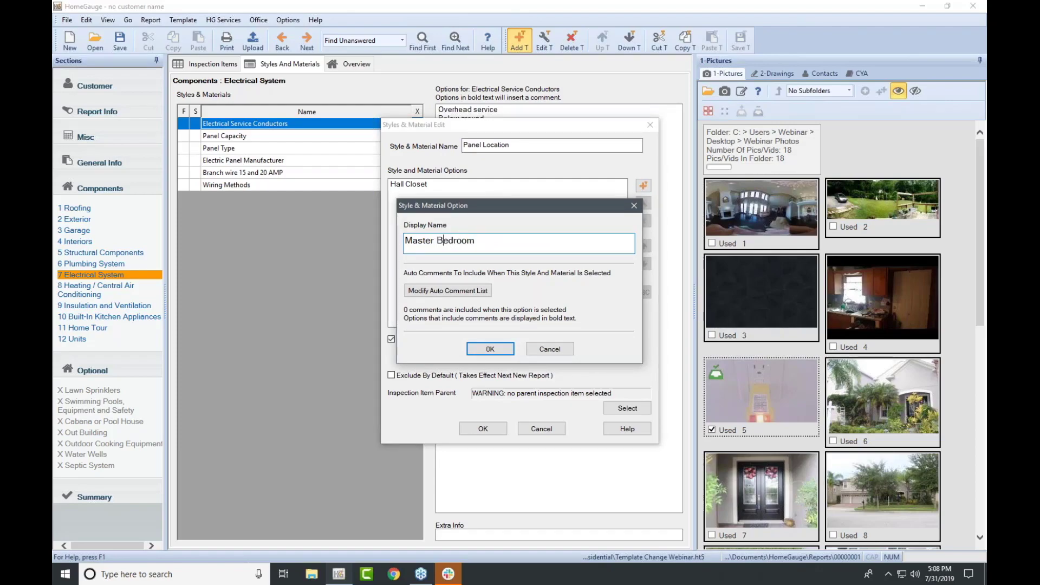
left_click(488, 349)
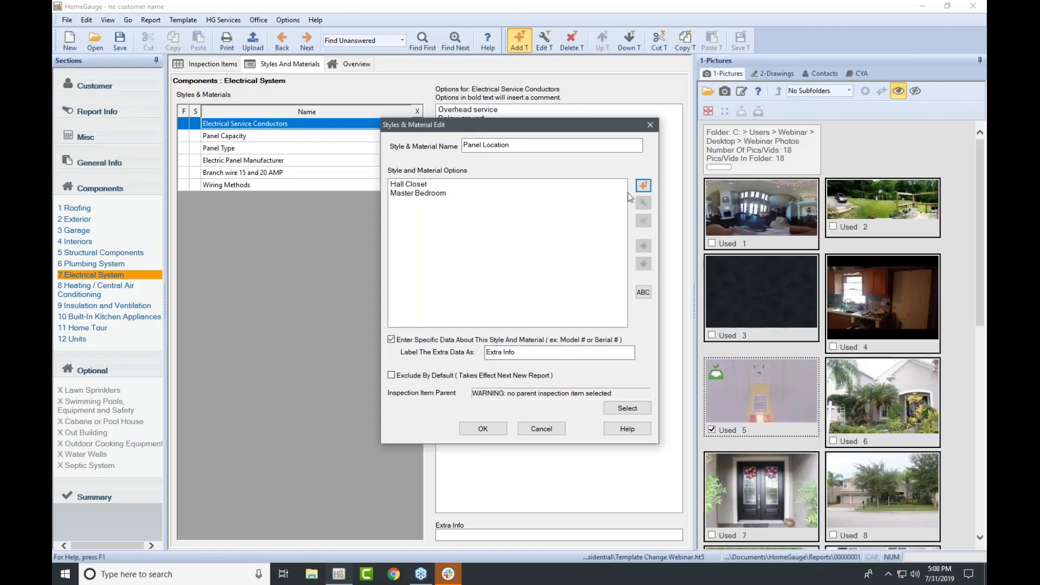
- Add a "Garage" option to Panel Location, accept the new style and material, and select Garage as the location
left_click(643, 186)
type("Garage")
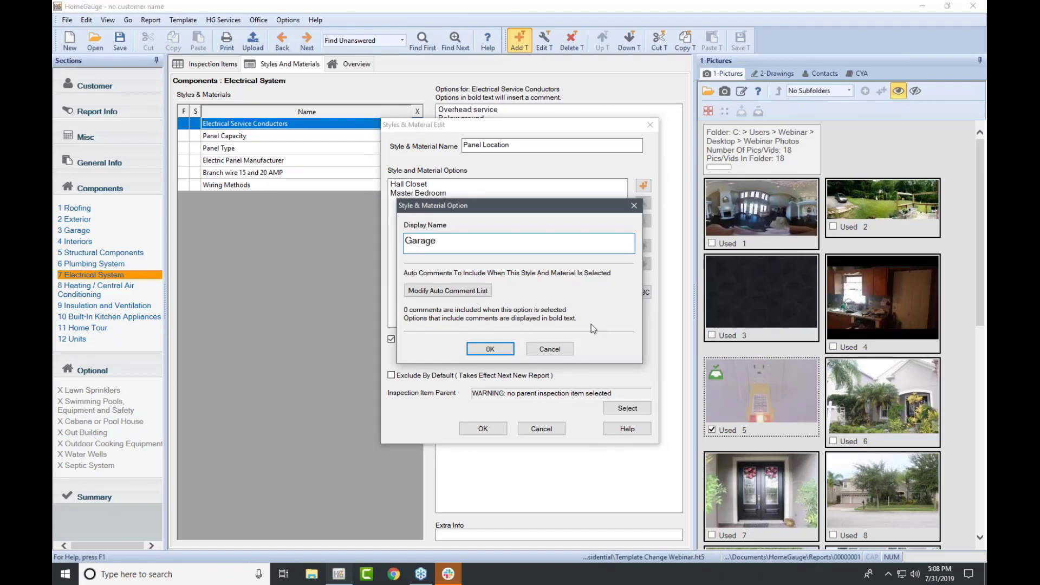
left_click(490, 349)
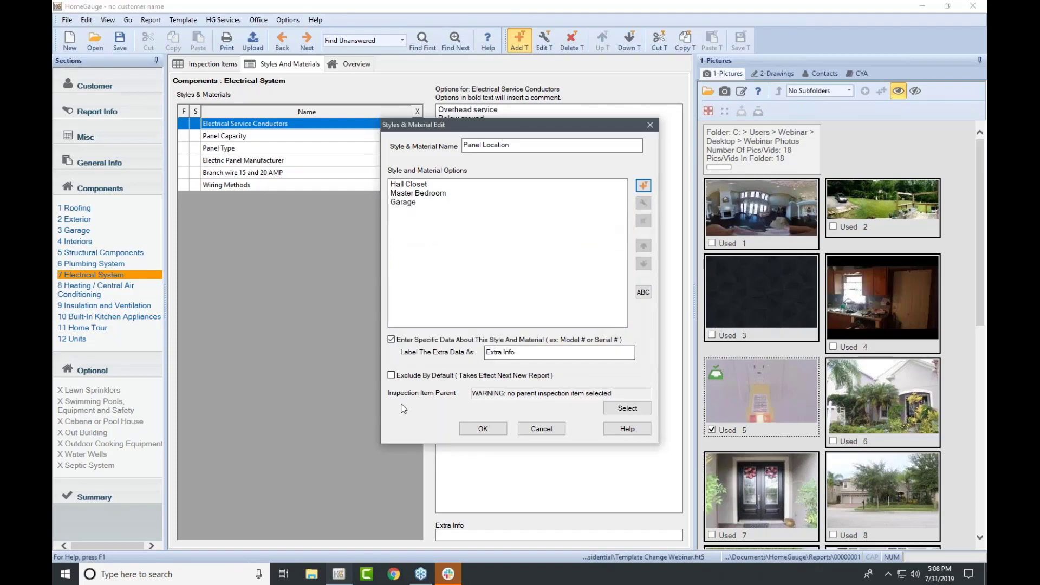
left_click(475, 431)
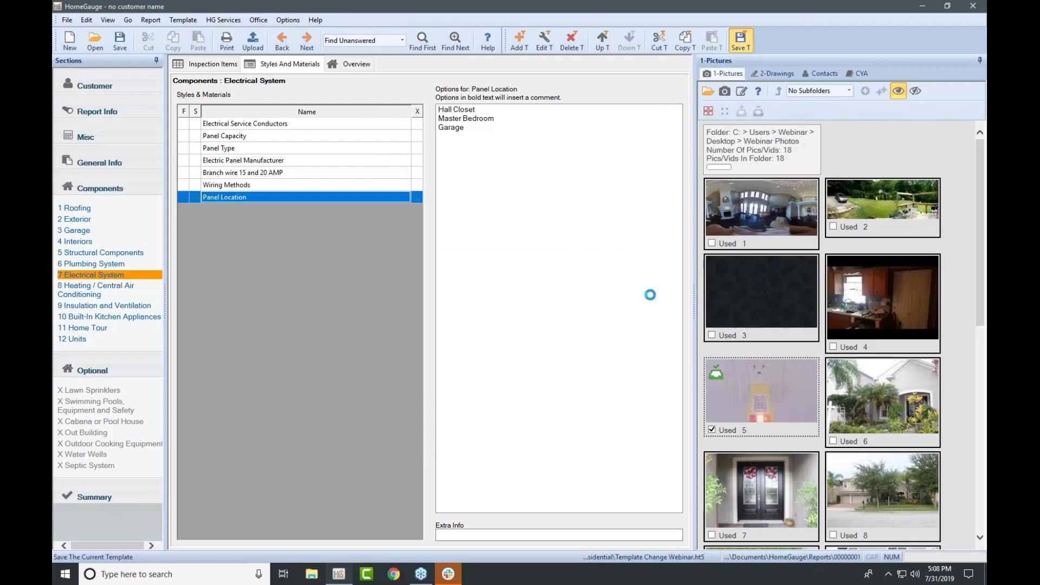
left_click(457, 130)
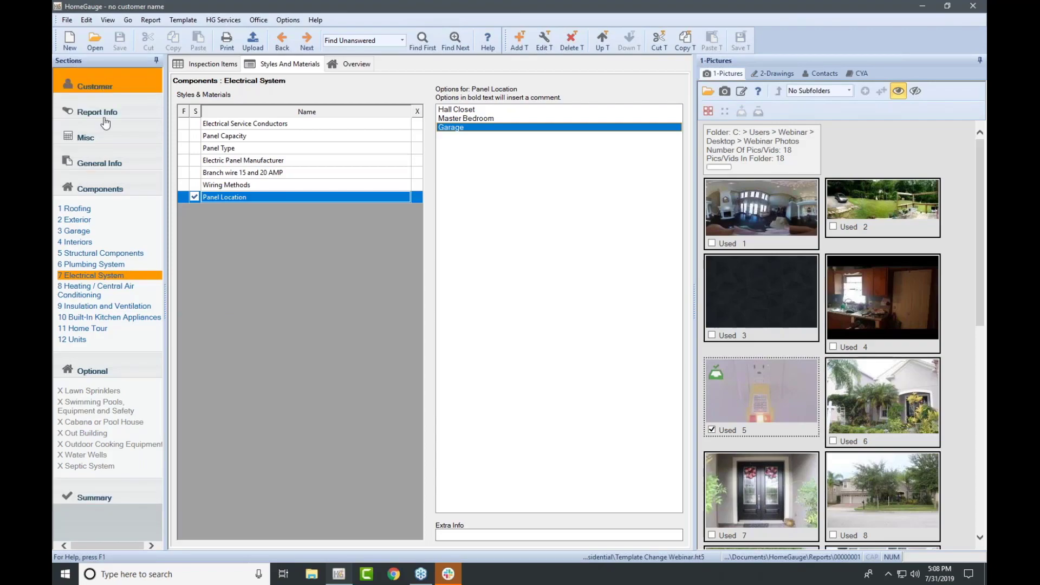
- Review the Summary section and create a new summary named "Maintenance Summary" with the abbreviation "MS"
left_click(92, 497)
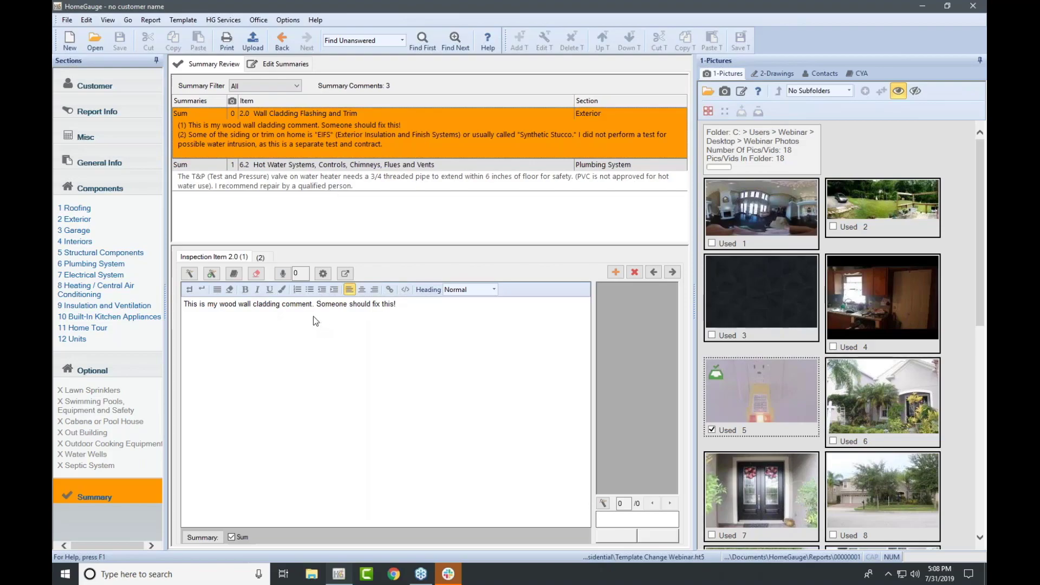
left_click(274, 63)
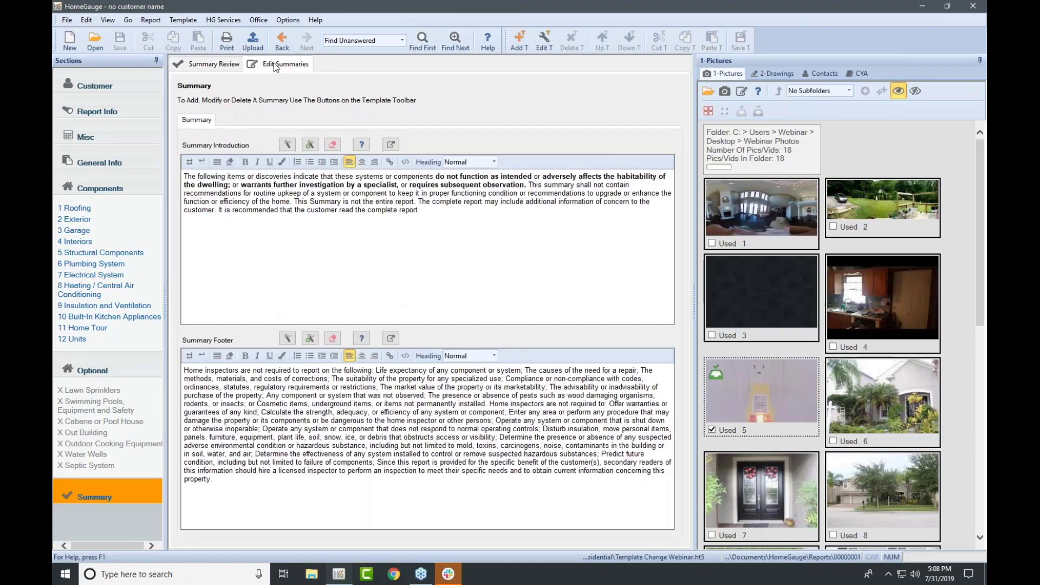
left_click(226, 63)
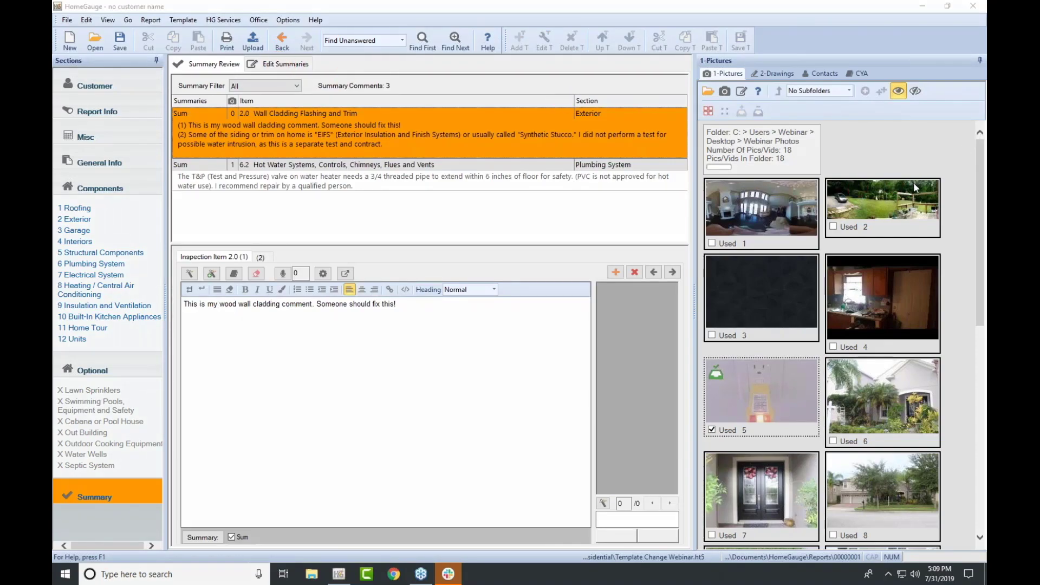
left_click(272, 66)
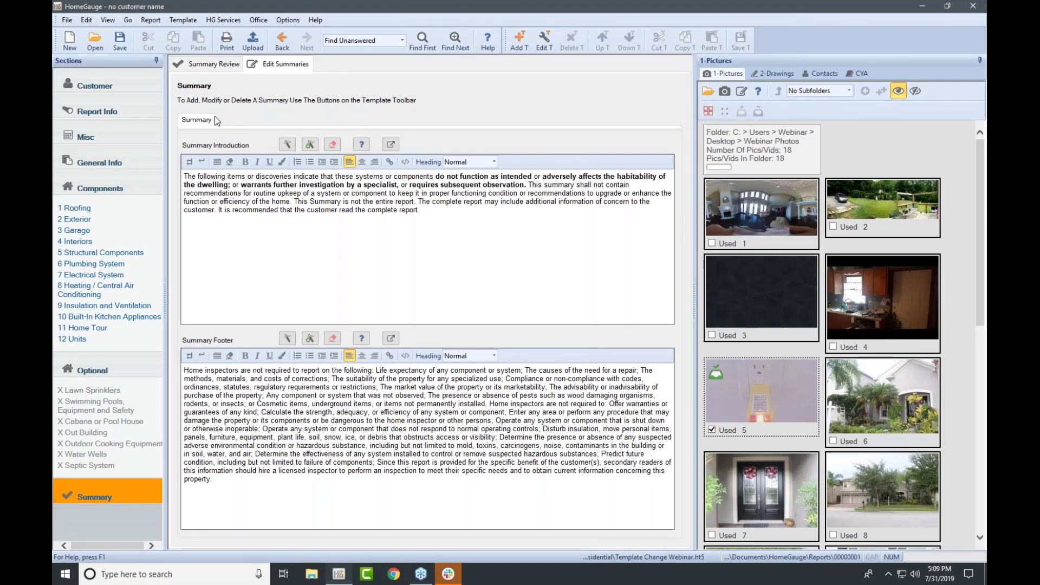
left_click(520, 43)
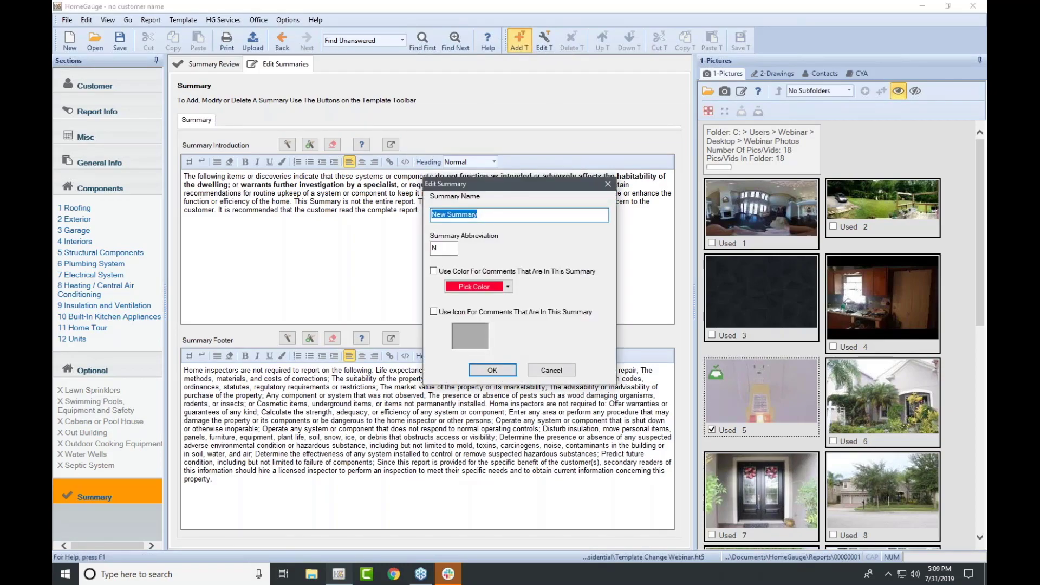
type("Maintenance Summary")
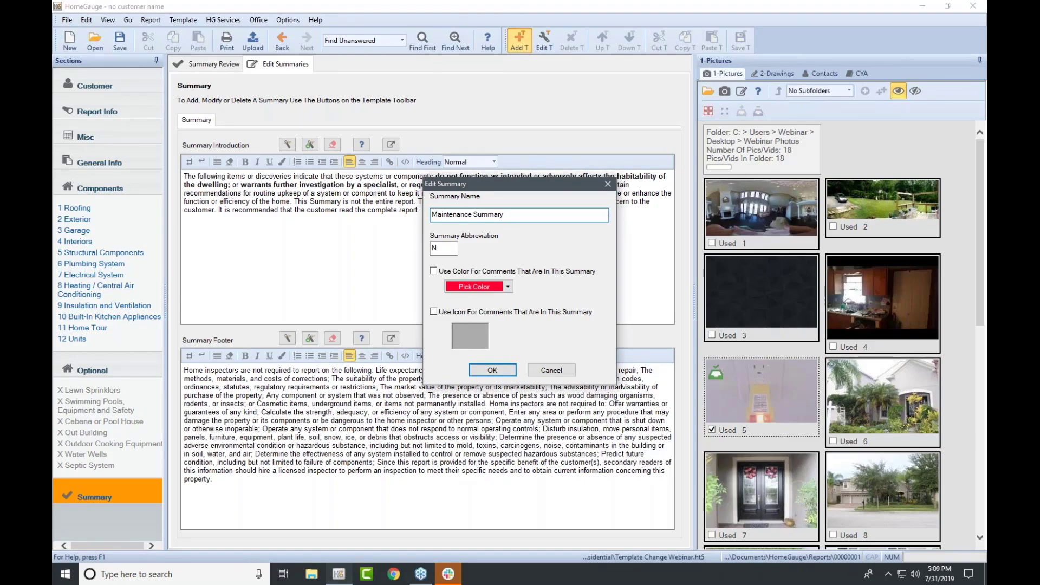
key("Tab")
type("MS")
- Enable a blue color for comments in the Maintenance Summary, accept the summary, and save the template
left_click(434, 271)
left_click(507, 287)
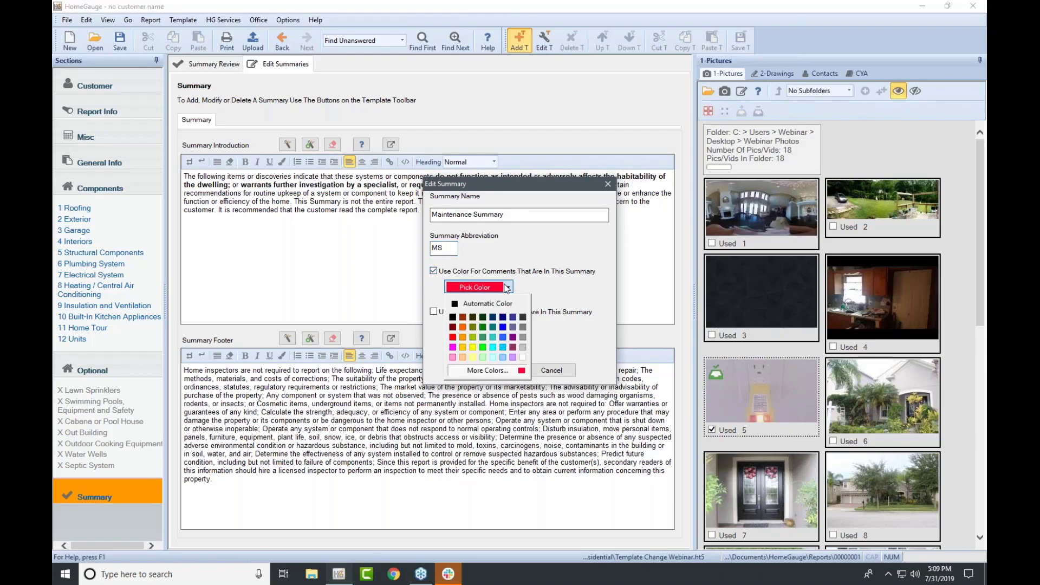
left_click(502, 327)
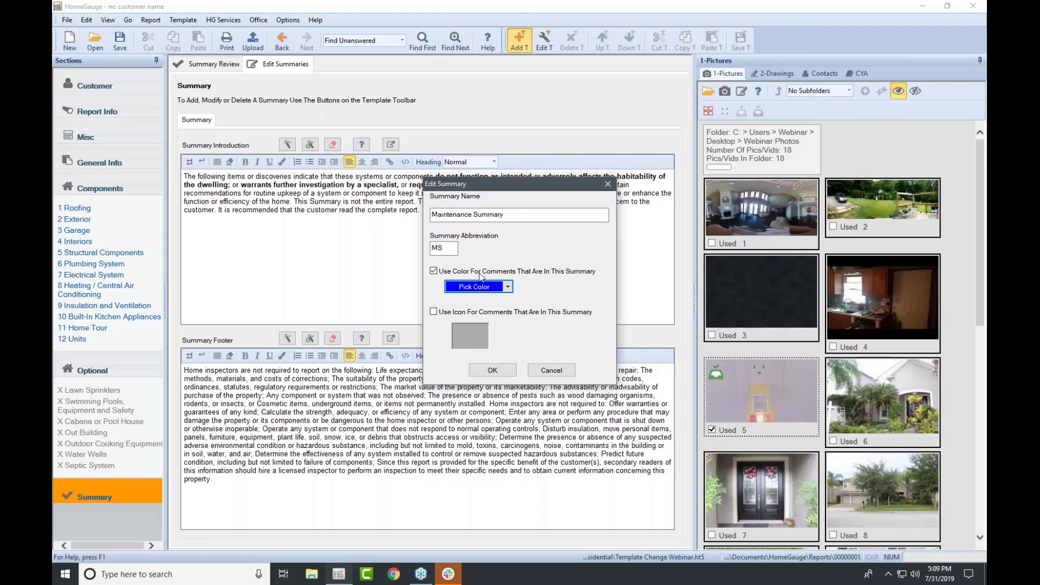
left_click(492, 369)
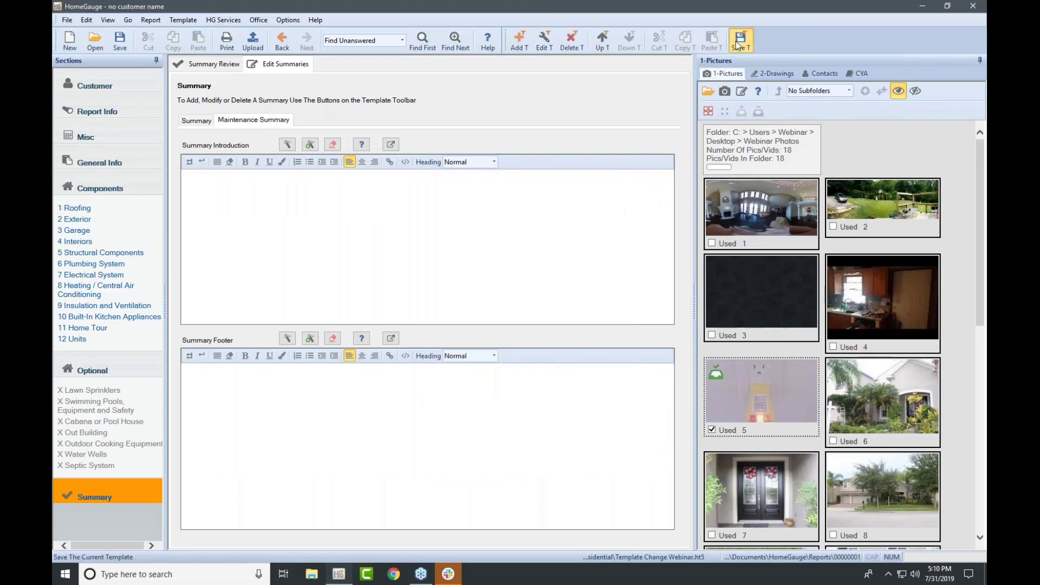
left_click(738, 43)
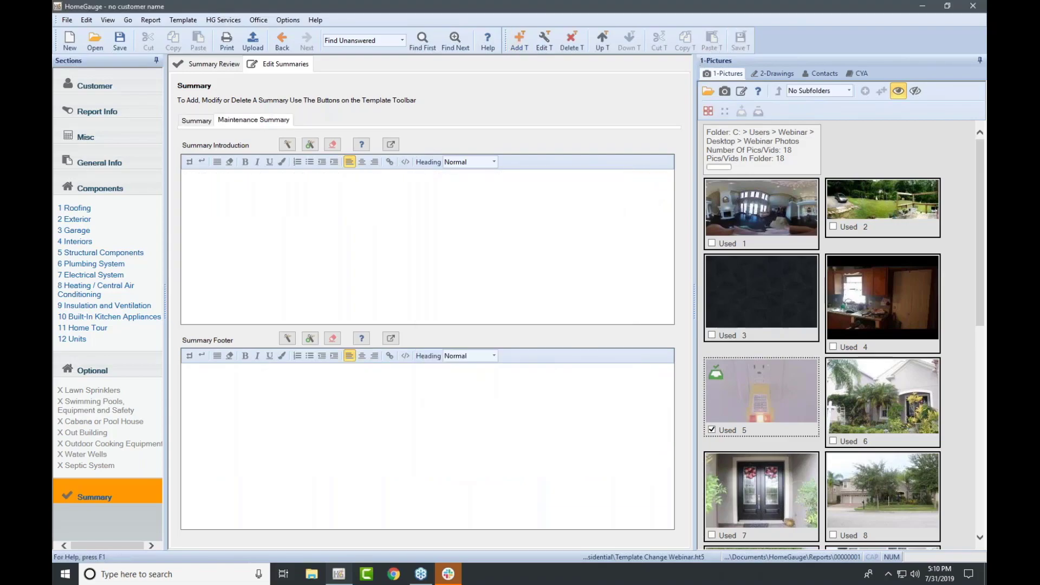
- Rename the original summary as "Repair Replace Summary"
left_click(208, 121)
left_click(229, 122)
left_click(201, 122)
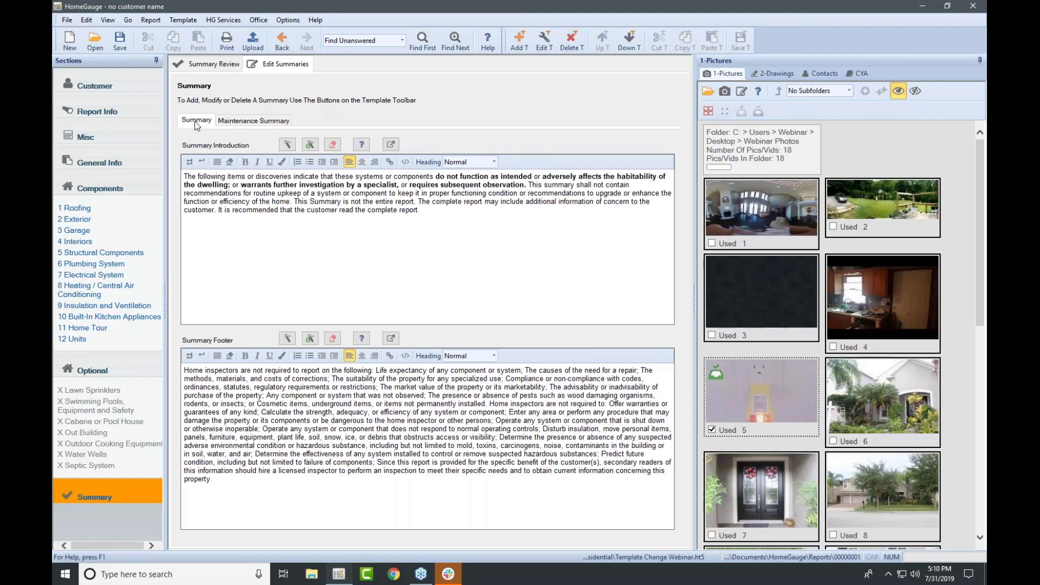
left_click(539, 44)
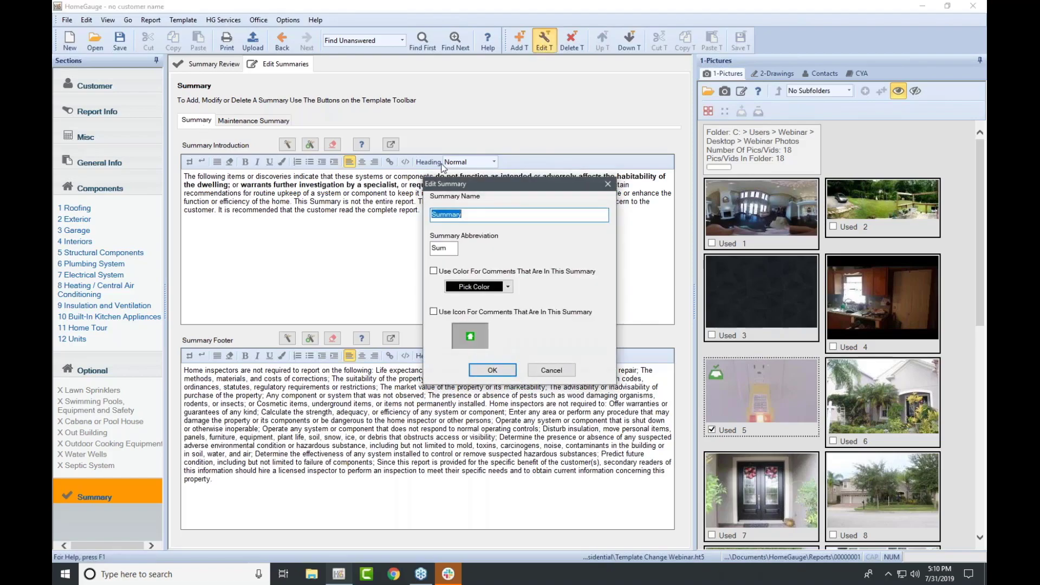
type("Repair Replace Summary")
key("Tab")
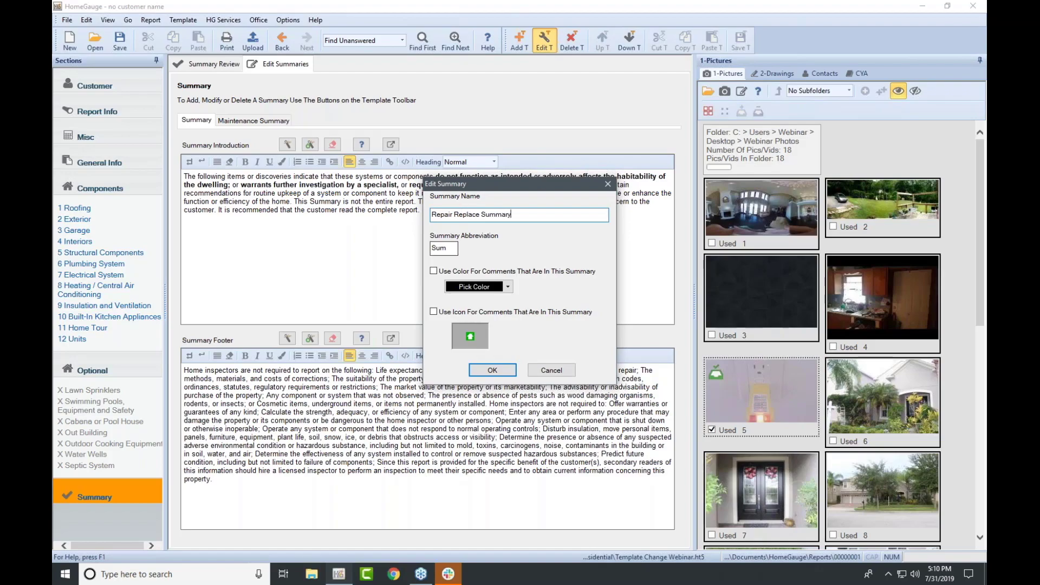
- Enable a red color for comments in the Repair Replace Summary, accept the edit, and save the template
double_click(446, 248)
left_click(445, 249)
left_click(434, 271)
left_click(505, 287)
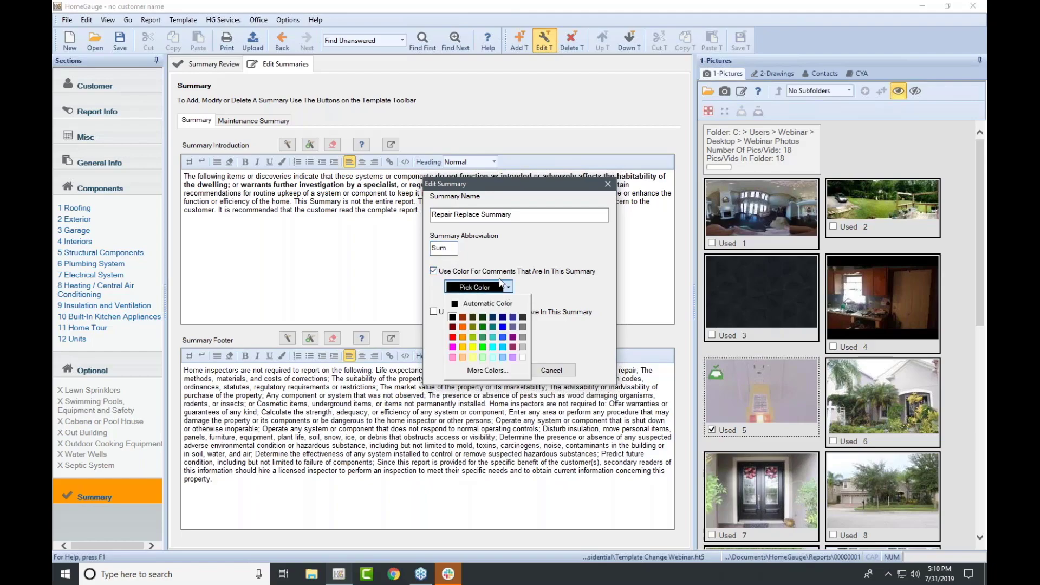
left_click(452, 337)
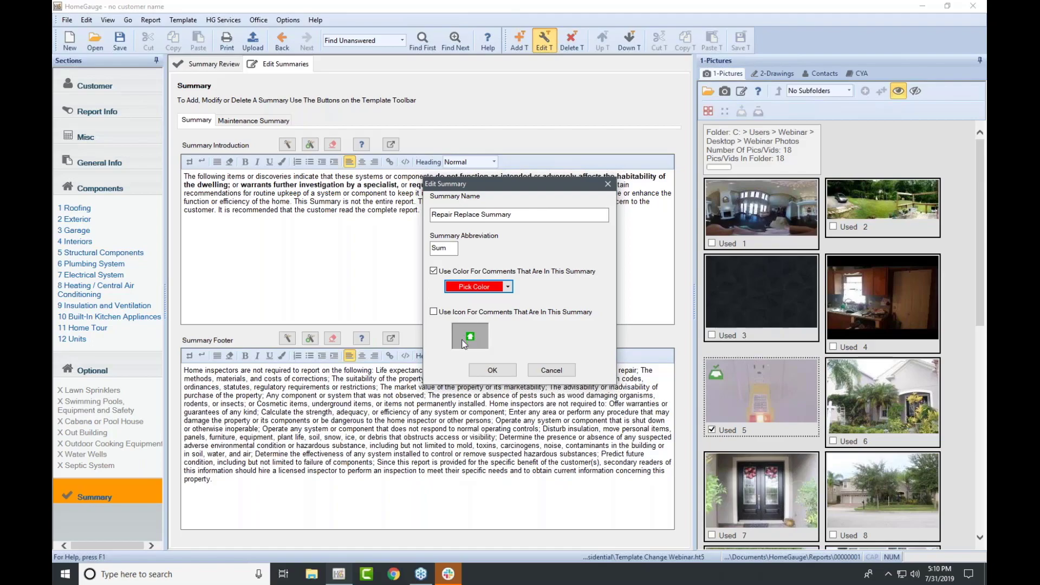
left_click(491, 370)
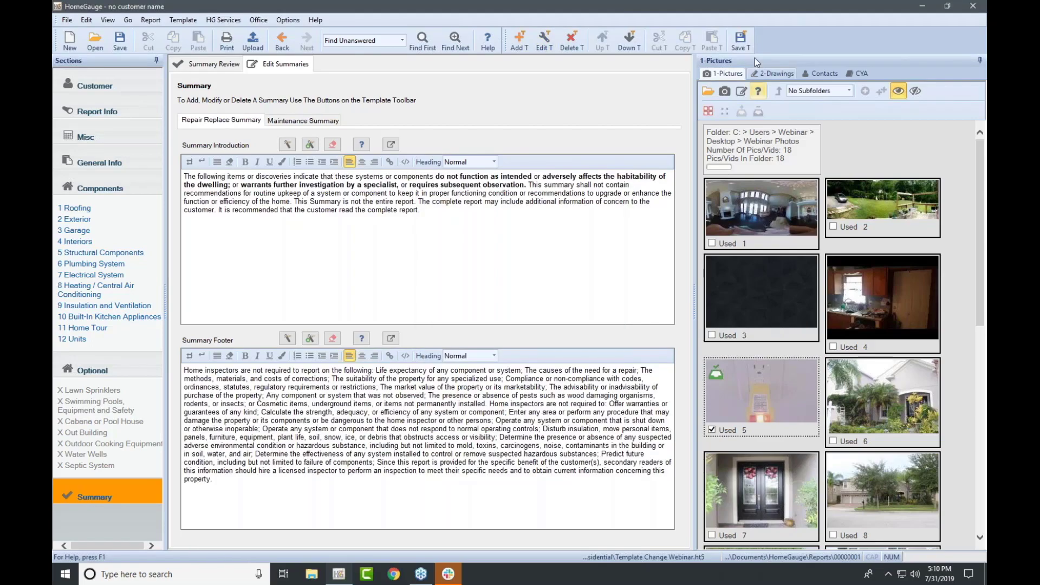
left_click(742, 39)
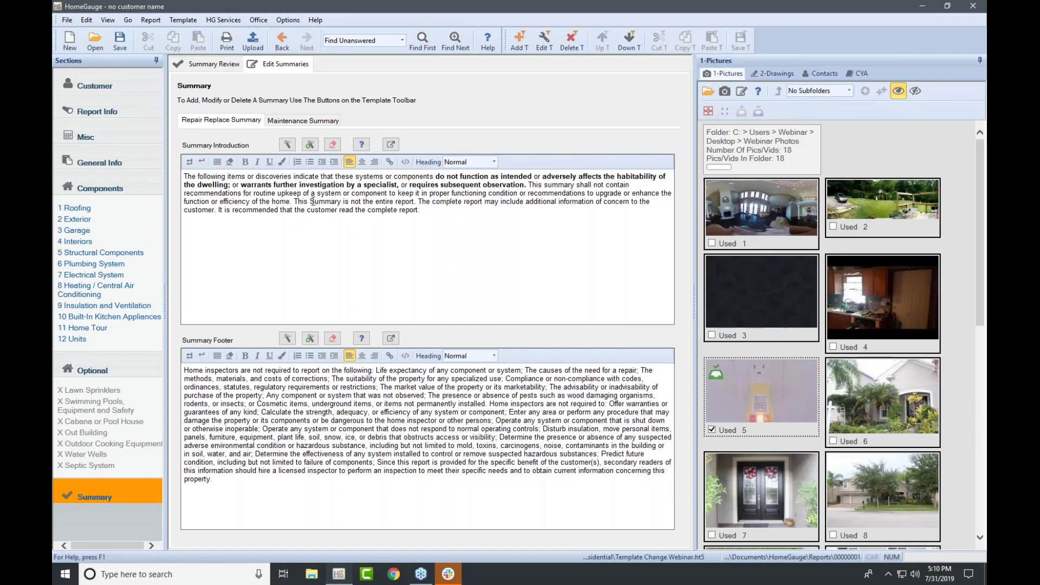
- In the Roofing section, insert the "3 or more layers" comment as one comment for Roof Coverings and stop its smart text replacements
left_click(88, 211)
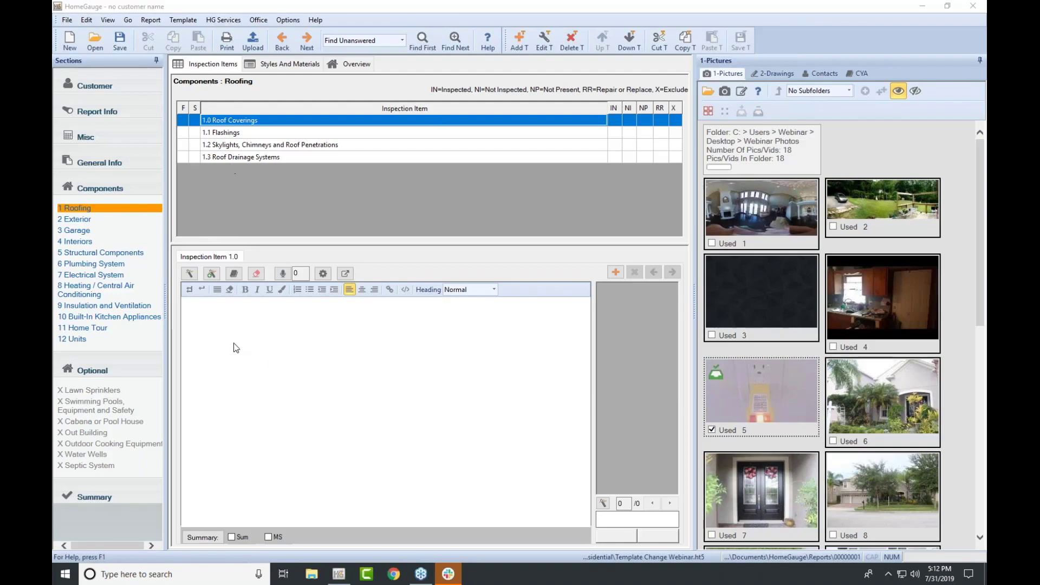
left_click(190, 272)
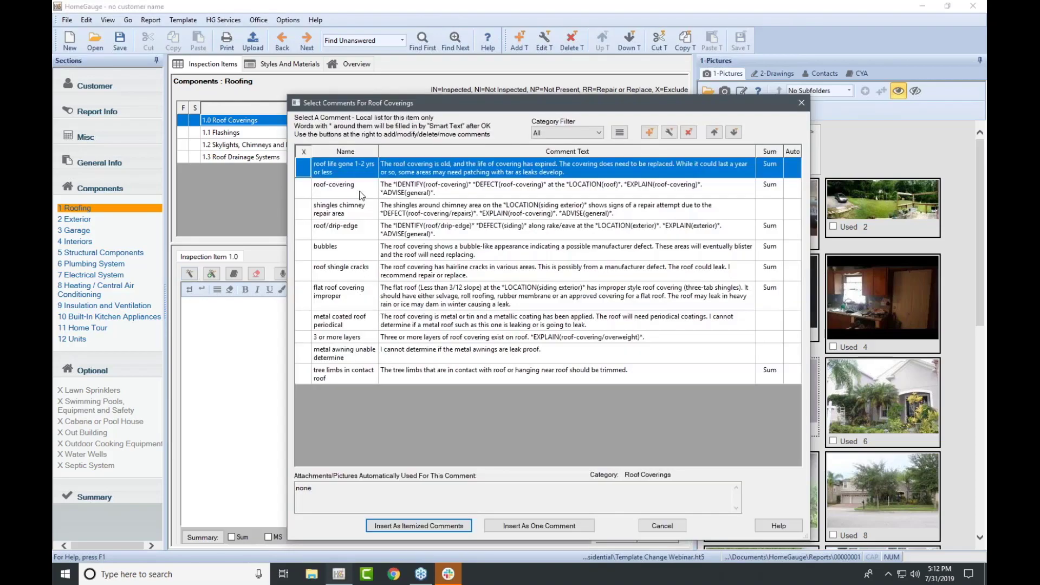
left_click(421, 337)
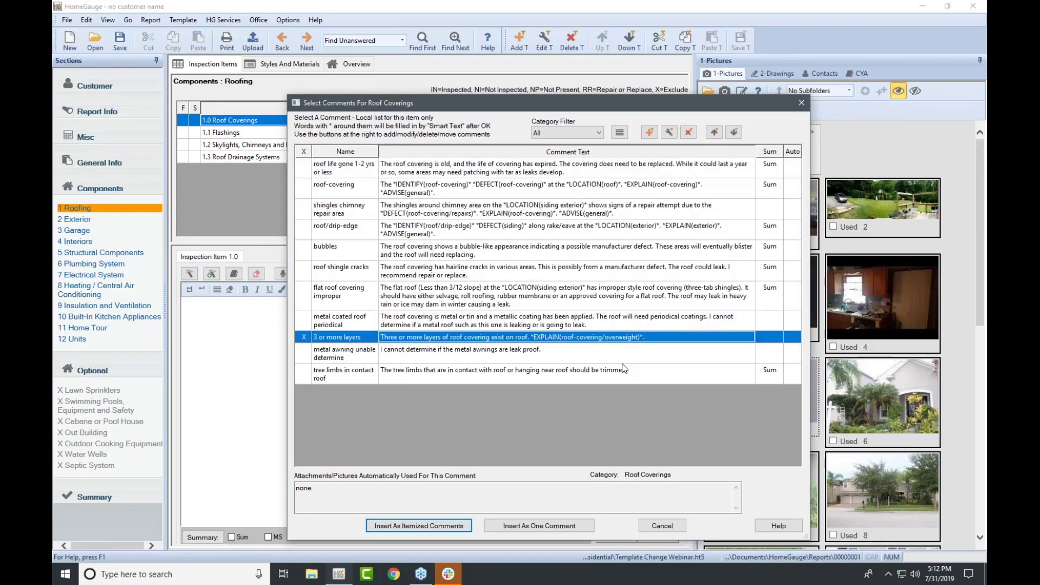
left_click(535, 526)
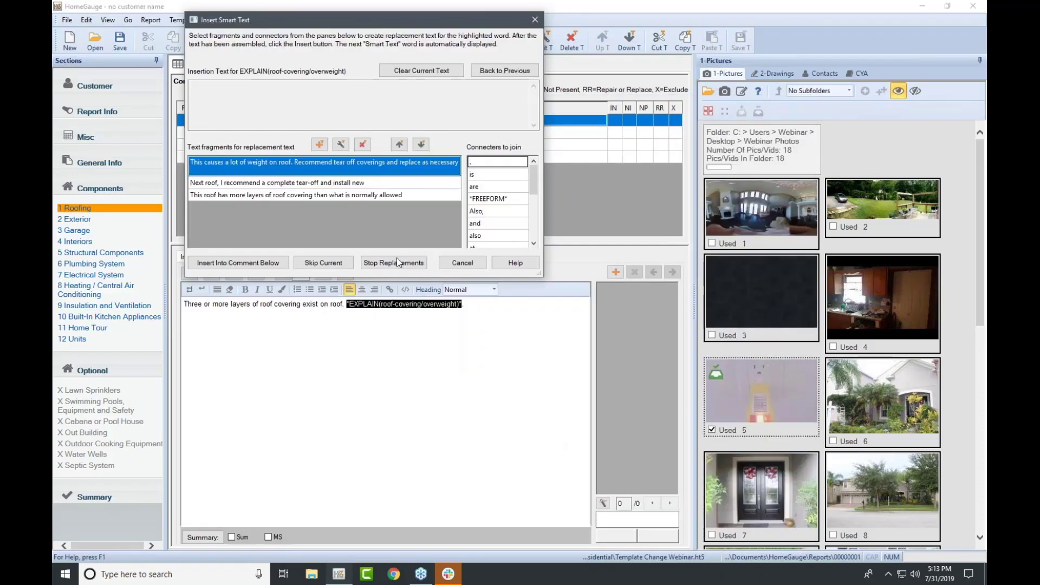
left_click(405, 264)
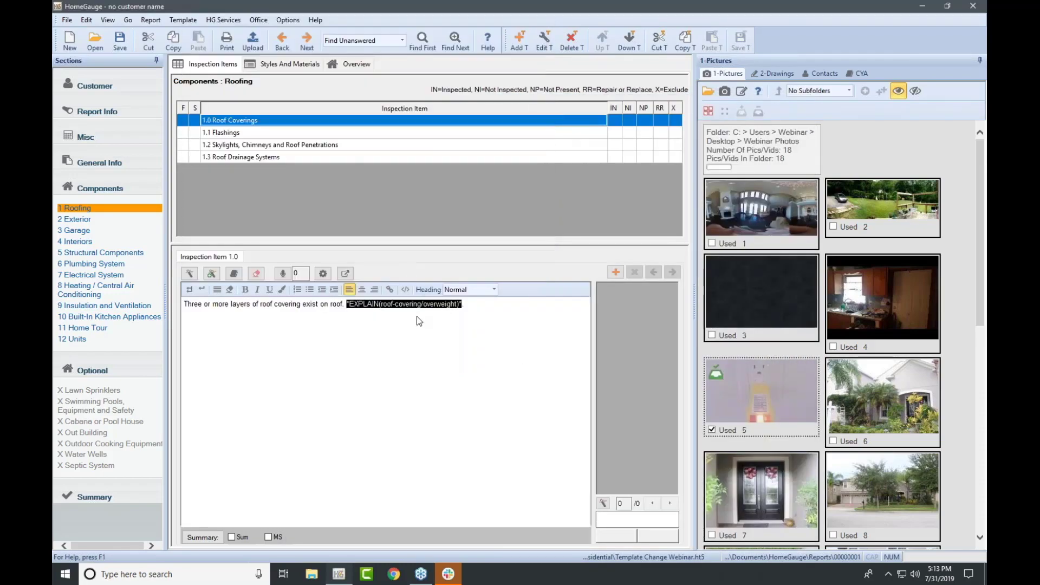
left_click_drag(468, 307, 347, 305)
left_click(407, 304)
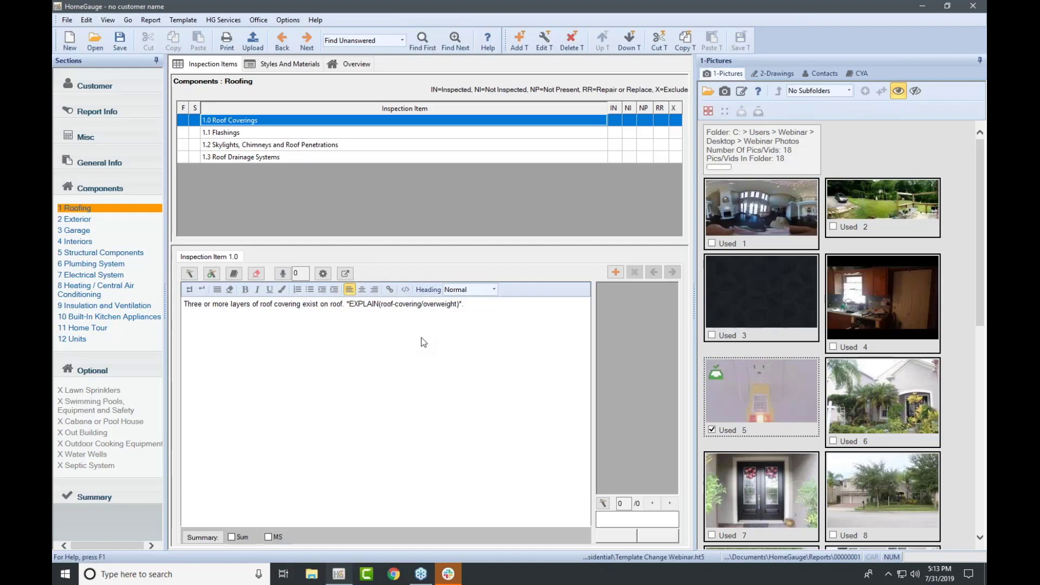
- From the Interiors section, replace all smart text in the report, using the fragment "This causes a lot of weight on roof. Recommend tear off coverings and replace as necessary"
left_click(96, 162)
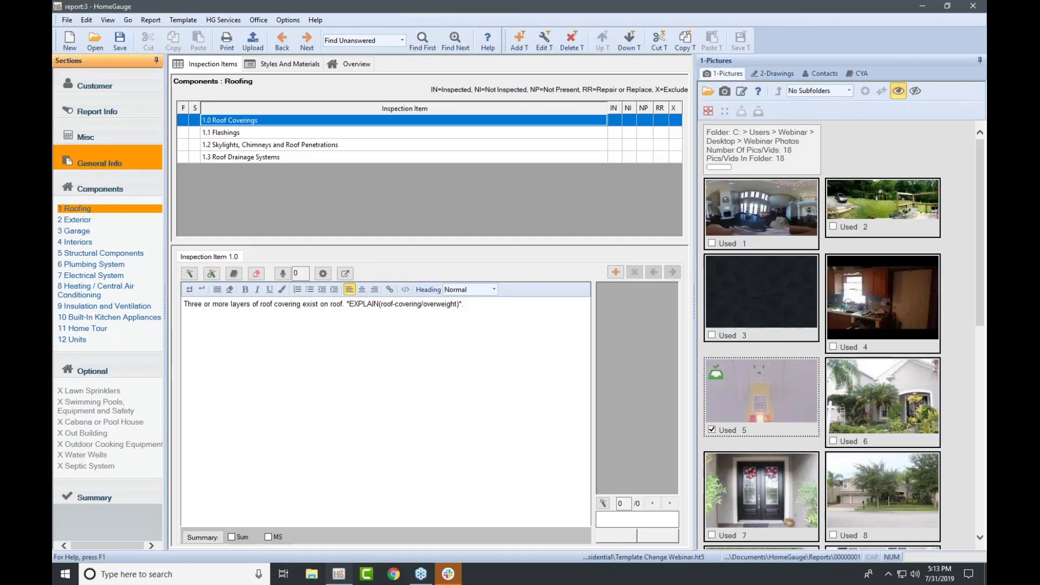
left_click(81, 241)
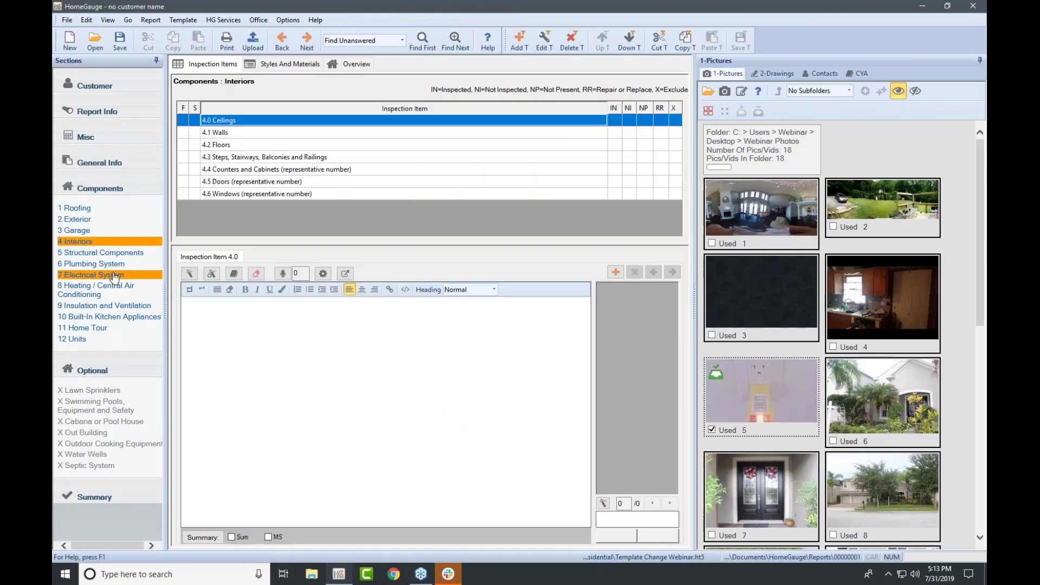
left_click(152, 21)
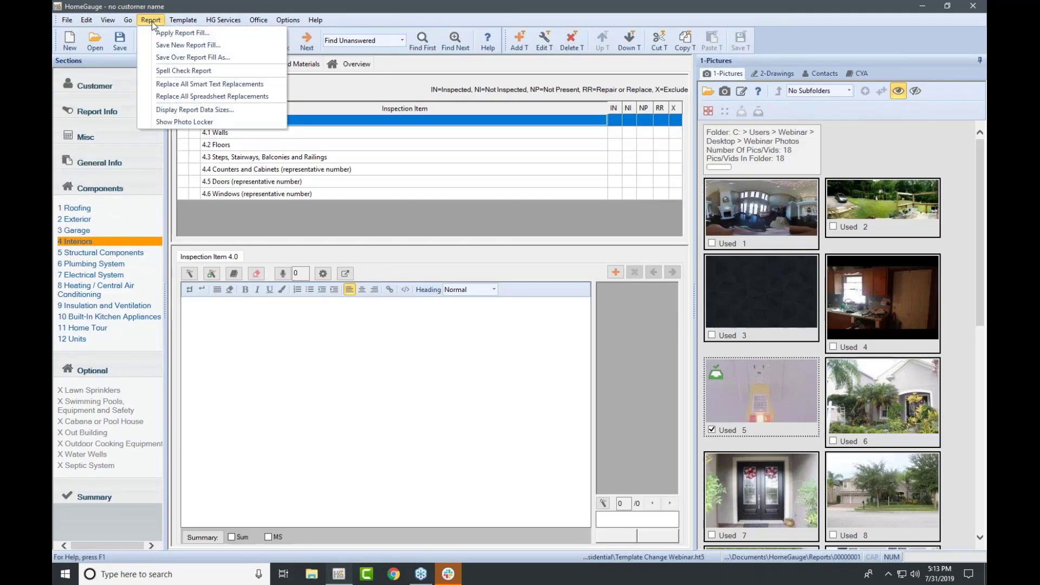
left_click(185, 87)
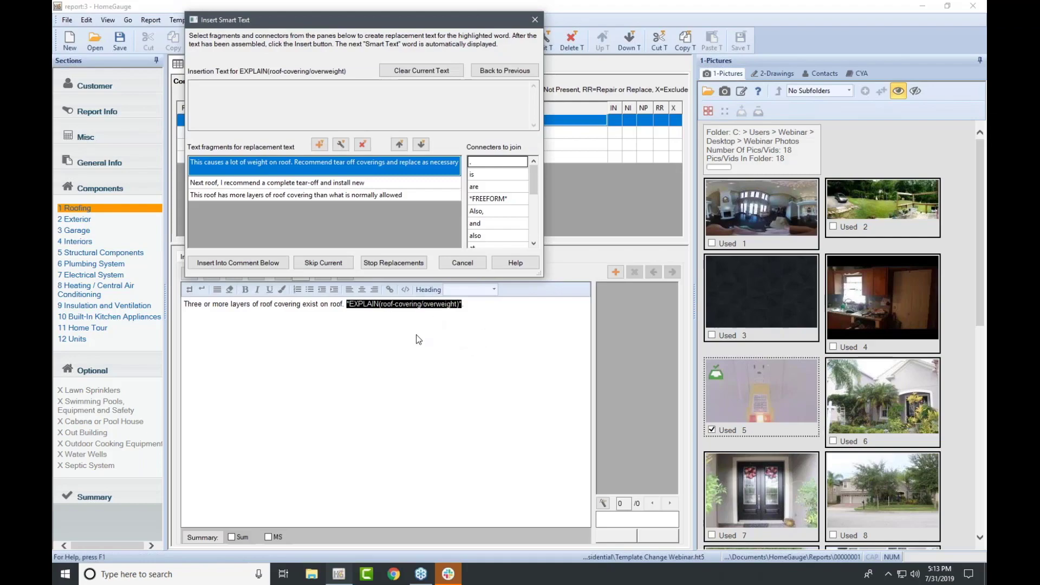
double_click(271, 170)
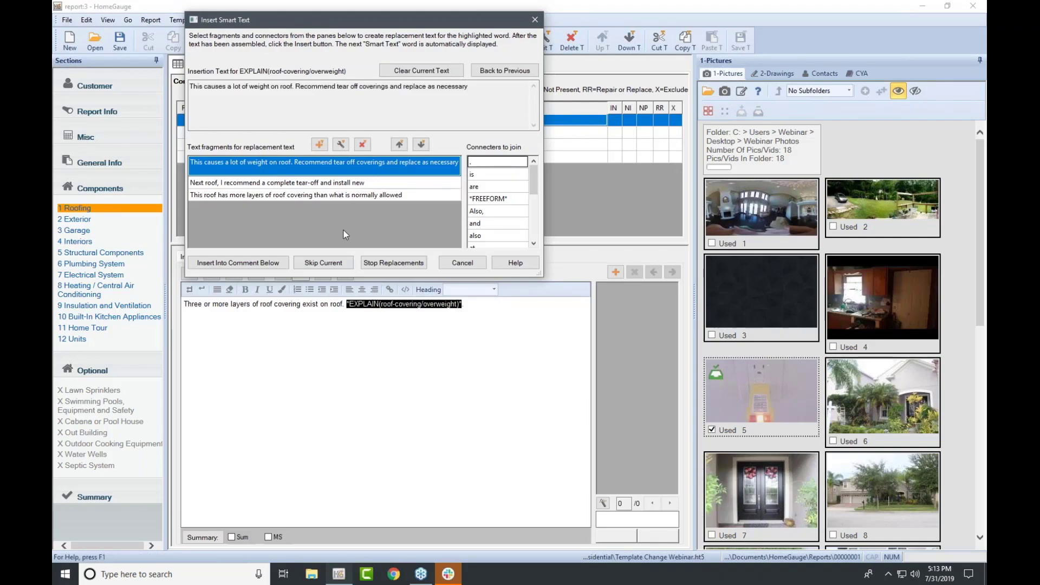
left_click(275, 266)
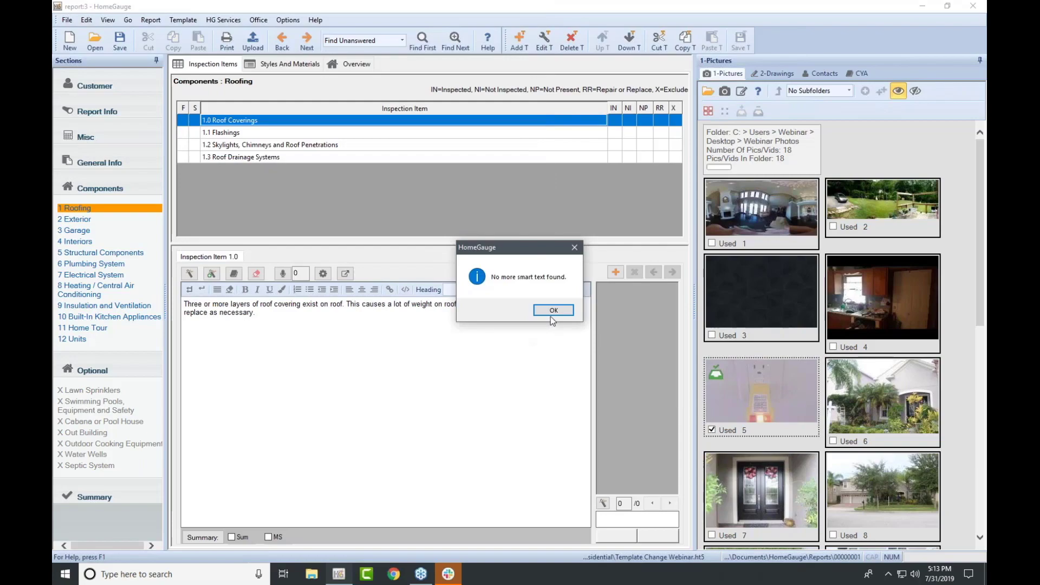
left_click(552, 313)
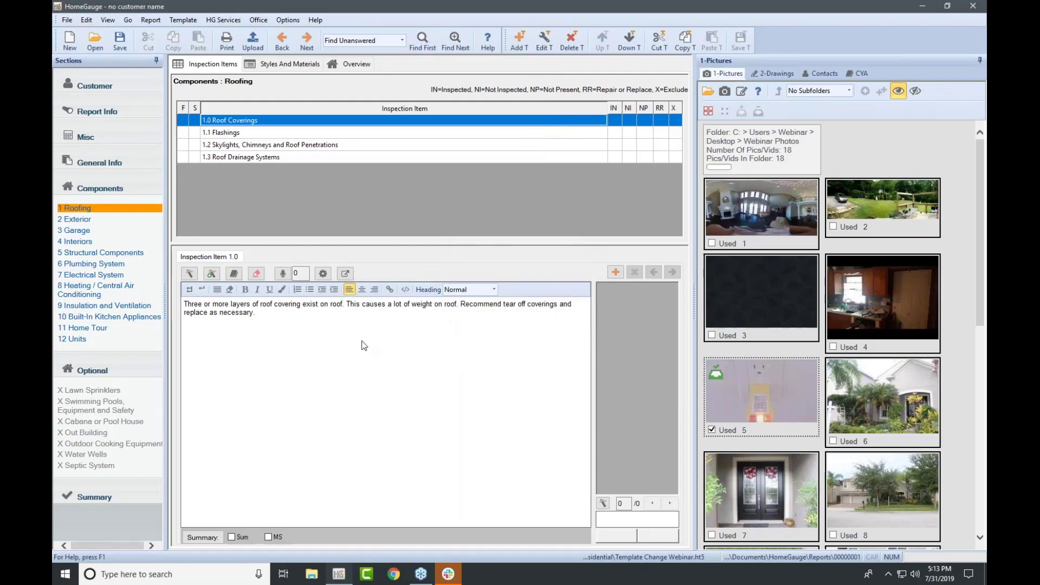
- Erase the current Roof Coverings comment
left_click_drag(266, 313, 243, 313)
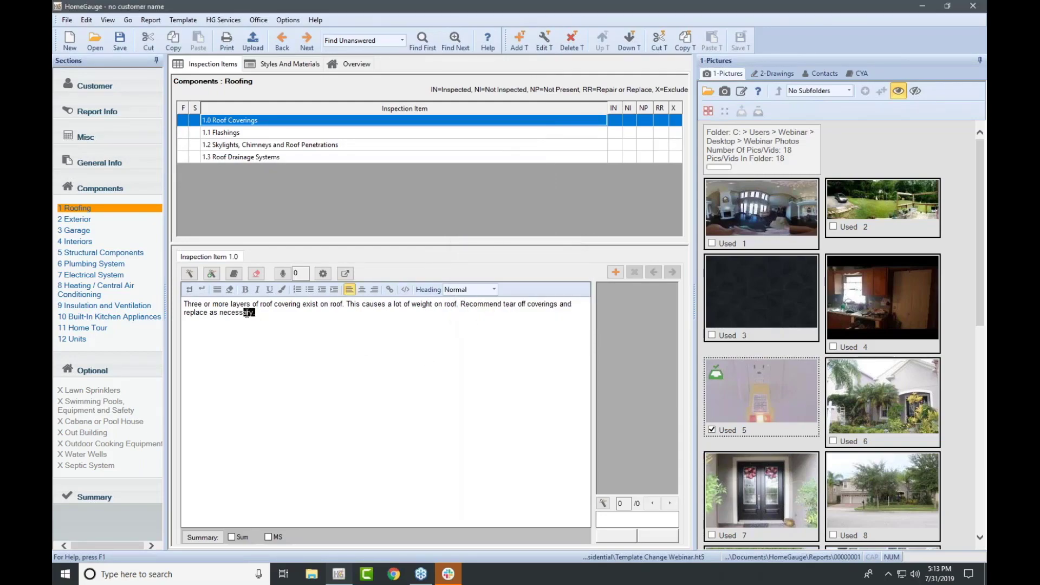
left_click(254, 274)
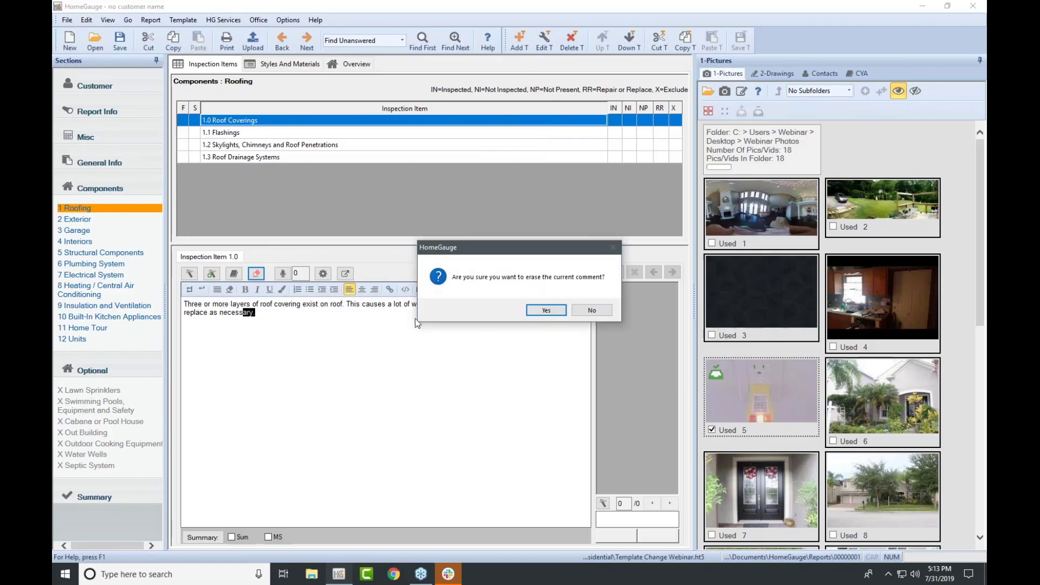
left_click(531, 313)
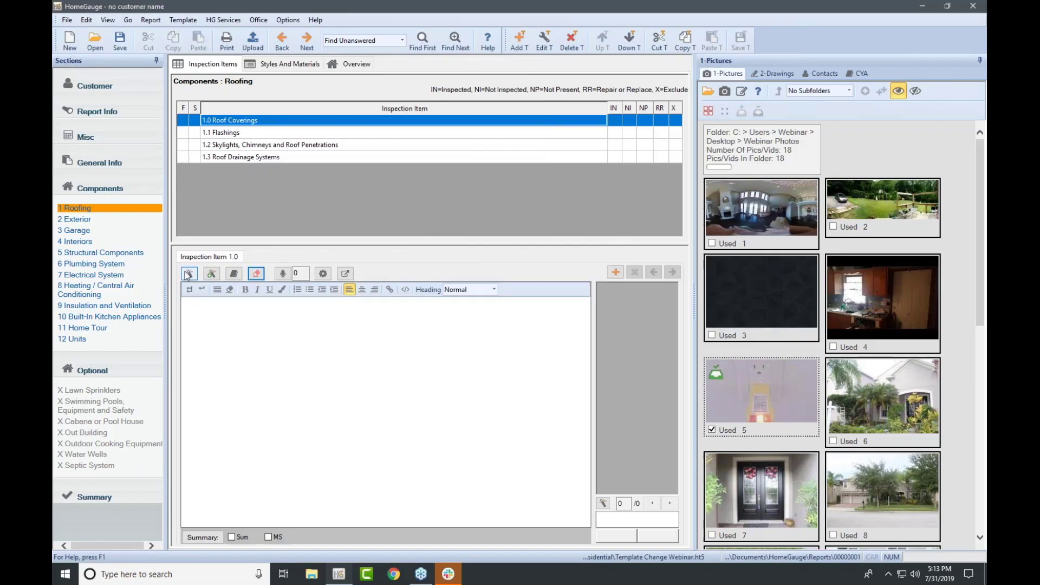
- Insert "3 or more layers" as one comment for Roof Coverings again, leaving its smart text placeholder unreplaced
left_click(189, 273)
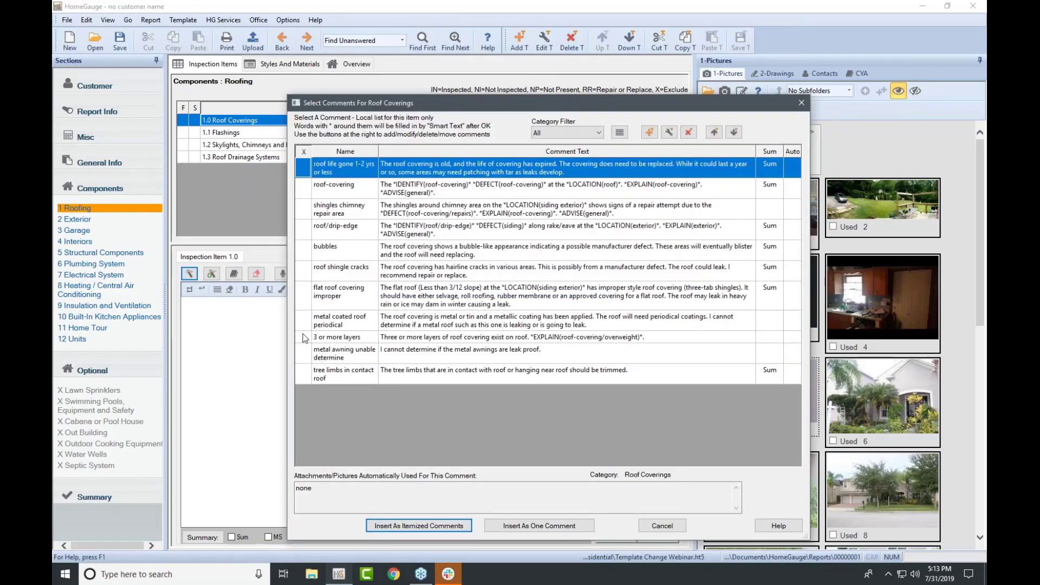
left_click(341, 336)
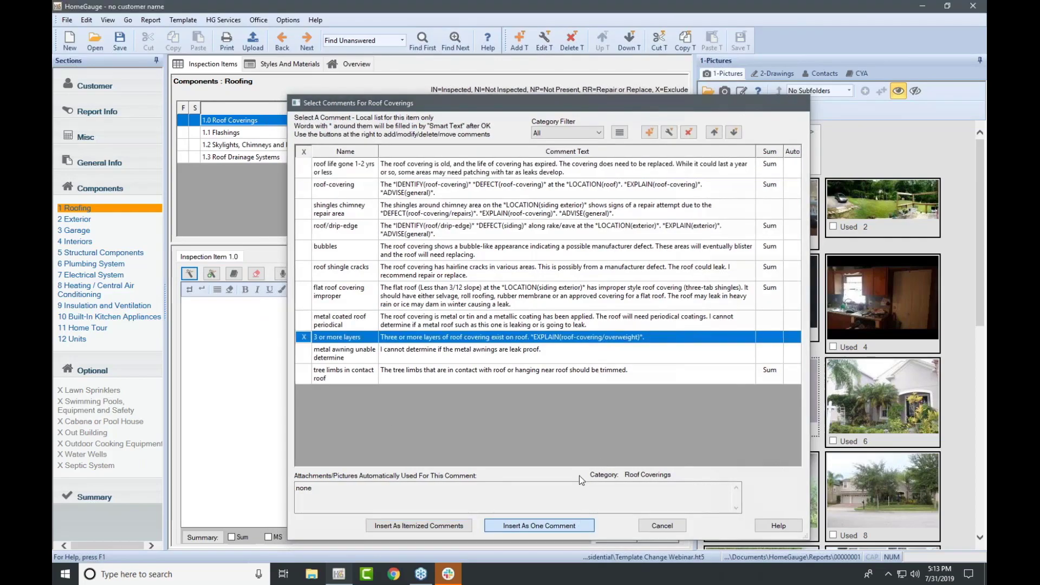
left_click(582, 520)
left_click(412, 264)
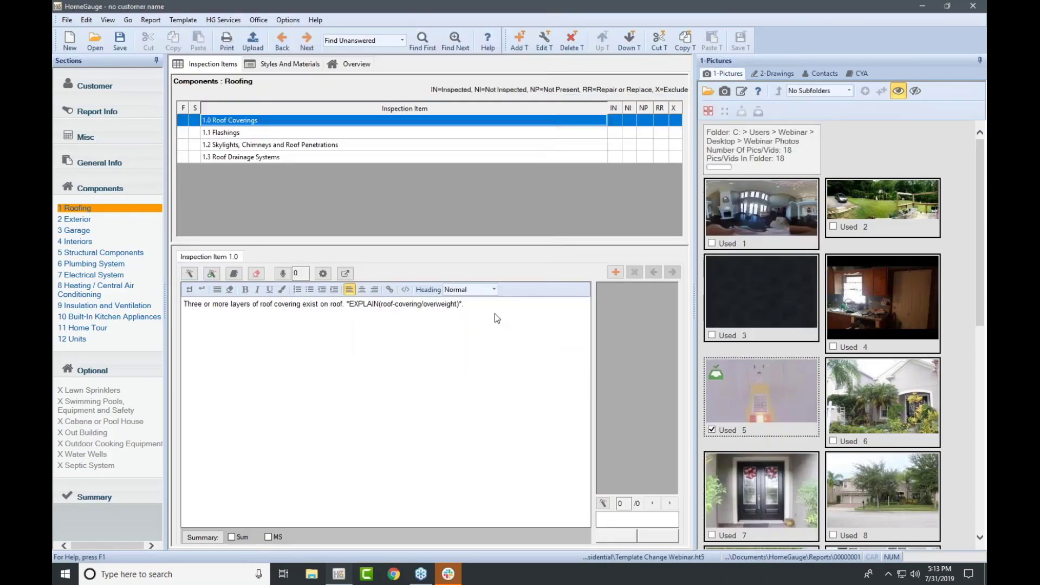
- Replace the smart text in the Roof Coverings comment alone with the fragment "Next roof, I recommend a complete tear-off and install new"
left_click(155, 21)
left_click(334, 304)
left_click(323, 274)
left_click(346, 282)
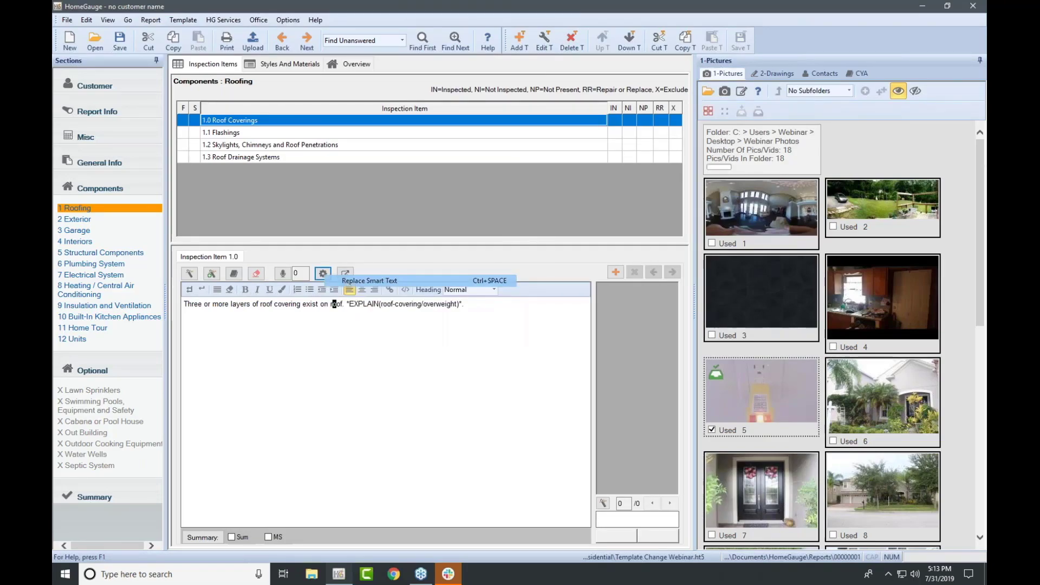
double_click(292, 183)
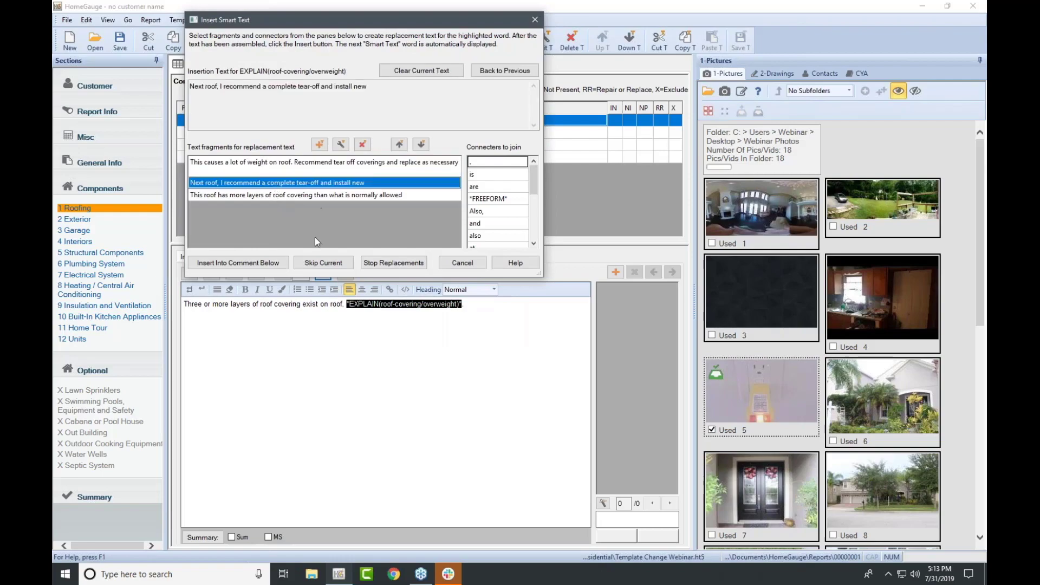
left_click(254, 262)
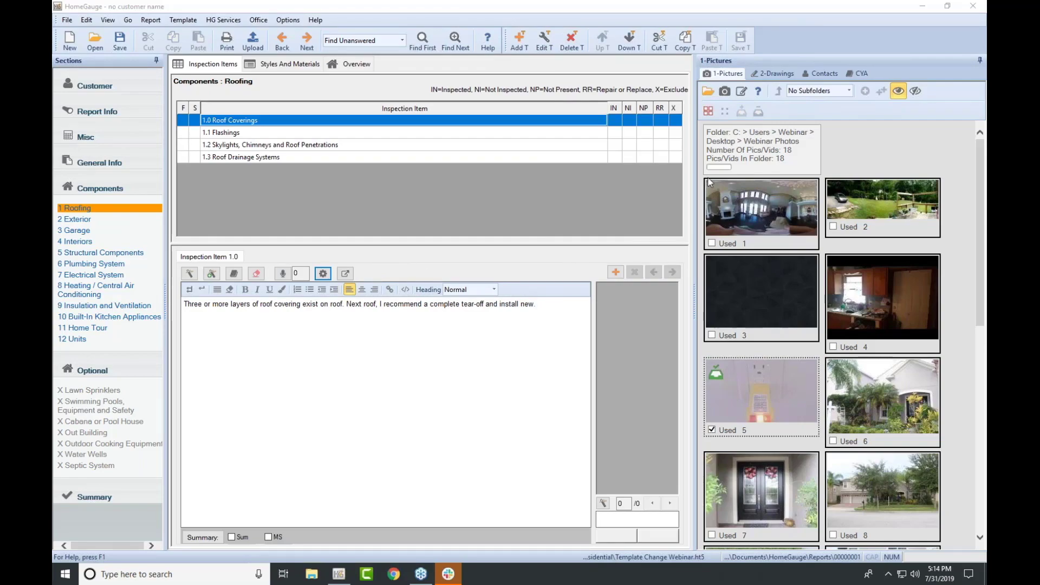
left_click(170, 23)
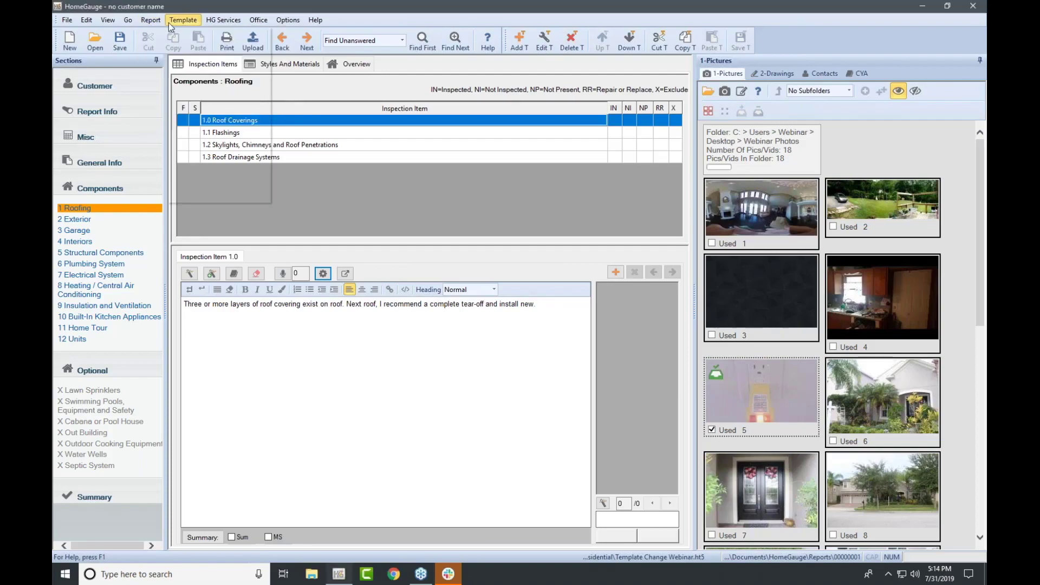
mouse_move(148, 24)
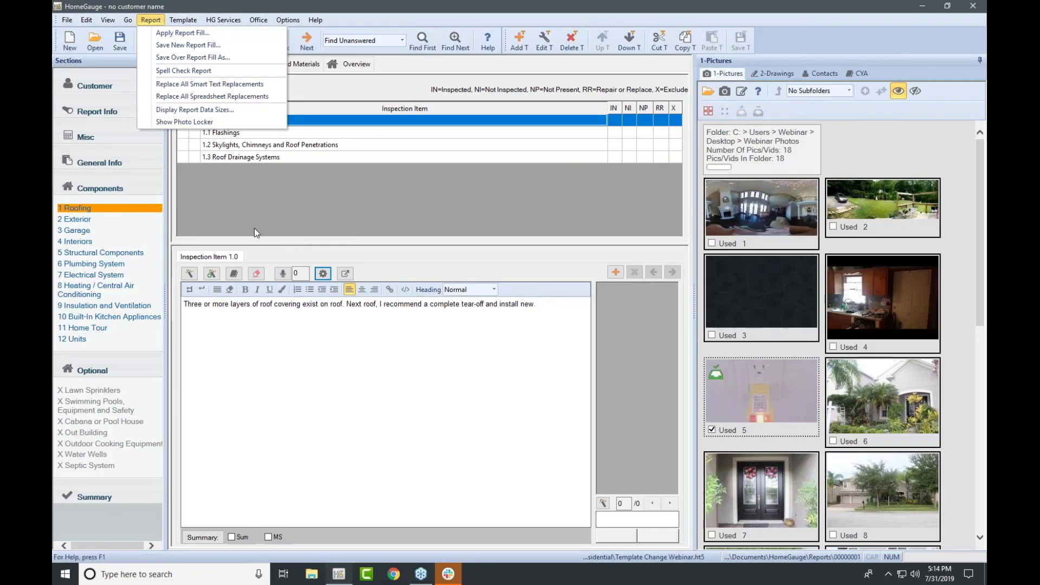
left_click(346, 397)
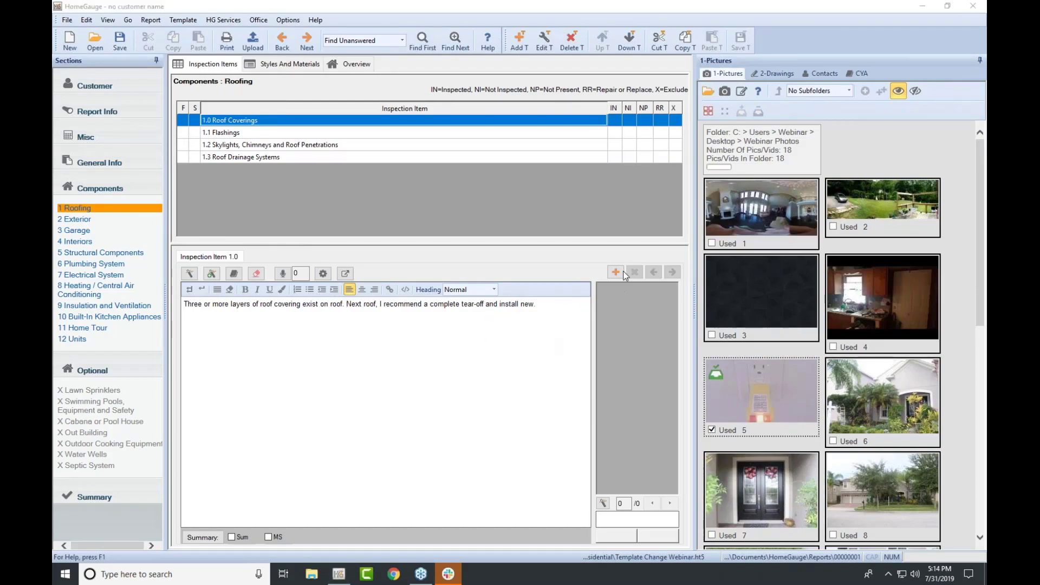
left_click(509, 356)
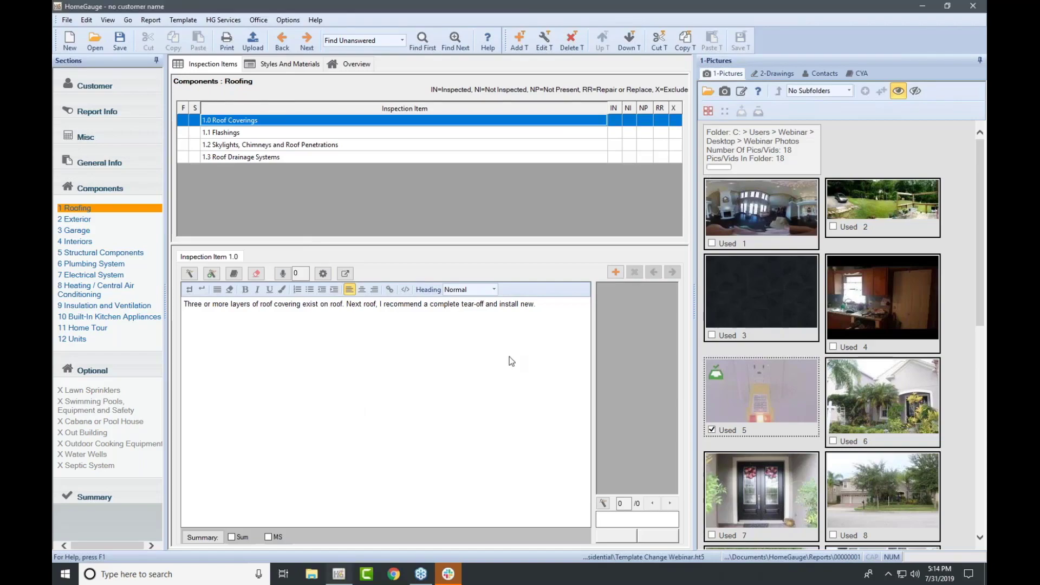